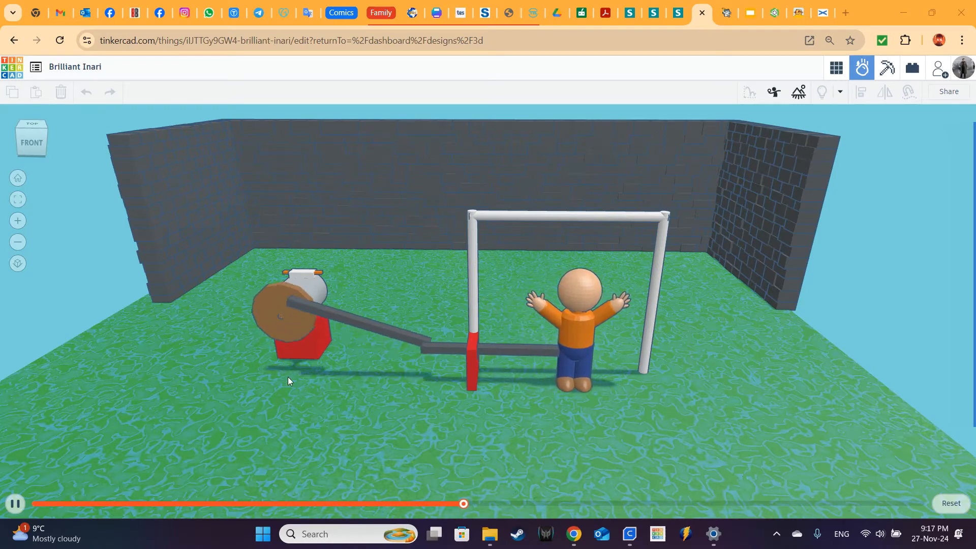
Test the running goalkeeper simulation by shooting soccer balls at the goal and the goalkeeper
{"action": "right_click_drag", "start_coordinate": [828, 413], "coordinate": [763, 410]}
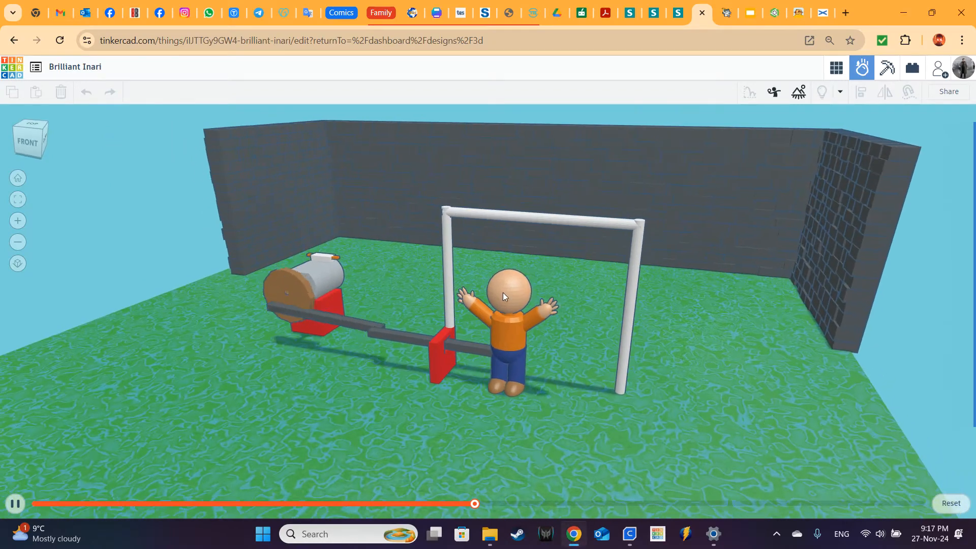
{"action": "left_click", "coordinate": [587, 243]}
{"action": "right_click_drag", "start_coordinate": [571, 365], "coordinate": [630, 356]}
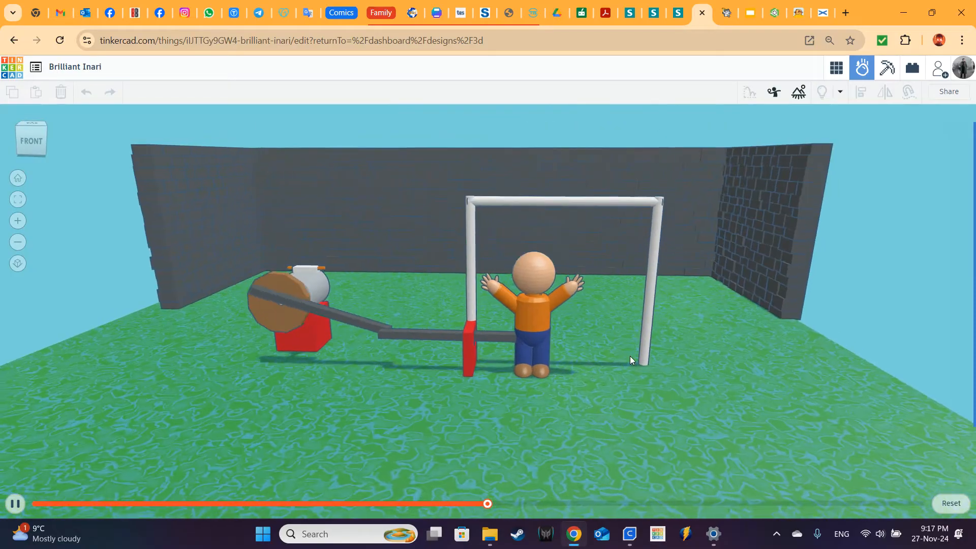
{"action": "left_click", "coordinate": [579, 264]}
{"action": "left_click", "coordinate": [538, 327]}
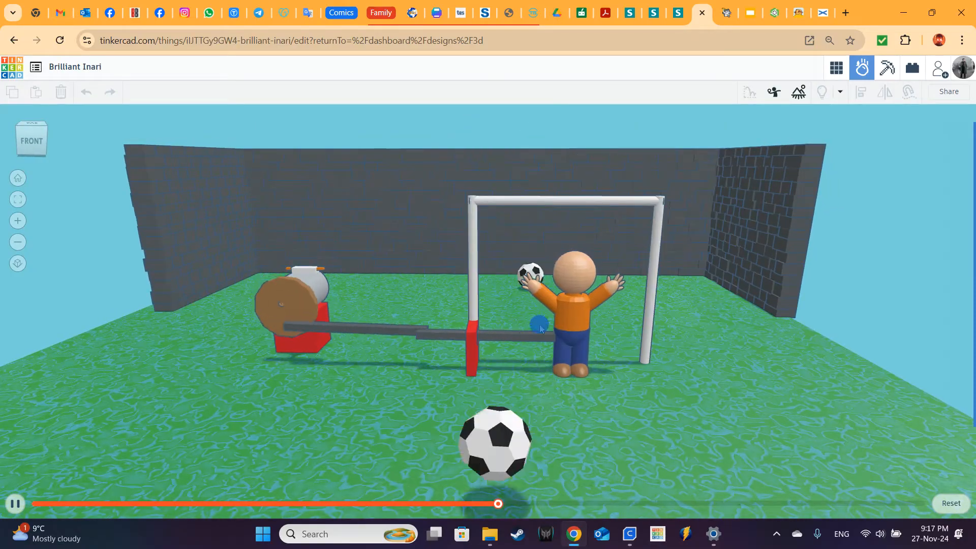
{"action": "left_click", "coordinate": [524, 313]}
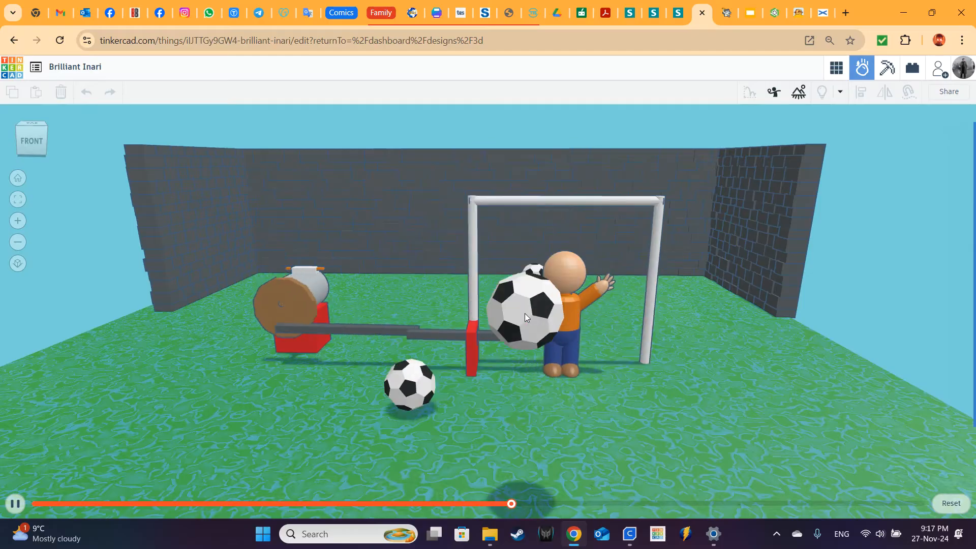
{"action": "left_click", "coordinate": [593, 343]}
{"action": "left_click", "coordinate": [500, 273]}
{"action": "left_click", "coordinate": [520, 218]}
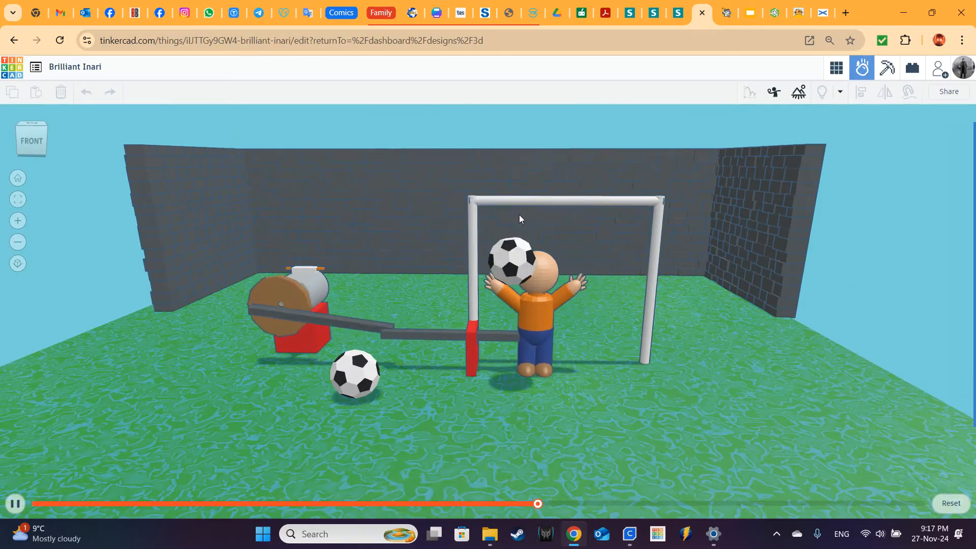
{"action": "left_click", "coordinate": [611, 180]}
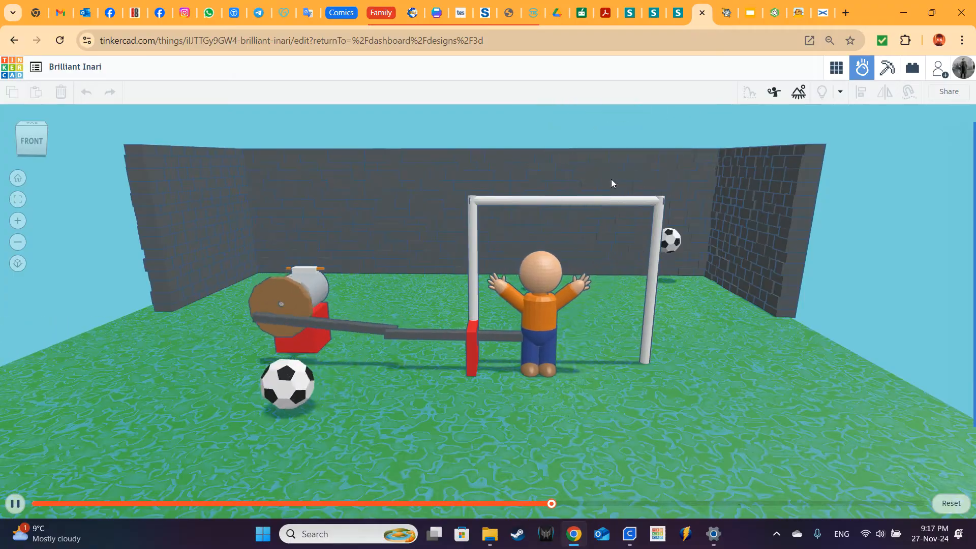
{"action": "left_click", "coordinate": [478, 139]}
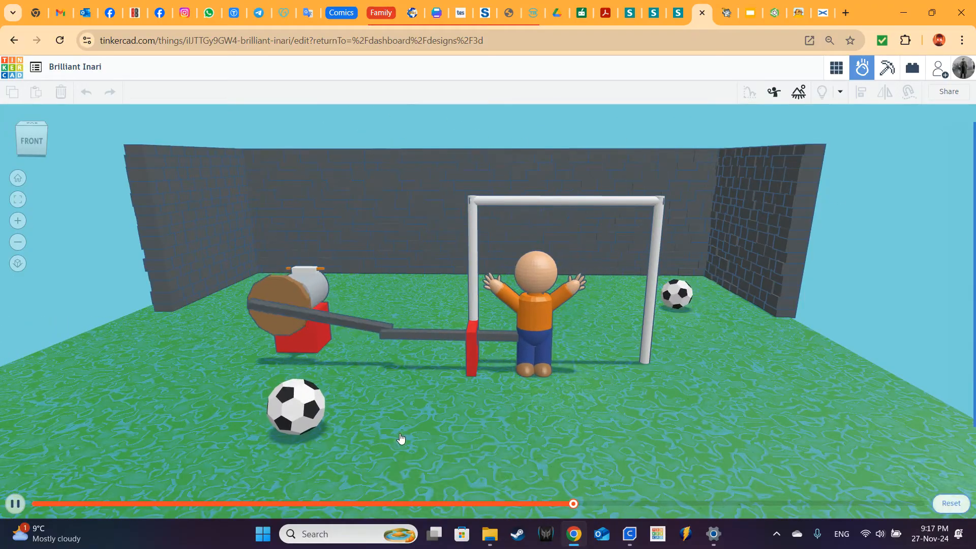
Examine the connectors of the finished mechanism, from the motor wheel along the linkage arms to the red guide block, including their motor settings
{"action": "right_click_drag", "start_coordinate": [420, 378], "coordinate": [621, 393]}
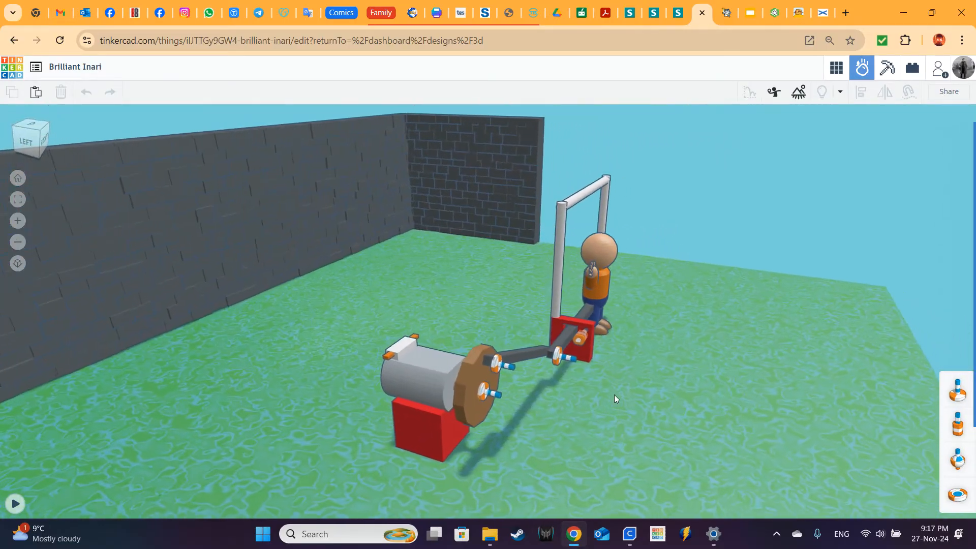
{"action": "right_click_drag", "start_coordinate": [443, 363], "coordinate": [570, 404]}
{"action": "right_click_drag", "start_coordinate": [704, 413], "coordinate": [610, 401]}
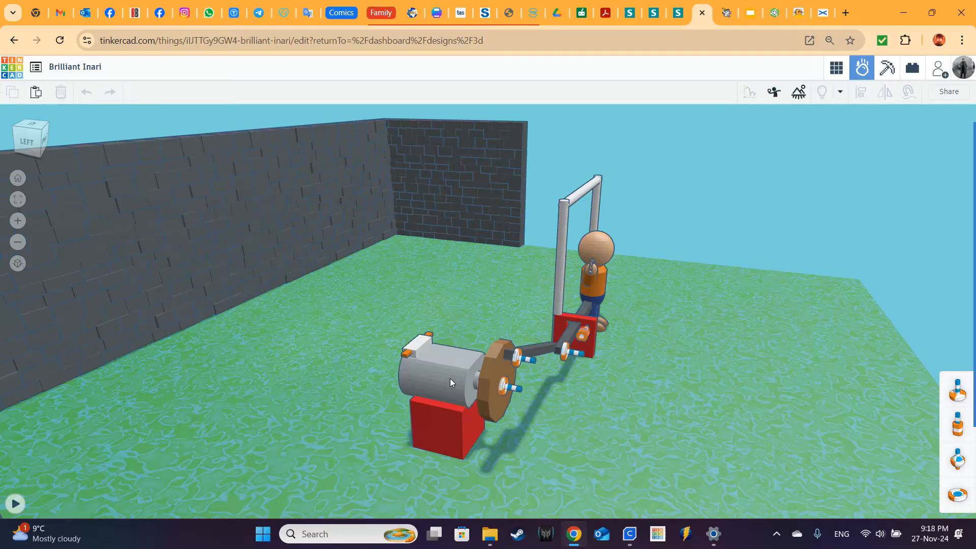
{"action": "right_click_drag", "start_coordinate": [547, 392], "coordinate": [374, 369]}
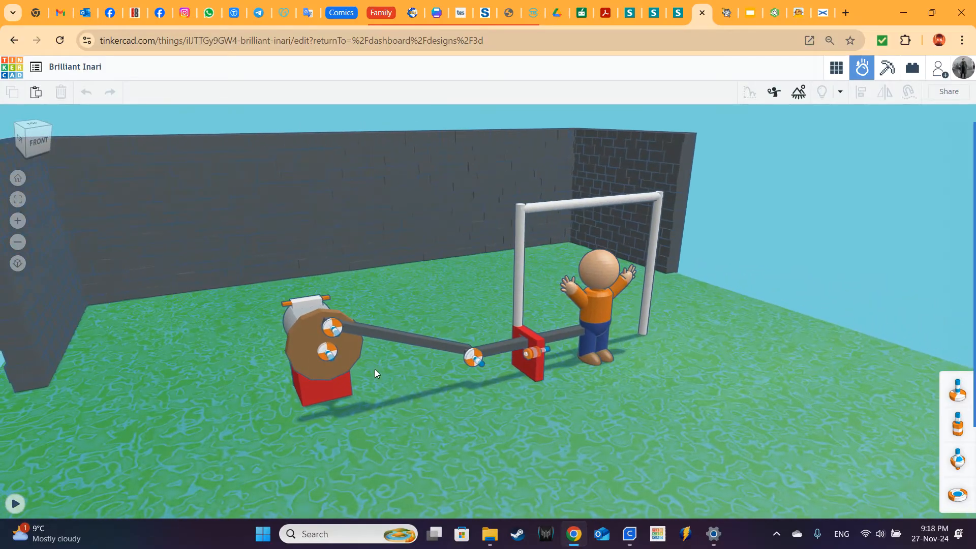
{"action": "left_click", "coordinate": [328, 358]}
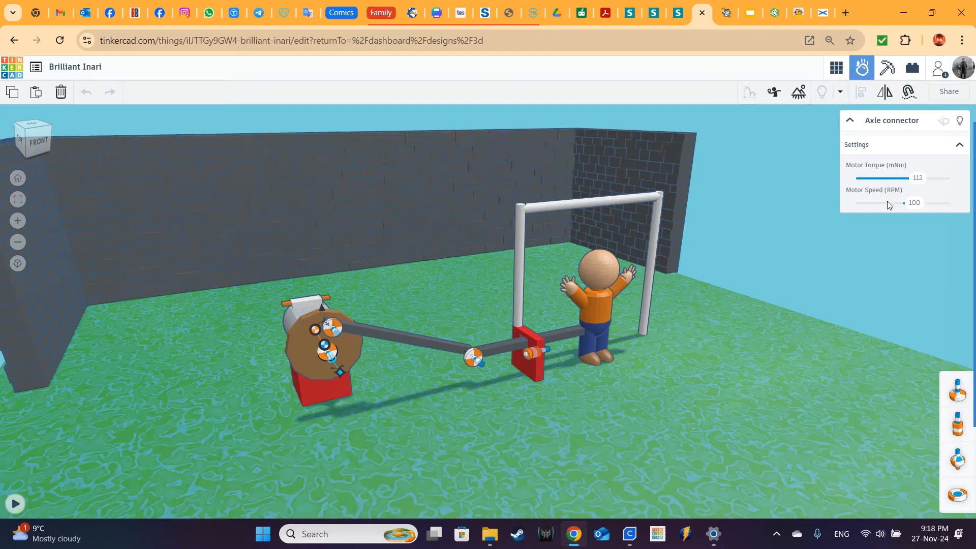
{"action": "scroll", "coordinate": [367, 409], "scroll_direction": "up", "scroll_amount": 4}
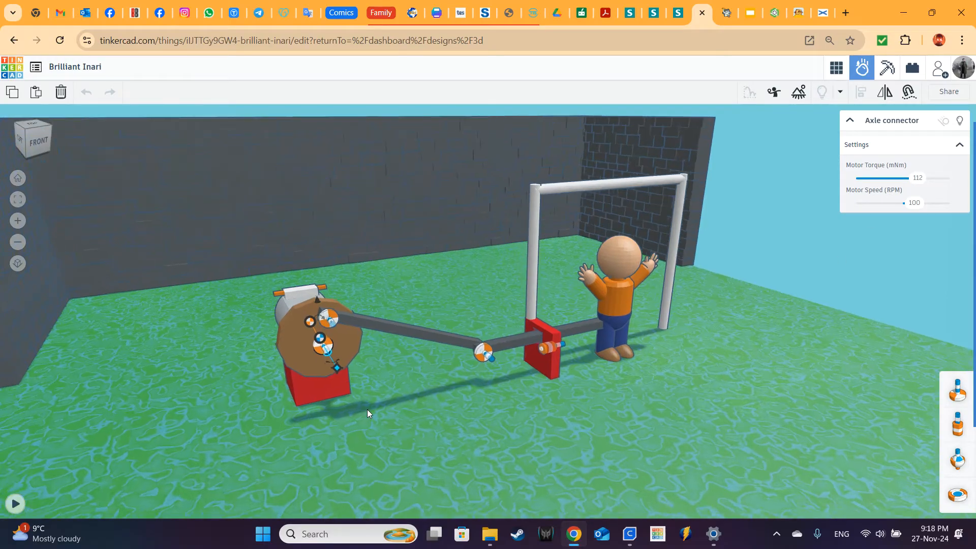
{"action": "right_click_drag", "start_coordinate": [388, 416], "coordinate": [411, 379]}
{"action": "left_click", "coordinate": [413, 304]}
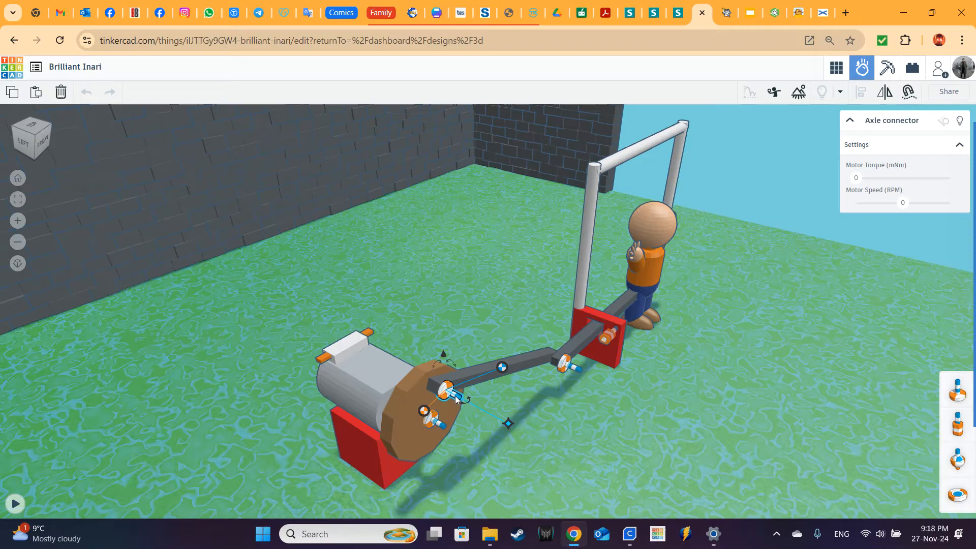
{"action": "right_click_drag", "start_coordinate": [525, 387], "coordinate": [391, 328]}
{"action": "left_click", "coordinate": [389, 321]}
{"action": "right_click_drag", "start_coordinate": [437, 376], "coordinate": [478, 406]}
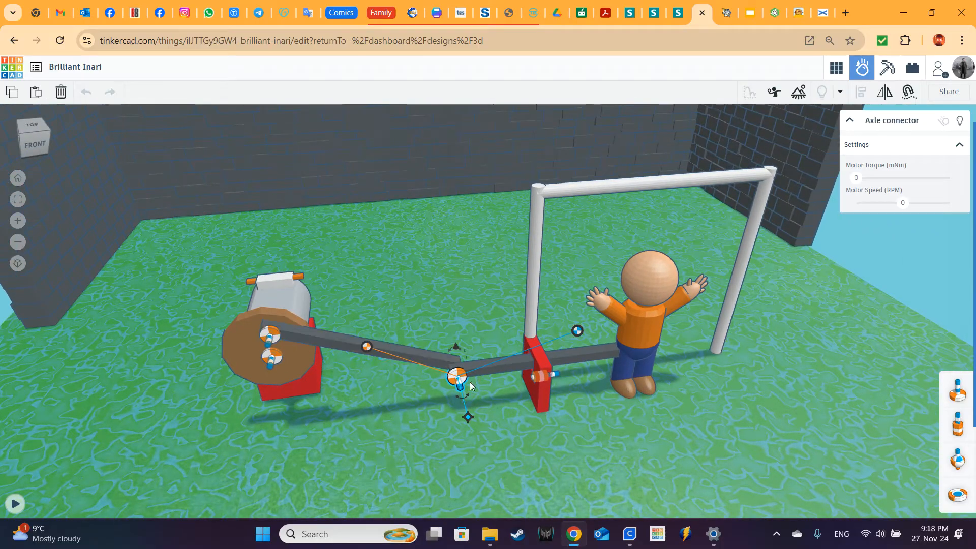
{"action": "right_click_drag", "start_coordinate": [621, 424], "coordinate": [489, 410]}
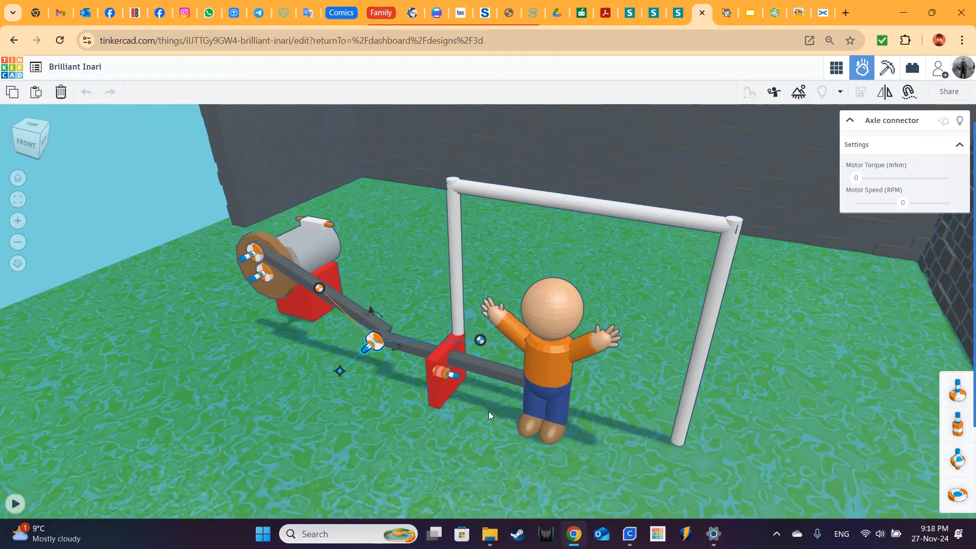
{"action": "left_click", "coordinate": [456, 382]}
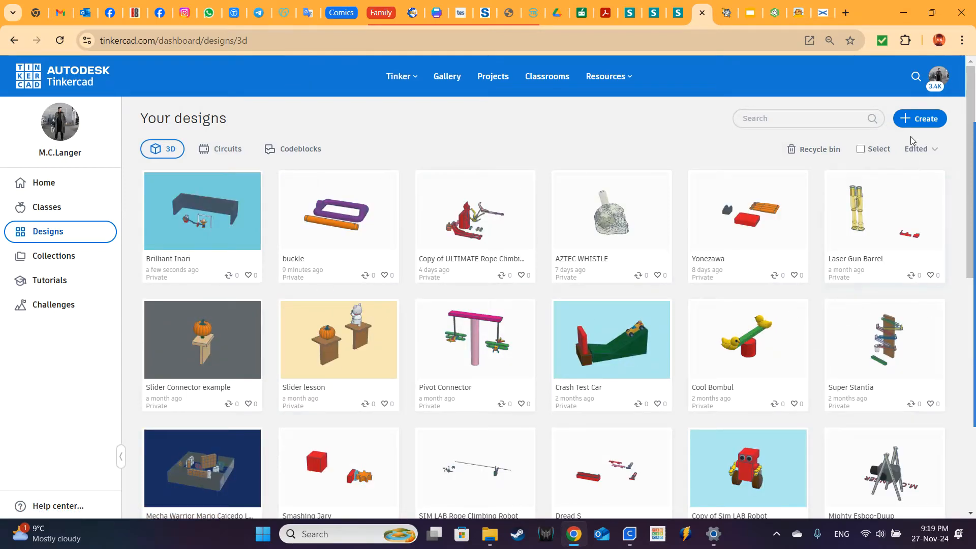
Create a new 3D design and set its workplane to 400 mm wide and 400 mm long
{"action": "left_click", "coordinate": [913, 121]}
{"action": "left_click", "coordinate": [887, 145]}
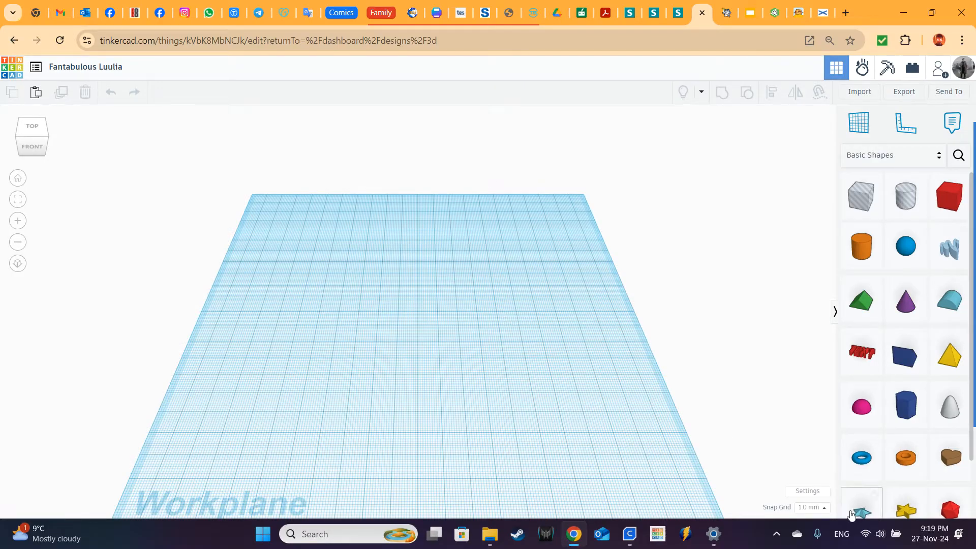
{"action": "left_click", "coordinate": [808, 491]}
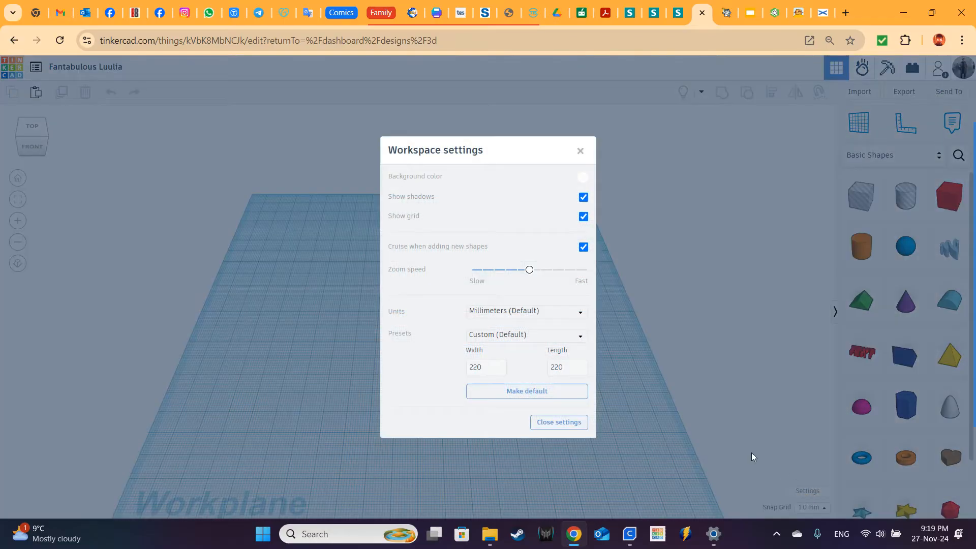
{"action": "double_click", "coordinate": [486, 366]}
{"action": "left_click", "coordinate": [462, 370]}
{"action": "left_click", "coordinate": [483, 367]}
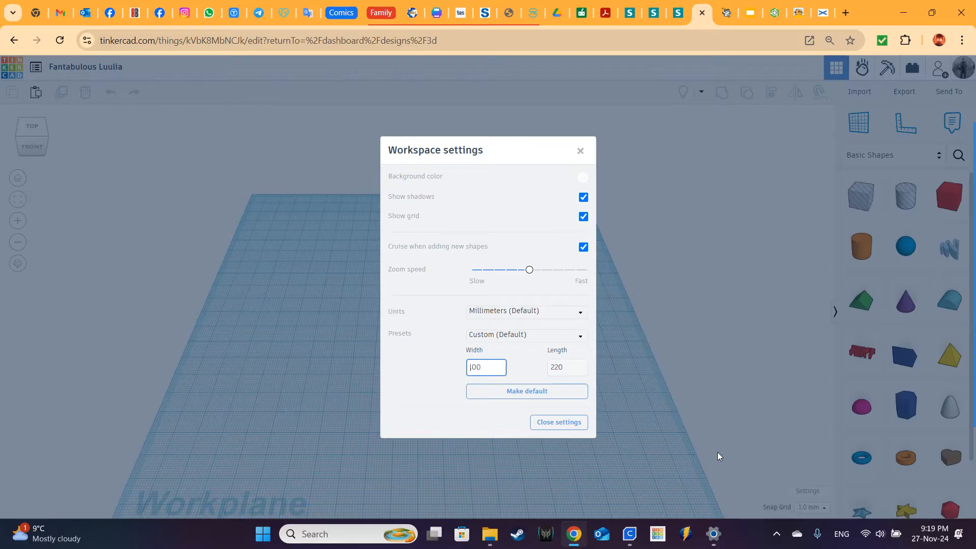
{"action": "left_click", "coordinate": [575, 368]}
{"action": "left_click", "coordinate": [542, 379]}
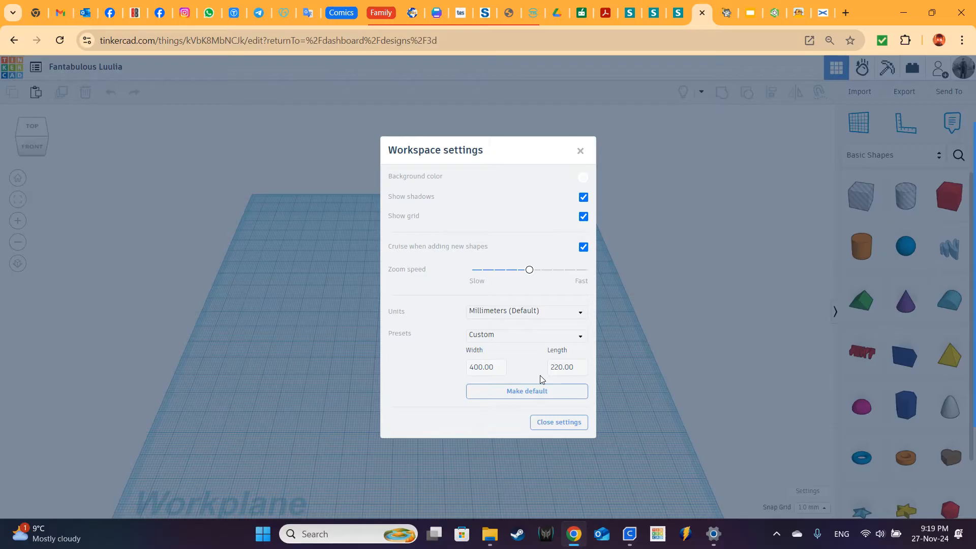
{"action": "left_click", "coordinate": [559, 364]}
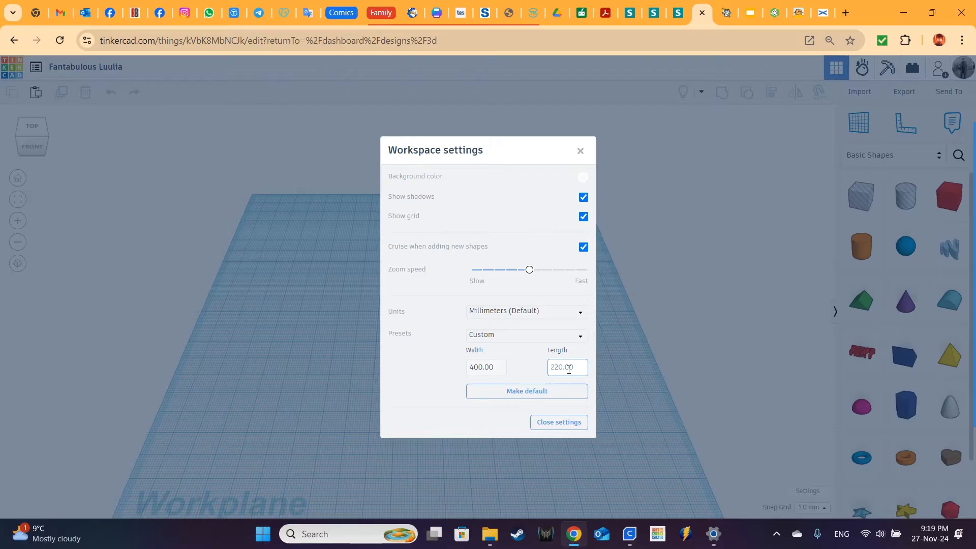
{"action": "double_click", "coordinate": [558, 368]}
{"action": "type", "text": "400"}
{"action": "left_click", "coordinate": [530, 364]}
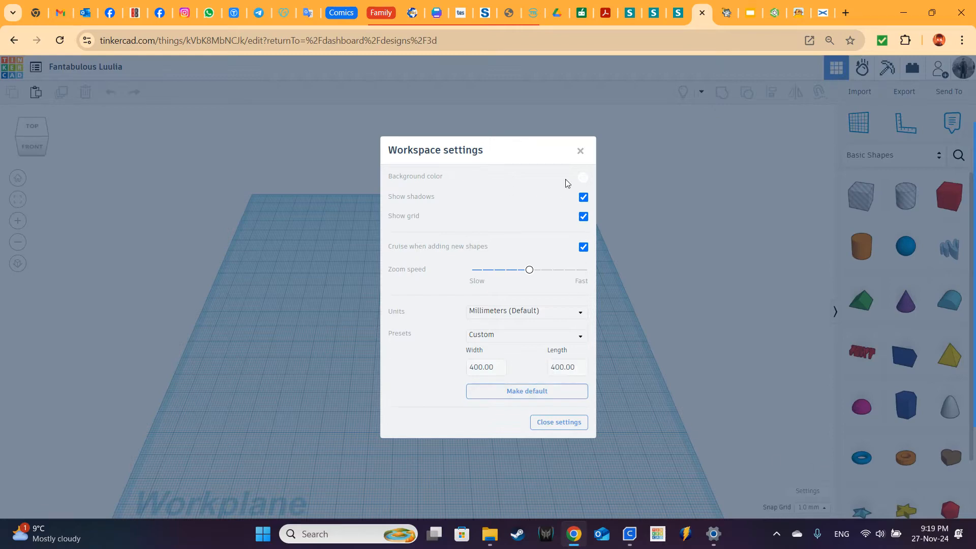
Set the workspace background to the light blue preset and close the workspace settings
{"action": "left_click", "coordinate": [584, 178]}
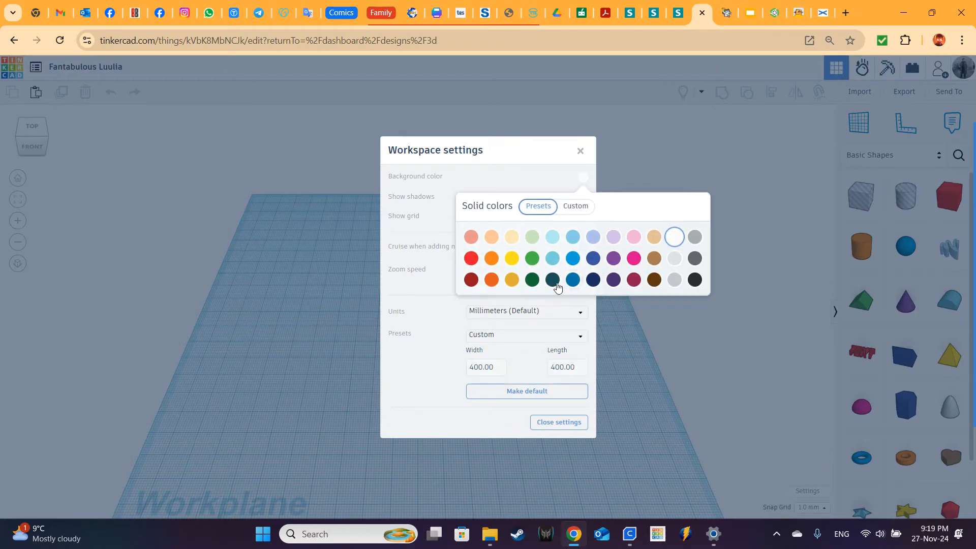
{"action": "left_click", "coordinate": [574, 240]}
{"action": "left_click", "coordinate": [436, 345]}
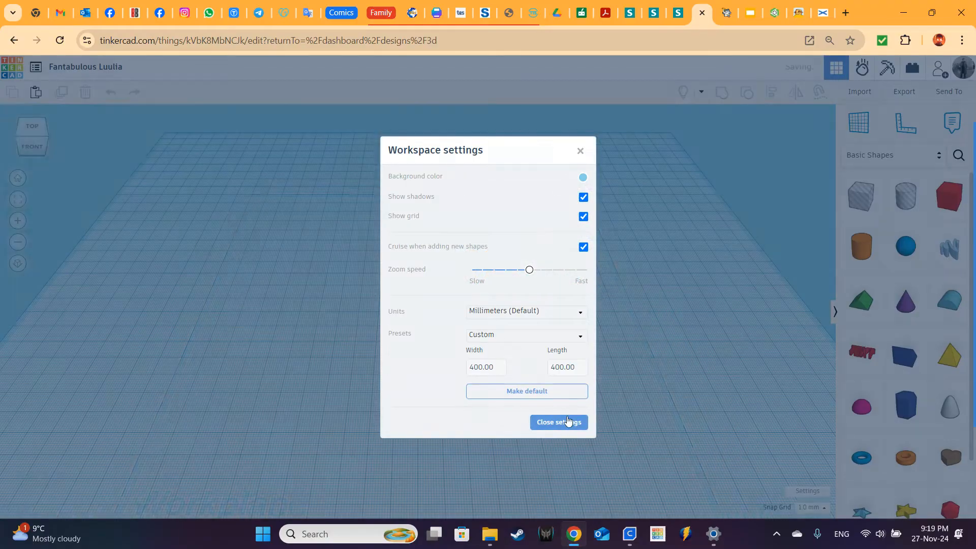
{"action": "left_click", "coordinate": [565, 422]}
Place a ruler near the workplane's front-left corner and add a red box about 20 mm across and 91 mm back from its origin
{"action": "right_click_drag", "start_coordinate": [466, 329], "coordinate": [483, 361]}
{"action": "middle_click_drag", "start_coordinate": [531, 298], "coordinate": [561, 346]}
{"action": "mouse_move", "coordinate": [497, 348]}
{"action": "right_mouse_down"}
{"action": "mouse_move", "coordinate": [516, 359]}
{"action": "mouse_move", "coordinate": [500, 361]}
{"action": "right_mouse_up"}
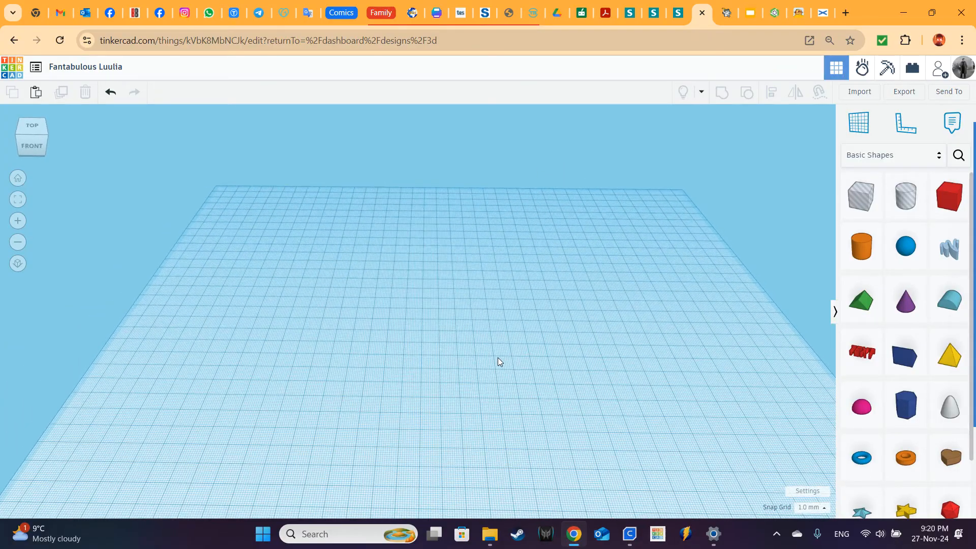
{"action": "middle_click_drag", "start_coordinate": [461, 355], "coordinate": [526, 306]}
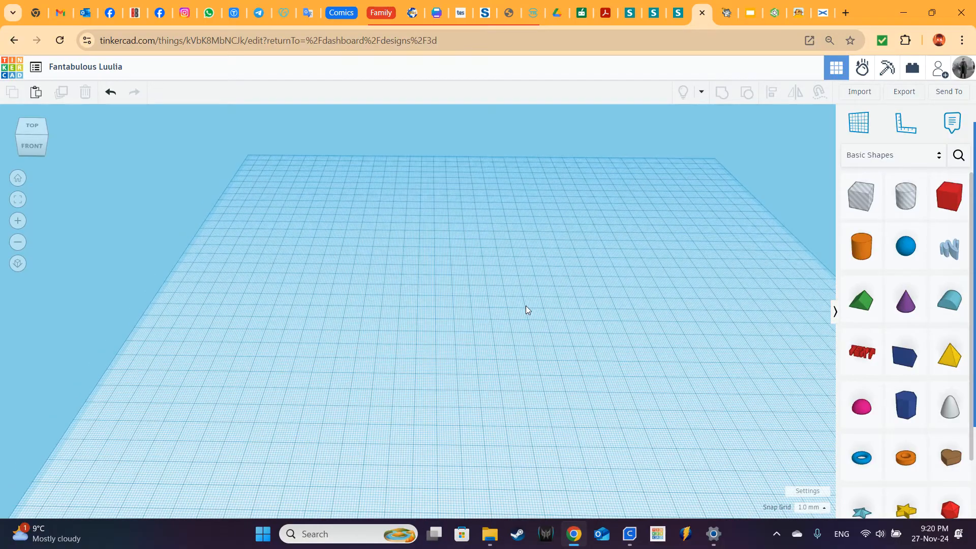
{"action": "left_click", "coordinate": [905, 123]}
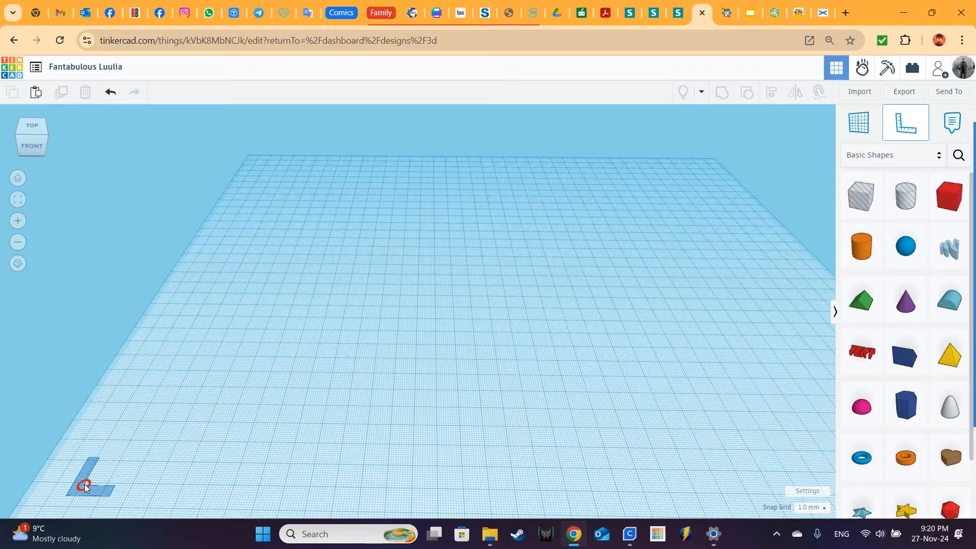
{"action": "left_click", "coordinate": [83, 484]}
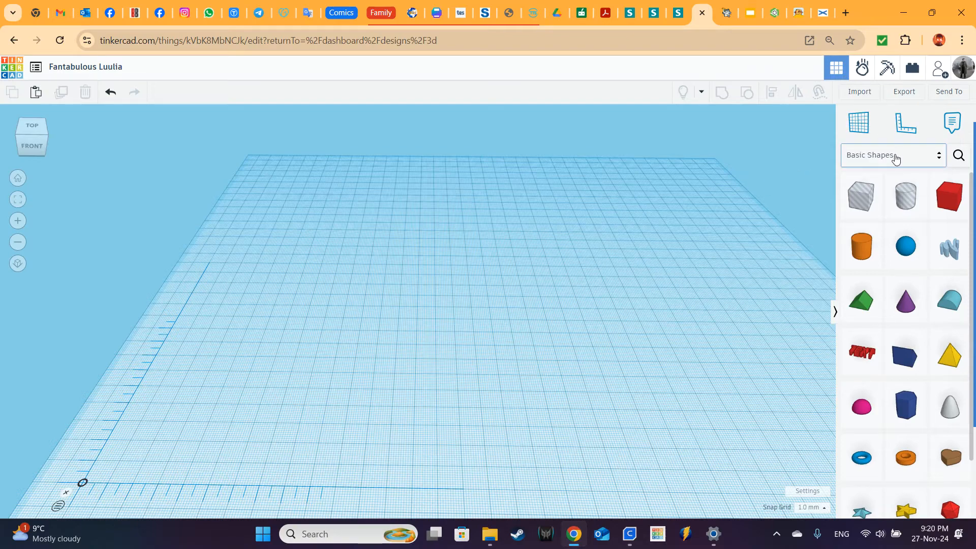
{"action": "left_click_drag", "start_coordinate": [938, 199], "coordinate": [229, 320]}
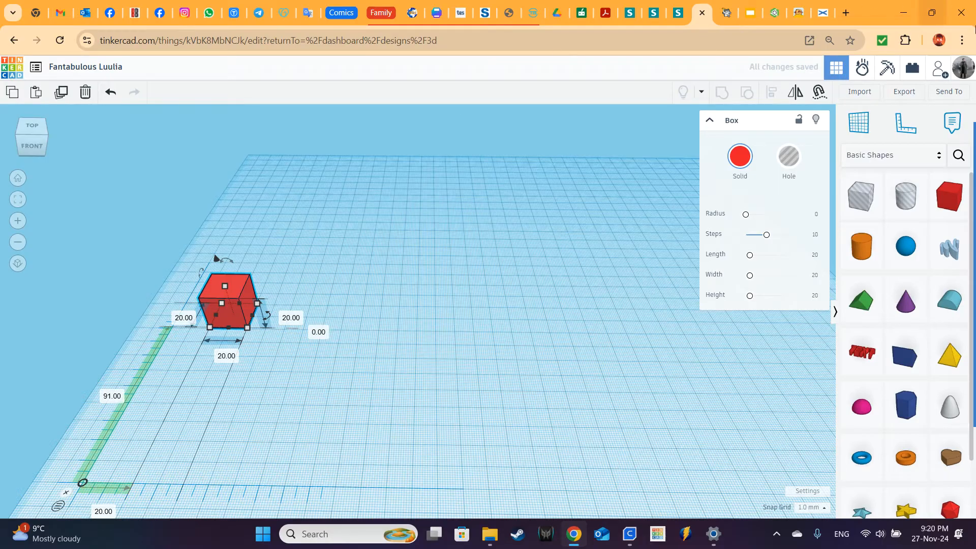
Place a DC motor from the Electronics Motion shapes on top of the red box and turn its shaft toward the workplane's front
{"action": "left_click", "coordinate": [920, 155]}
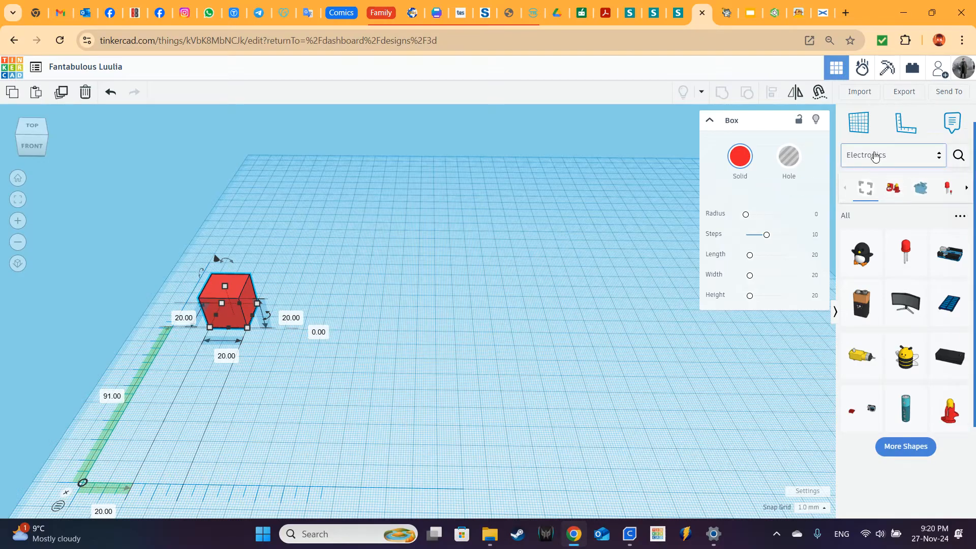
{"action": "left_click", "coordinate": [923, 195]}
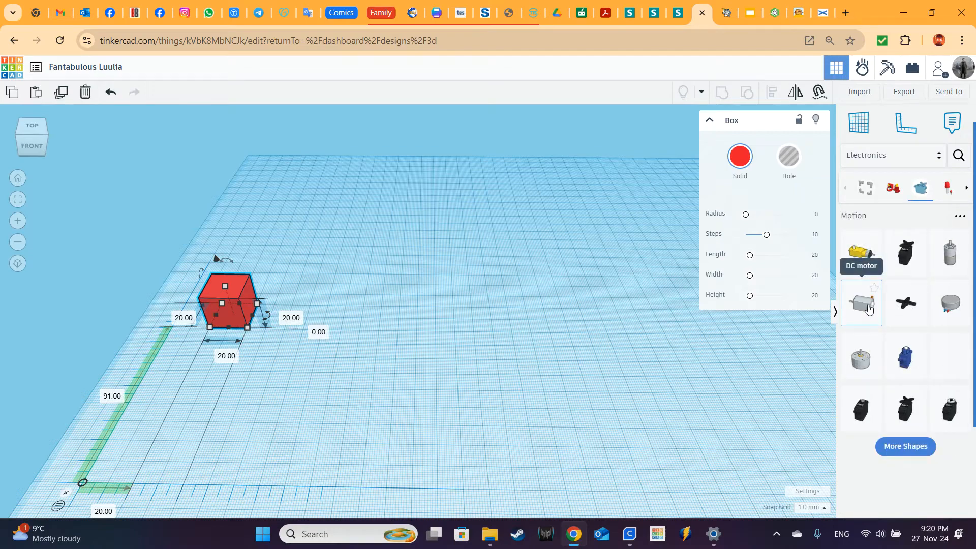
{"action": "left_click_drag", "start_coordinate": [869, 310], "coordinate": [221, 285]}
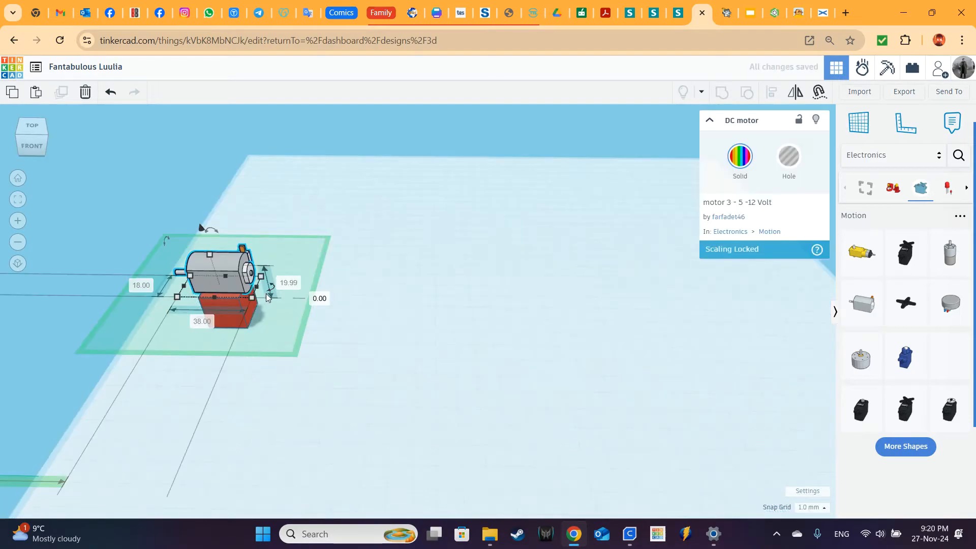
{"action": "left_click_drag", "start_coordinate": [272, 290], "coordinate": [276, 257]}
{"action": "right_click_drag", "start_coordinate": [274, 367], "coordinate": [258, 430]}
{"action": "left_click", "coordinate": [364, 389]}
Align the DC motor and red box centred across their width, with the box flush to the motor's rear end
{"action": "left_click_drag", "start_coordinate": [175, 270], "coordinate": [265, 356]}
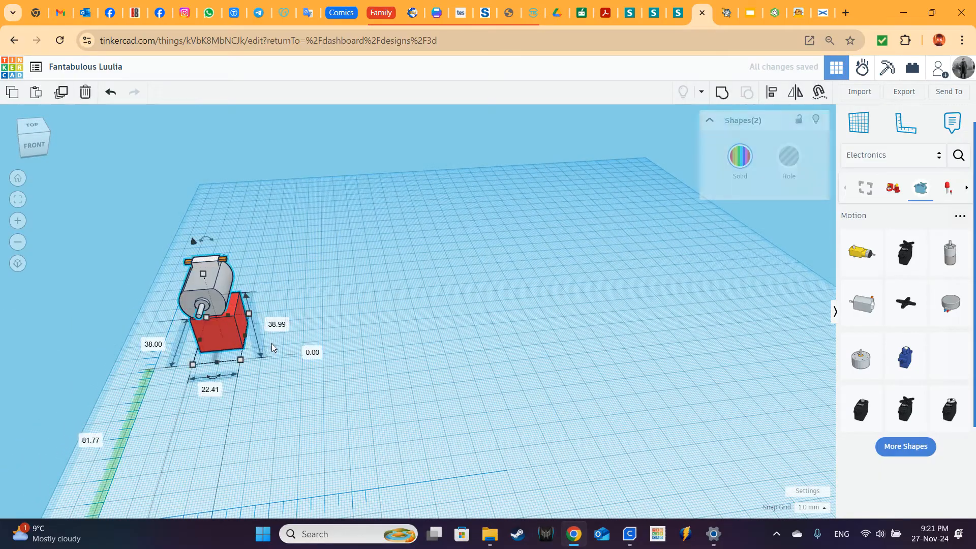
{"action": "left_click", "coordinate": [773, 97]}
{"action": "left_click", "coordinate": [215, 375]}
{"action": "right_click_drag", "start_coordinate": [259, 420], "coordinate": [498, 395]}
{"action": "left_click", "coordinate": [409, 456]}
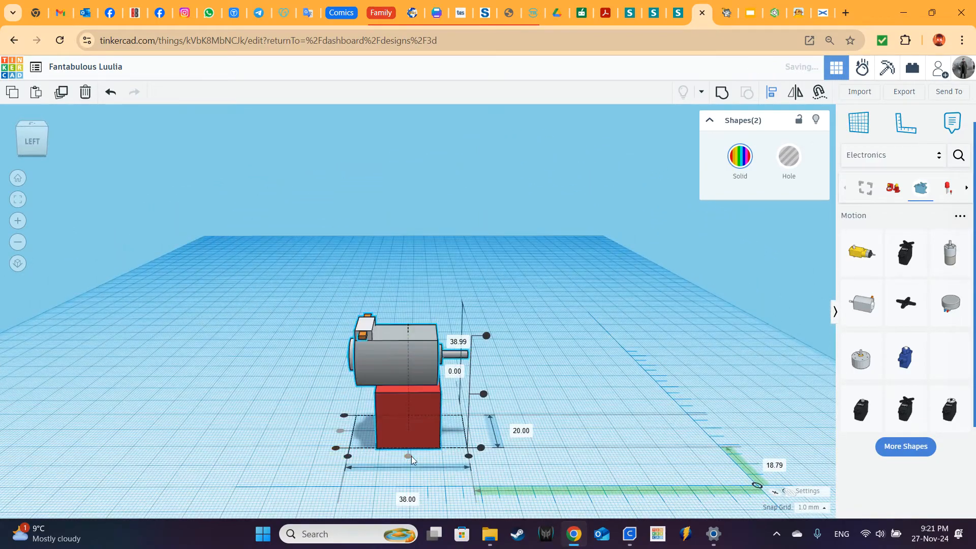
{"action": "left_click", "coordinate": [348, 457]}
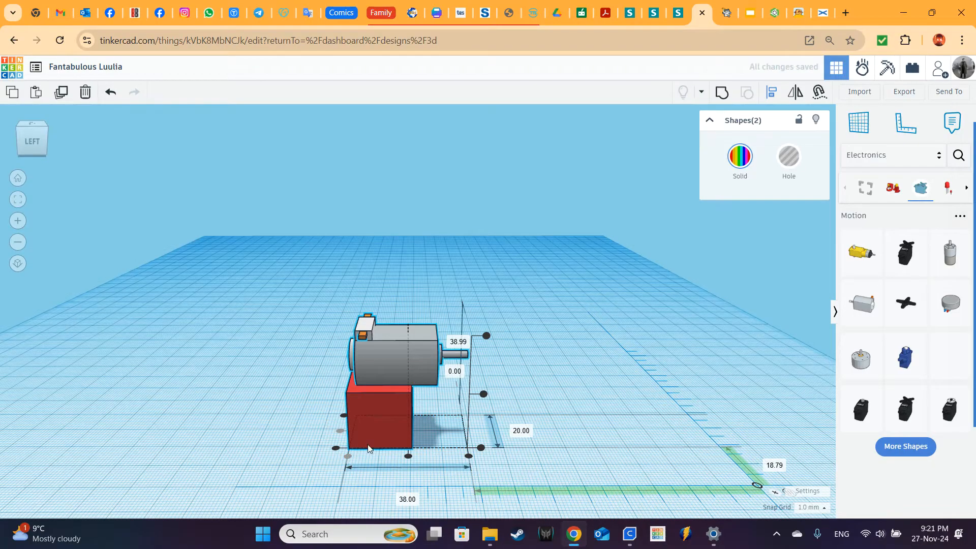
Shift only the DC motor 4 mm toward the rear on top of the red box
{"action": "left_click", "coordinate": [548, 350]}
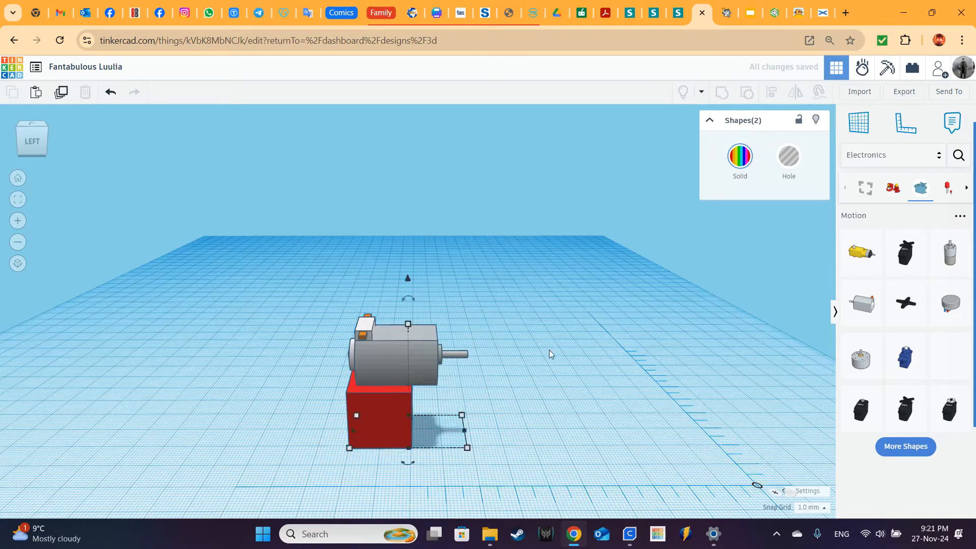
{"action": "left_click", "coordinate": [404, 361]}
{"action": "key", "text": "Left"}
{"action": "key", "text": "Left"}
{"action": "key", "text": "Left"}
{"action": "key", "text": "Left"}
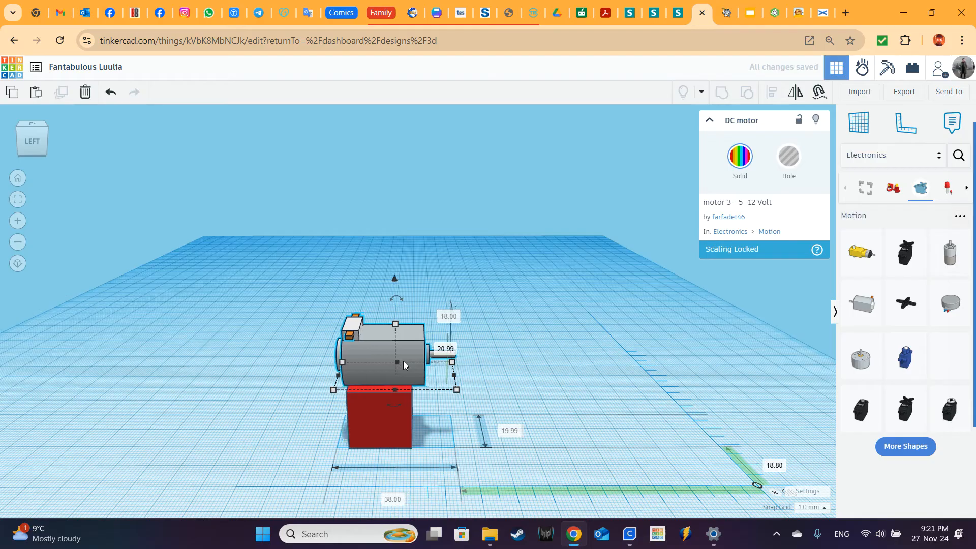
{"action": "right_click_drag", "start_coordinate": [432, 333], "coordinate": [410, 343]}
{"action": "middle_click_drag", "start_coordinate": [409, 343], "coordinate": [525, 360]}
{"action": "scroll", "coordinate": [525, 361], "scroll_direction": "up", "scroll_amount": 4}
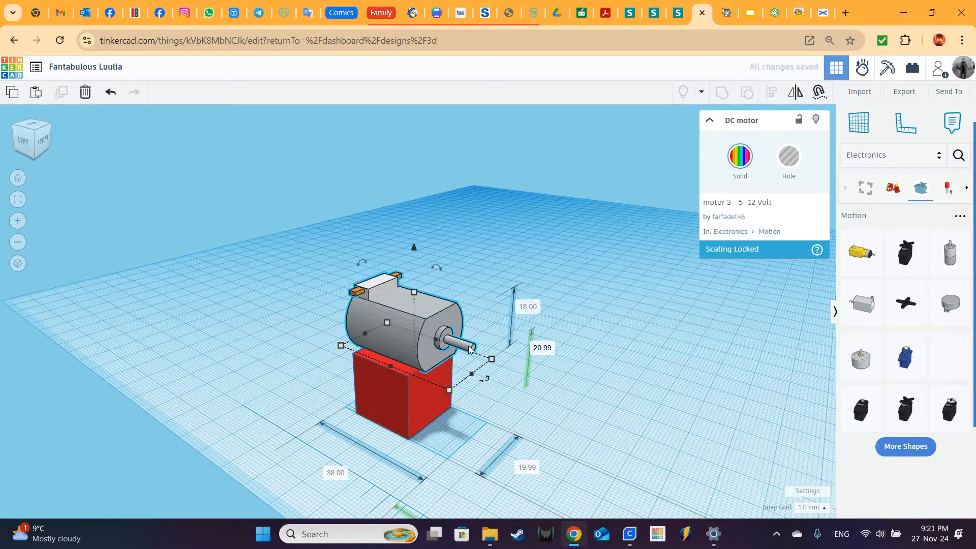
{"action": "left_click", "coordinate": [525, 431]}
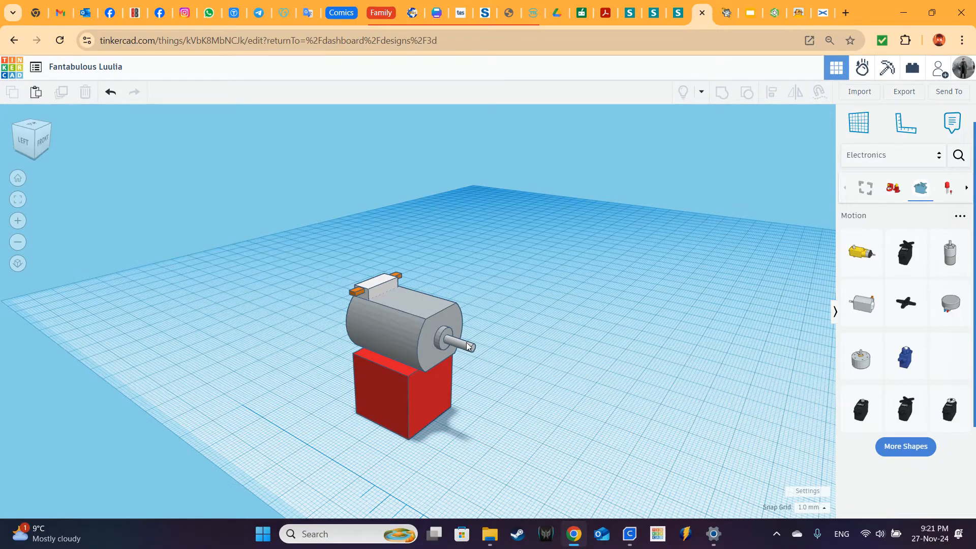
Place a cylinder from the Basic Shapes on the end of the motor's shaft and flatten it to 3 mm thick
{"action": "right_click_drag", "start_coordinate": [540, 376], "coordinate": [346, 319]}
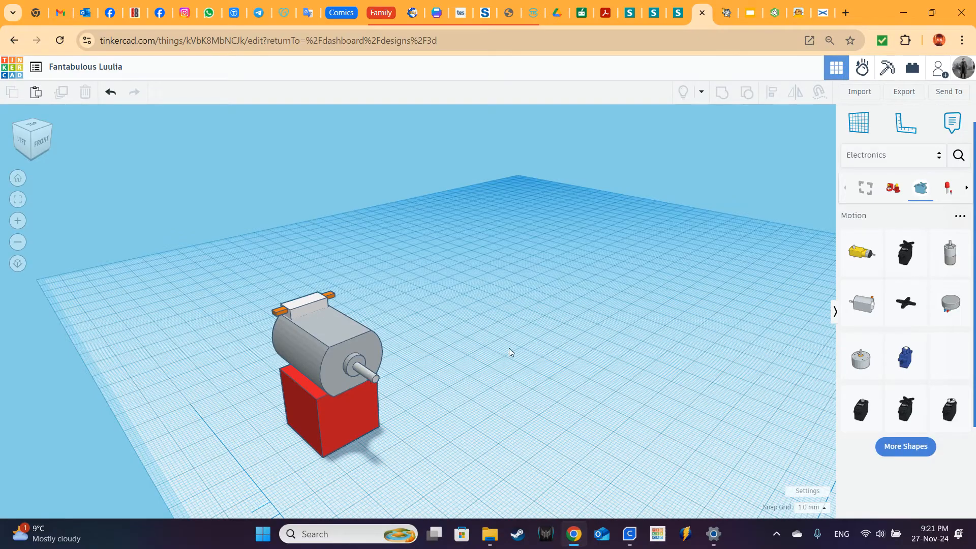
{"action": "right_click_drag", "start_coordinate": [468, 414], "coordinate": [679, 330]}
{"action": "middle_click_drag", "start_coordinate": [678, 326], "coordinate": [601, 268]}
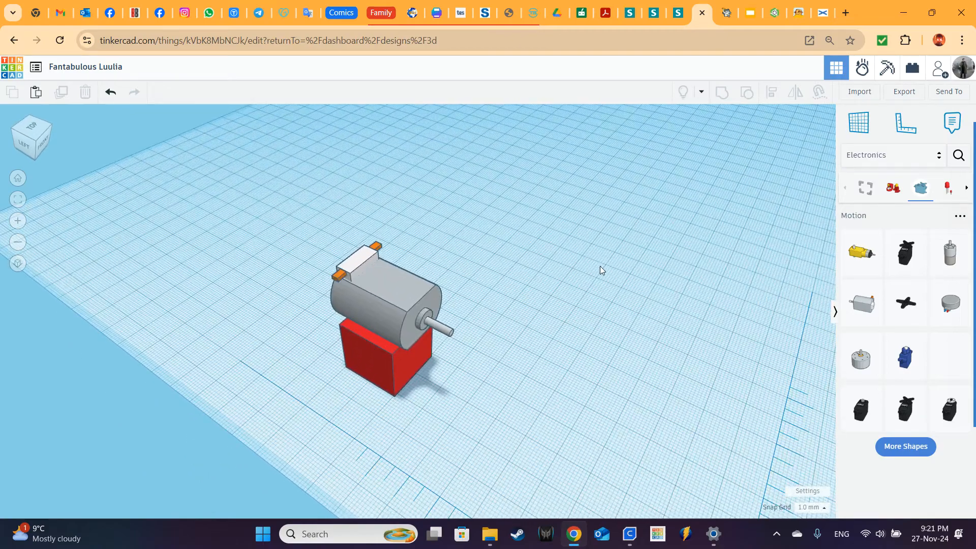
{"action": "left_click", "coordinate": [928, 158]}
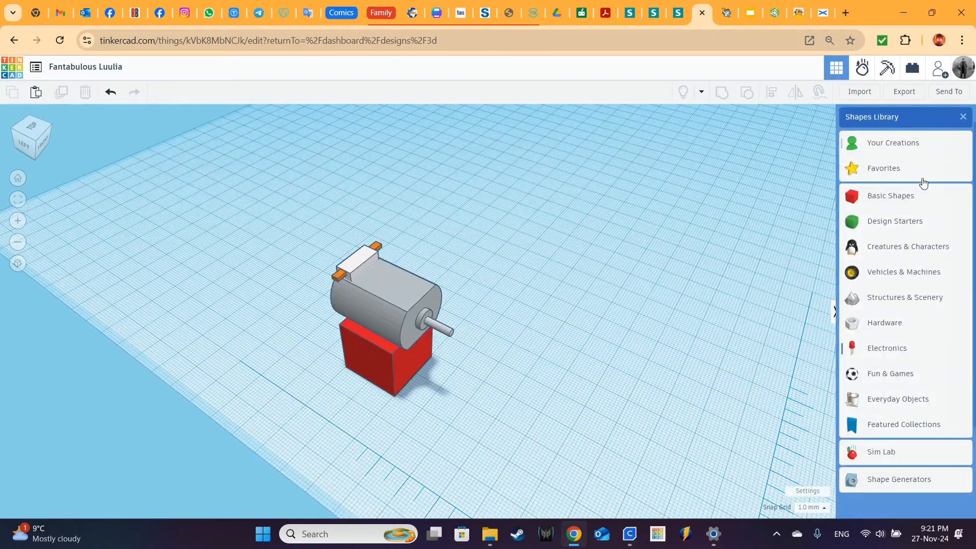
{"action": "left_click", "coordinate": [901, 202]}
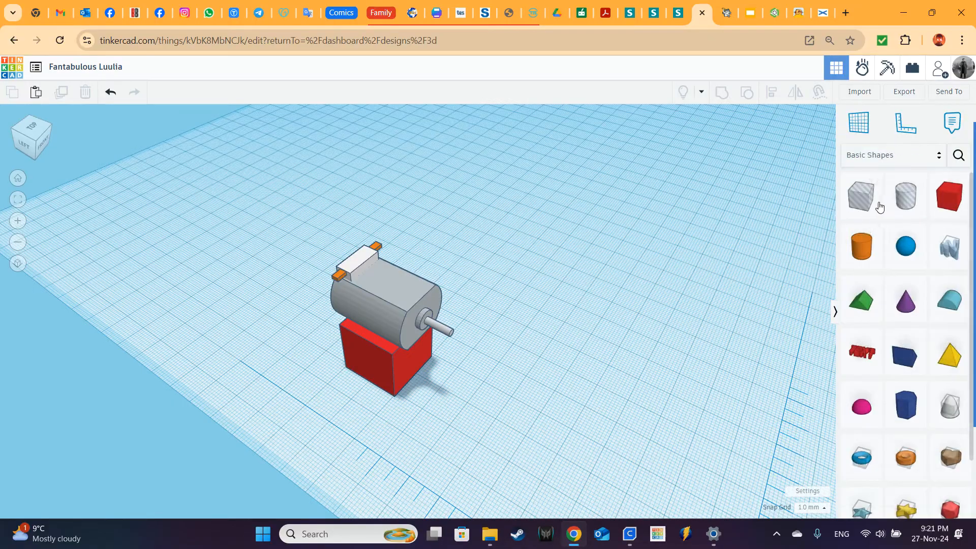
{"action": "left_click_drag", "start_coordinate": [861, 254], "coordinate": [452, 332]}
{"action": "left_click_drag", "start_coordinate": [516, 363], "coordinate": [449, 349]}
Enlarge the orange disc on the shaft to 30 mm in diameter and set its thickness to 2 mm
{"action": "right_click_drag", "start_coordinate": [494, 386], "coordinate": [537, 346]}
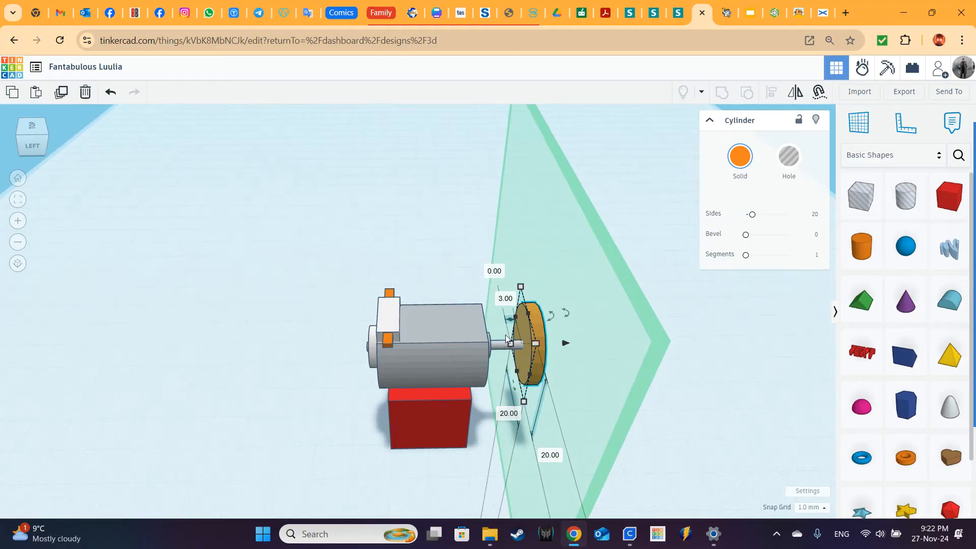
{"action": "right_click_drag", "start_coordinate": [654, 374], "coordinate": [611, 380]}
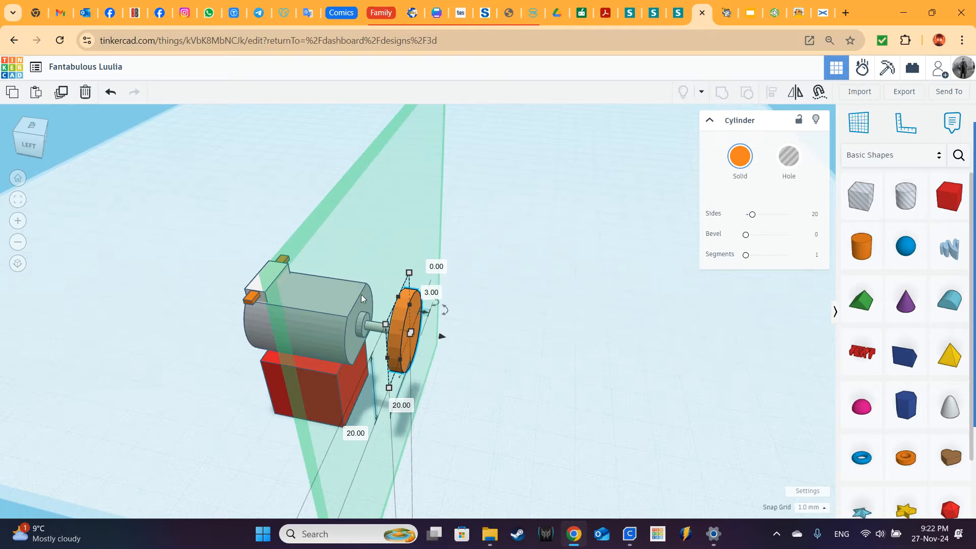
{"action": "right_click_drag", "start_coordinate": [535, 374], "coordinate": [451, 361]}
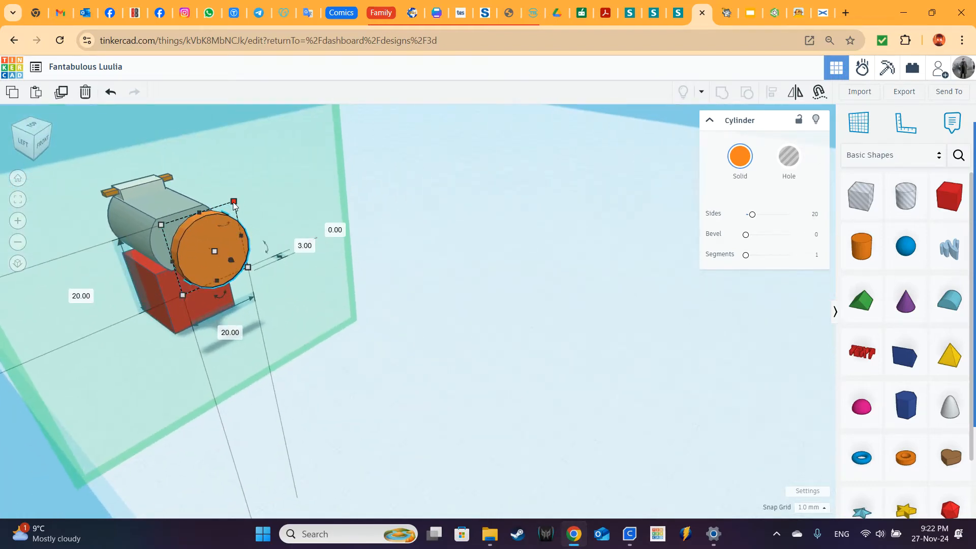
{"action": "left_click_drag", "start_coordinate": [234, 201], "coordinate": [258, 156]}
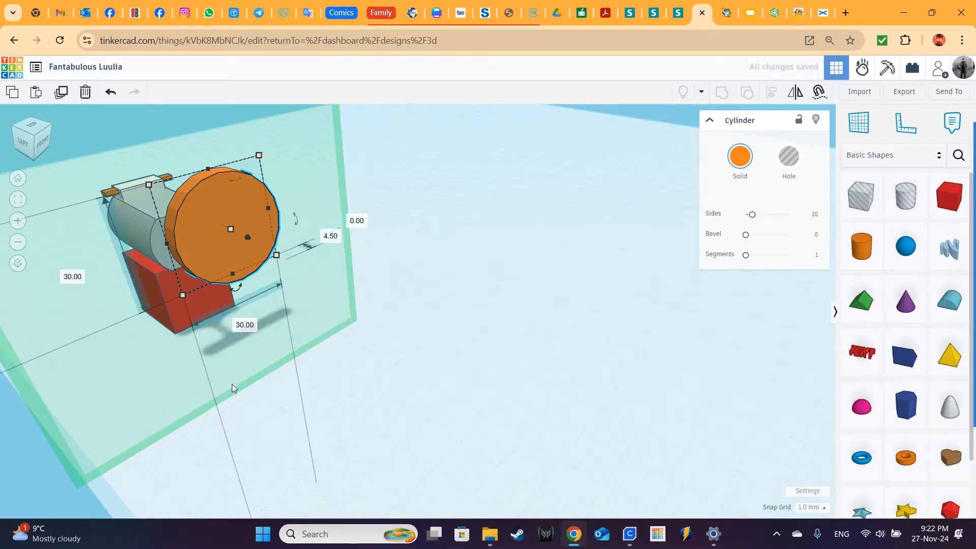
{"action": "right_click_drag", "start_coordinate": [255, 406], "coordinate": [368, 295]}
{"action": "left_click_drag", "start_coordinate": [406, 273], "coordinate": [398, 272]}
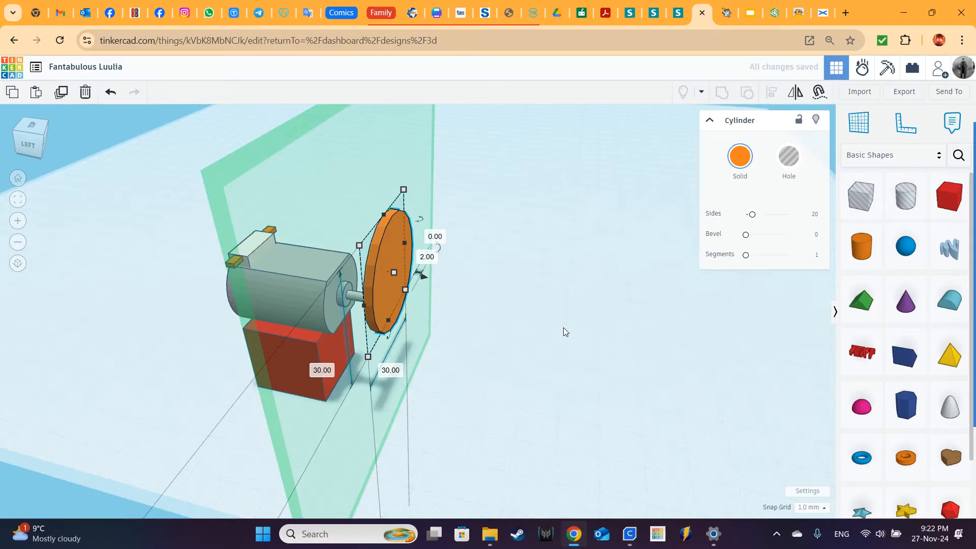
Lower the disc toward the height of the motor shaft and push it back 2 mm over the shaft's end
{"action": "key", "text": "Down"}
{"action": "key", "text": "Down"}
{"action": "key", "text": "Down"}
{"action": "key", "text": "Down"}
{"action": "key", "text": "Down"}
{"action": "key", "text": "Down"}
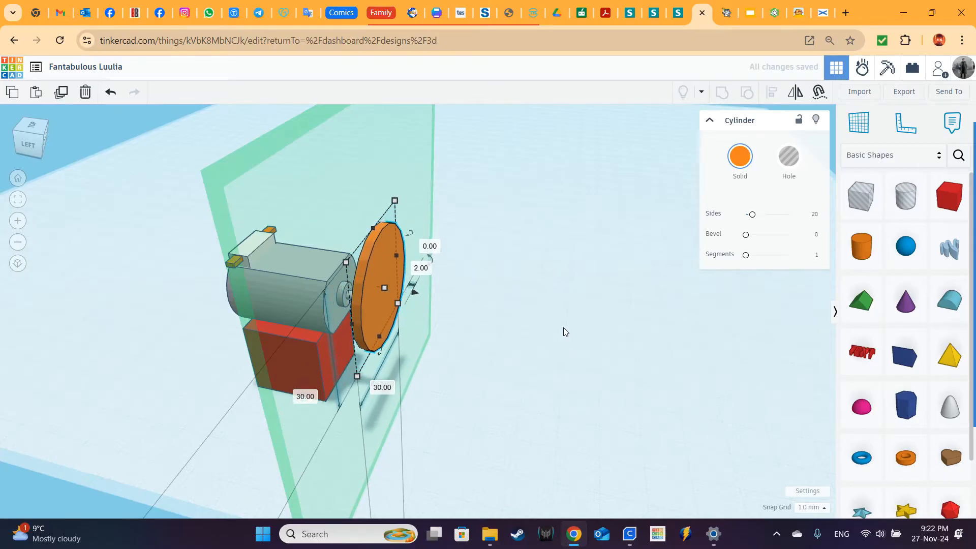
{"action": "key", "text": "Down"}
{"action": "key", "text": "Down"}
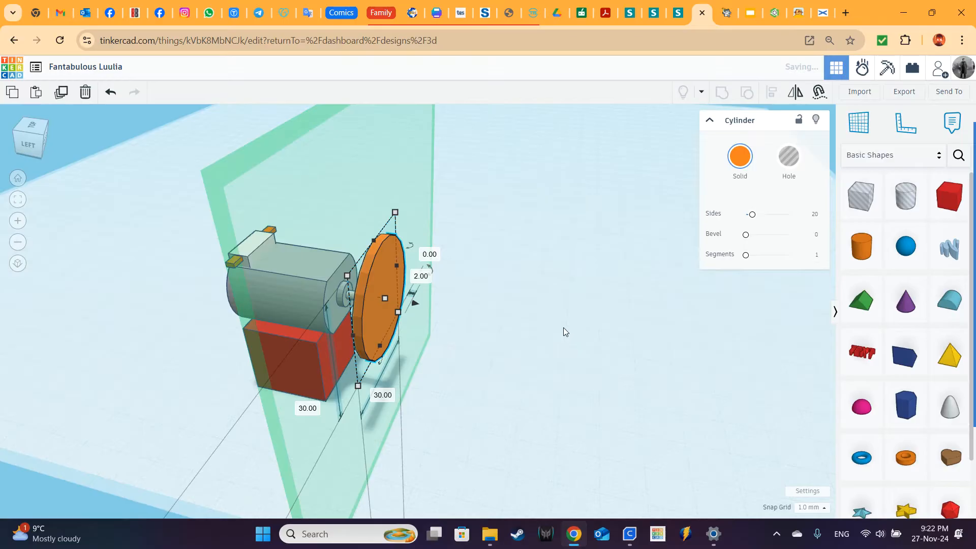
{"action": "key", "text": "ctrl+Down"}
{"action": "key", "text": "ctrl+Down"}
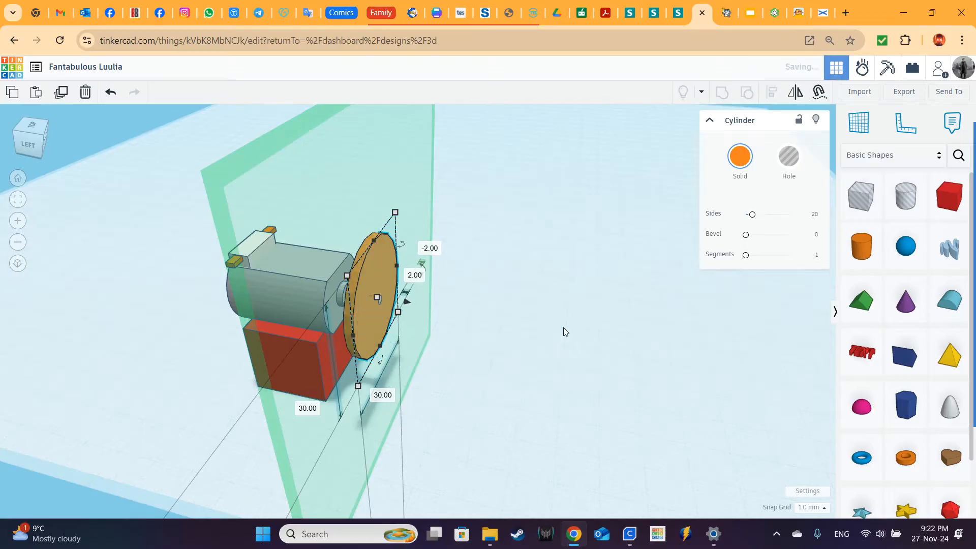
In an orthographic front view, move the disc 2 mm right and 2 mm down toward the shaft's centre
{"action": "right_click_drag", "start_coordinate": [68, 320], "coordinate": [72, 305]}
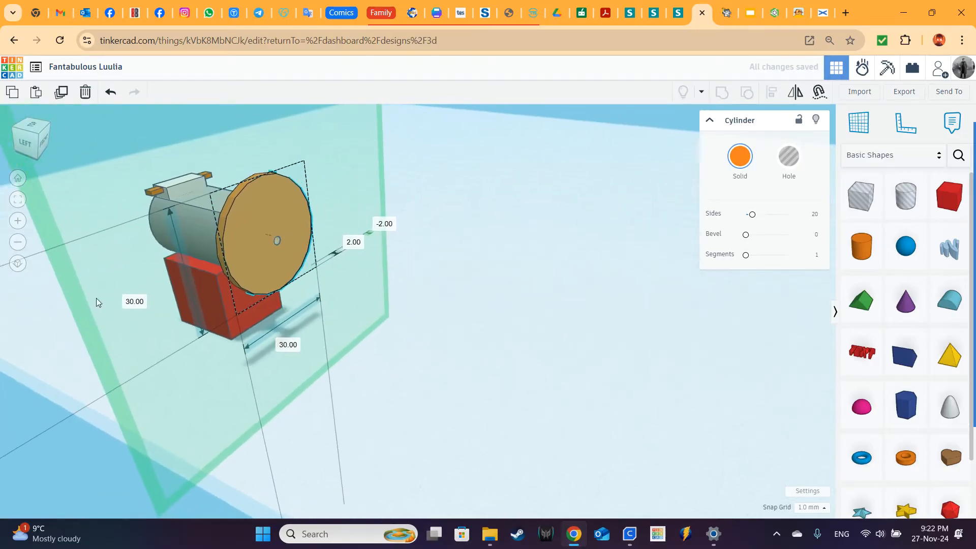
{"action": "right_click_drag", "start_coordinate": [452, 209], "coordinate": [504, 246]}
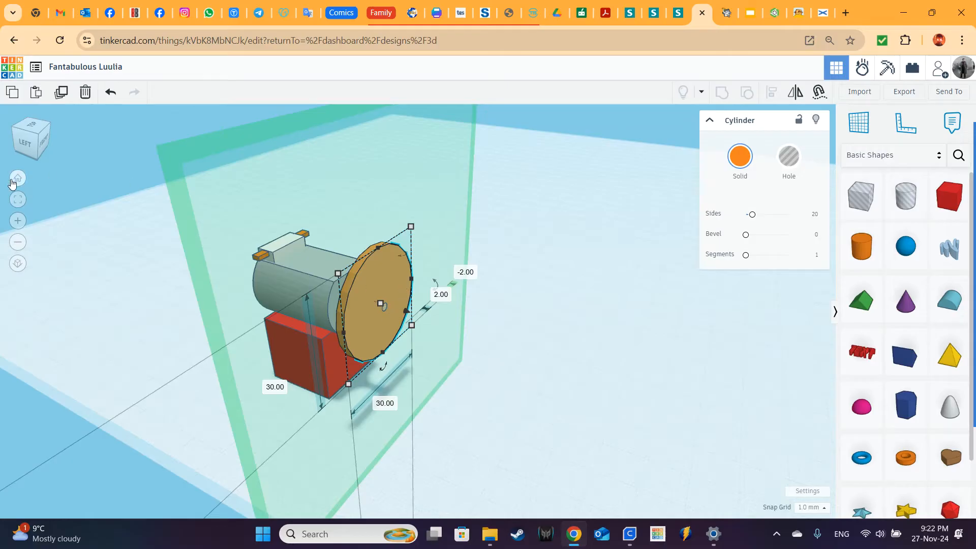
{"action": "left_click", "coordinate": [44, 145]}
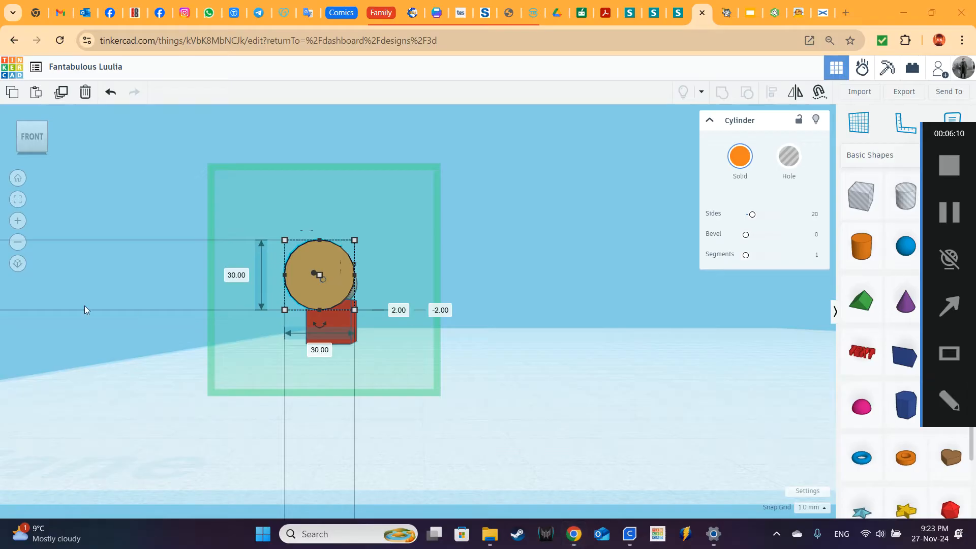
{"action": "mouse_move", "coordinate": [24, 254]}
{"action": "left_mouse_down"}
{"action": "mouse_move", "coordinate": [10, 255]}
{"action": "mouse_move", "coordinate": [23, 283]}
{"action": "mouse_move", "coordinate": [35, 252]}
{"action": "mouse_move", "coordinate": [21, 252]}
{"action": "left_mouse_up"}
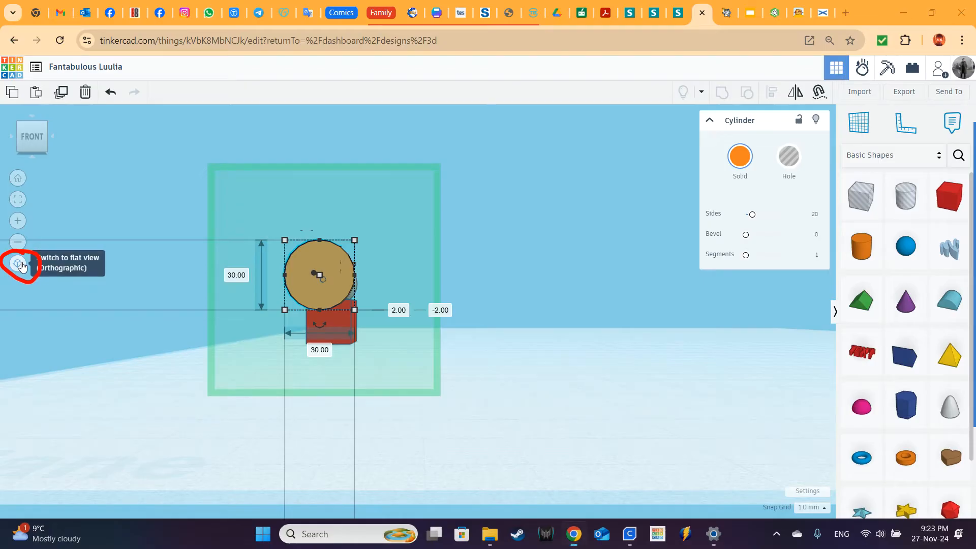
{"action": "left_click", "coordinate": [22, 265]}
{"action": "scroll", "coordinate": [415, 320], "scroll_direction": "up", "scroll_amount": 8}
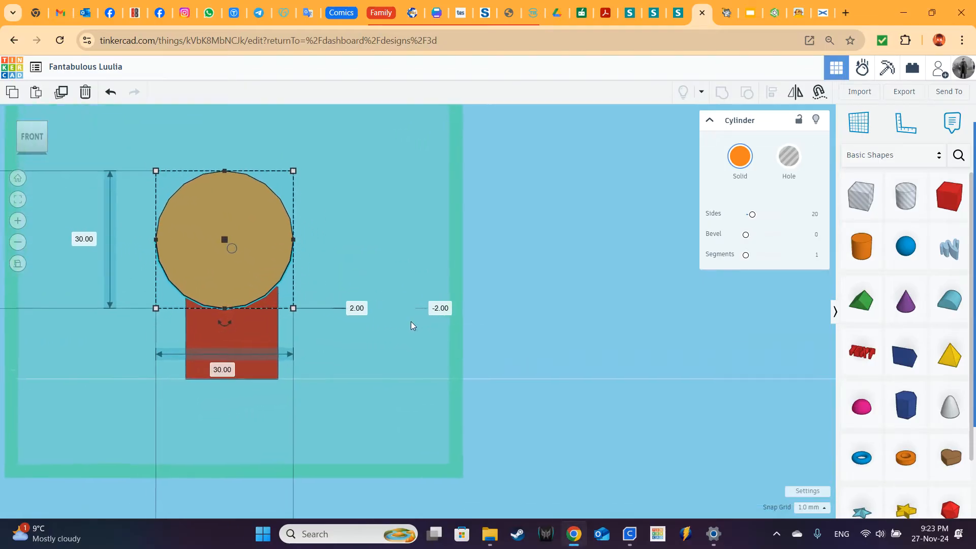
{"action": "scroll", "coordinate": [411, 322], "scroll_direction": "up", "scroll_amount": 4}
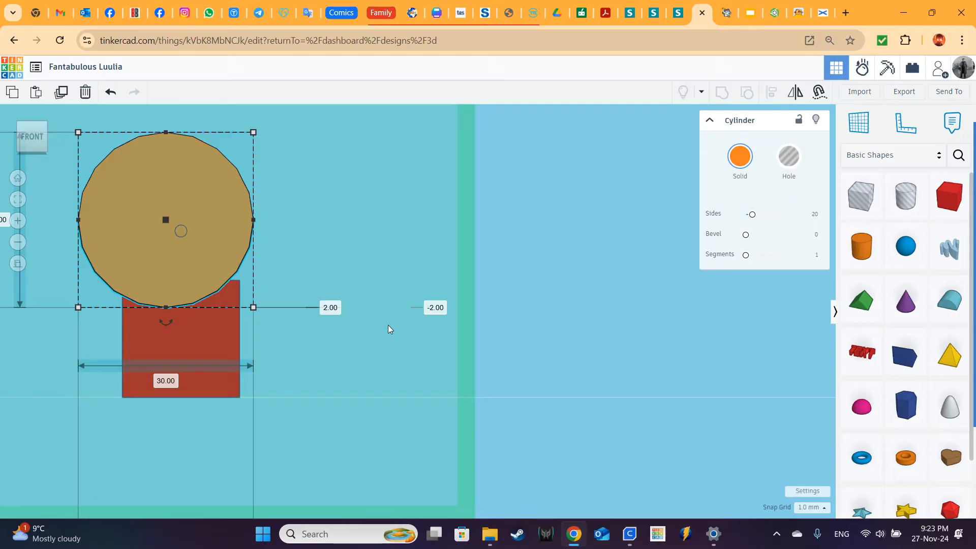
{"action": "key", "text": "Right"}
{"action": "key", "text": "Right"}
{"action": "key", "text": "Right"}
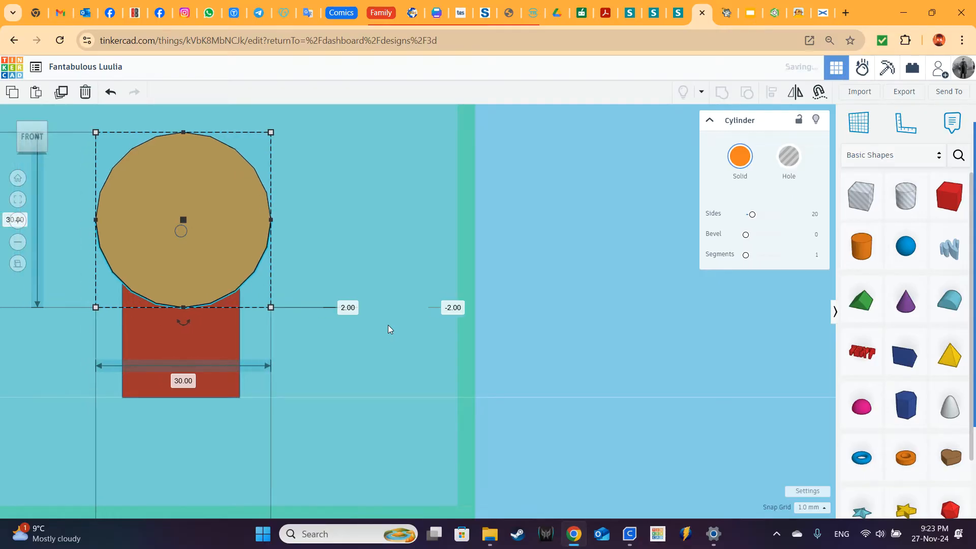
{"action": "key", "text": "Down"}
{"action": "key", "text": "Down"}
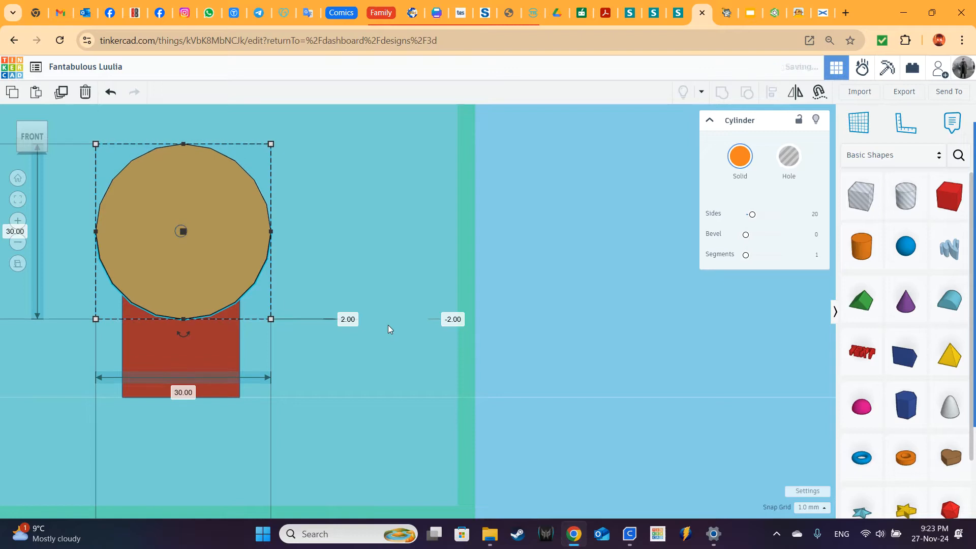
{"action": "key", "text": "Left"}
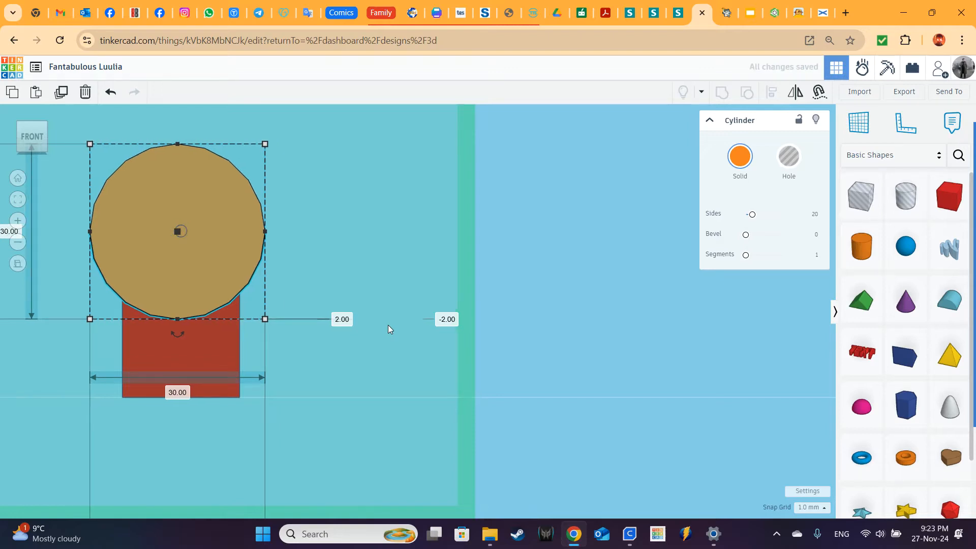
Set the snap grid to 0.1 mm and fine-centre the disc on the shaft, 0.6 mm right and 0.1 mm up
{"action": "left_click", "coordinate": [825, 508]}
{"action": "left_click", "coordinate": [799, 404]}
{"action": "key", "text": "Right"}
{"action": "key", "text": "Right"}
{"action": "key", "text": "Right"}
{"action": "key", "text": "Right"}
{"action": "key", "text": "Right"}
{"action": "key", "text": "Right"}
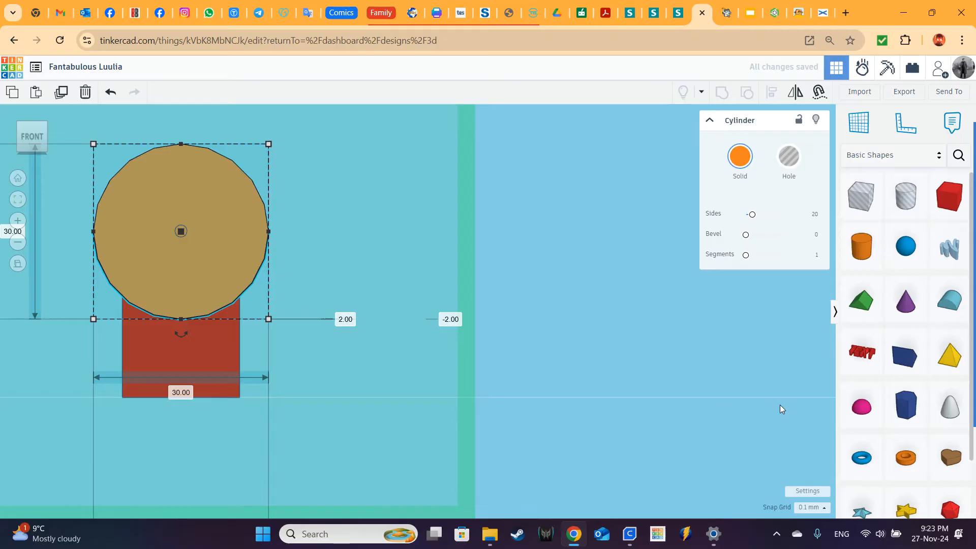
{"action": "key", "text": "ctrl+Up"}
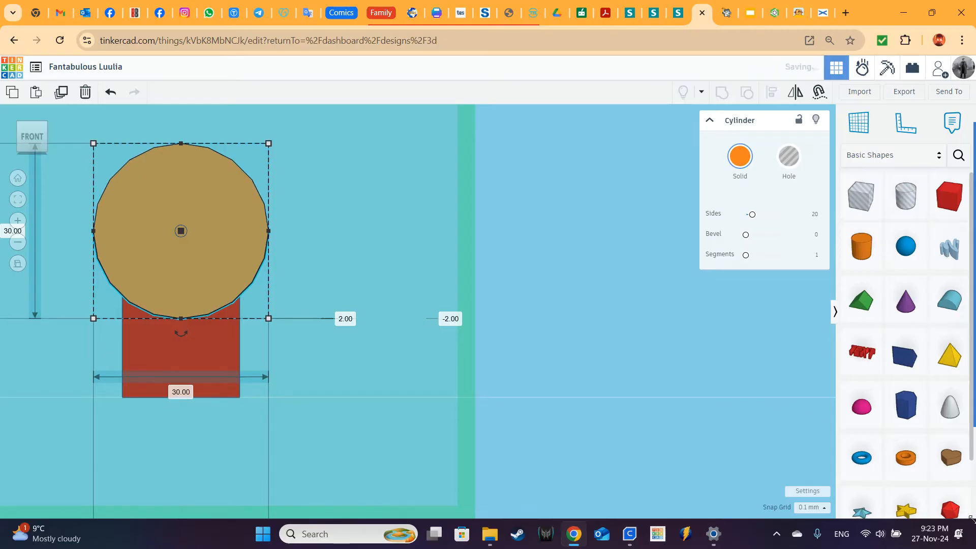
Return the snap grid to 1.0 mm and switch the model view back to perspective
{"action": "left_click", "coordinate": [812, 507]}
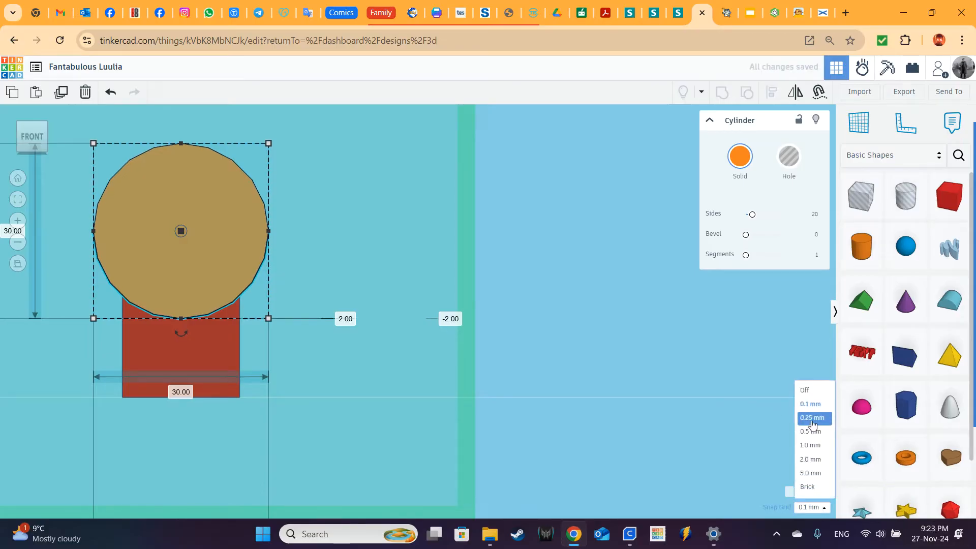
{"action": "left_click", "coordinate": [815, 445]}
{"action": "right_click_drag", "start_coordinate": [355, 438], "coordinate": [459, 457]}
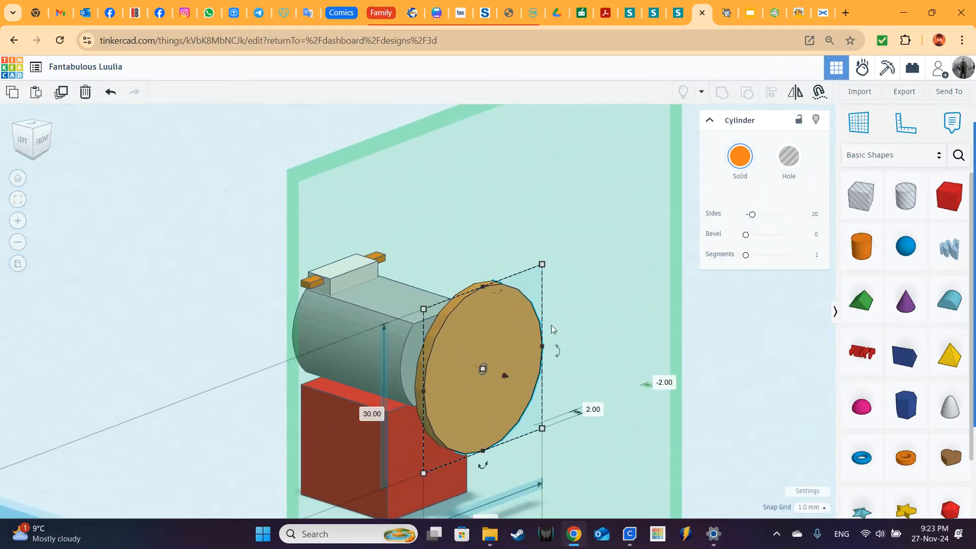
{"action": "left_click", "coordinate": [573, 303]}
{"action": "right_click_drag", "start_coordinate": [491, 339], "coordinate": [587, 430]}
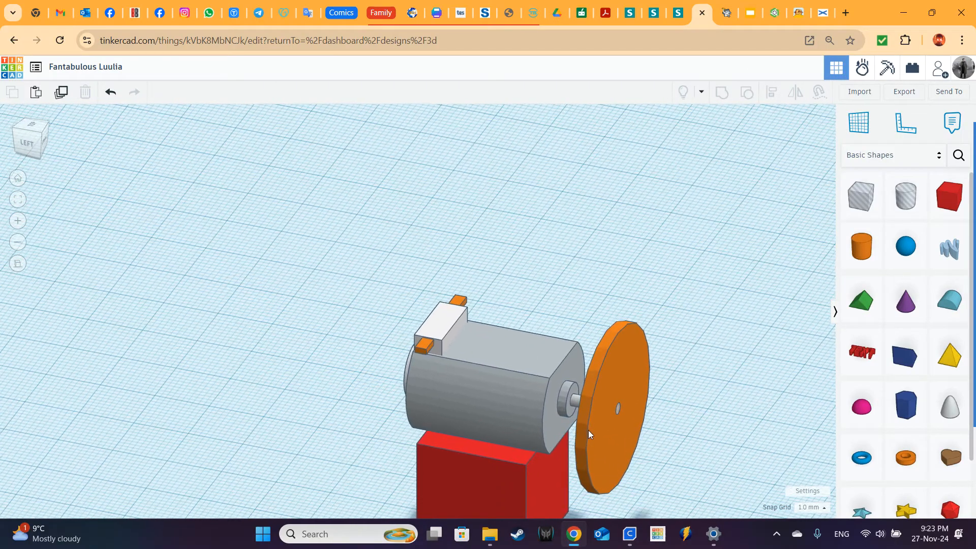
{"action": "middle_click_drag", "start_coordinate": [751, 401], "coordinate": [622, 275]}
{"action": "right_click_drag", "start_coordinate": [671, 346], "coordinate": [640, 350]}
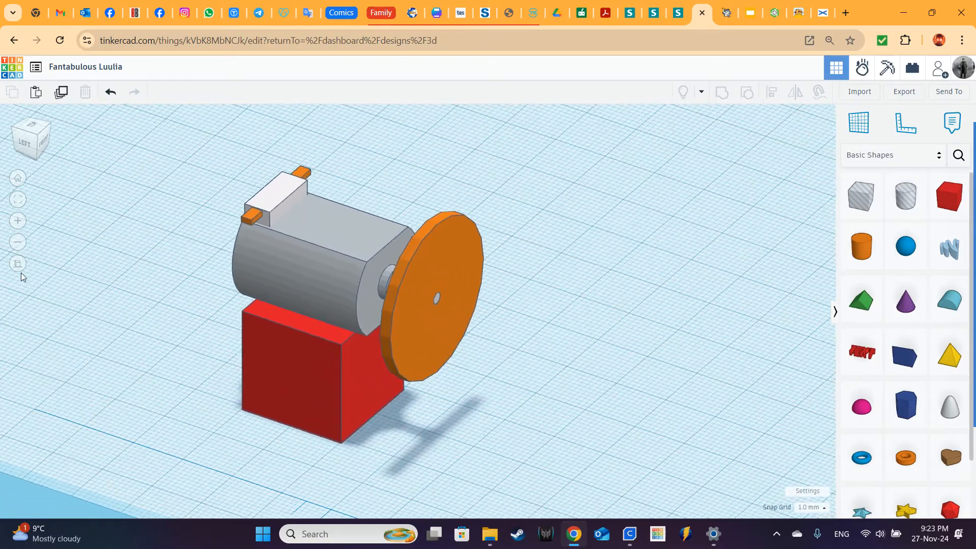
{"action": "left_click", "coordinate": [18, 263]}
{"action": "scroll", "coordinate": [349, 328], "scroll_direction": "down", "scroll_amount": 5}
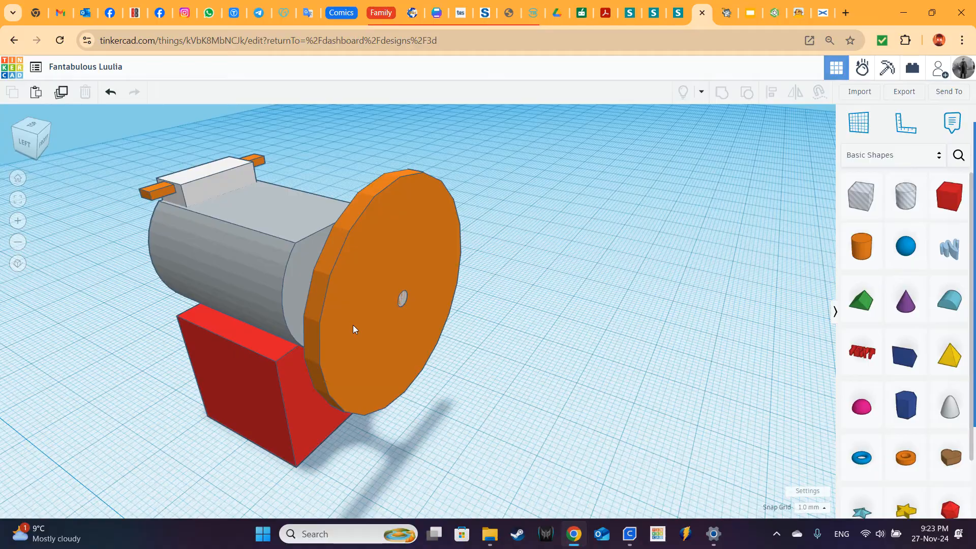
{"action": "scroll", "coordinate": [309, 284], "scroll_direction": "down", "scroll_amount": 1}
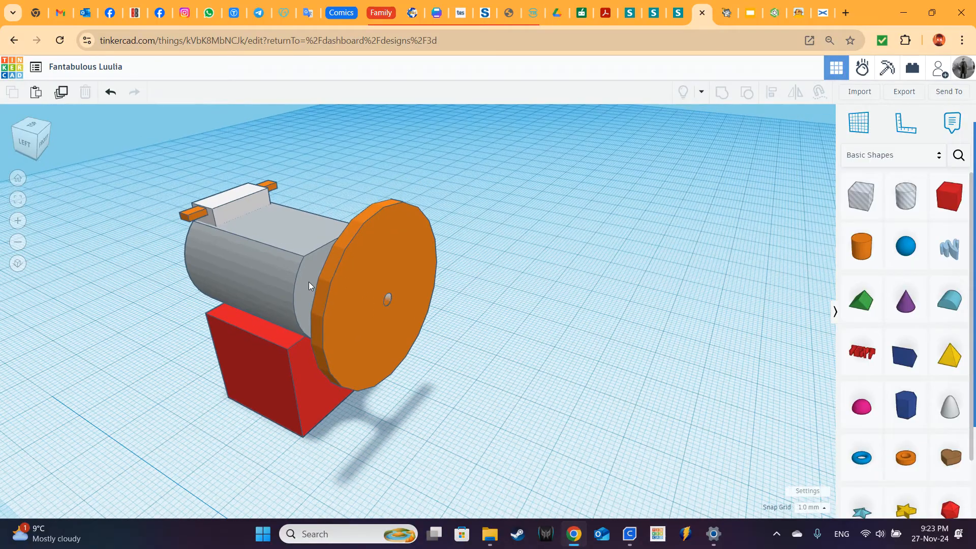
{"action": "middle_click_drag", "start_coordinate": [310, 279], "coordinate": [376, 272]}
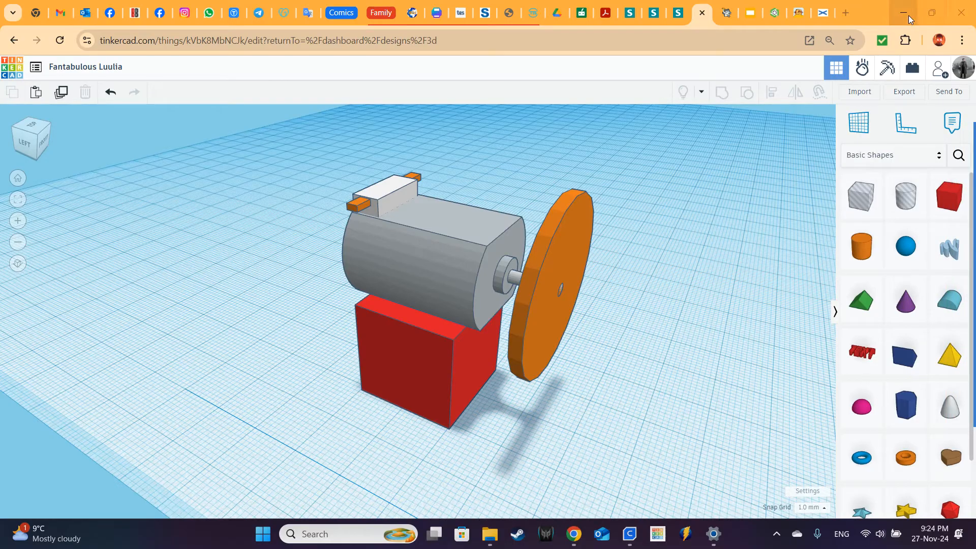
Take the browser window out of maximized mode, move it to the upper screen edge and enlarge it to almost full-screen size
{"action": "left_click", "coordinate": [933, 11]}
{"action": "left_click_drag", "start_coordinate": [845, 93], "coordinate": [843, 14]}
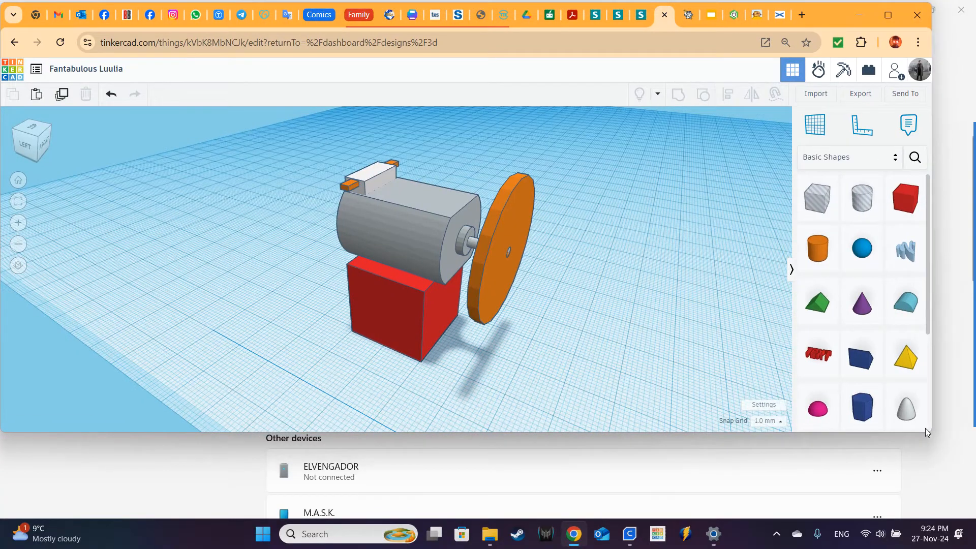
{"action": "left_click_drag", "start_coordinate": [931, 432], "coordinate": [962, 510]}
{"action": "mouse_move", "coordinate": [970, 391]}
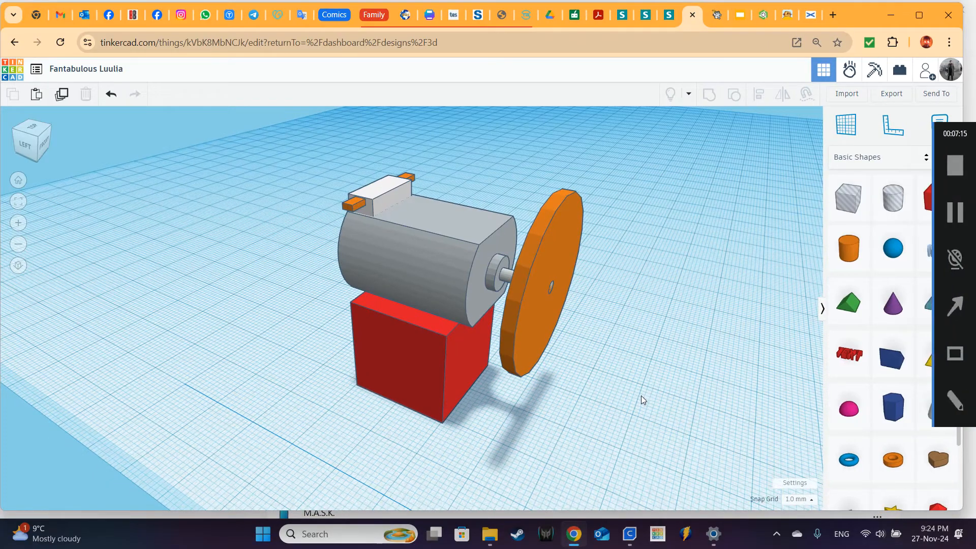
{"action": "right_click_drag", "start_coordinate": [620, 347], "coordinate": [647, 316]}
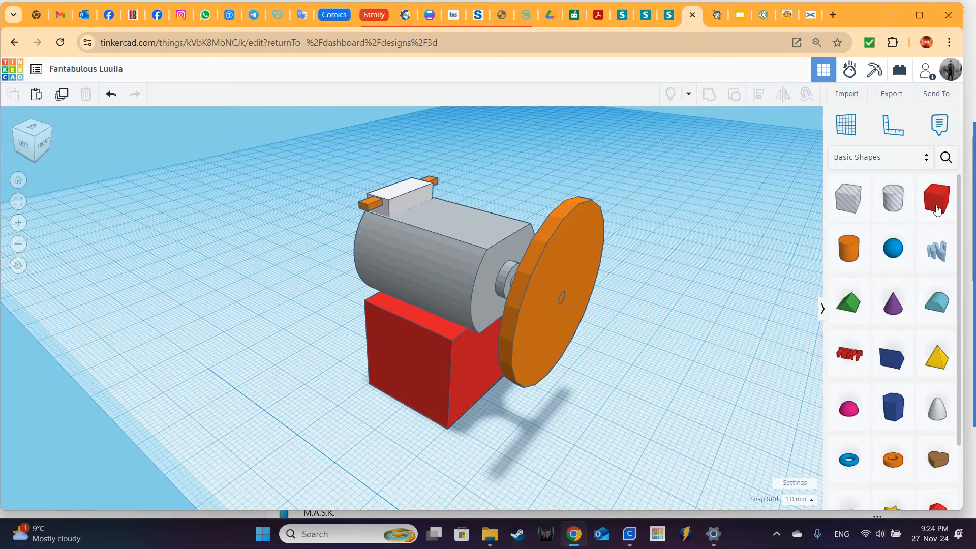
Show the Sim Lab shape collection and switch the design to the Sim Lab workspace
{"action": "left_click", "coordinate": [919, 155]}
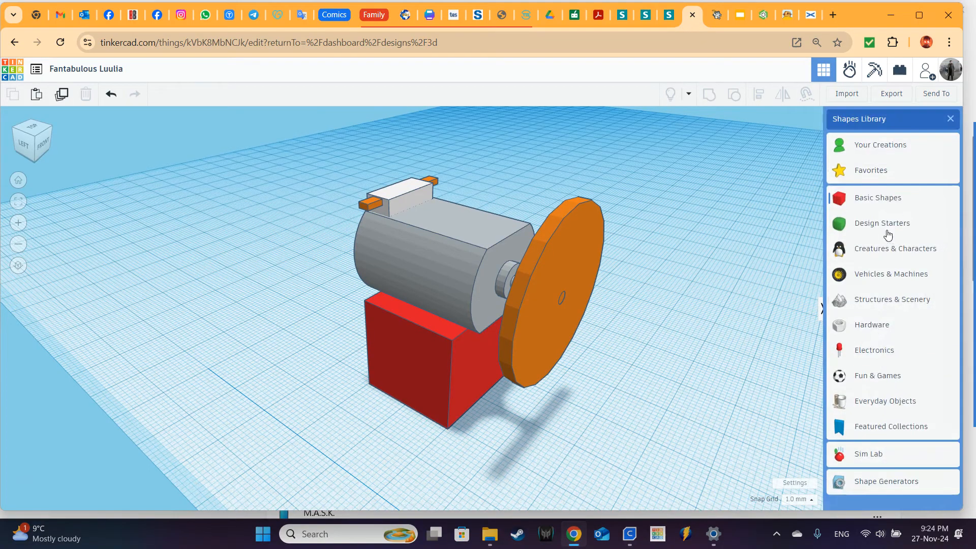
{"action": "left_click", "coordinate": [874, 455]}
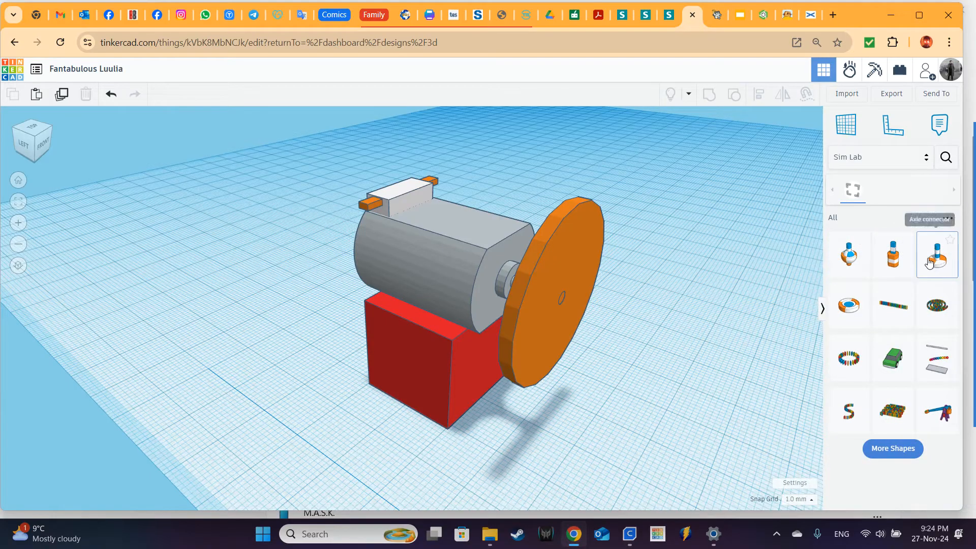
{"action": "left_click", "coordinate": [852, 72]}
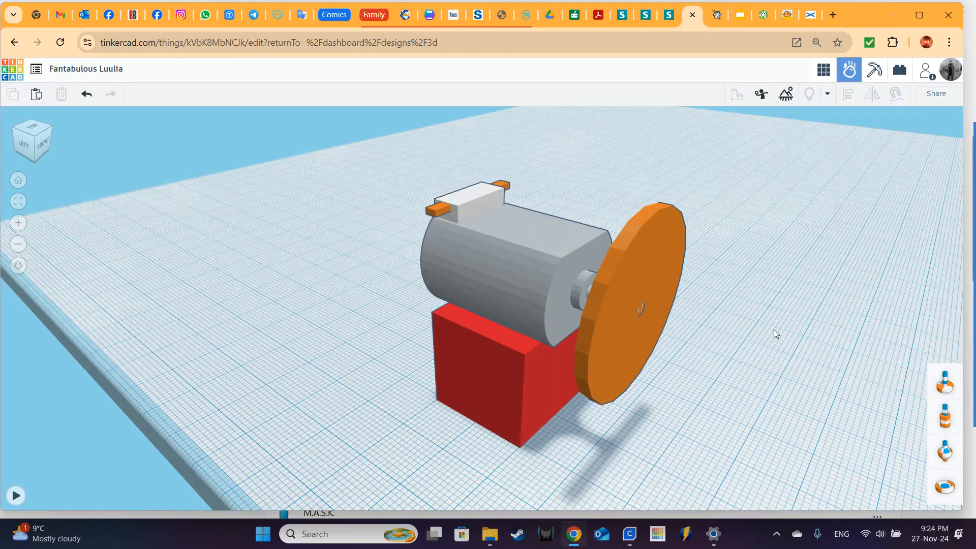
Place an axle connector on the disc's front face and centre it over the shaft hole in the front view
{"action": "right_click_drag", "start_coordinate": [773, 330], "coordinate": [730, 343]}
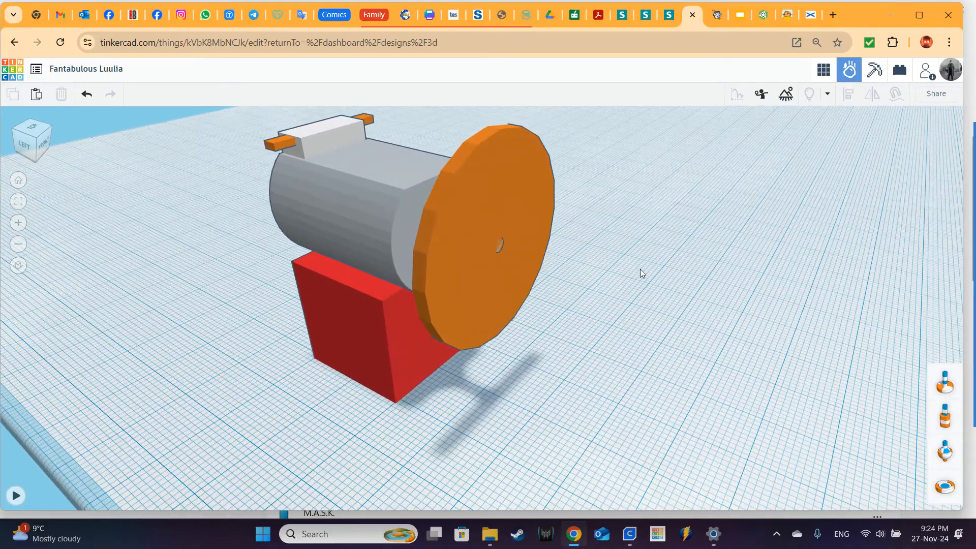
{"action": "left_click_drag", "start_coordinate": [937, 390], "coordinate": [496, 242]}
{"action": "left_click", "coordinate": [44, 147]}
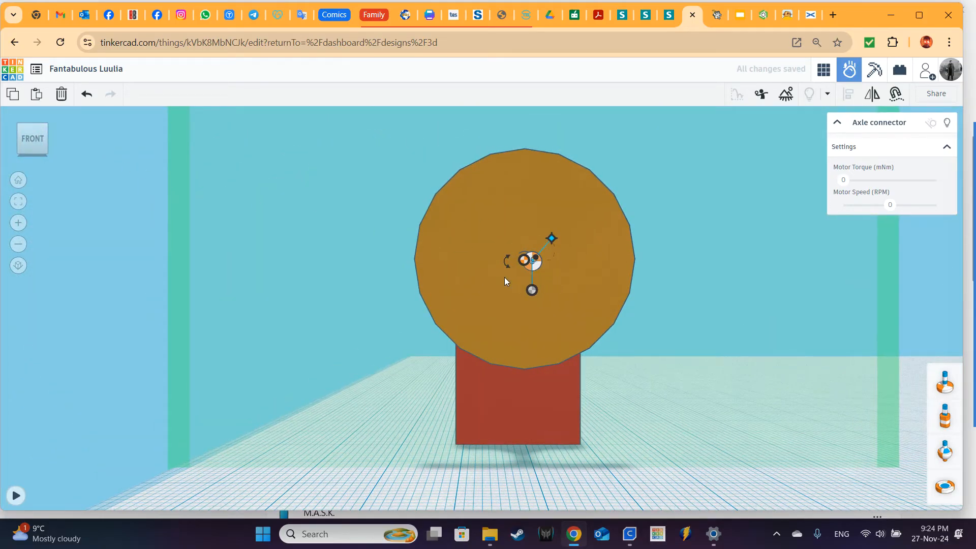
{"action": "key", "text": "Left"}
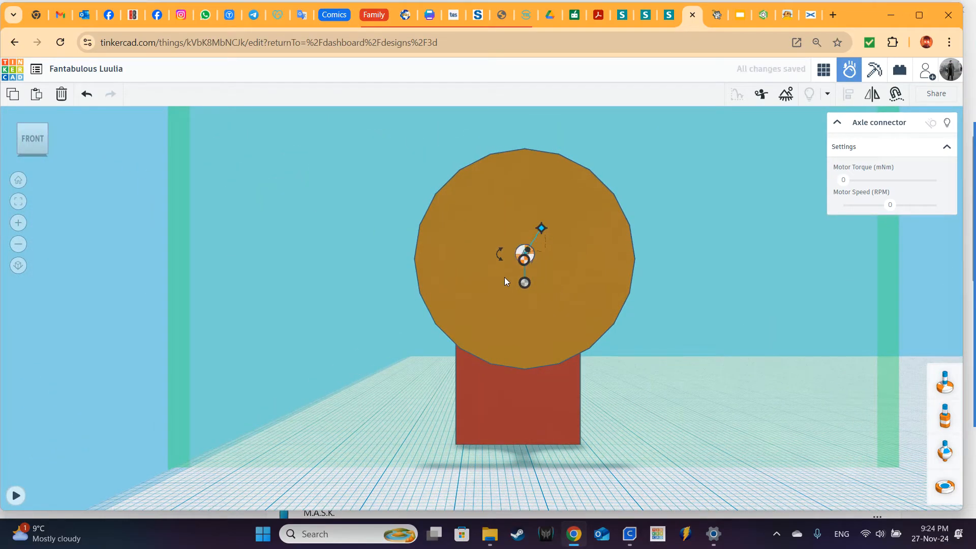
{"action": "scroll", "coordinate": [521, 276], "scroll_direction": "up", "scroll_amount": 3}
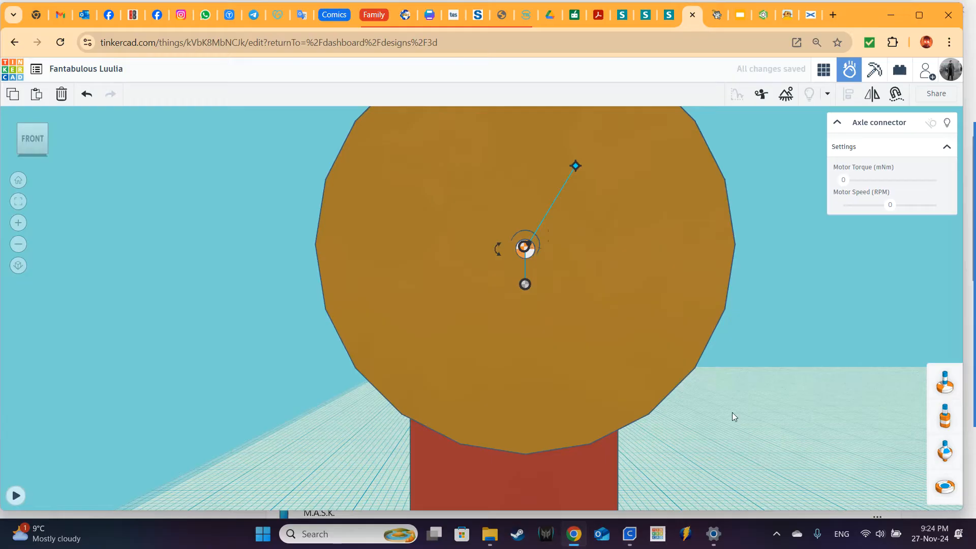
{"action": "right_click_drag", "start_coordinate": [552, 332], "coordinate": [696, 367]}
{"action": "scroll", "coordinate": [695, 361], "scroll_direction": "down", "scroll_amount": 5}
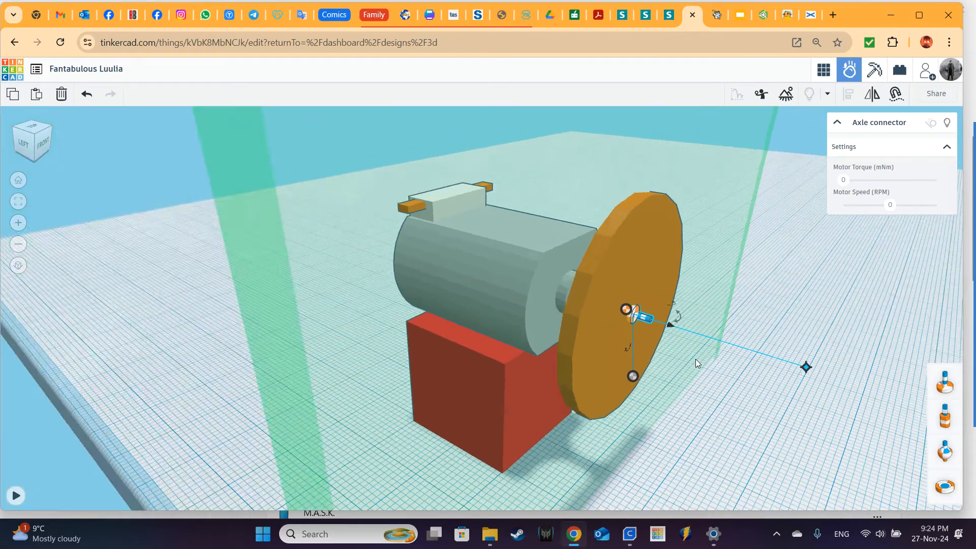
{"action": "left_click", "coordinate": [719, 402]}
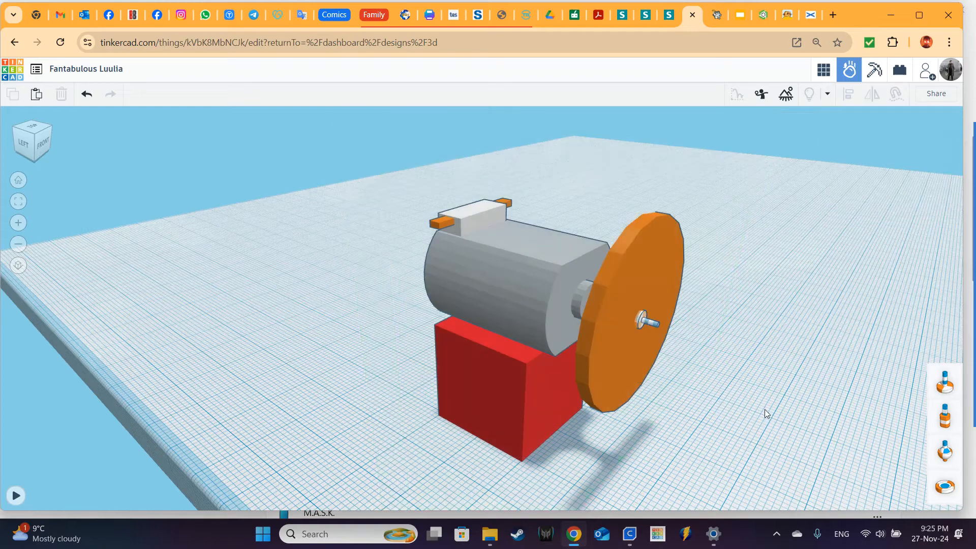
Make the red support box and the motor static so they stay fixed during simulation
{"action": "left_click", "coordinate": [492, 396]}
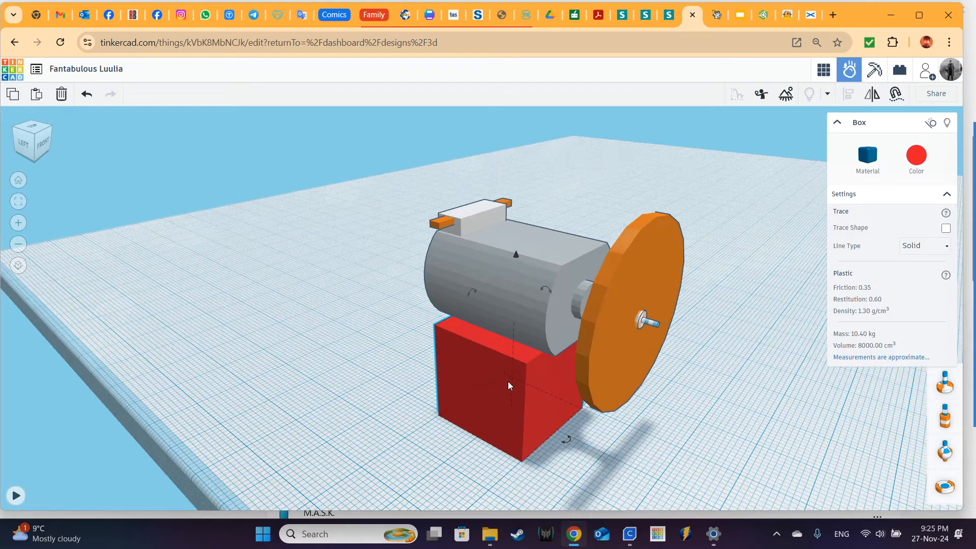
{"action": "left_click", "coordinate": [931, 124]}
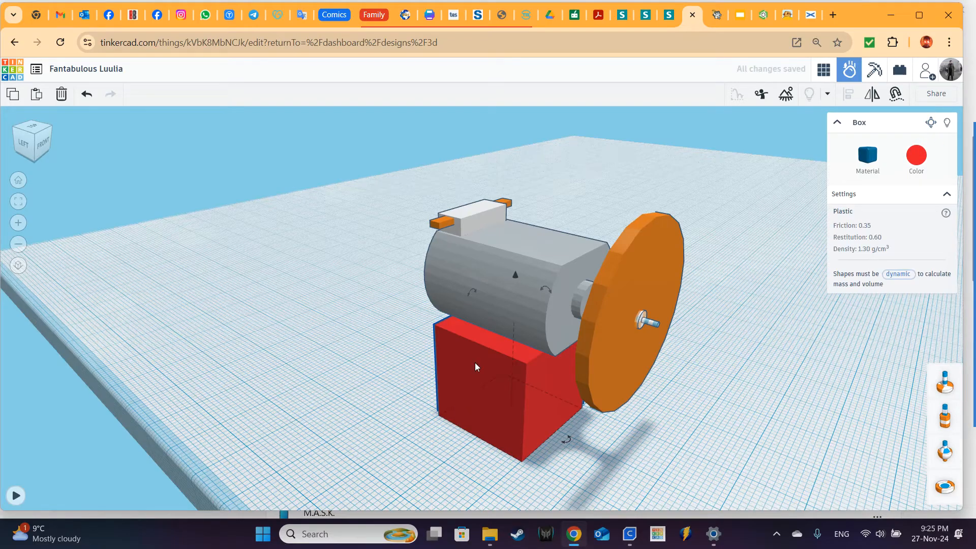
{"action": "left_click", "coordinate": [486, 276]}
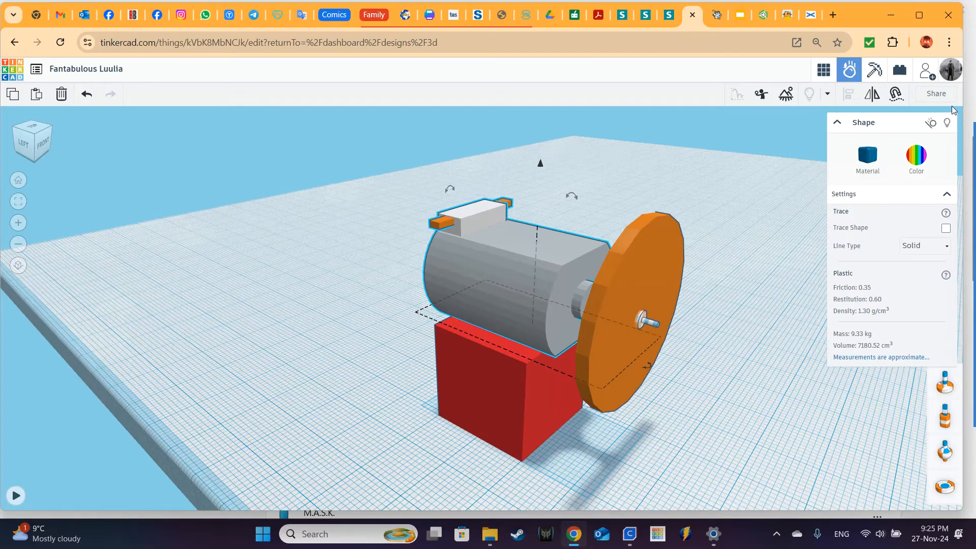
{"action": "left_click", "coordinate": [931, 124]}
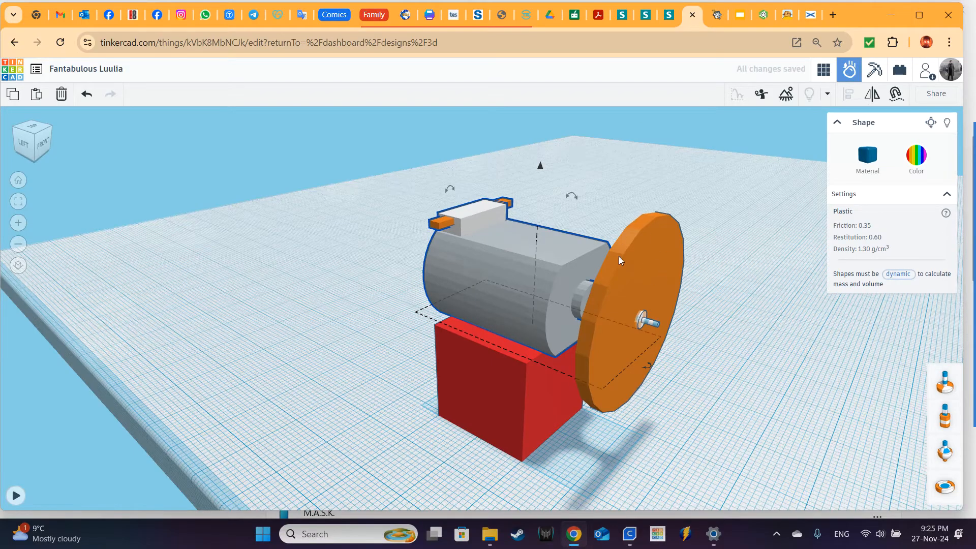
Recolour the disc with the medium brown preset colour
{"action": "left_click", "coordinate": [642, 273]}
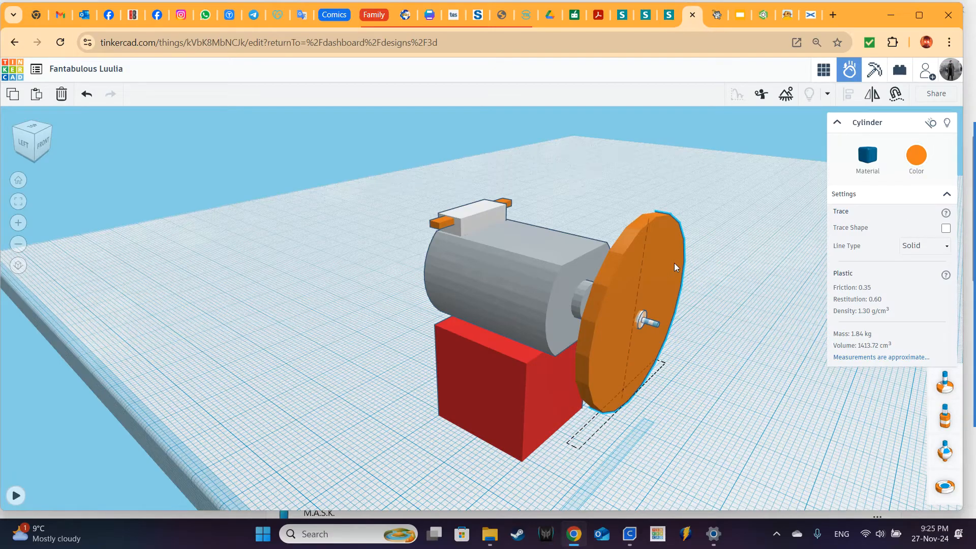
{"action": "left_click", "coordinate": [915, 155]}
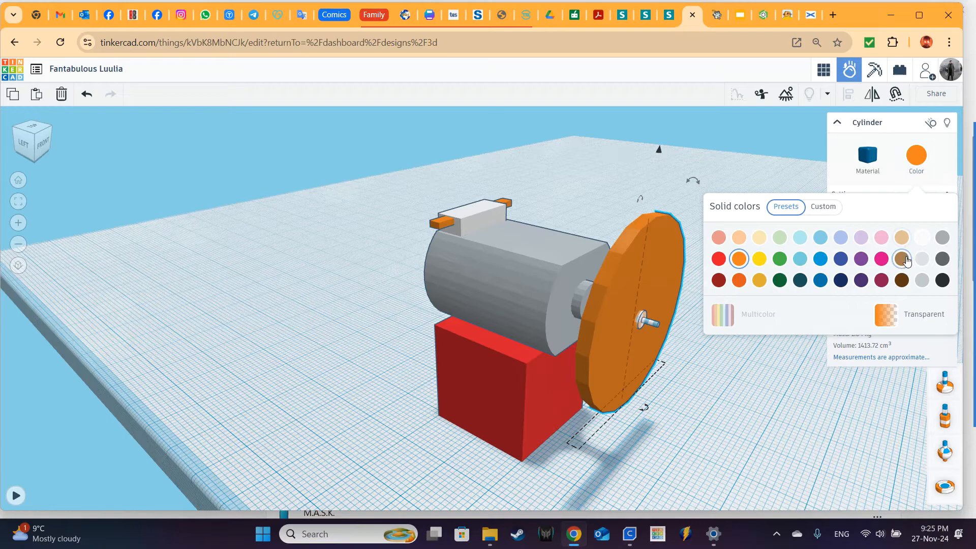
{"action": "left_click", "coordinate": [903, 259]}
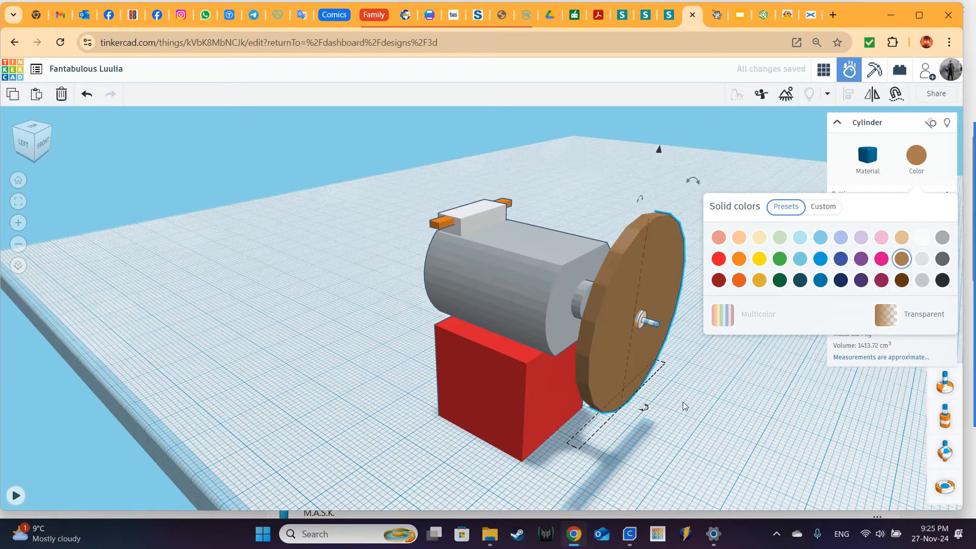
{"action": "right_click_drag", "start_coordinate": [702, 405], "coordinate": [689, 373]}
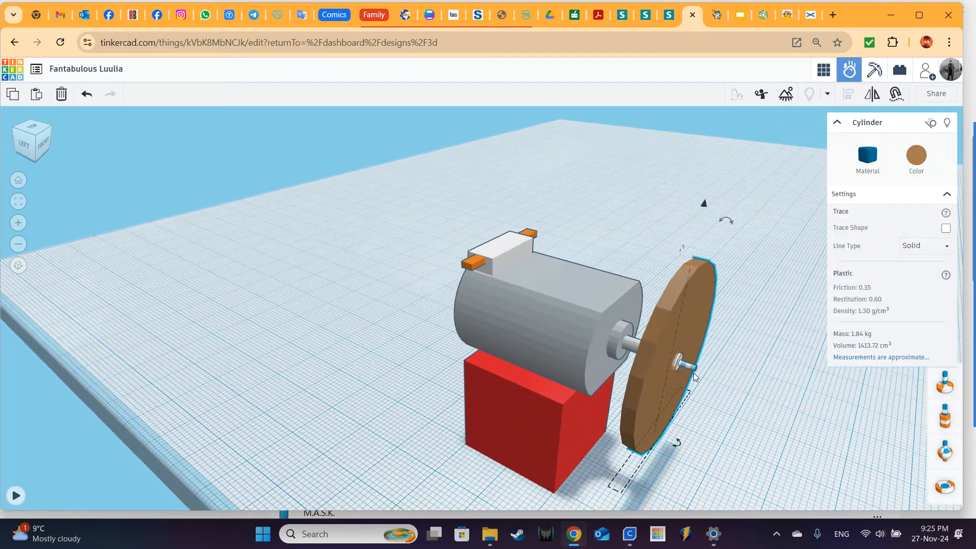
{"action": "right_click_drag", "start_coordinate": [756, 407], "coordinate": [736, 401]}
{"action": "left_click", "coordinate": [736, 402]}
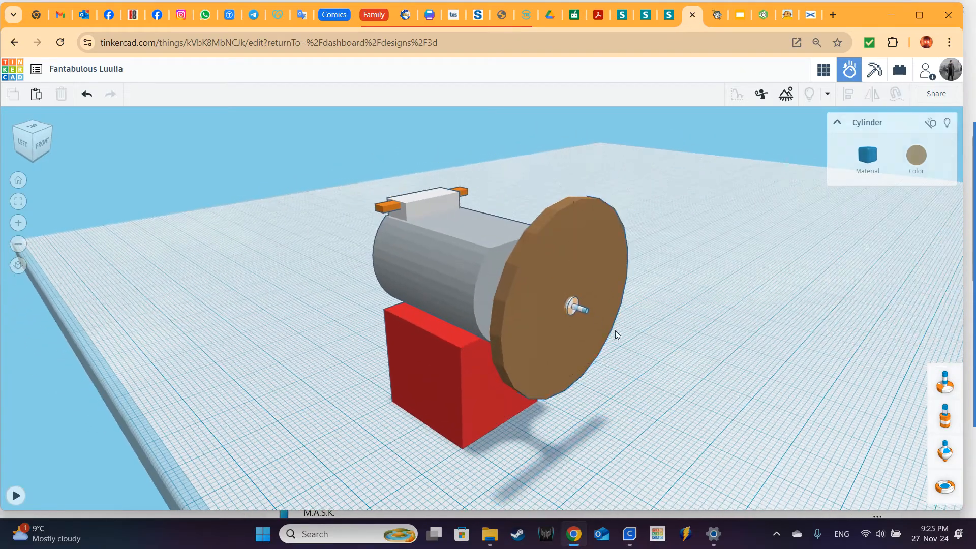
Link the axle connector's orange side to the motor and blue side to the disc, with 65 mNm motor torque and 222 RPM motor speed
{"action": "left_click", "coordinate": [575, 307]}
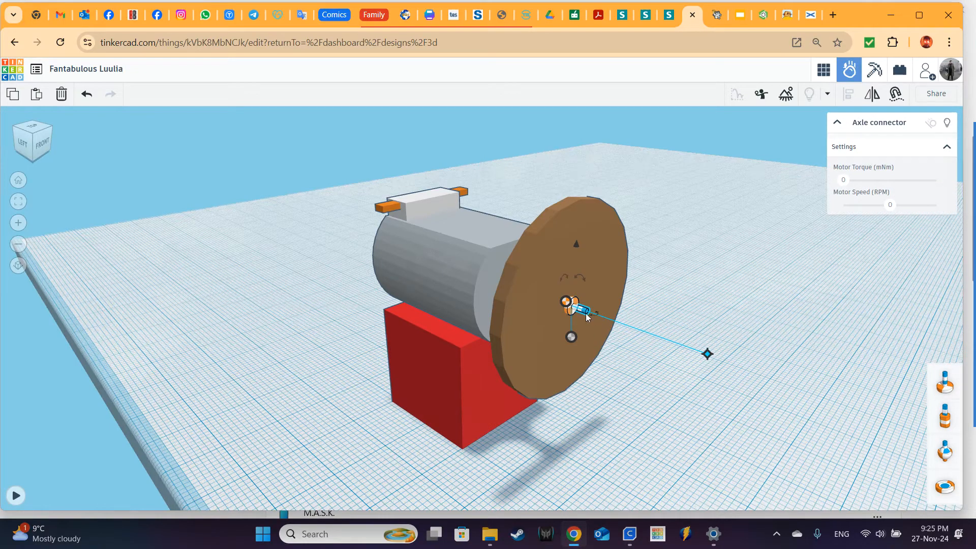
{"action": "left_click_drag", "start_coordinate": [566, 303], "coordinate": [564, 301]}
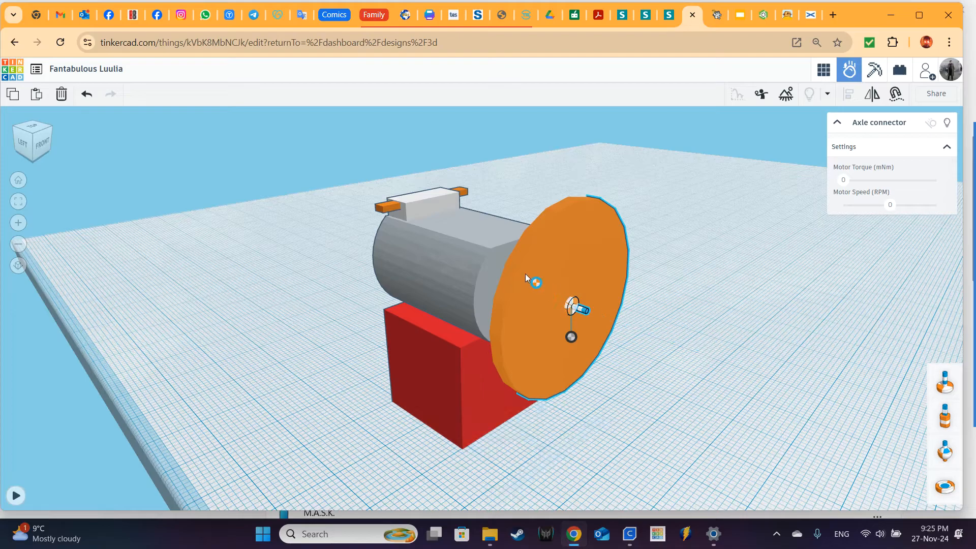
{"action": "mouse_move", "coordinate": [504, 257]}
{"action": "left_mouse_down"}
{"action": "mouse_move", "coordinate": [522, 253]}
{"action": "mouse_move", "coordinate": [476, 238]}
{"action": "mouse_move", "coordinate": [443, 245]}
{"action": "left_mouse_up"}
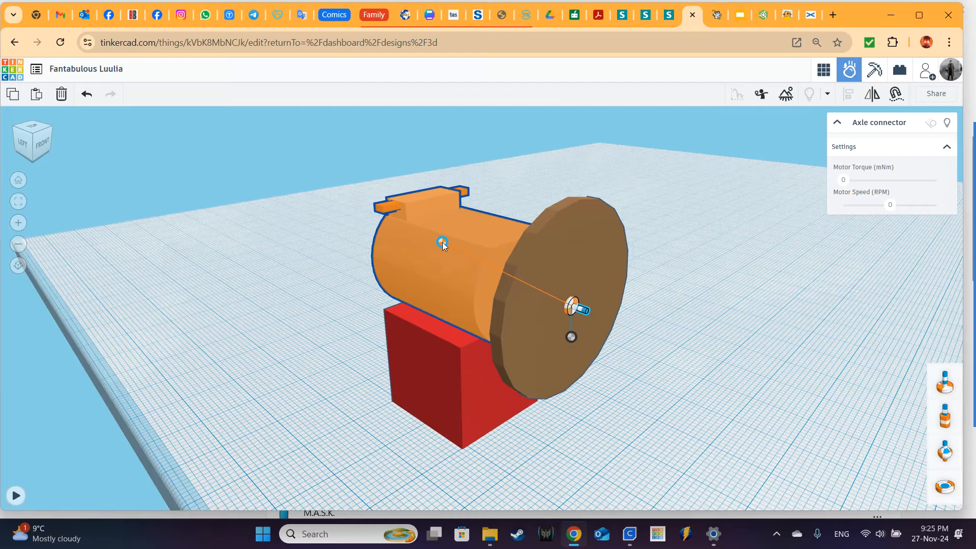
{"action": "left_click_drag", "start_coordinate": [443, 244], "coordinate": [445, 242]}
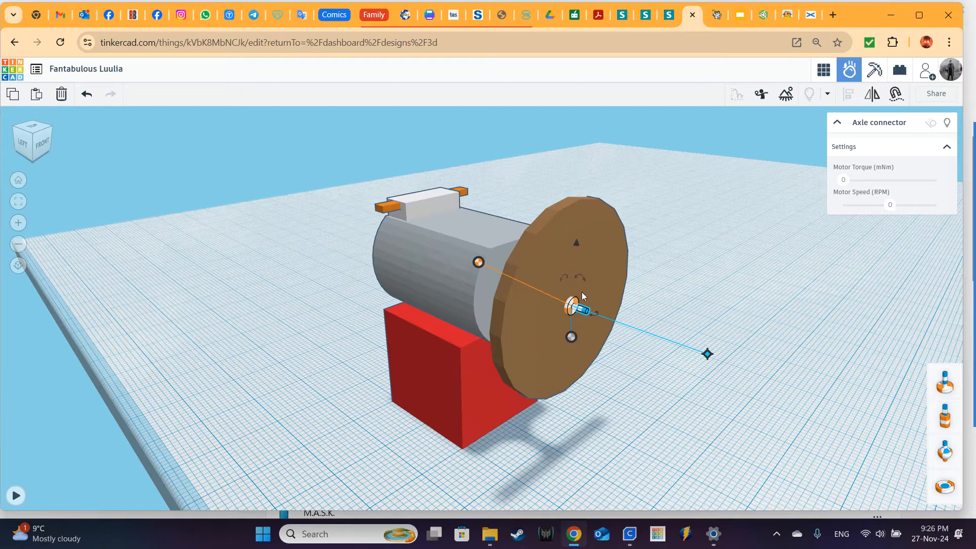
{"action": "left_click_drag", "start_coordinate": [571, 337], "coordinate": [537, 356]}
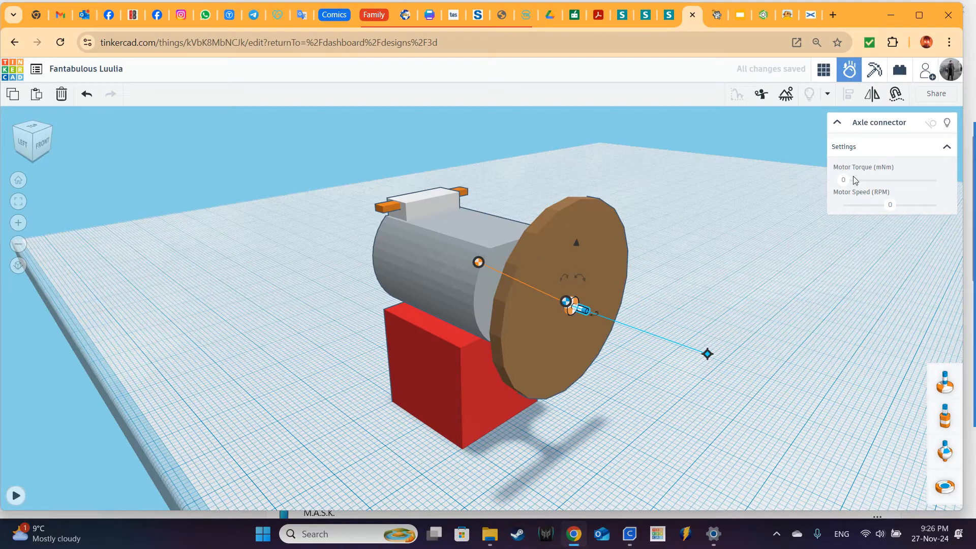
{"action": "left_click_drag", "start_coordinate": [844, 180], "coordinate": [879, 180]}
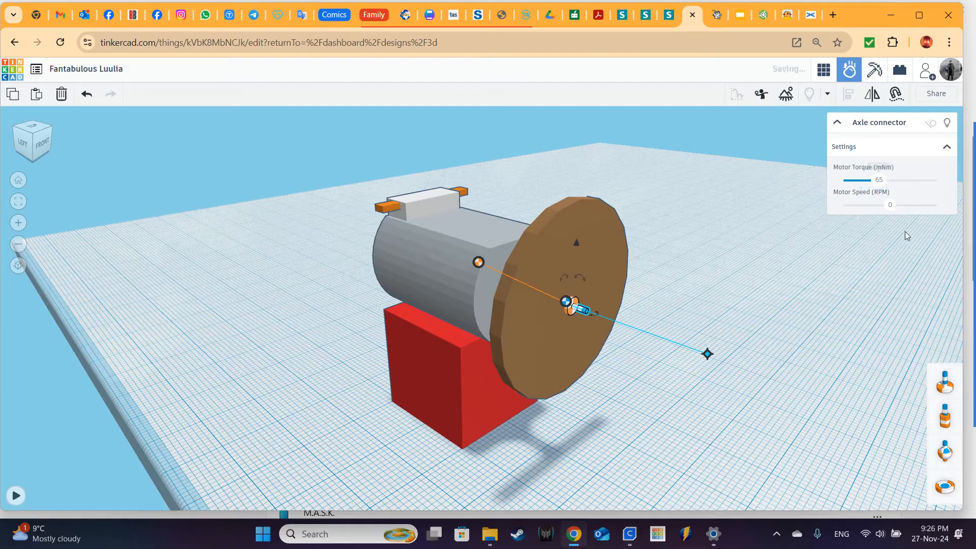
{"action": "left_click_drag", "start_coordinate": [893, 209], "coordinate": [916, 207]}
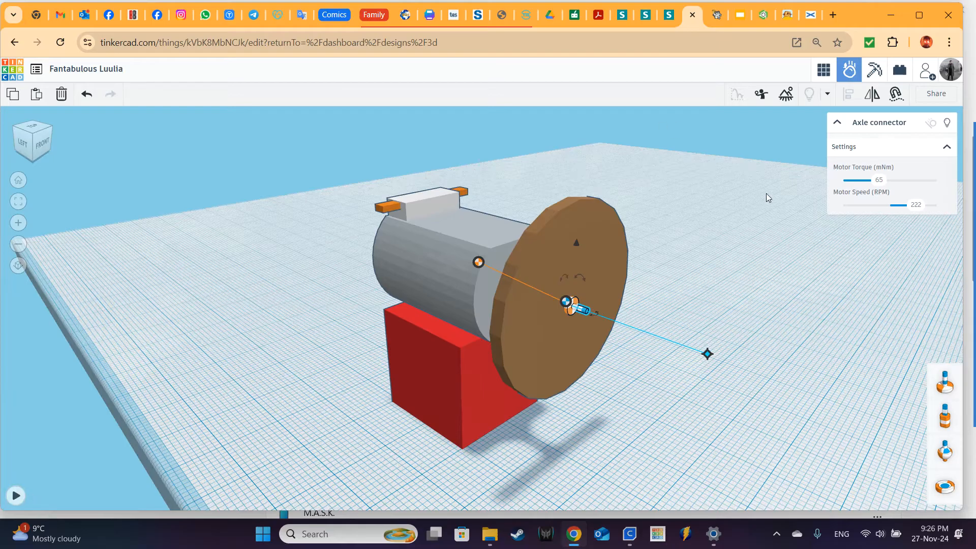
Run the simulation, examine the disc's rotation on the shaft from several angles, and reset it
{"action": "left_click", "coordinate": [19, 495]}
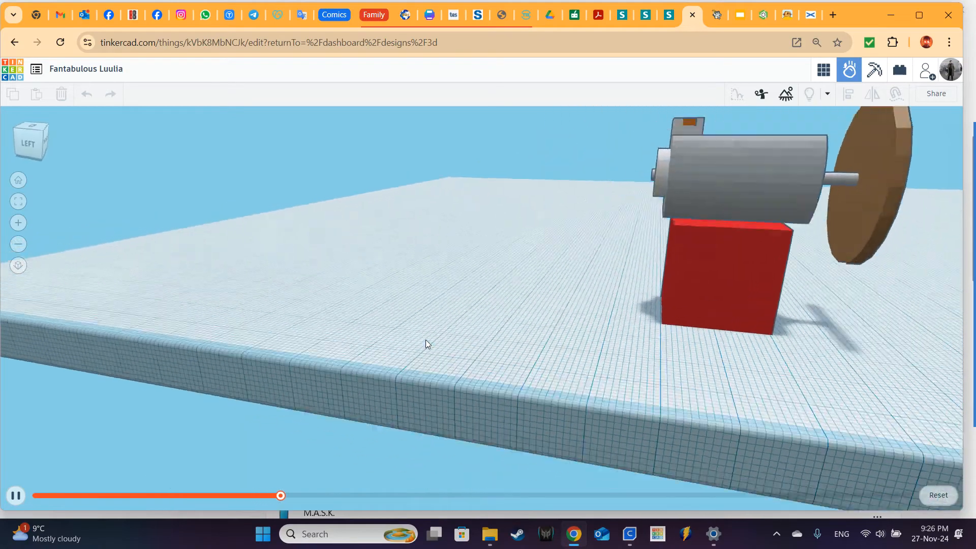
{"action": "right_click_drag", "start_coordinate": [426, 340], "coordinate": [411, 344]}
{"action": "right_click_drag", "start_coordinate": [559, 267], "coordinate": [515, 194]}
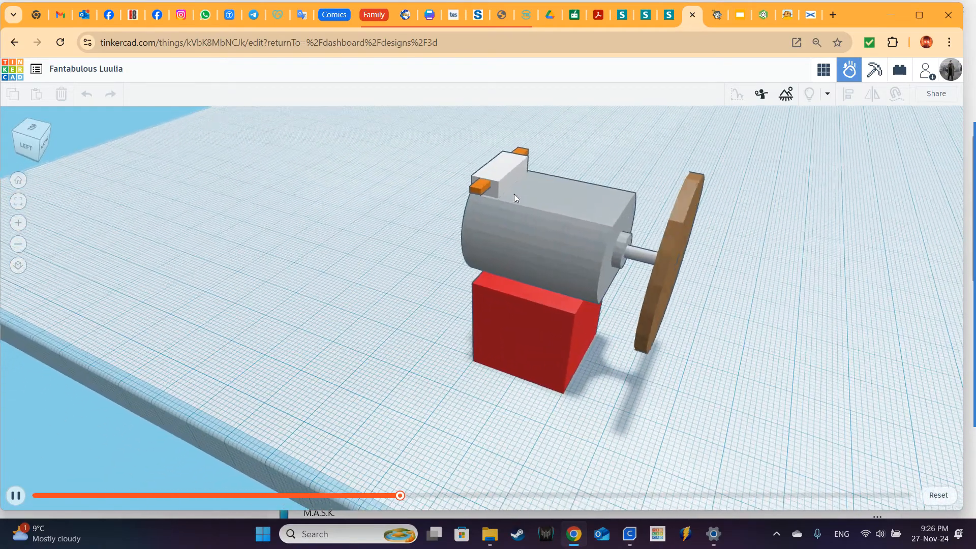
{"action": "right_click_drag", "start_coordinate": [503, 378], "coordinate": [477, 387]}
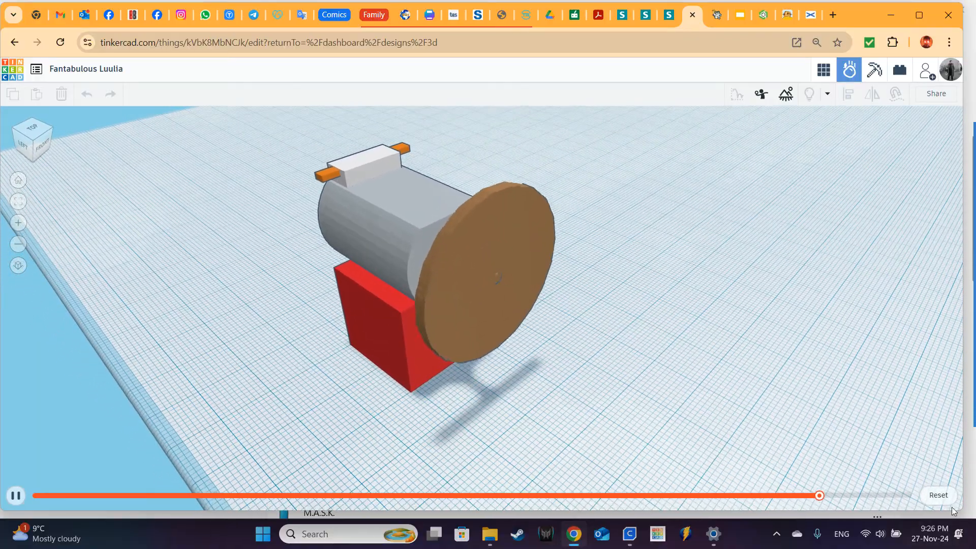
{"action": "left_click", "coordinate": [938, 495]}
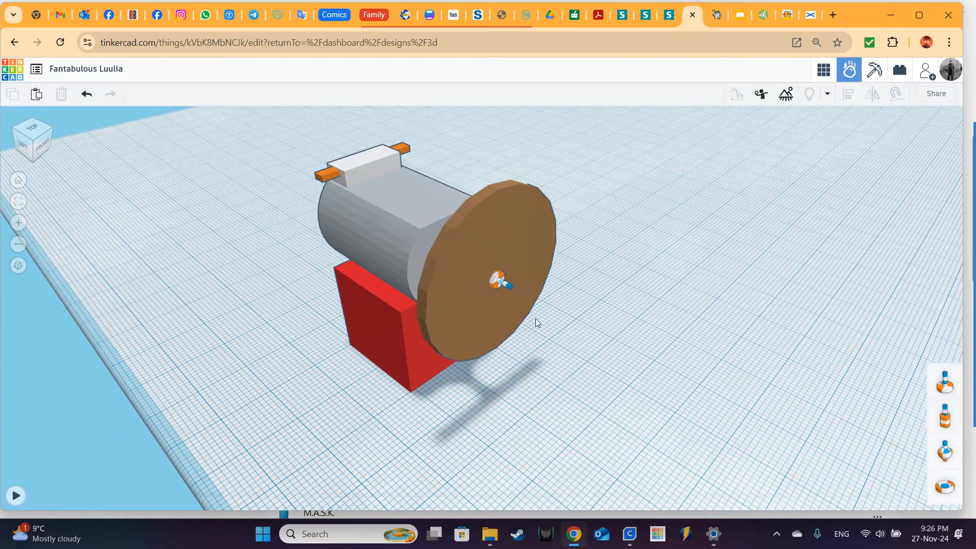
Return to the 3D design workspace and place a Basic Shapes box on the front face of the disc
{"action": "left_click", "coordinate": [498, 281]}
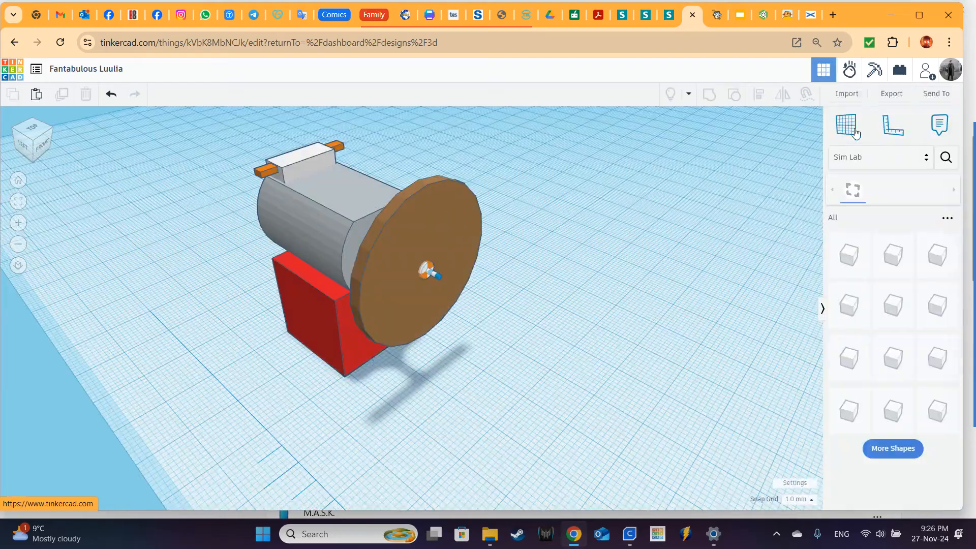
{"action": "left_click", "coordinate": [824, 70]}
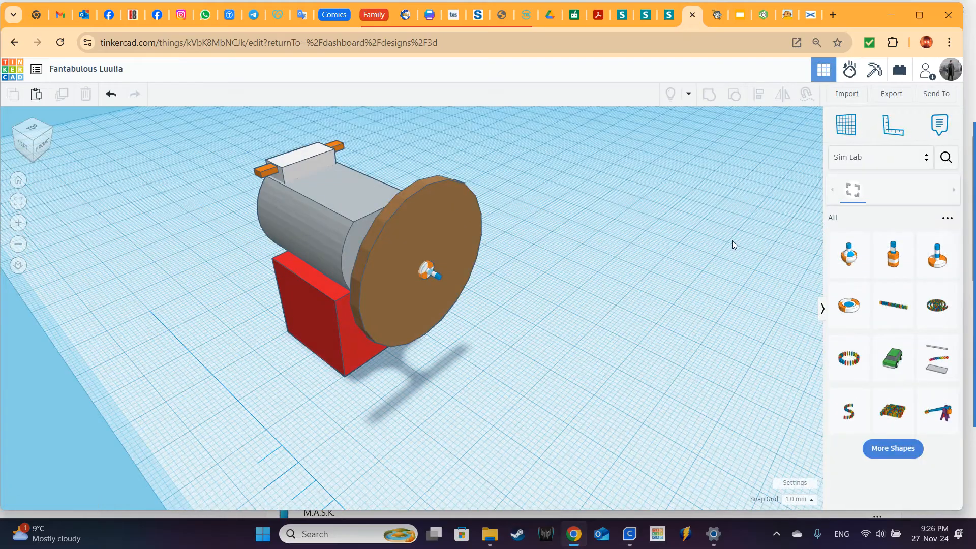
{"action": "right_click_drag", "start_coordinate": [646, 267], "coordinate": [704, 343]}
{"action": "left_click", "coordinate": [924, 157]}
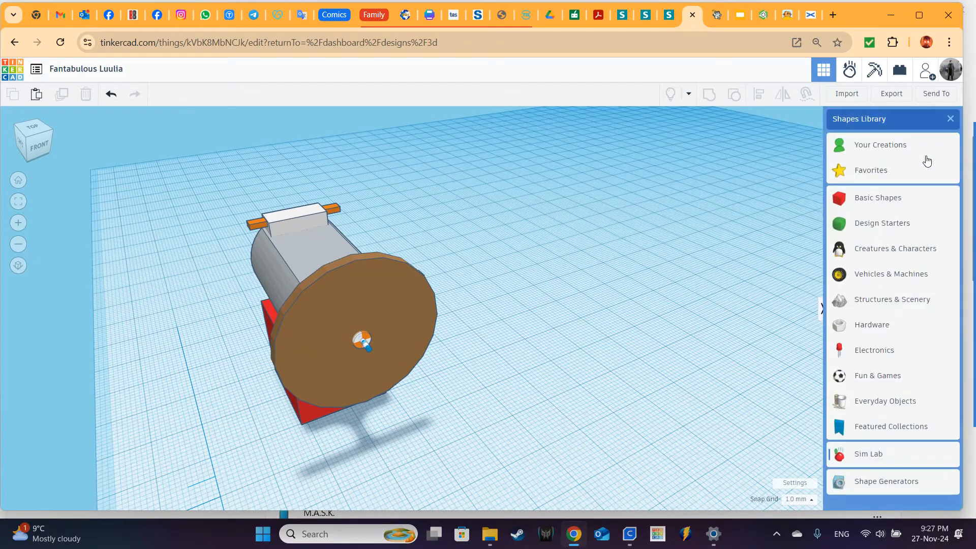
{"action": "left_click", "coordinate": [898, 198]}
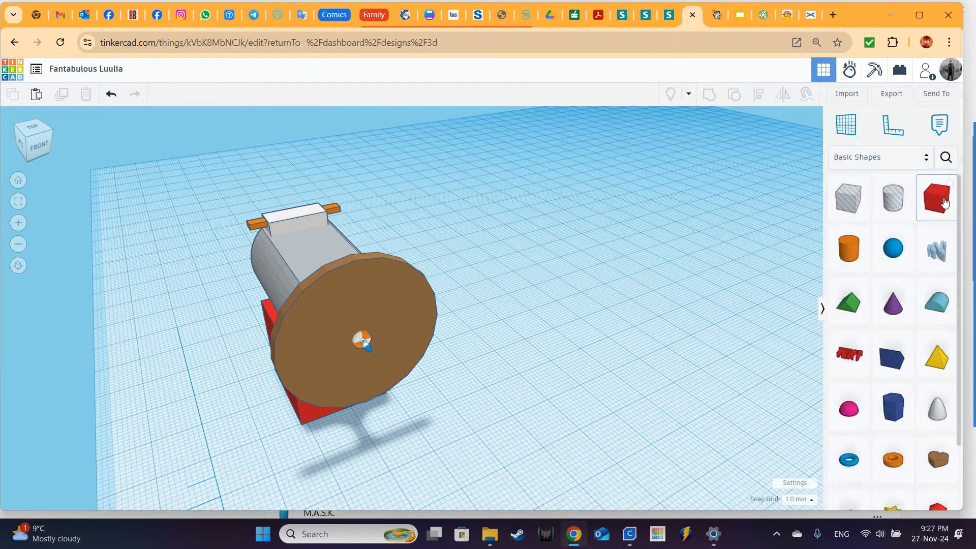
{"action": "left_click_drag", "start_coordinate": [941, 199], "coordinate": [375, 294]}
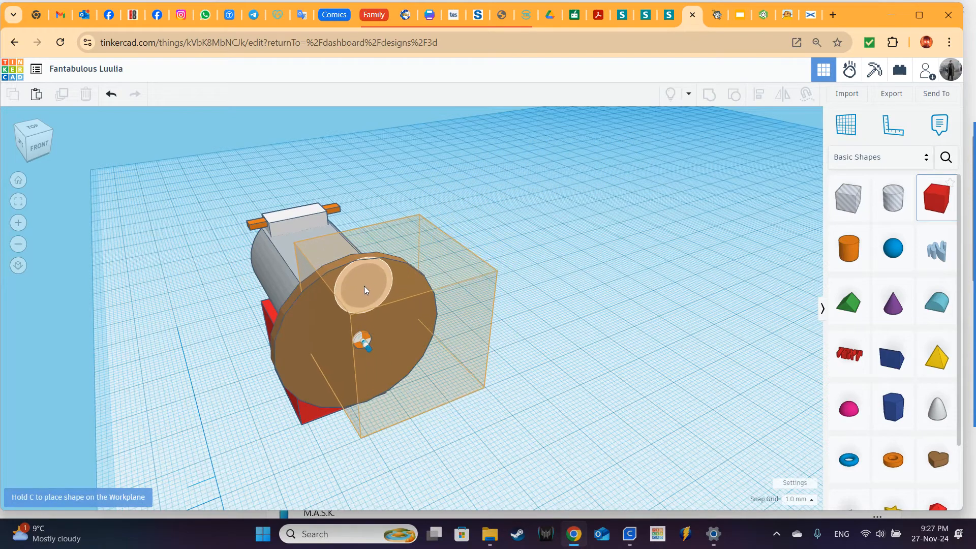
{"action": "left_click", "coordinate": [364, 286]}
Reshape the box into a thin bar about 68 mm long, 3 mm high and 4 mm thick, extending sideways from the disc
{"action": "right_click_drag", "start_coordinate": [608, 379], "coordinate": [616, 355]}
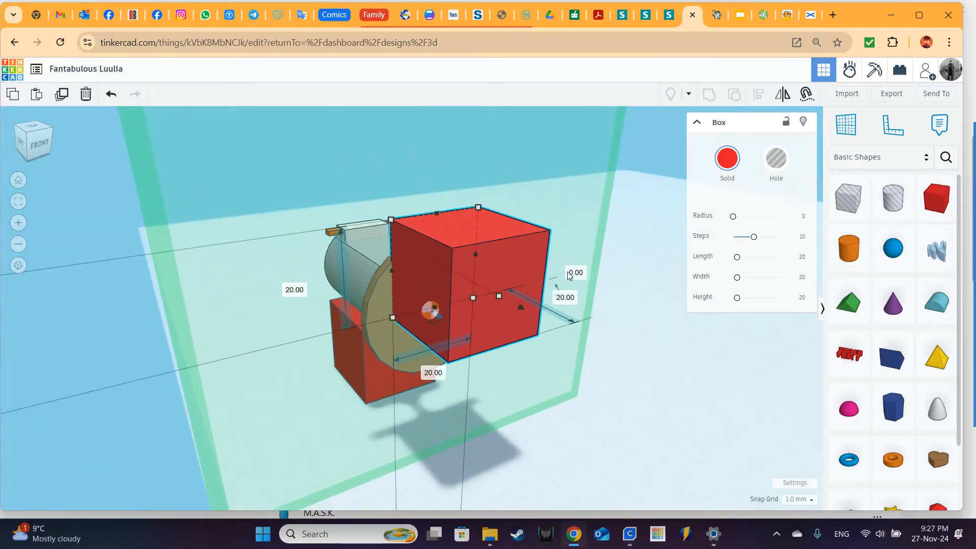
{"action": "left_click_drag", "start_coordinate": [435, 213], "coordinate": [448, 247]}
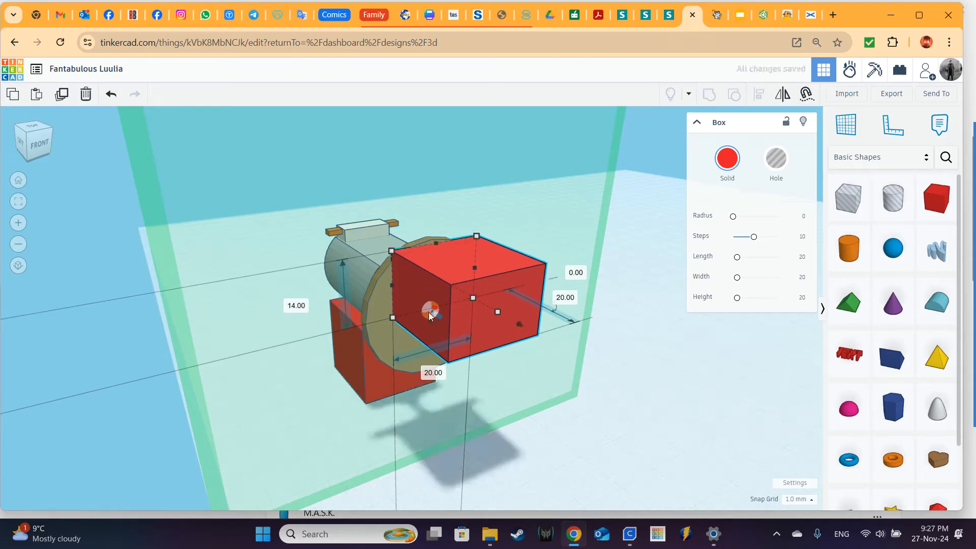
{"action": "left_click_drag", "start_coordinate": [432, 307], "coordinate": [431, 262]}
{"action": "left_click_drag", "start_coordinate": [517, 278], "coordinate": [651, 207]}
{"action": "right_click_drag", "start_coordinate": [636, 337], "coordinate": [591, 359]}
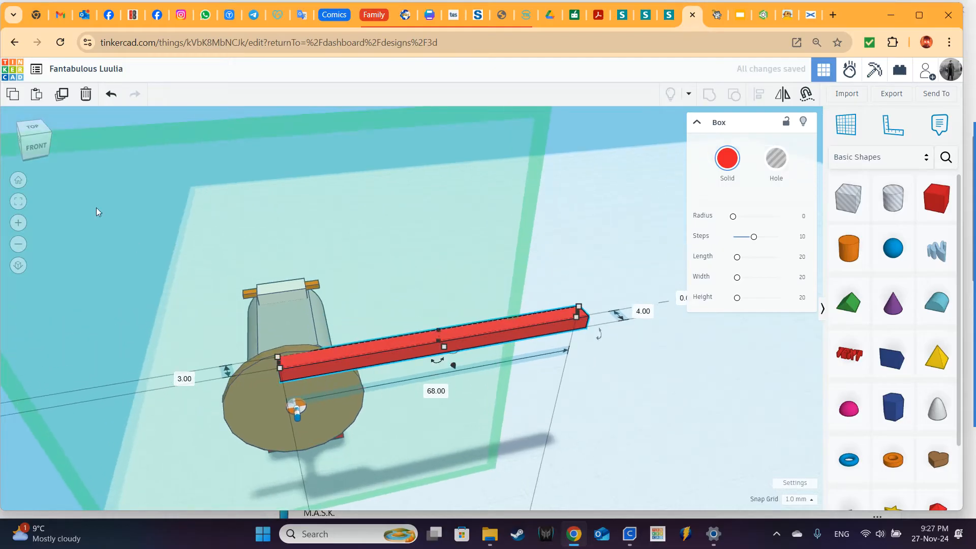
In a flat front view, rotate the bar so it slopes downward away from the disc
{"action": "left_click", "coordinate": [35, 147]}
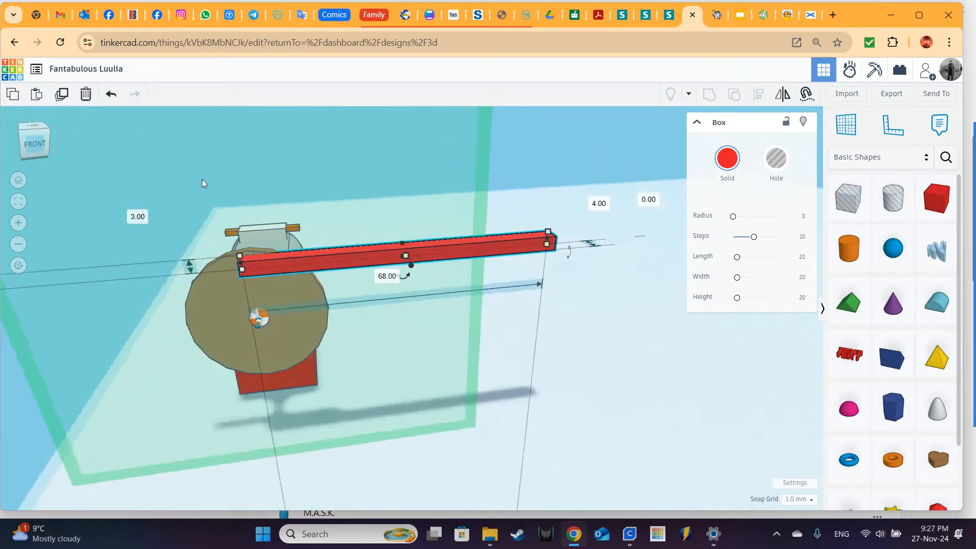
{"action": "left_click", "coordinate": [19, 265]}
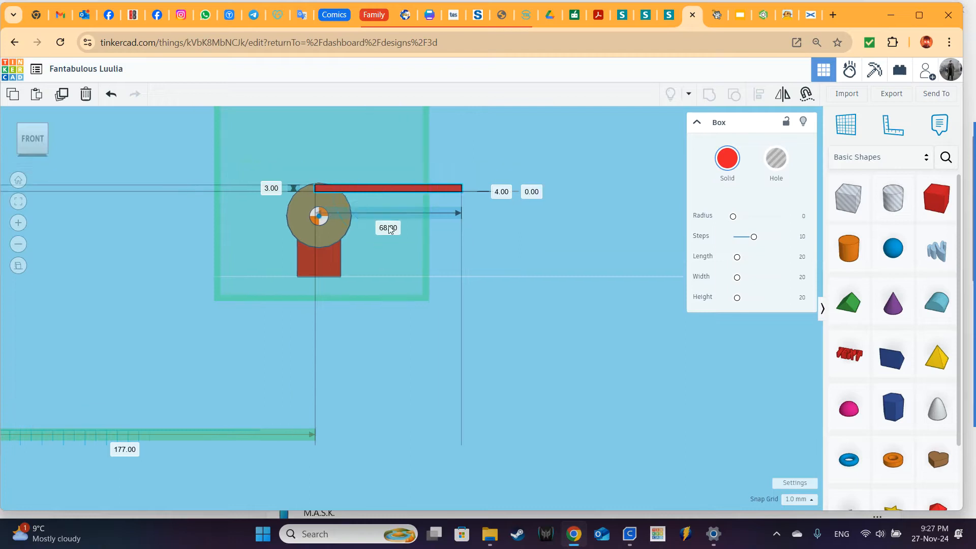
{"action": "scroll", "coordinate": [414, 264], "scroll_direction": "up", "scroll_amount": 5}
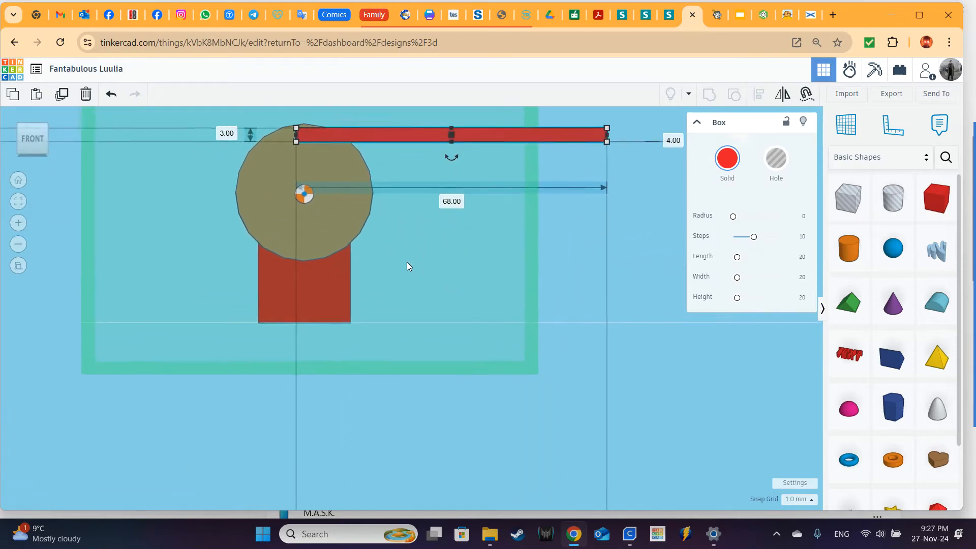
{"action": "middle_click_drag", "start_coordinate": [410, 261], "coordinate": [449, 322]}
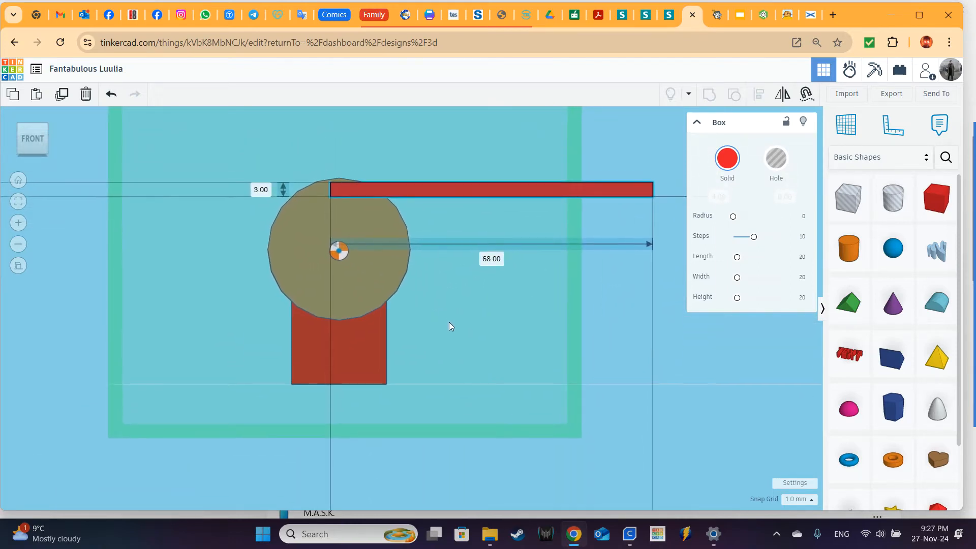
{"action": "key", "text": "Right"}
{"action": "key", "text": "Right"}
{"action": "key", "text": "Left"}
{"action": "key", "text": "Left"}
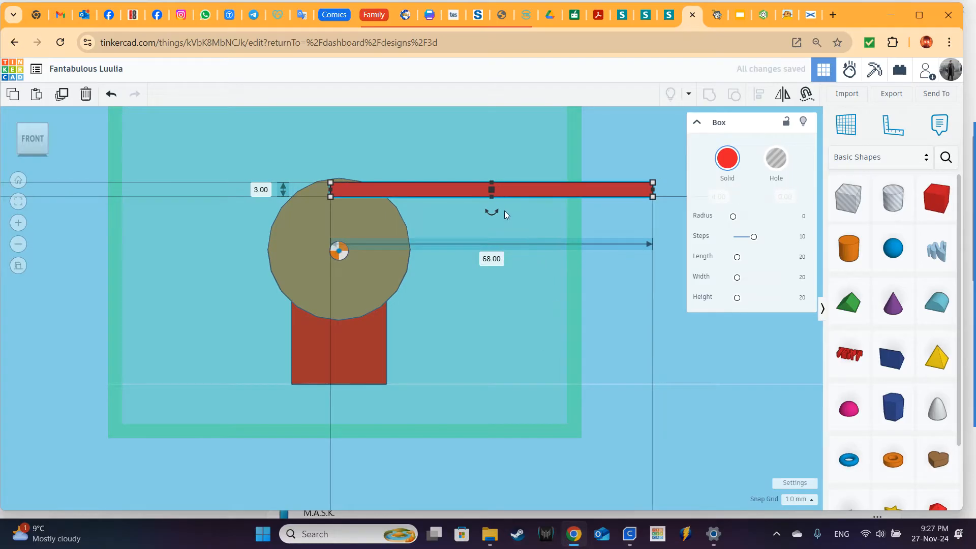
{"action": "mouse_move", "coordinate": [496, 212]}
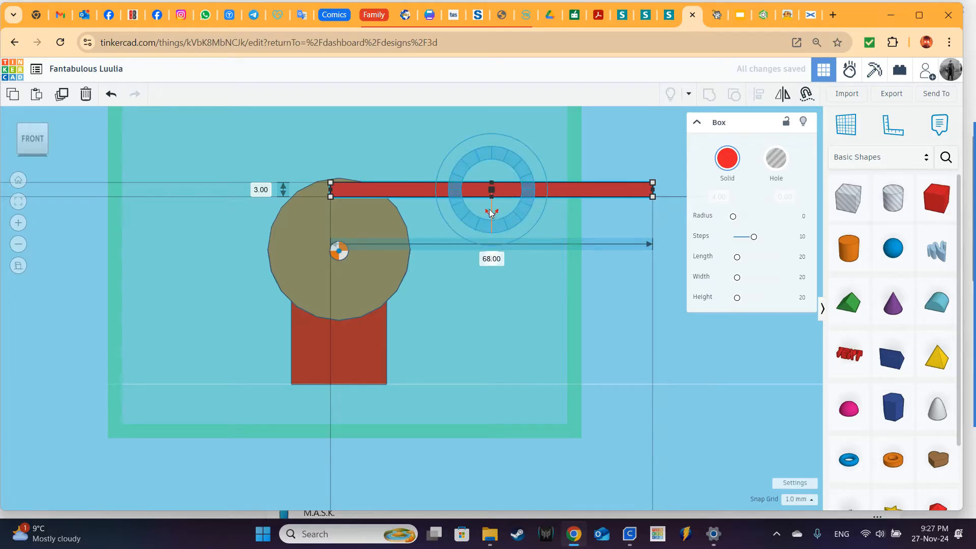
{"action": "left_click_drag", "start_coordinate": [496, 213], "coordinate": [460, 262]}
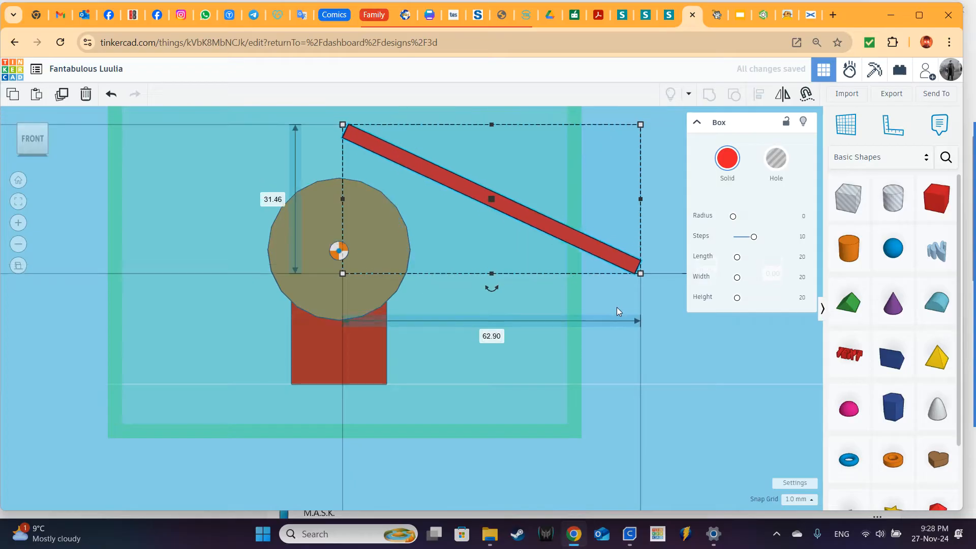
Lower the tilted bar and shift it toward the disc so its upper end overlaps the disc near the rim
{"action": "key", "text": "Down"}
{"action": "key", "text": "Down"}
{"action": "key", "text": "Down"}
{"action": "key", "text": "Down"}
{"action": "key", "text": "Down"}
{"action": "key", "text": "Down"}
{"action": "key", "text": "Down"}
{"action": "key", "text": "Down"}
{"action": "key", "text": "Down"}
{"action": "key", "text": "Down"}
{"action": "key", "text": "Down"}
{"action": "key", "text": "Down"}
{"action": "key", "text": "Left"}
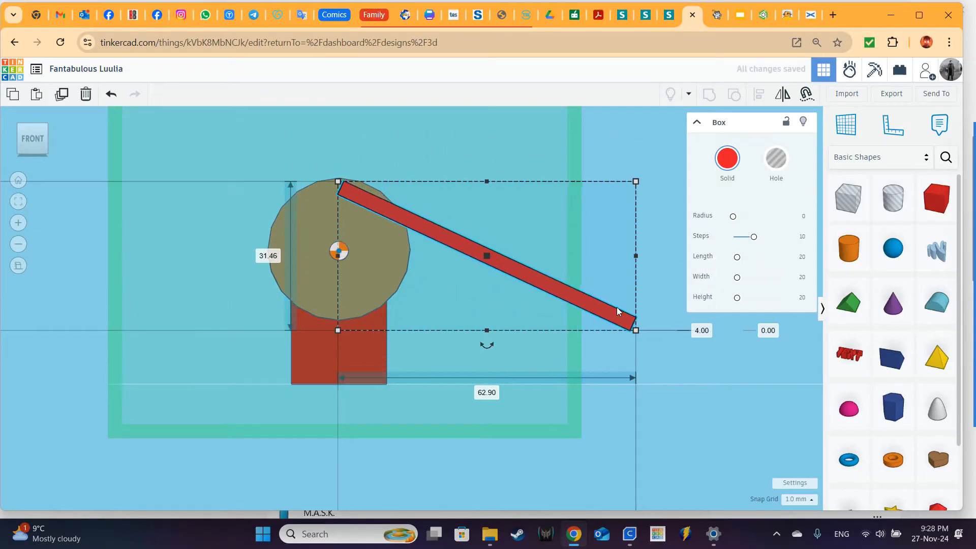
{"action": "key", "text": "Left"}
{"action": "key", "text": "Left"}
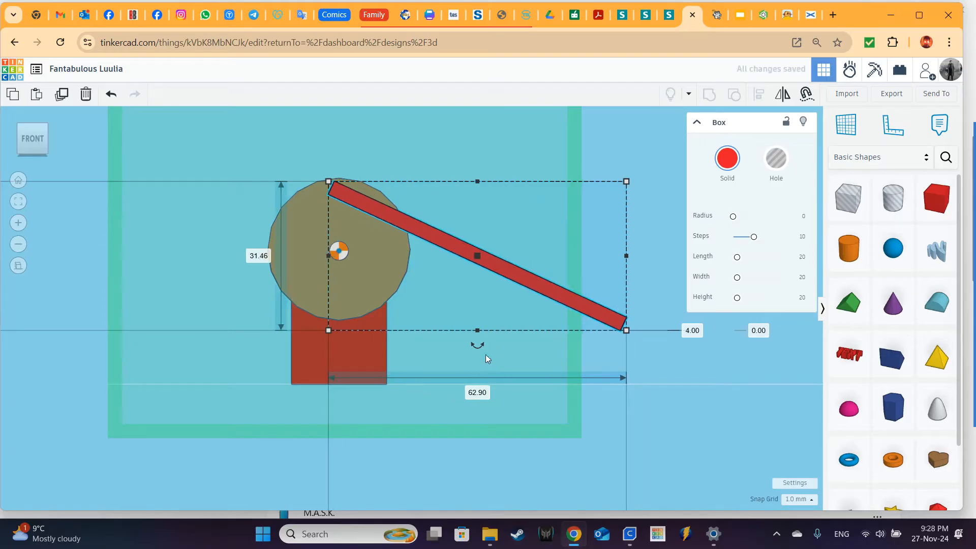
Reduce the bar's tilt and reposition its upper end just inside the top edge of the disc
{"action": "left_click_drag", "start_coordinate": [481, 346], "coordinate": [503, 374]}
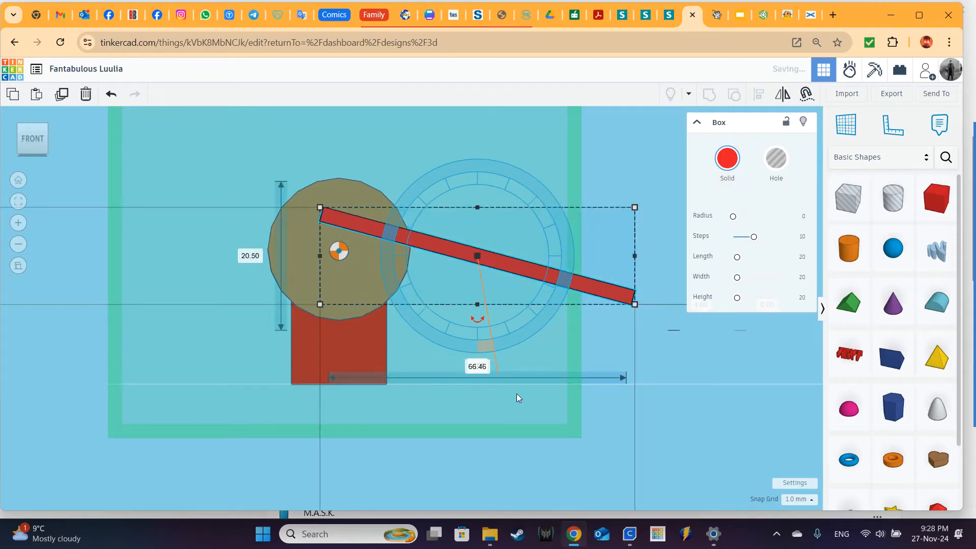
{"action": "key", "text": "Right"}
{"action": "key", "text": "Right"}
{"action": "key", "text": "Right"}
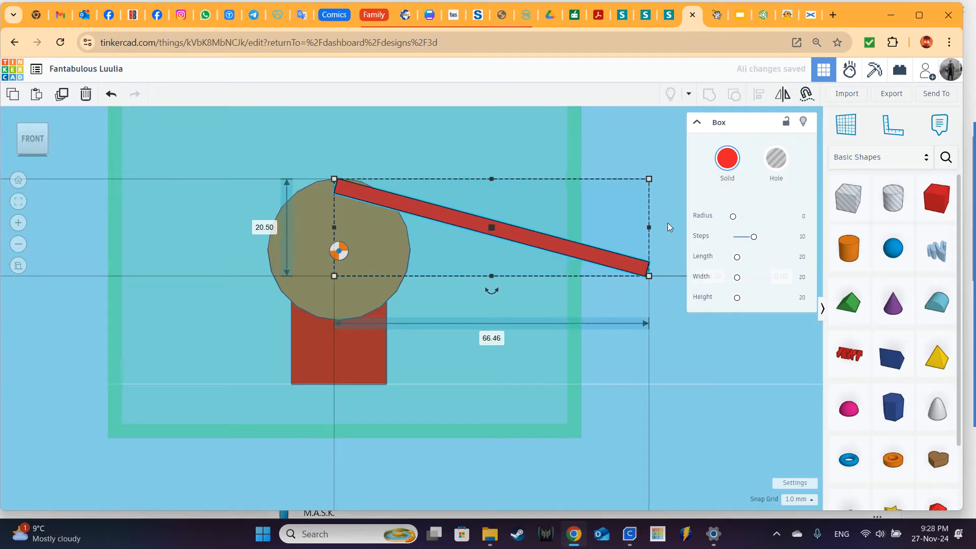
Recolour the bar with the light brown preset colour
{"action": "left_click", "coordinate": [727, 158]}
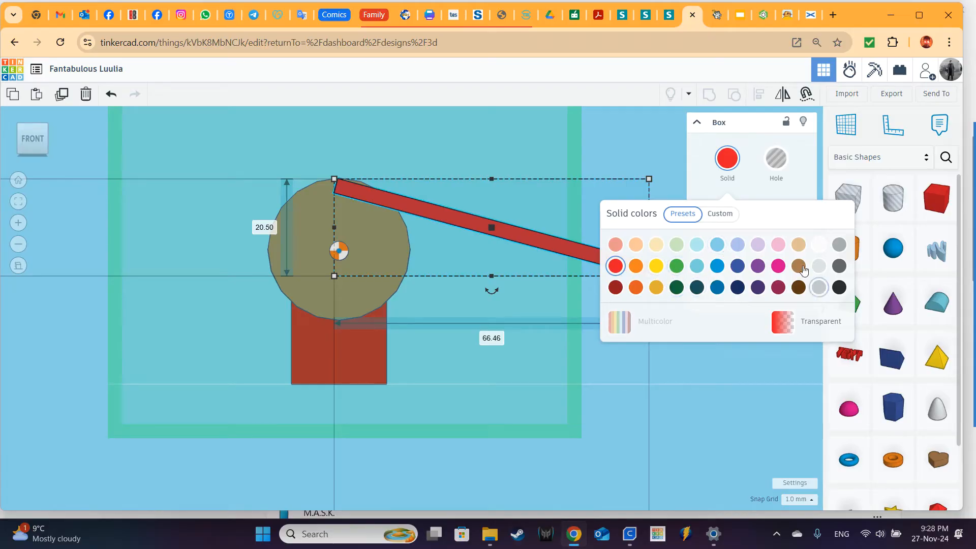
{"action": "left_click", "coordinate": [799, 244]}
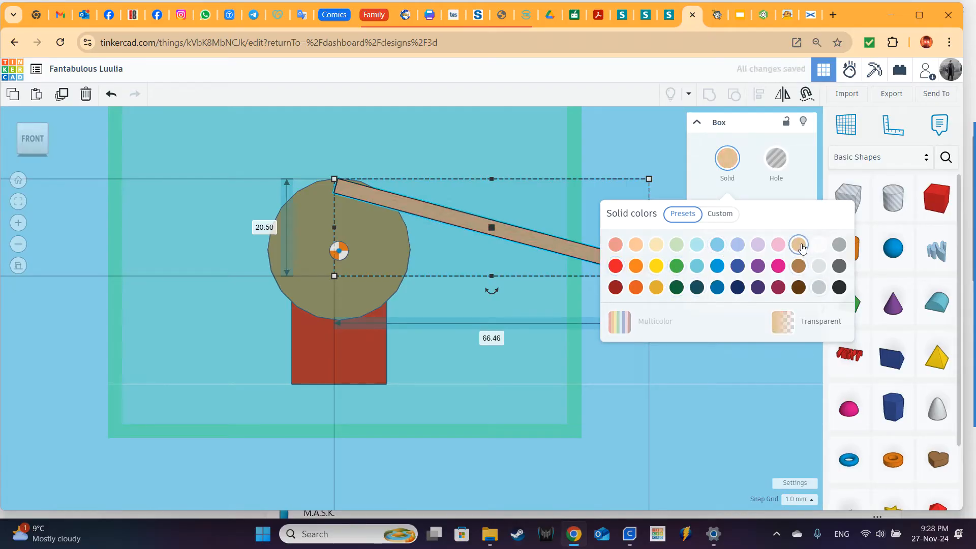
{"action": "left_click", "coordinate": [560, 353]}
{"action": "right_click_drag", "start_coordinate": [536, 355], "coordinate": [576, 389]}
{"action": "middle_click_drag", "start_coordinate": [637, 340], "coordinate": [595, 304]}
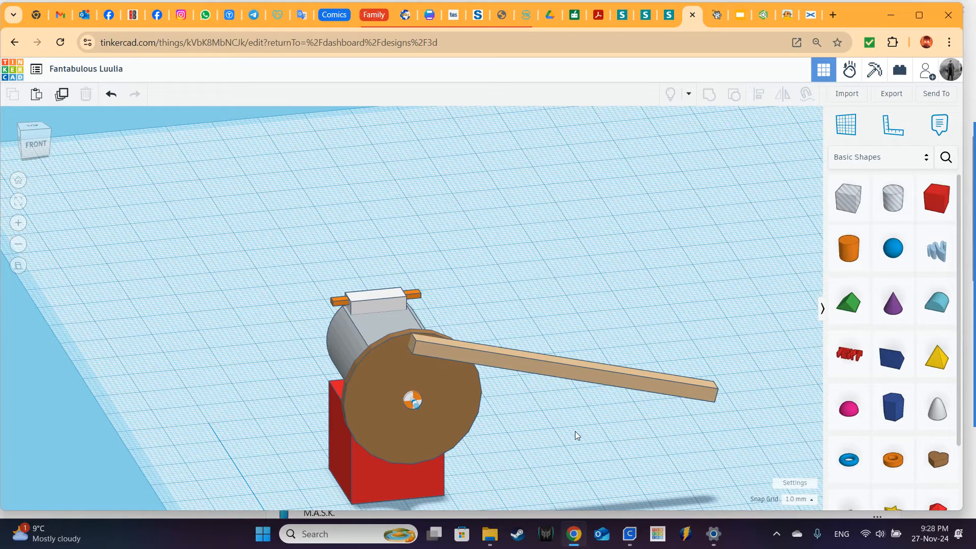
In Sim Lab, place an axle connector on the bar's upper end and link its blue side to the bar and orange side to the disc
{"action": "left_click", "coordinate": [850, 71]}
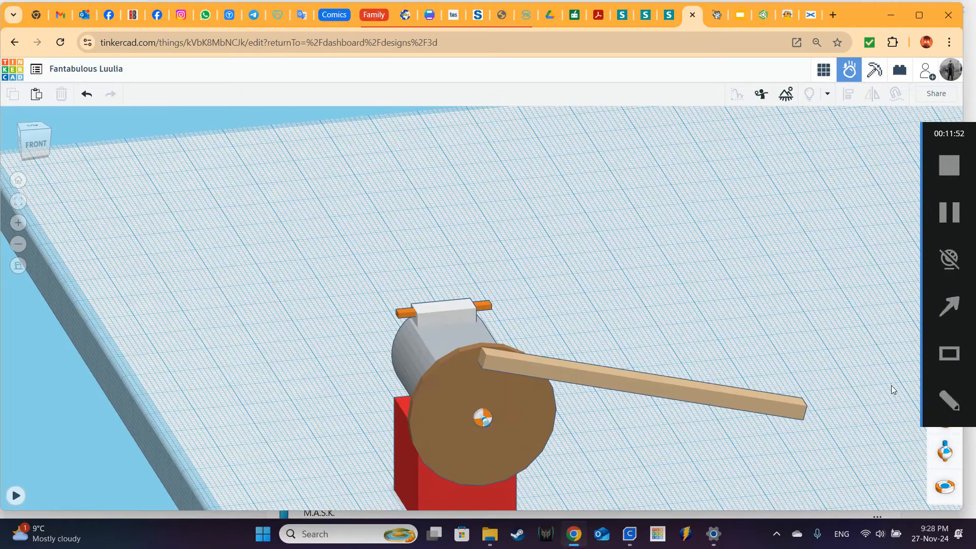
{"action": "left_click", "coordinate": [940, 389]}
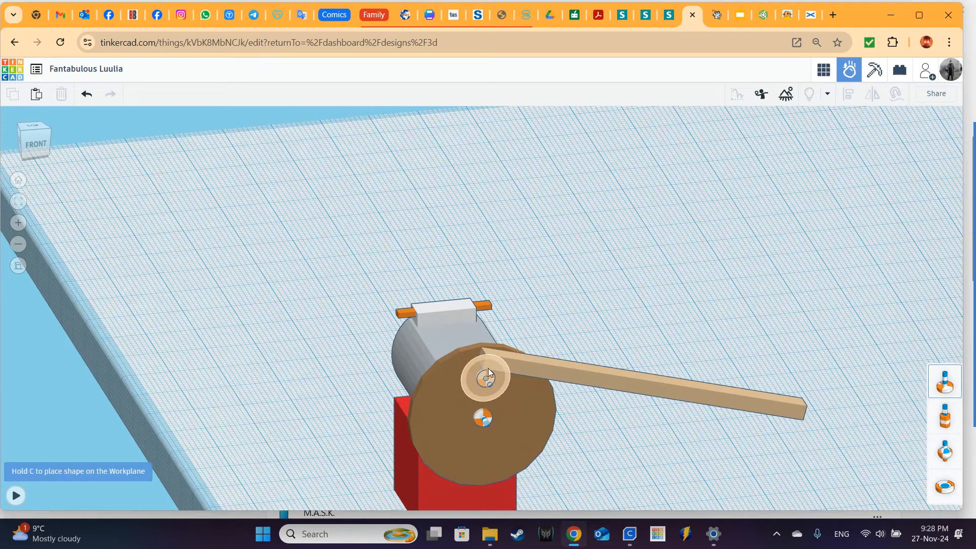
{"action": "left_click", "coordinate": [498, 363]}
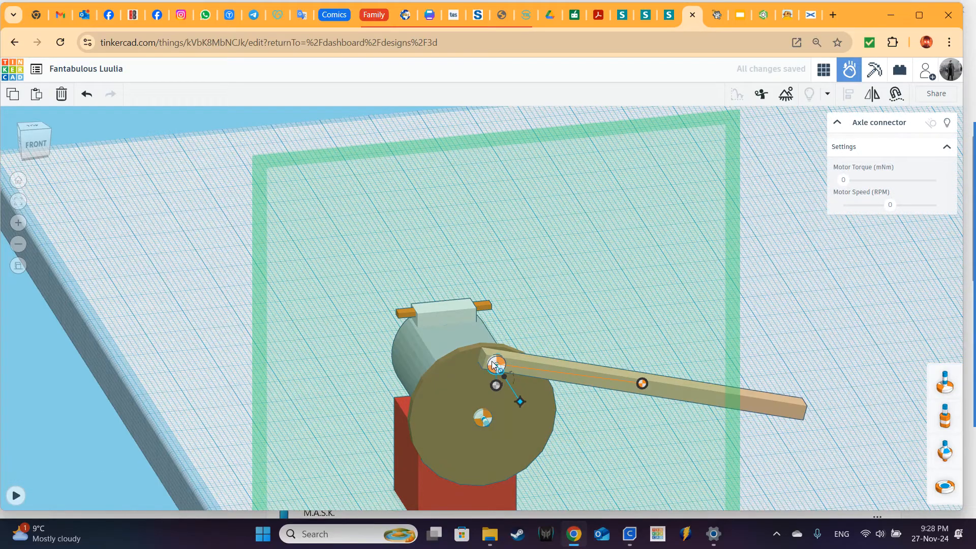
{"action": "left_click_drag", "start_coordinate": [497, 385], "coordinate": [602, 379]}
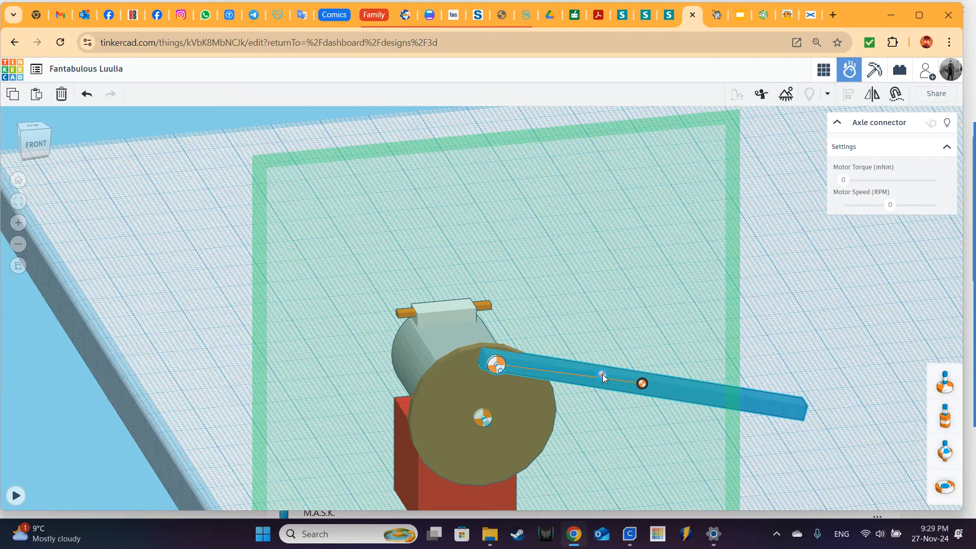
{"action": "left_click_drag", "start_coordinate": [602, 374], "coordinate": [642, 383]}
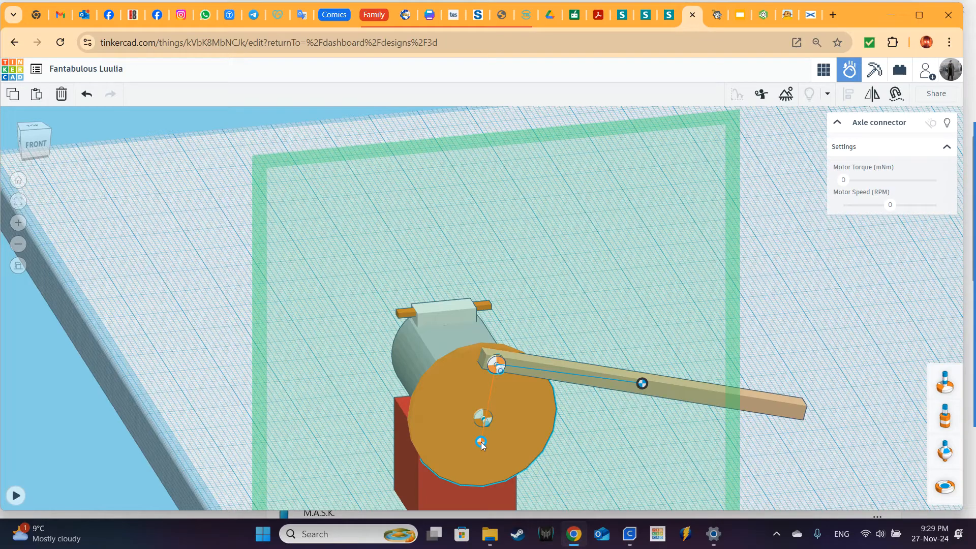
{"action": "left_click_drag", "start_coordinate": [483, 444], "coordinate": [483, 416]}
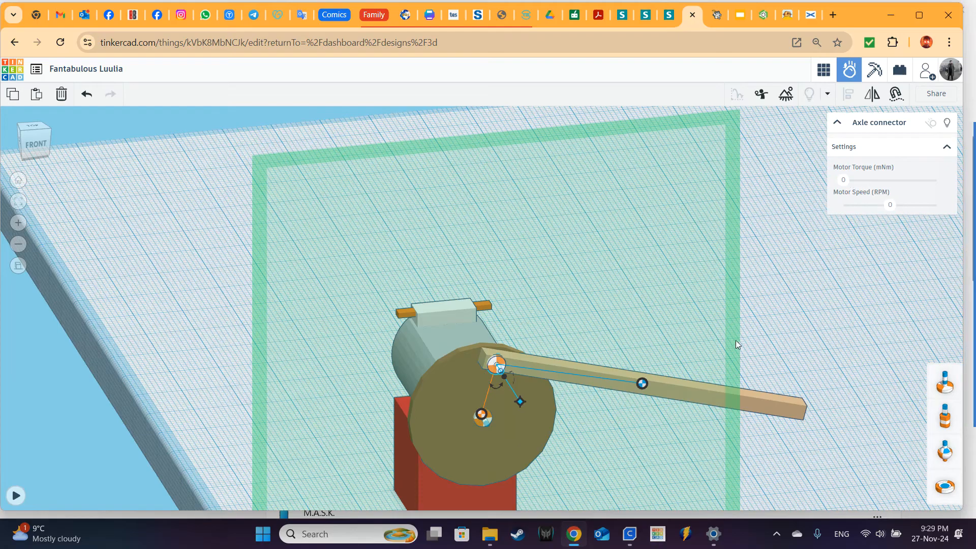
Run the simulation, watch the motor-driven disc and linked bar from the front and side, and reset it
{"action": "right_click_drag", "start_coordinate": [811, 345], "coordinate": [855, 307]}
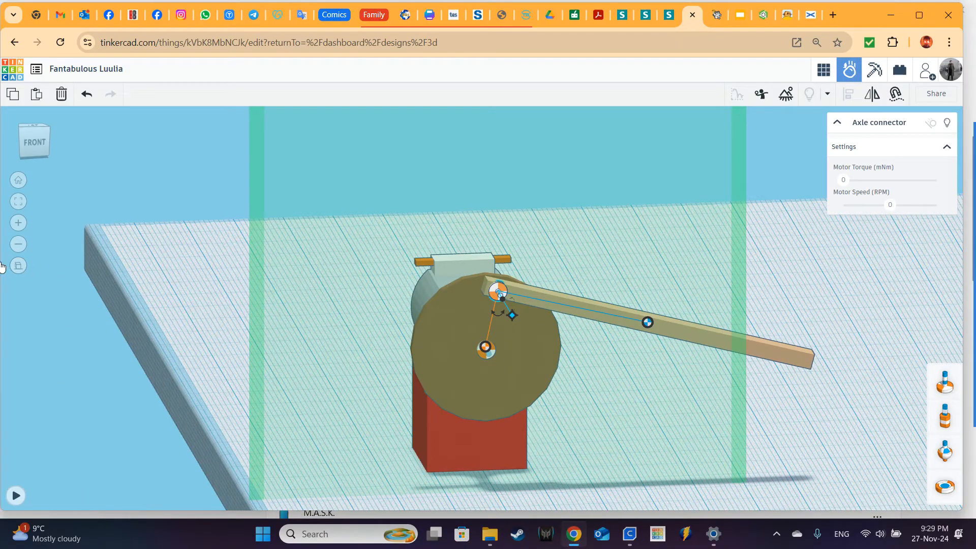
{"action": "left_click", "coordinate": [18, 265]}
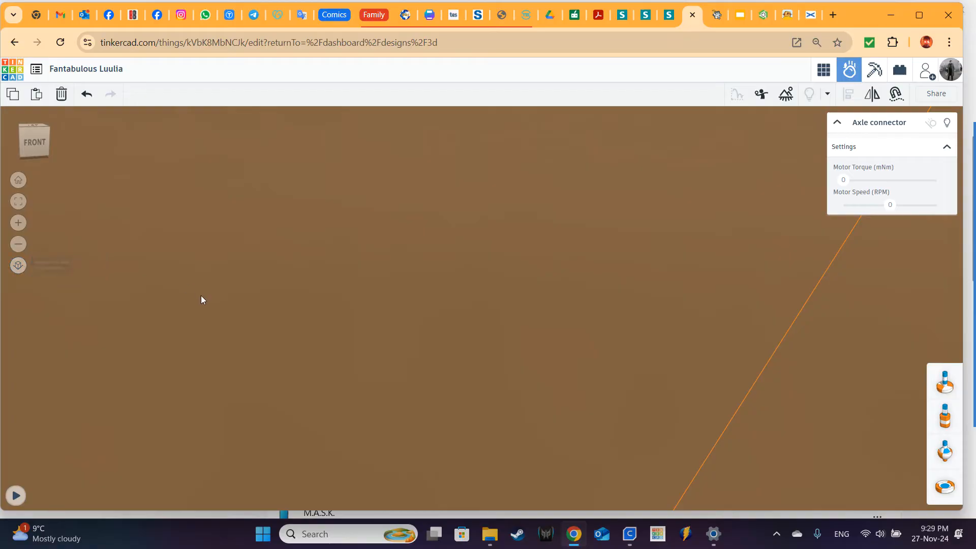
{"action": "scroll", "coordinate": [379, 320], "scroll_direction": "down", "scroll_amount": 5}
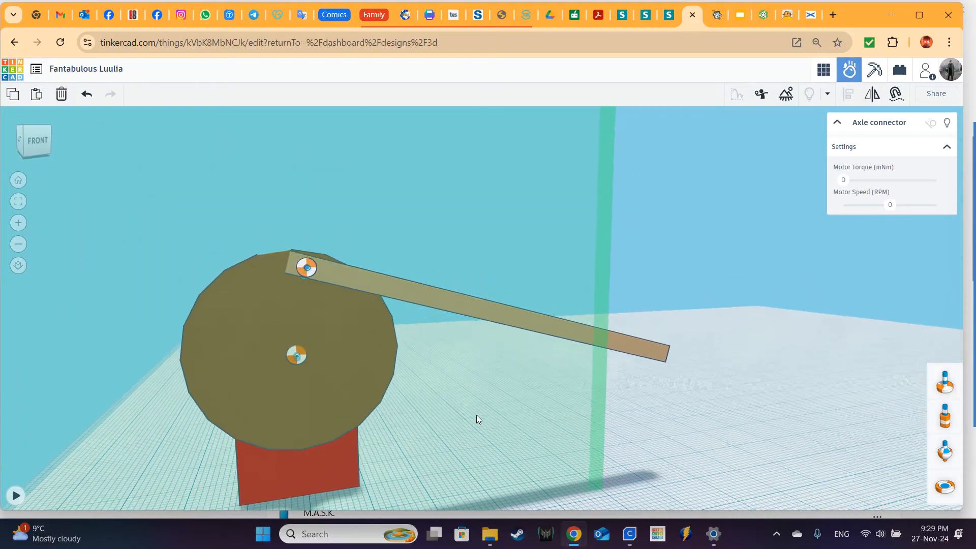
{"action": "left_click", "coordinate": [772, 414]}
{"action": "right_click_drag", "start_coordinate": [517, 359], "coordinate": [641, 424]}
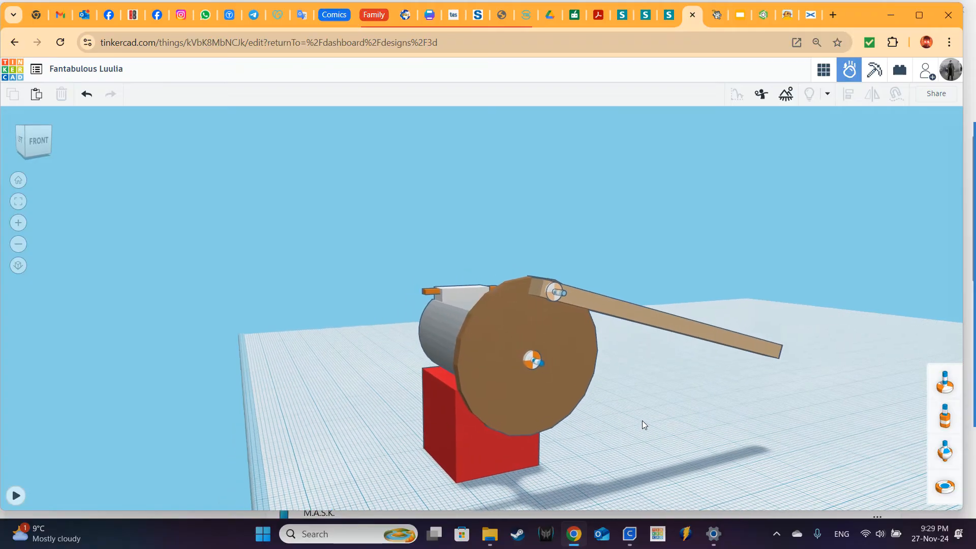
{"action": "left_click", "coordinate": [15, 495]}
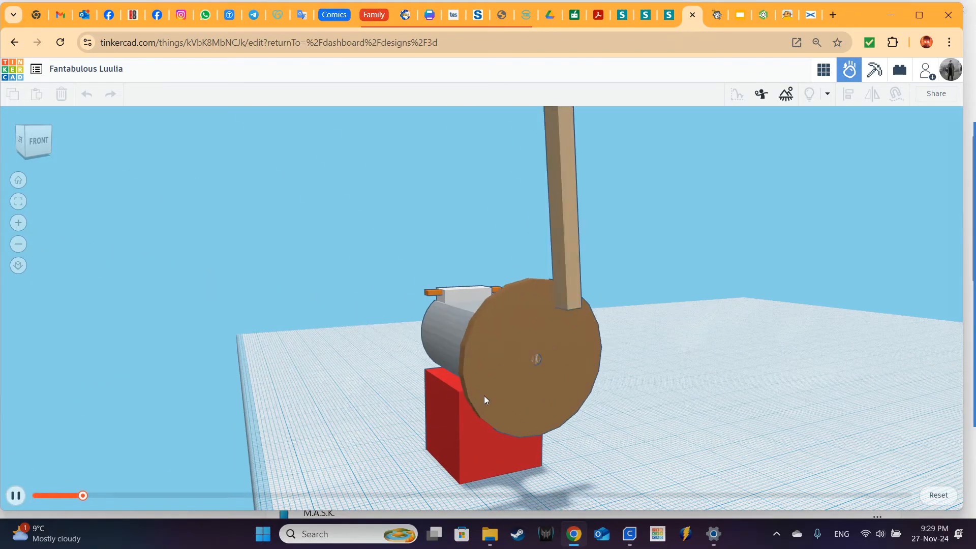
{"action": "scroll", "coordinate": [578, 364], "scroll_direction": "down", "scroll_amount": 1}
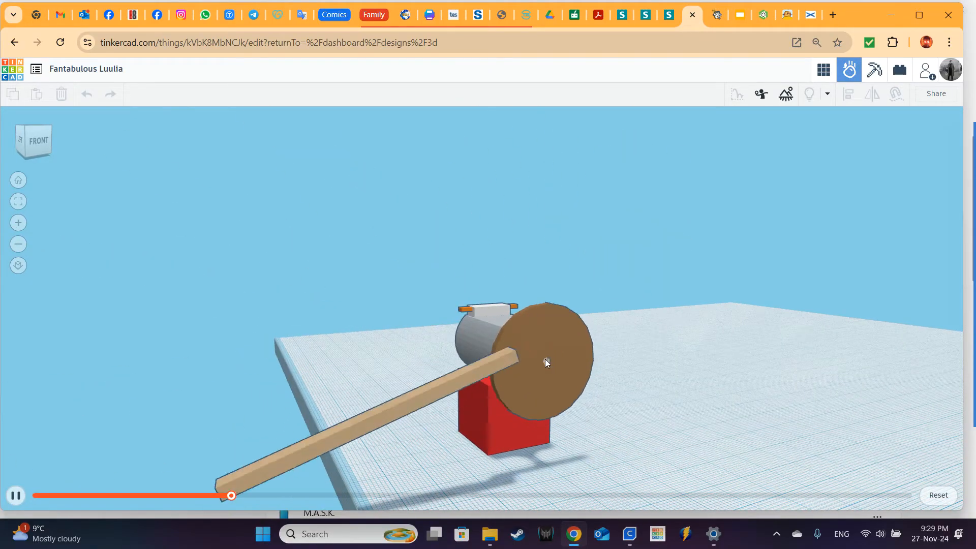
{"action": "right_click_drag", "start_coordinate": [638, 376], "coordinate": [840, 401]}
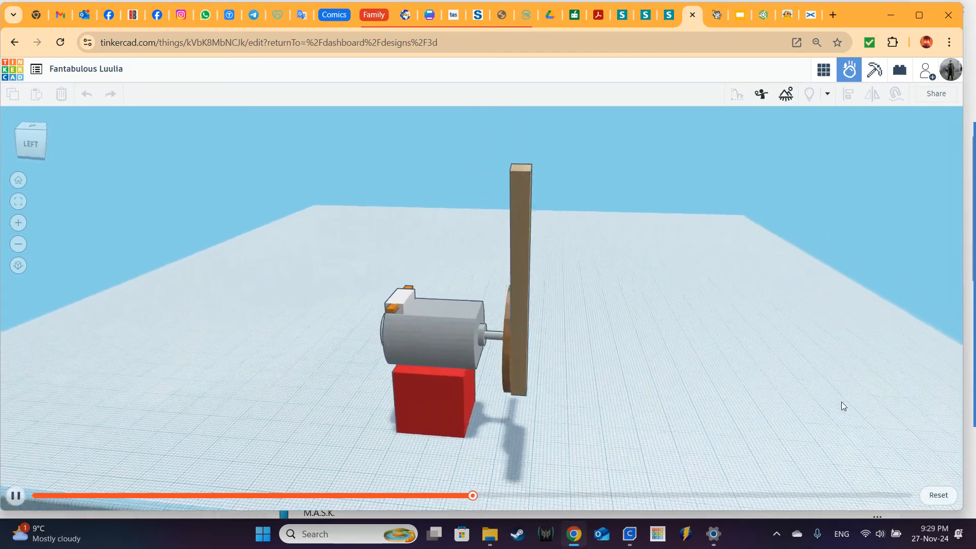
{"action": "right_click_drag", "start_coordinate": [841, 402], "coordinate": [519, 394]}
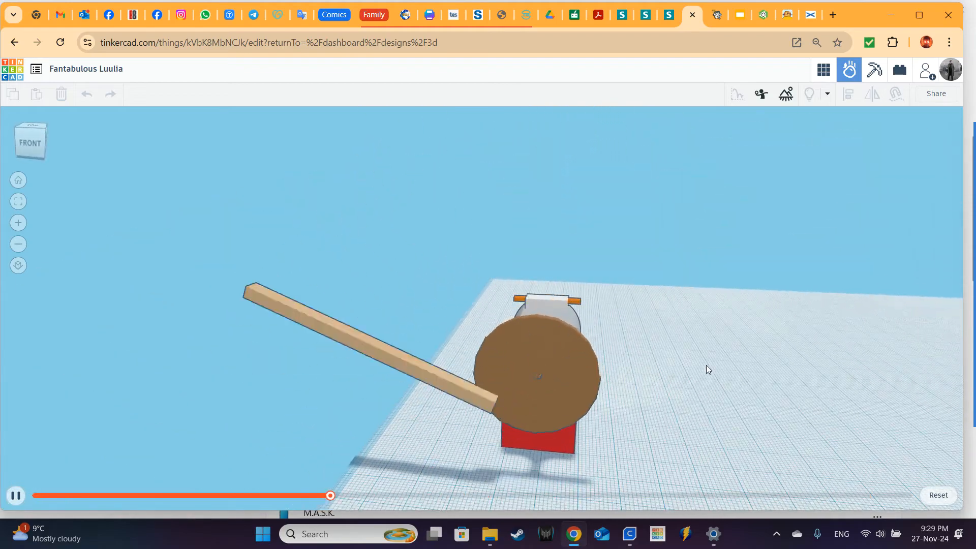
{"action": "left_click", "coordinate": [938, 496]}
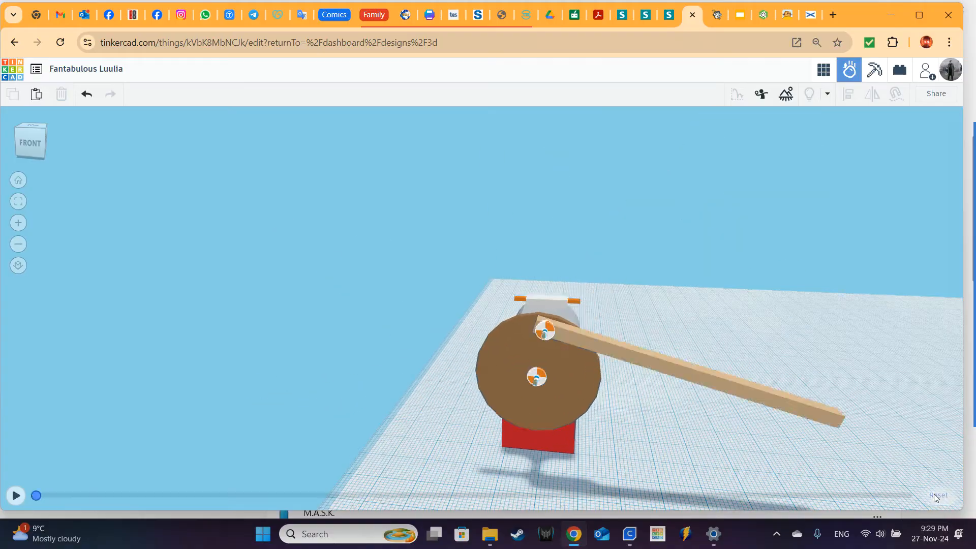
In the 3D design workspace, duplicate the light brown bar and move the copy away from the disc until it only slightly overlaps the original lengthwise
{"action": "right_click_drag", "start_coordinate": [843, 322], "coordinate": [848, 275]}
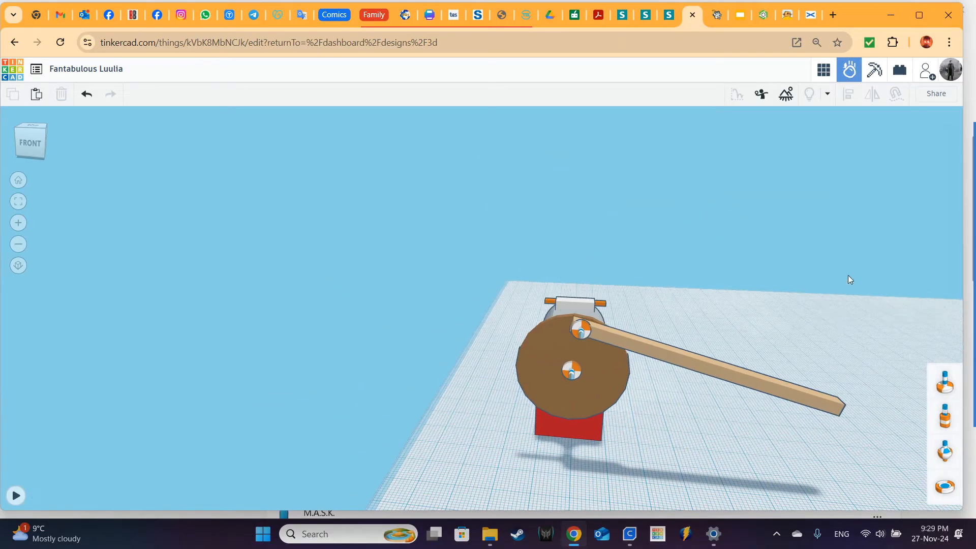
{"action": "left_click", "coordinate": [823, 69]}
{"action": "right_click_drag", "start_coordinate": [742, 288], "coordinate": [534, 363]}
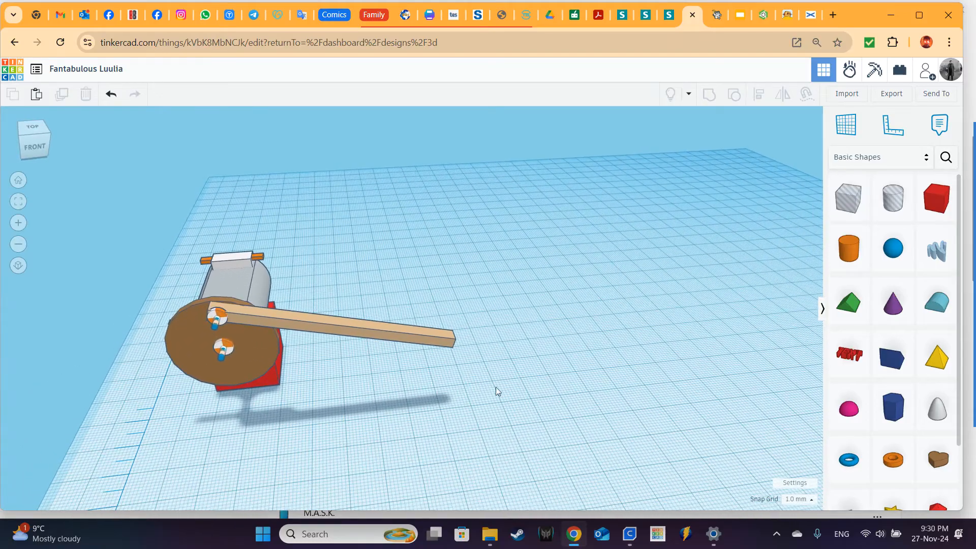
{"action": "left_click", "coordinate": [400, 330]}
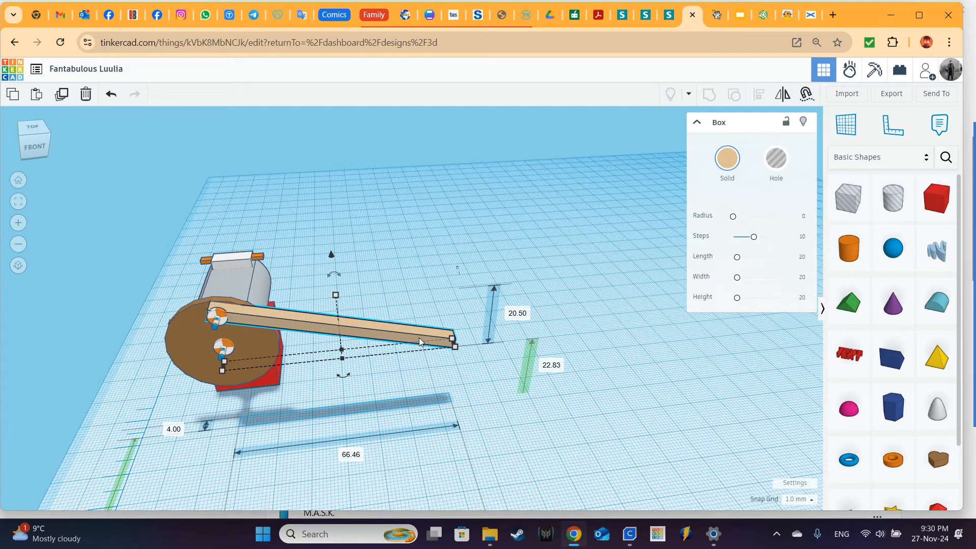
{"action": "left_click", "coordinate": [419, 342]}
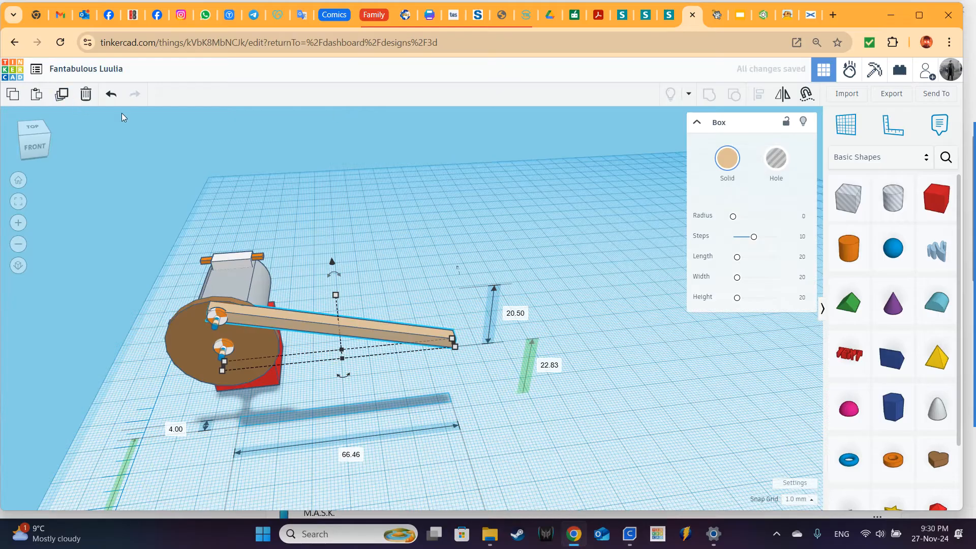
{"action": "key", "text": "Right"}
{"action": "key", "text": "Right"}
{"action": "key", "text": "Right"}
{"action": "key", "text": "Right"}
{"action": "key", "text": "Right"}
{"action": "key", "text": "Right"}
{"action": "key", "text": "Right"}
{"action": "key", "text": "Right"}
{"action": "key", "text": "Right"}
{"action": "key", "text": "Right"}
{"action": "key", "text": "Right"}
{"action": "key", "text": "Right"}
{"action": "key", "text": "Right"}
{"action": "key", "text": "Right"}
{"action": "key", "text": "Right"}
{"action": "key", "text": "Right"}
{"action": "key", "text": "Right"}
{"action": "key", "text": "Right"}
{"action": "key", "text": "Right"}
{"action": "key", "text": "Right"}
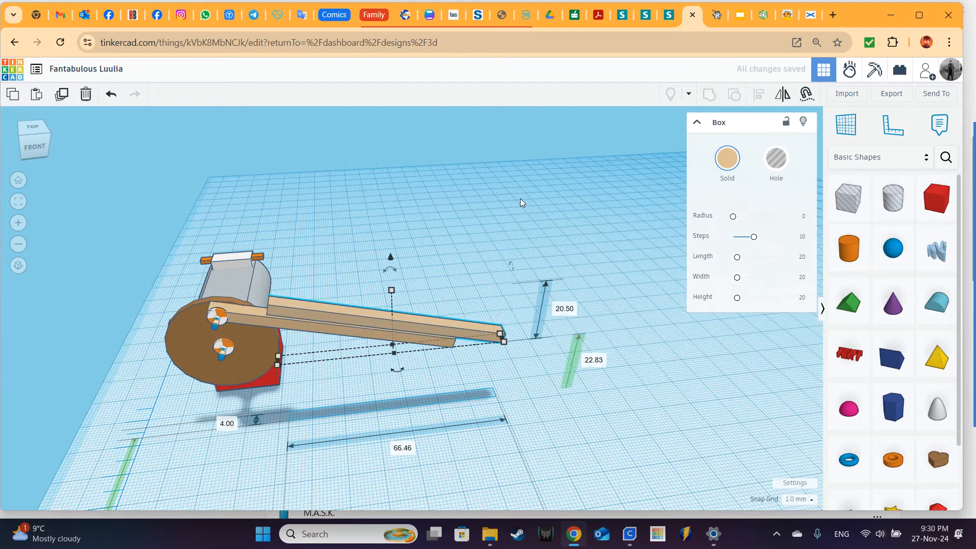
{"action": "key", "text": "Right"}
{"action": "key", "text": "Right"}
{"action": "key", "text": "Right"}
{"action": "key", "text": "Right"}
{"action": "key", "text": "Right"}
{"action": "key", "text": "Right"}
{"action": "key", "text": "Right"}
{"action": "key", "text": "Right"}
{"action": "key", "text": "Right"}
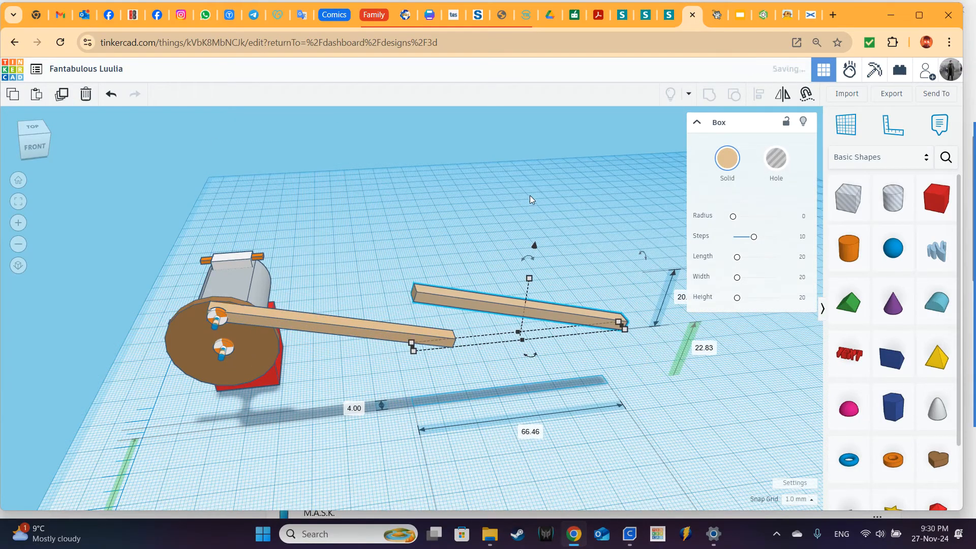
Rotate the copied bar 14° in the front plane so it lies almost horizontal
{"action": "left_click", "coordinate": [40, 149]}
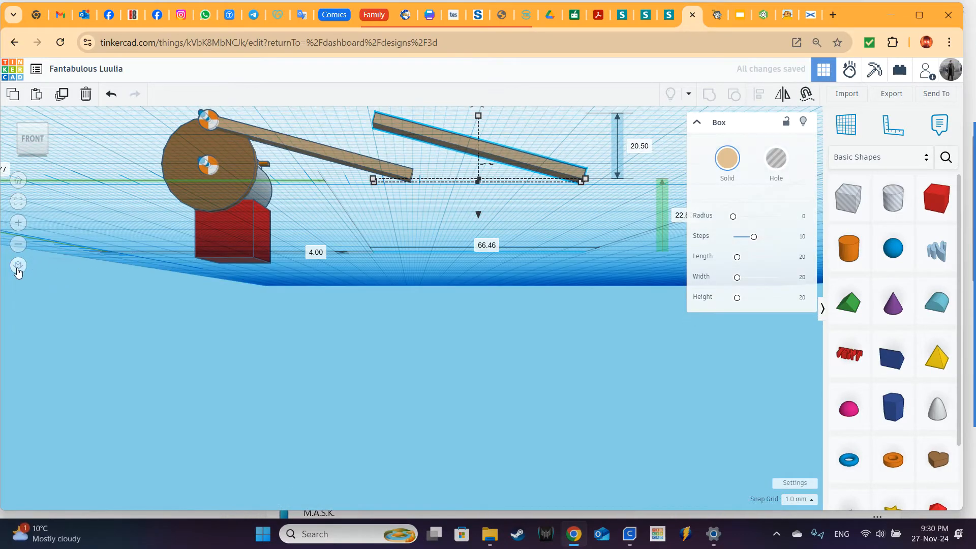
{"action": "left_click", "coordinate": [18, 265]}
{"action": "middle_click_drag", "start_coordinate": [459, 248], "coordinate": [433, 309]}
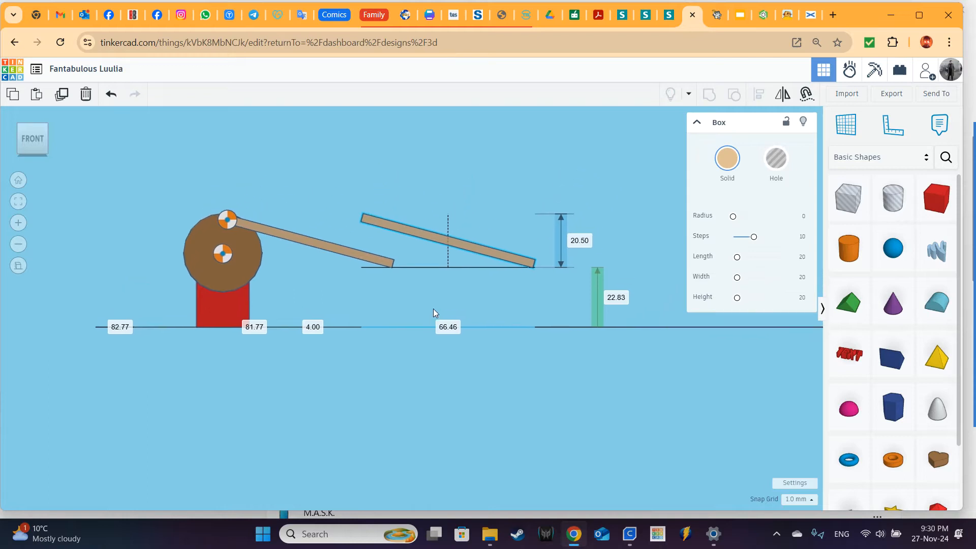
{"action": "left_click_drag", "start_coordinate": [440, 210], "coordinate": [435, 161]}
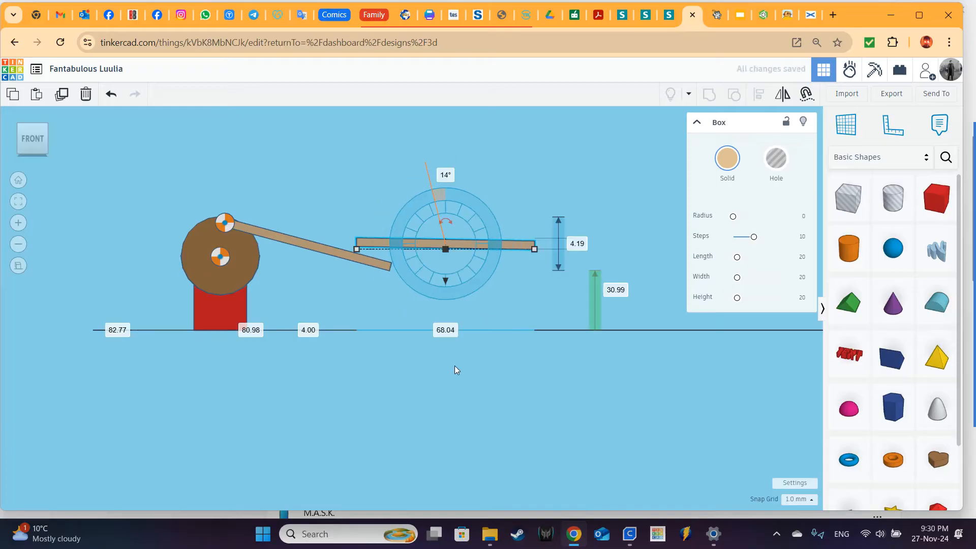
Shift the copied bar 4 mm forward and 5 mm away from the disc so it sits flush in front of the original bar's end
{"action": "right_click_drag", "start_coordinate": [477, 339], "coordinate": [434, 408]}
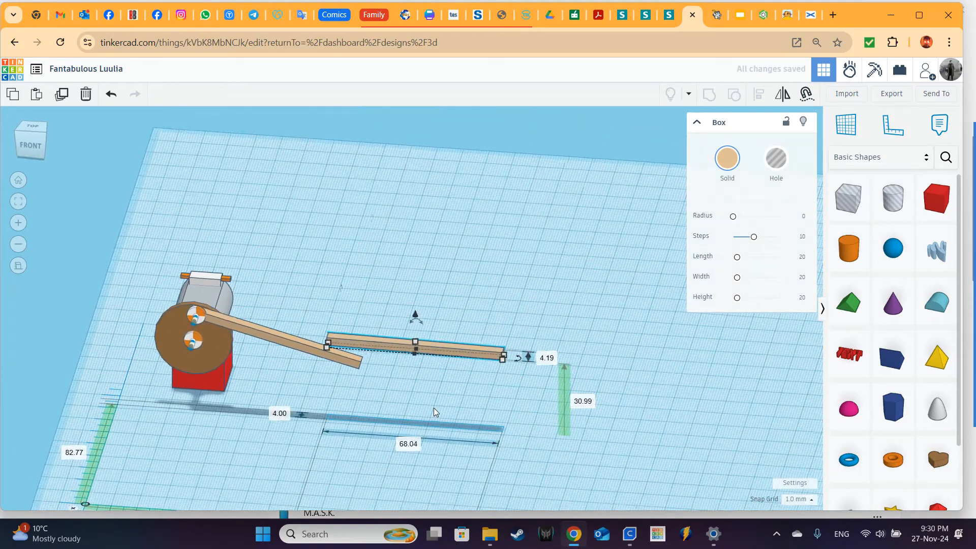
{"action": "left_click", "coordinate": [39, 133]}
{"action": "scroll", "coordinate": [483, 369], "scroll_direction": "up", "scroll_amount": 2}
{"action": "middle_click_drag", "start_coordinate": [461, 465], "coordinate": [461, 225]}
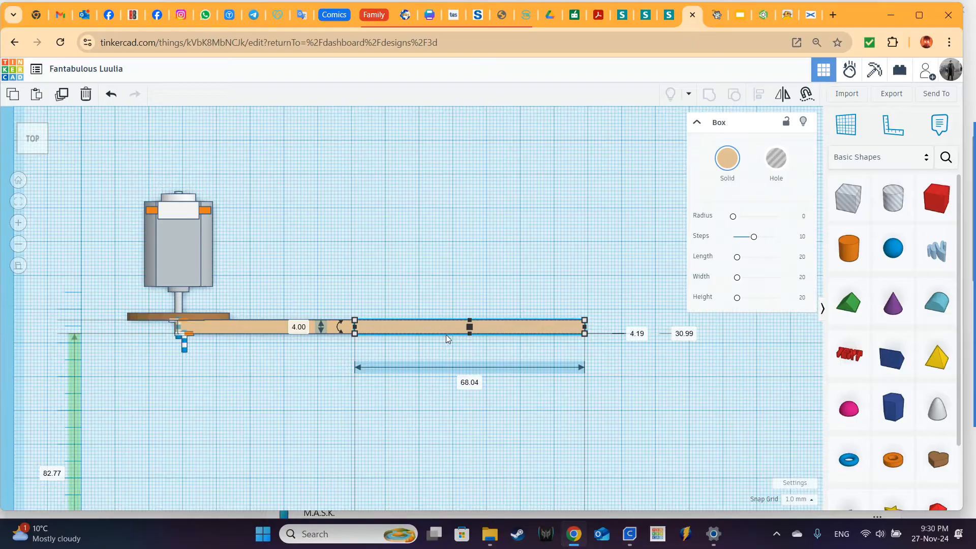
{"action": "key", "text": "Down"}
{"action": "key", "text": "Down"}
{"action": "key", "text": "Down"}
{"action": "key", "text": "Down"}
{"action": "key", "text": "Down"}
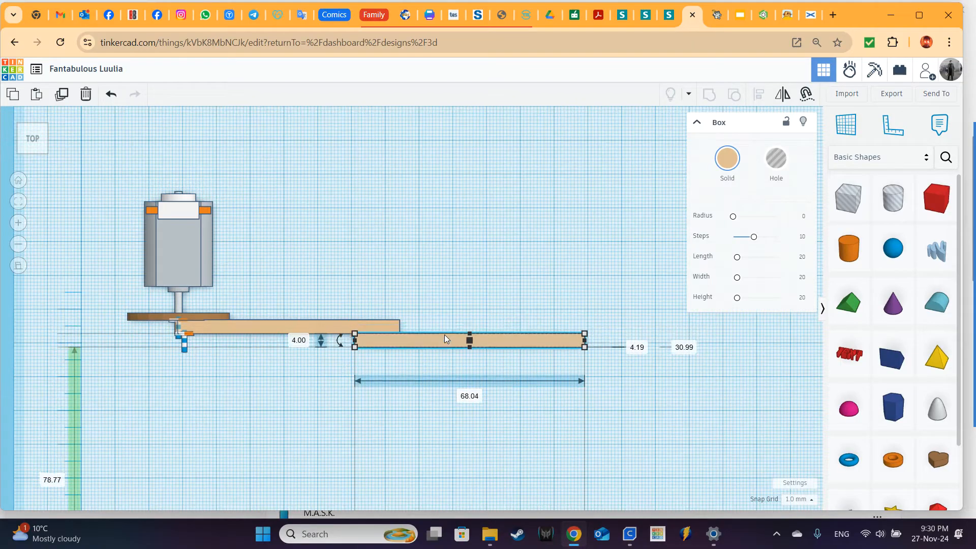
{"action": "scroll", "coordinate": [445, 339], "scroll_direction": "up", "scroll_amount": 5}
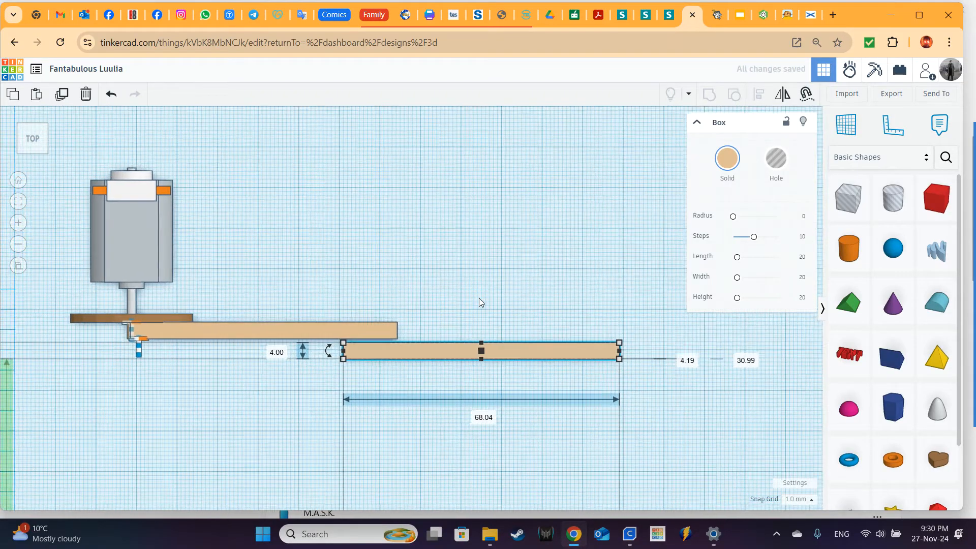
{"action": "key", "text": "Right"}
{"action": "key", "text": "Right"}
{"action": "key", "text": "Right"}
{"action": "key", "text": "Right"}
{"action": "key", "text": "Right"}
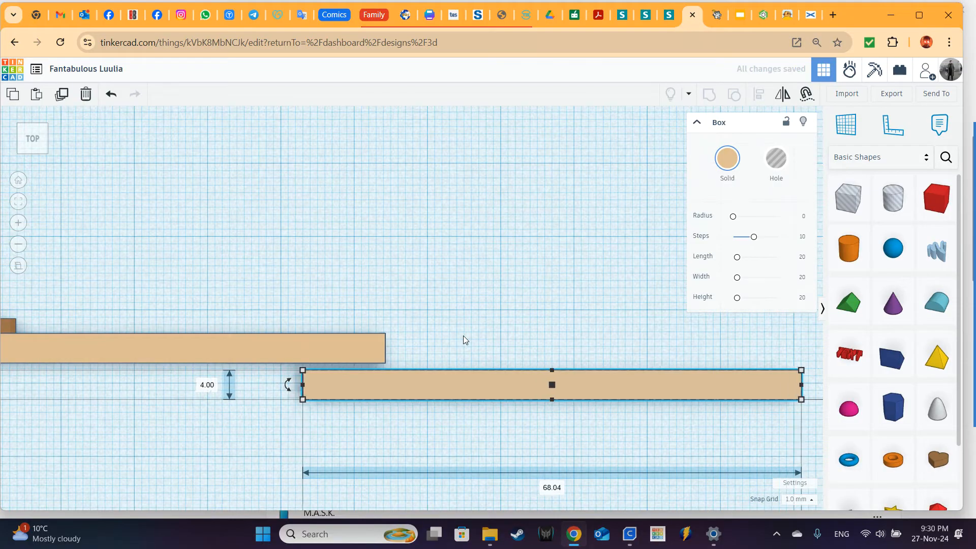
{"action": "key", "text": "Up"}
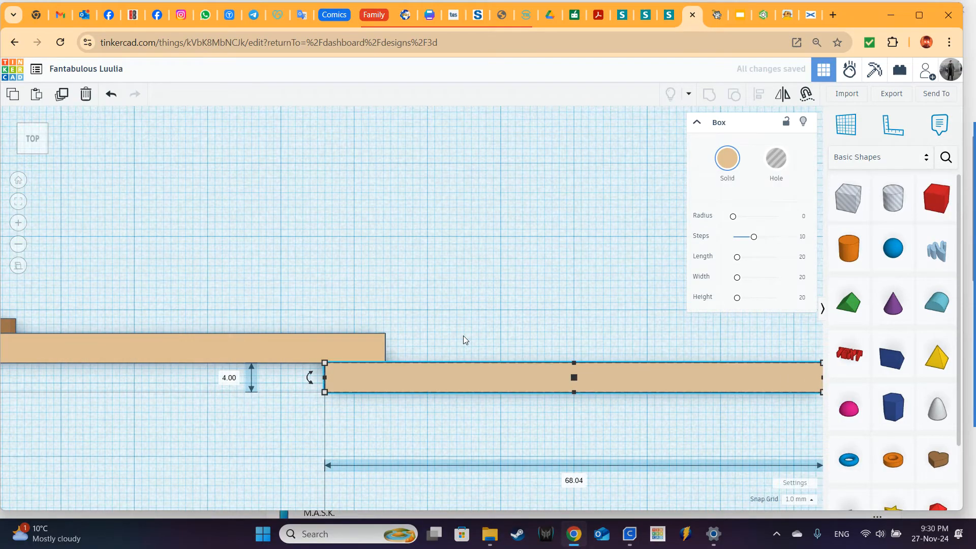
{"action": "left_click", "coordinate": [455, 333]}
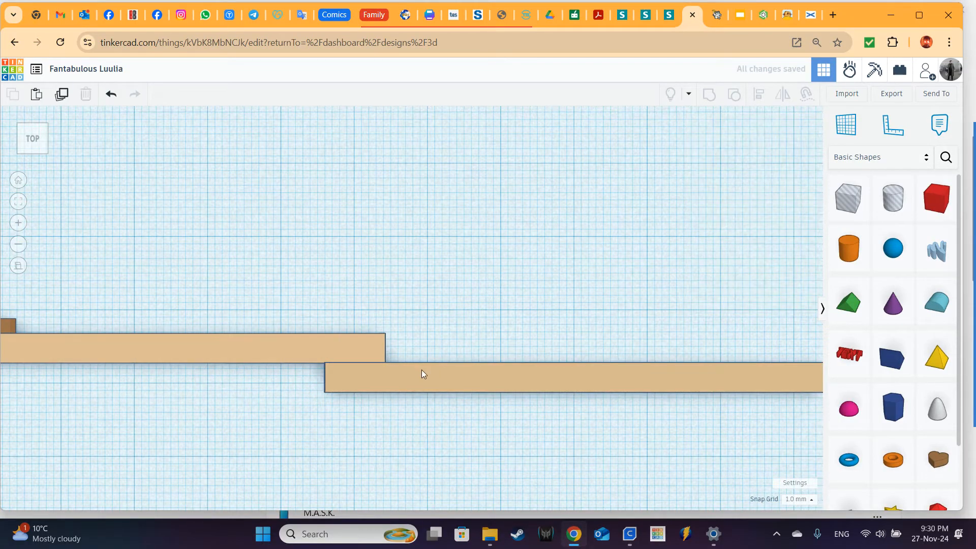
Using a 0.1 mm snap grid, nudge the copied bar 0.2 mm forward from the original, and restore the snap grid to 1.0 mm
{"action": "left_click", "coordinate": [424, 374]}
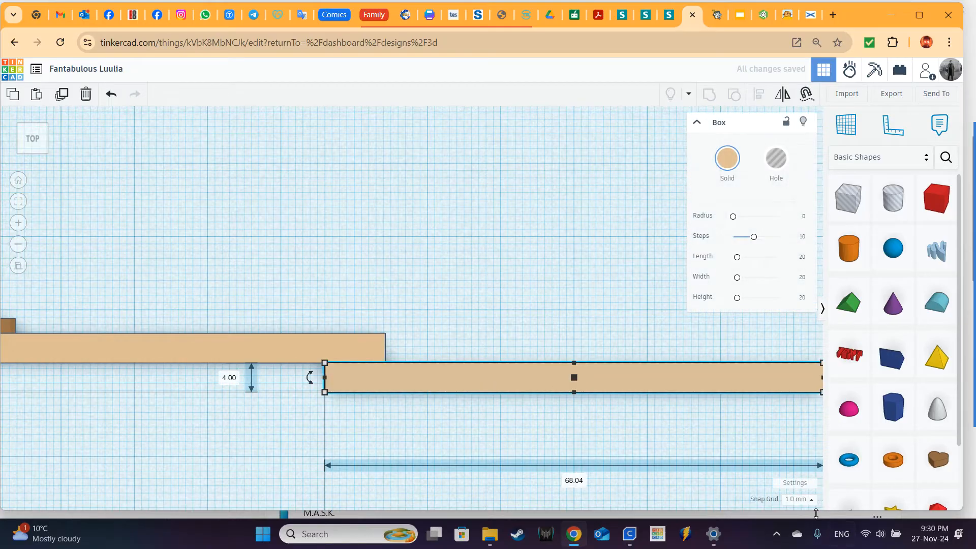
{"action": "left_click", "coordinate": [799, 499]}
{"action": "left_click", "coordinate": [801, 401]}
{"action": "key", "text": "Down"}
{"action": "key", "text": "Down"}
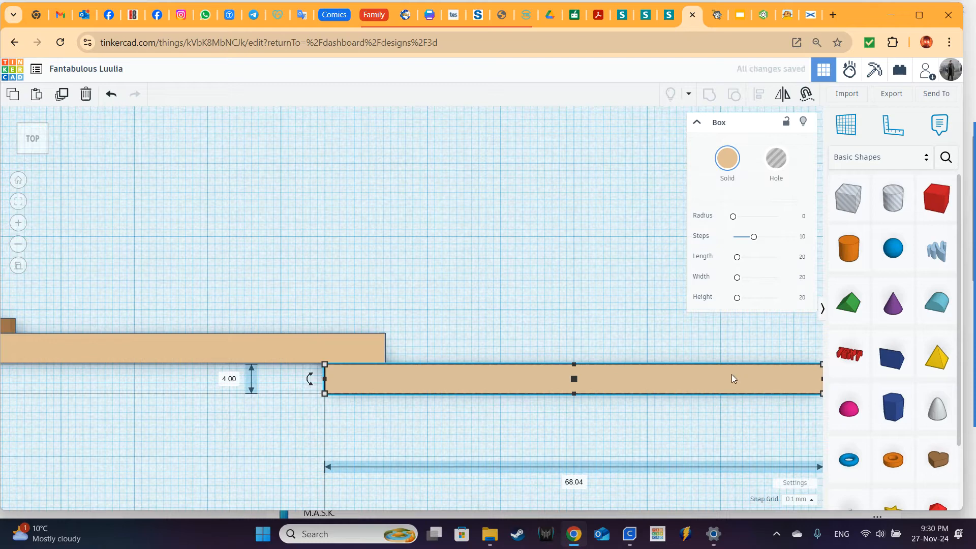
{"action": "left_click", "coordinate": [574, 326]}
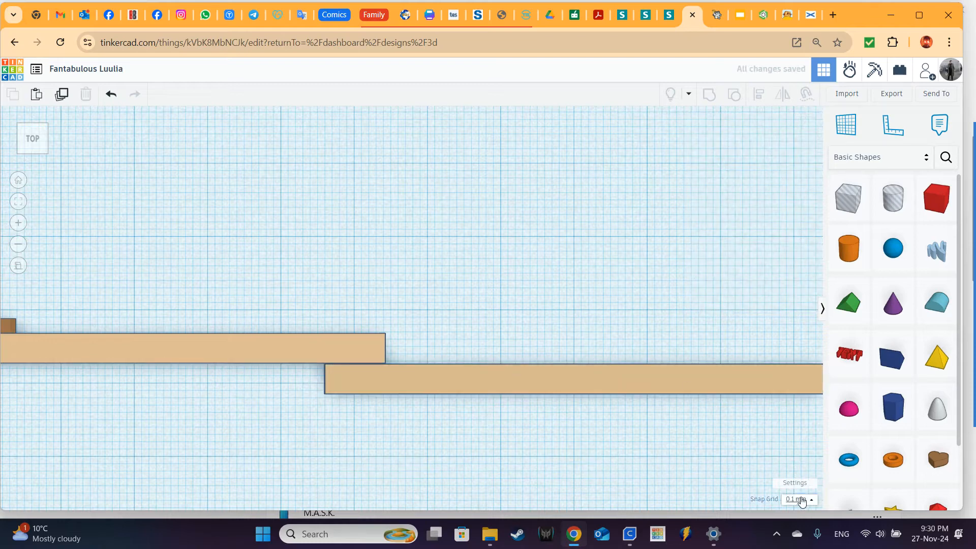
{"action": "left_click", "coordinate": [799, 499]}
{"action": "left_click", "coordinate": [808, 438]}
{"action": "left_click", "coordinate": [808, 438]}
Lower the copied bar to 22 mm above the workplane and shift it 2 mm away from the disc, overlapping the tilted bar's lower end
{"action": "left_click", "coordinate": [33, 161]}
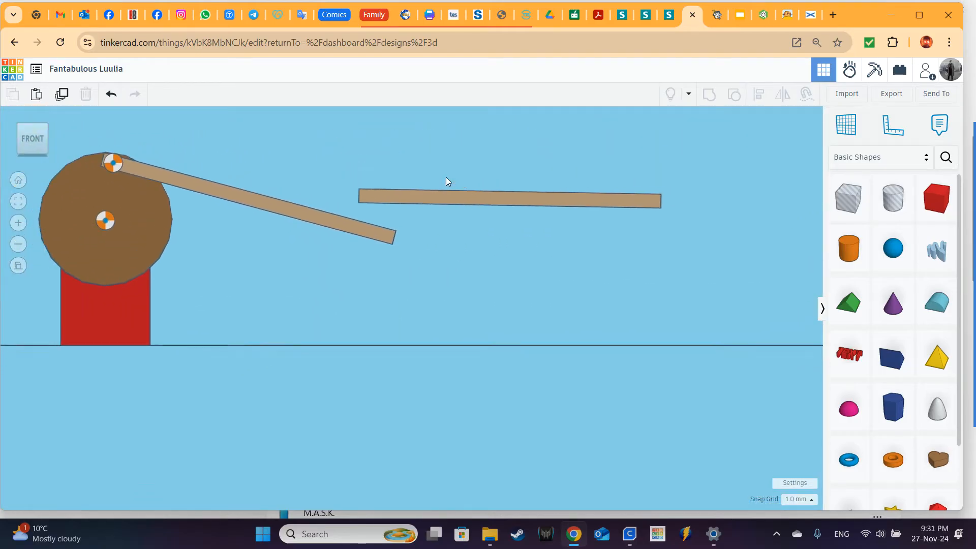
{"action": "left_click", "coordinate": [453, 219]}
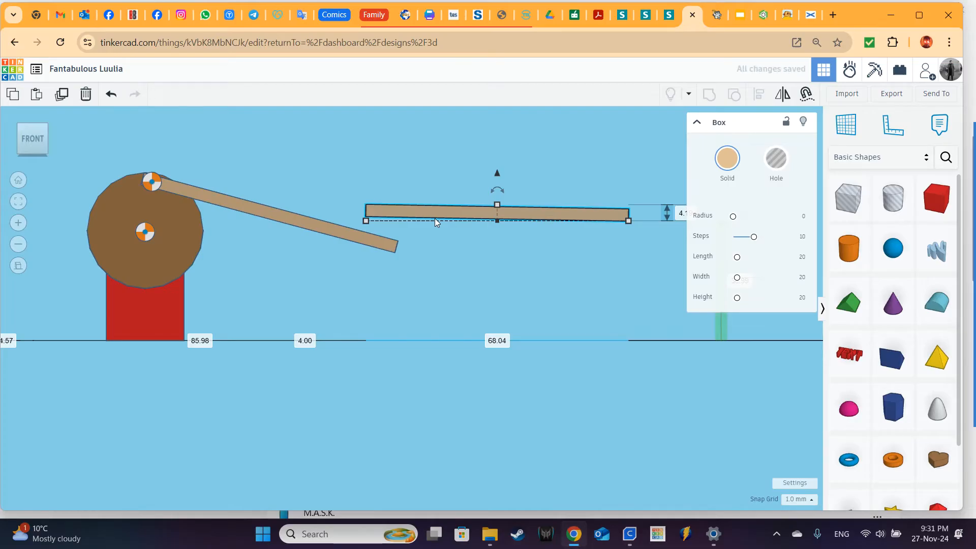
{"action": "left_click", "coordinate": [105, 99]}
{"action": "left_click_drag", "start_coordinate": [500, 178], "coordinate": [499, 209]}
{"action": "right_click_drag", "start_coordinate": [509, 228], "coordinate": [512, 385]}
{"action": "key", "text": "Right"}
{"action": "key", "text": "Right"}
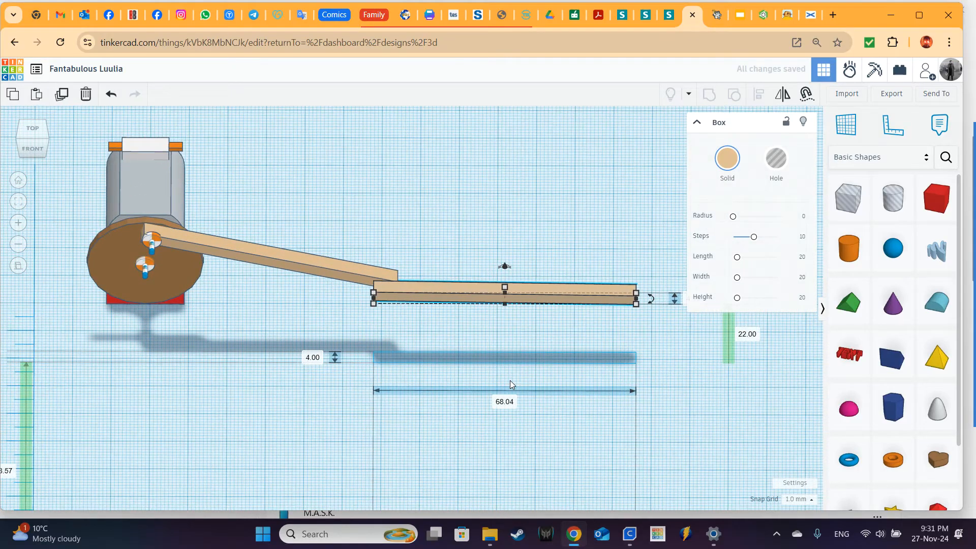
Recolour the copied horizontal bar with the medium brown preset colour
{"action": "left_click", "coordinate": [579, 251]}
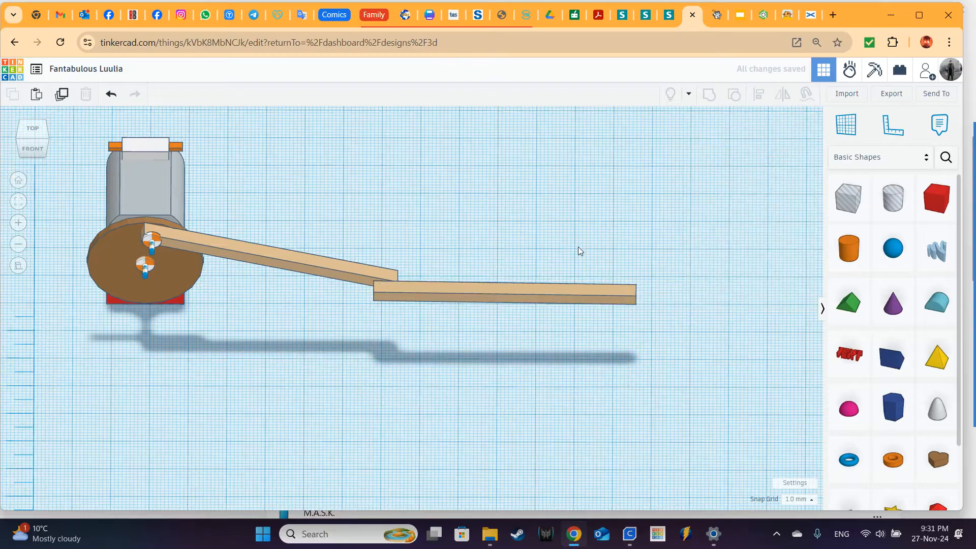
{"action": "left_click", "coordinate": [595, 298]}
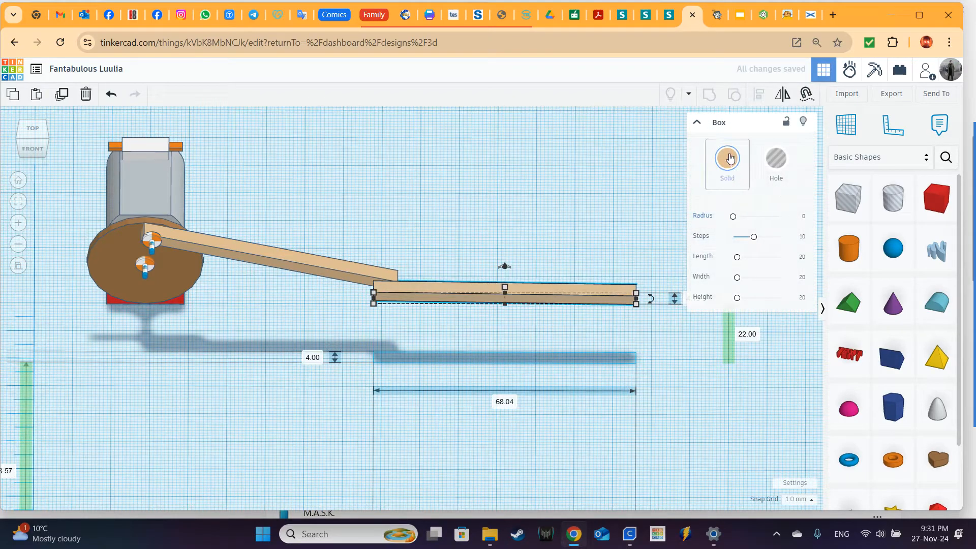
{"action": "left_click", "coordinate": [730, 159]}
{"action": "left_click", "coordinate": [798, 266]}
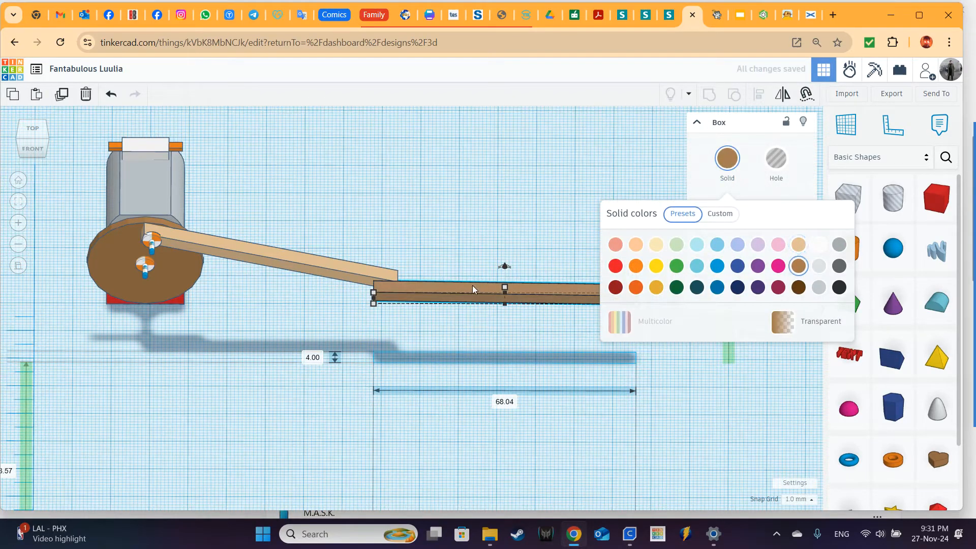
{"action": "middle_click_drag", "start_coordinate": [548, 207], "coordinate": [420, 211]}
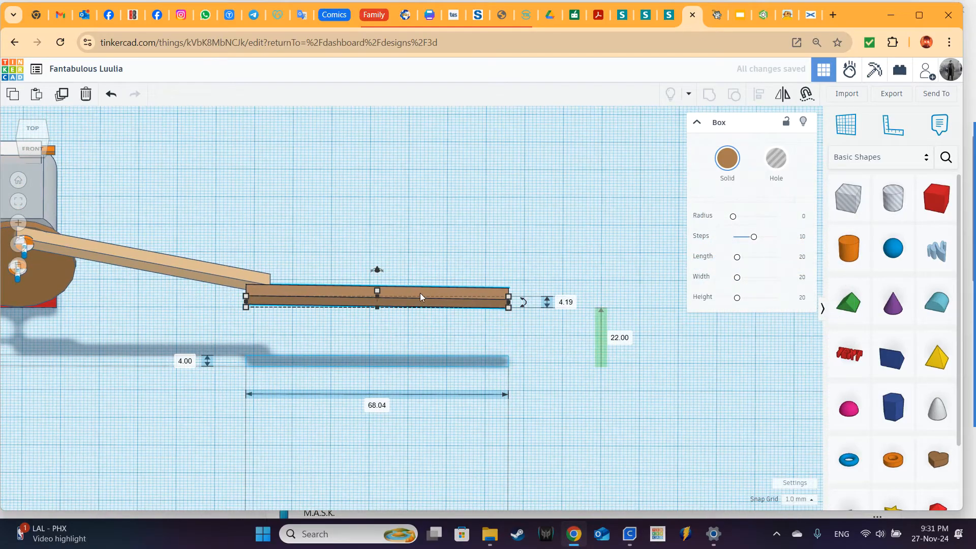
Place the standing arms-up figure from the Creatures & Characters shapes on the workplane by the horizontal bar's free end
{"action": "right_click_drag", "start_coordinate": [610, 349], "coordinate": [285, 316]}
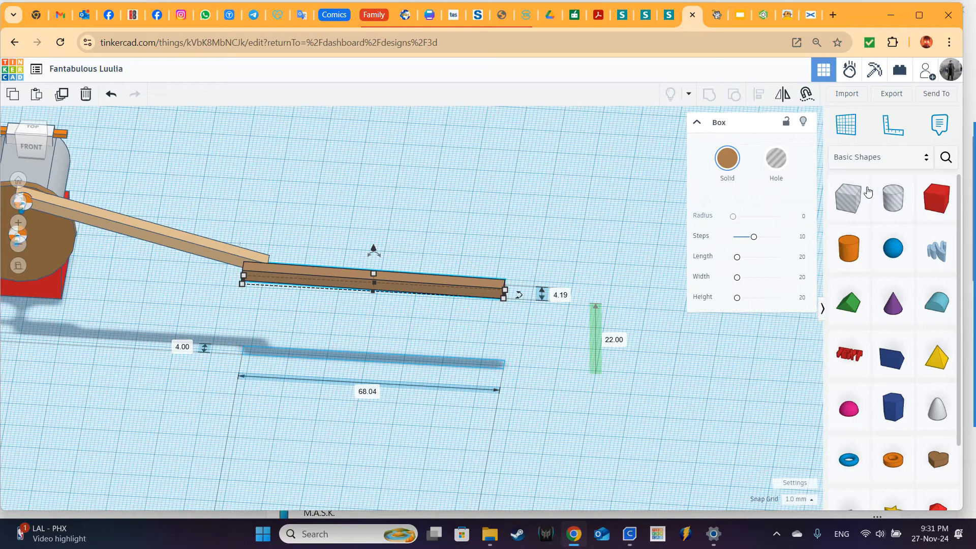
{"action": "left_click", "coordinate": [915, 161]}
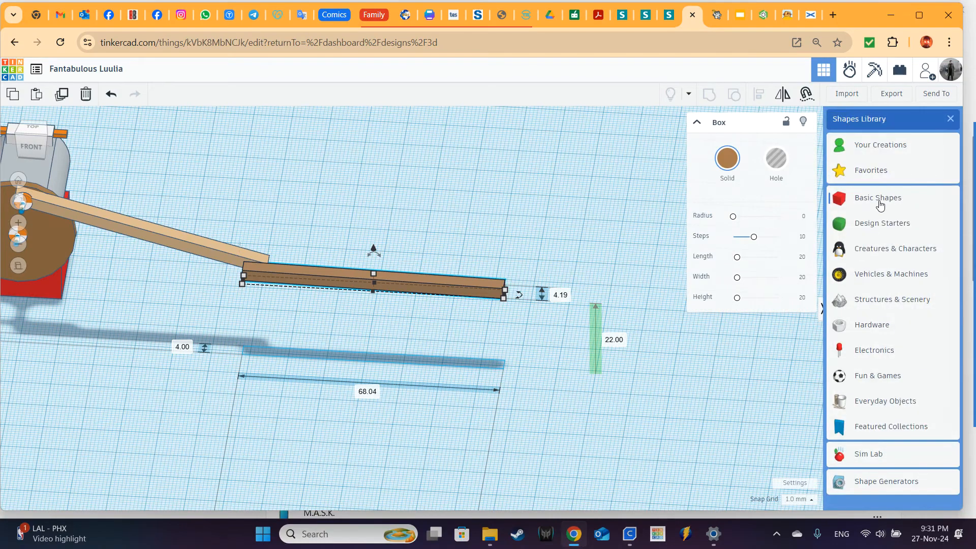
{"action": "left_click", "coordinate": [876, 250]}
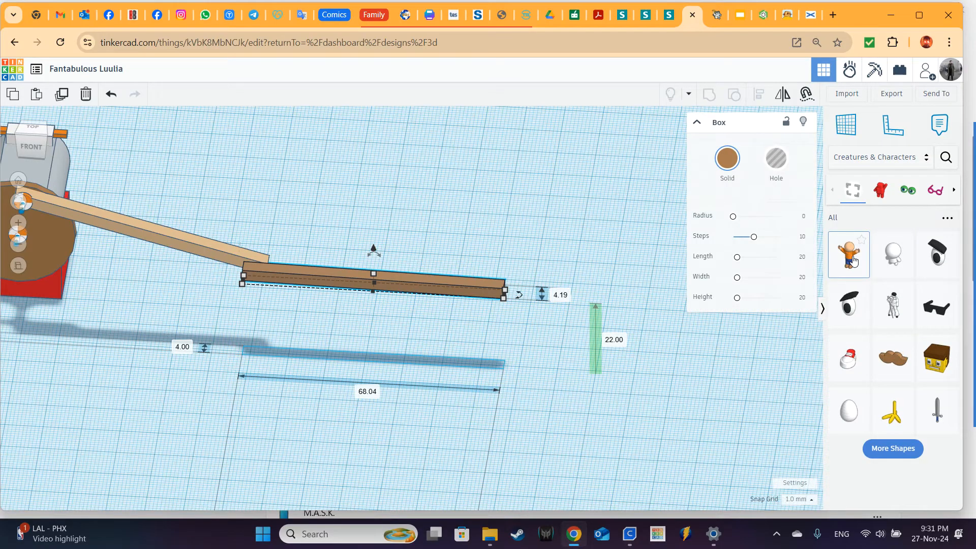
{"action": "left_click_drag", "start_coordinate": [794, 250], "coordinate": [545, 300]}
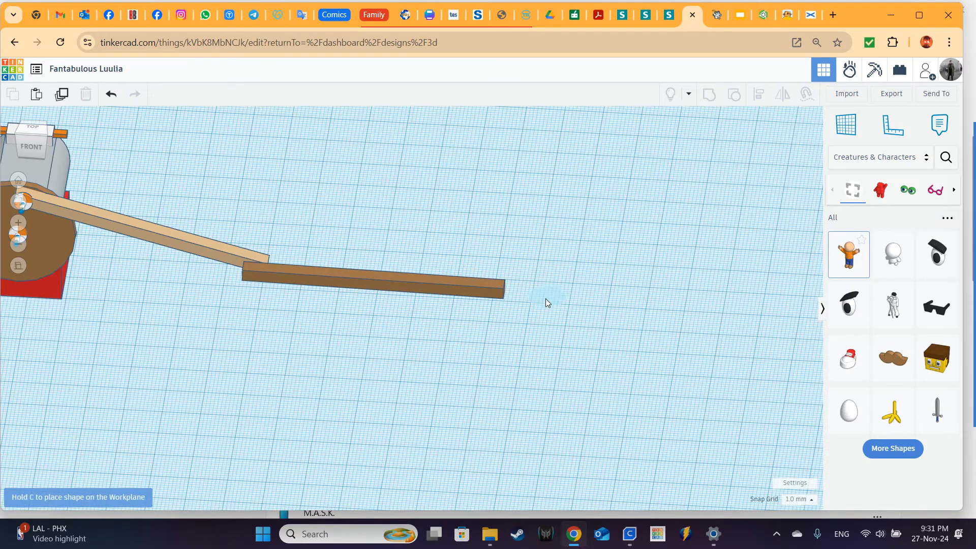
{"action": "left_click_drag", "start_coordinate": [510, 328], "coordinate": [545, 338]}
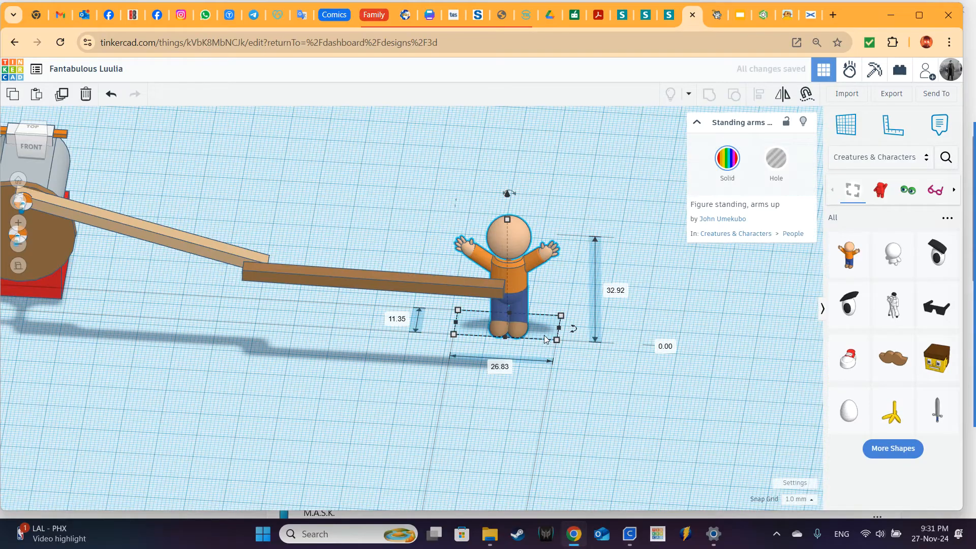
{"action": "mouse_move", "coordinate": [521, 277]}
{"action": "left_mouse_down"}
{"action": "mouse_move", "coordinate": [517, 299]}
{"action": "mouse_move", "coordinate": [521, 291]}
{"action": "left_mouse_up"}
{"action": "right_click_drag", "start_coordinate": [619, 296], "coordinate": [587, 280]}
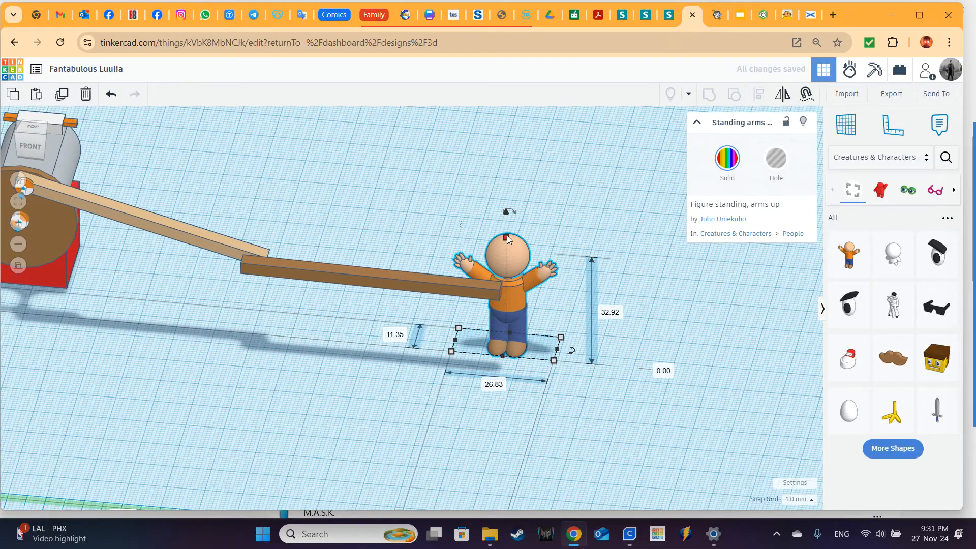
Scale the figure proportionally to a height of 60 mm and shift it forward so its torso meets the bar's end
{"action": "left_click_drag", "start_coordinate": [508, 238], "coordinate": [541, 148], "text": "shift"}
{"action": "key", "text": "Down"}
{"action": "key", "text": "Down"}
{"action": "key", "text": "Down"}
{"action": "key", "text": "Down"}
{"action": "key", "text": "Down"}
{"action": "key", "text": "Down"}
{"action": "key", "text": "Down"}
{"action": "key", "text": "Down"}
{"action": "key", "text": "Down"}
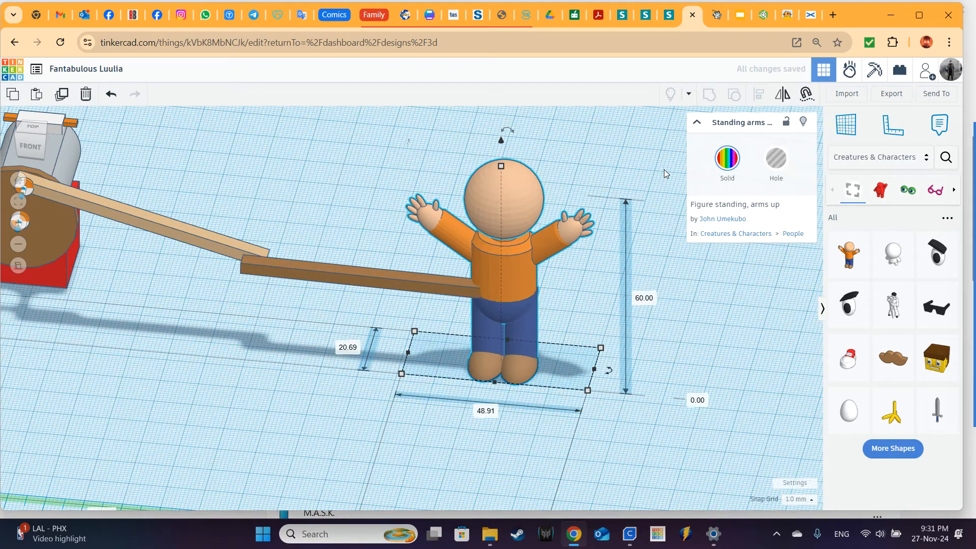
Group the figure with the horizontal bar, keeping their multicolour appearance
{"action": "scroll", "coordinate": [712, 384], "scroll_direction": "down", "scroll_amount": 4}
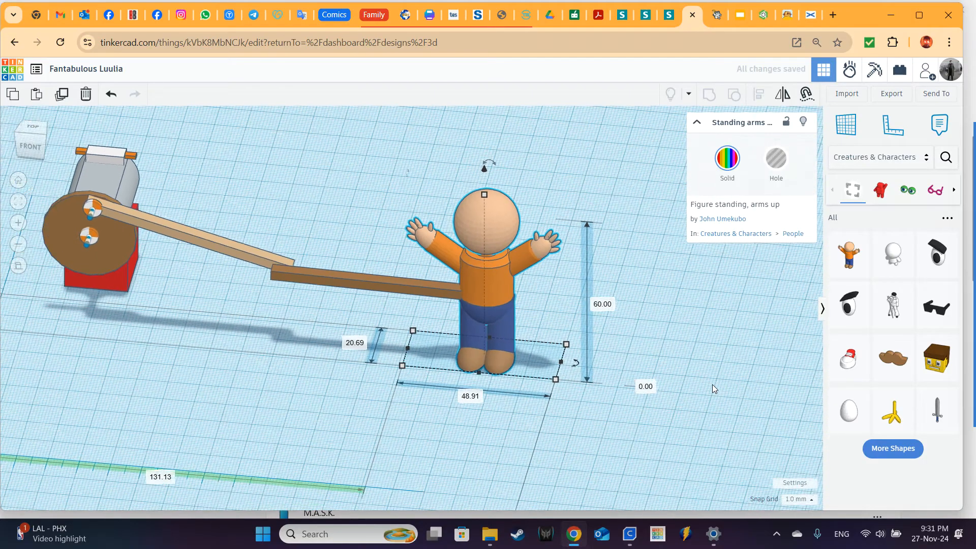
{"action": "right_click_drag", "start_coordinate": [673, 385], "coordinate": [713, 361]}
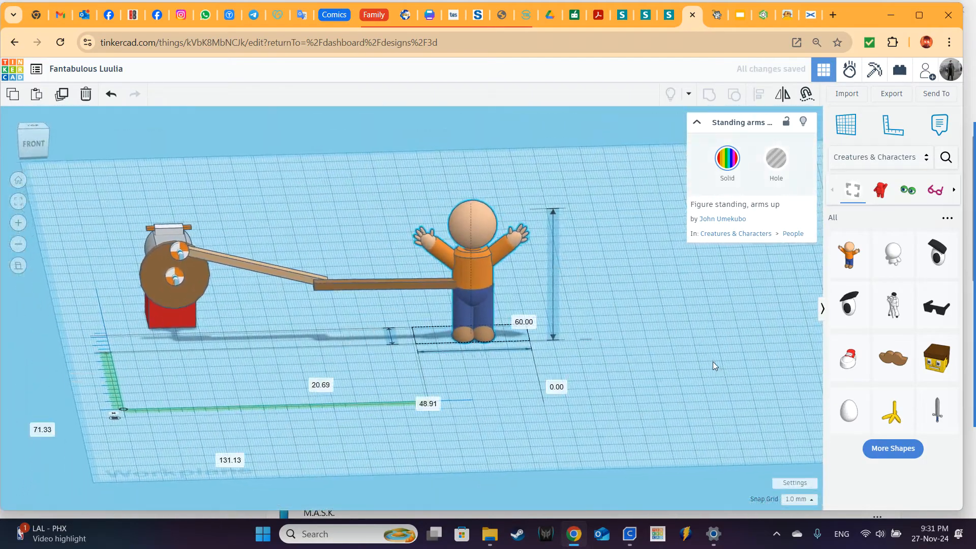
{"action": "left_click", "coordinate": [624, 284]}
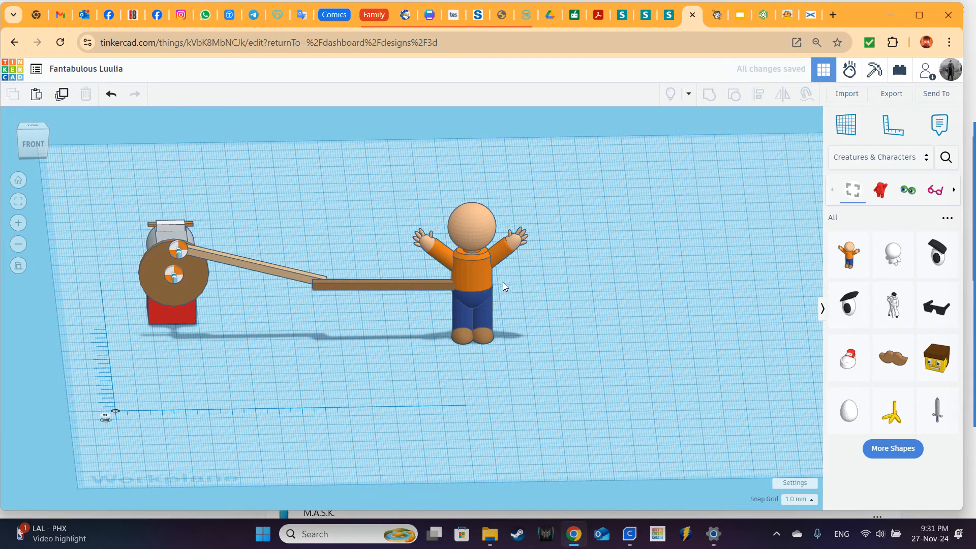
{"action": "left_click", "coordinate": [423, 173]}
{"action": "left_click_drag", "start_coordinate": [397, 205], "coordinate": [569, 395]}
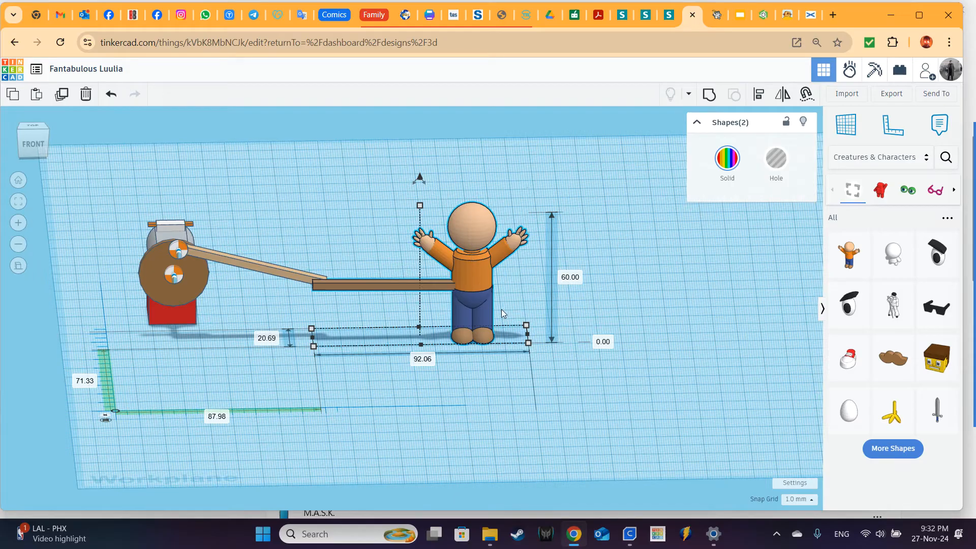
{"action": "left_click", "coordinate": [709, 96]}
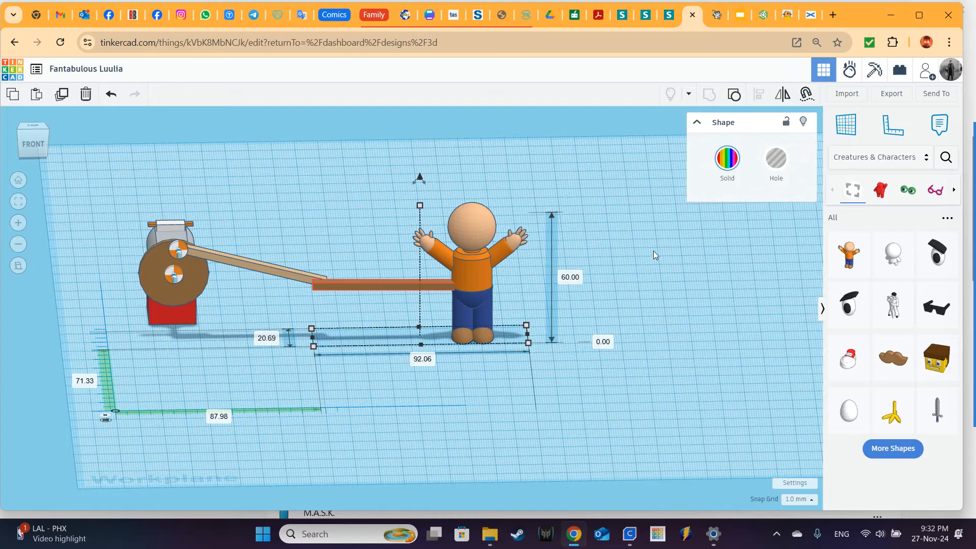
Move the grouped bar and figure away from the disc as a test, and undo that move
{"action": "left_click_drag", "start_coordinate": [455, 288], "coordinate": [515, 304]}
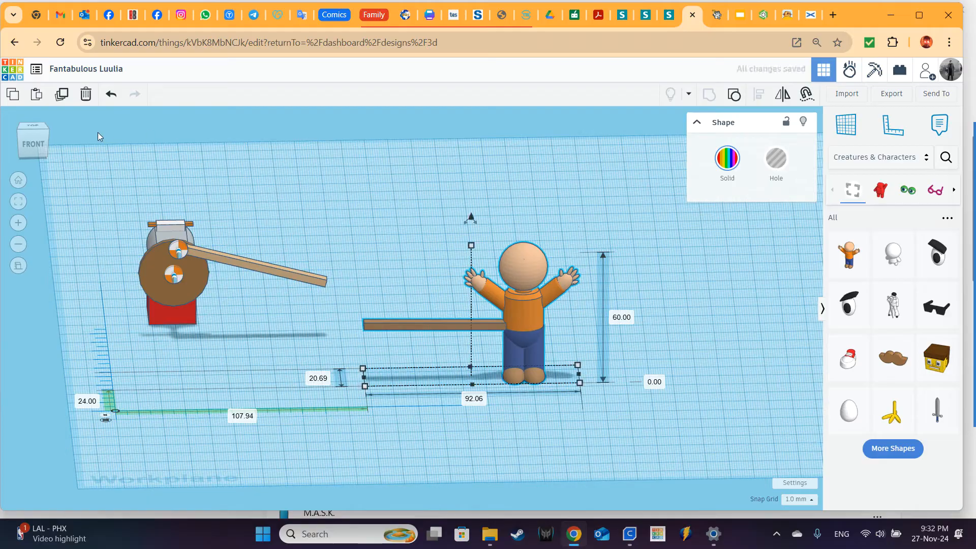
{"action": "left_click", "coordinate": [111, 93]}
In Sim Lab, add an axle connector on the front face of the horizontal bar where it overlaps the tilted bar
{"action": "scroll", "coordinate": [355, 224], "scroll_direction": "up", "scroll_amount": 6}
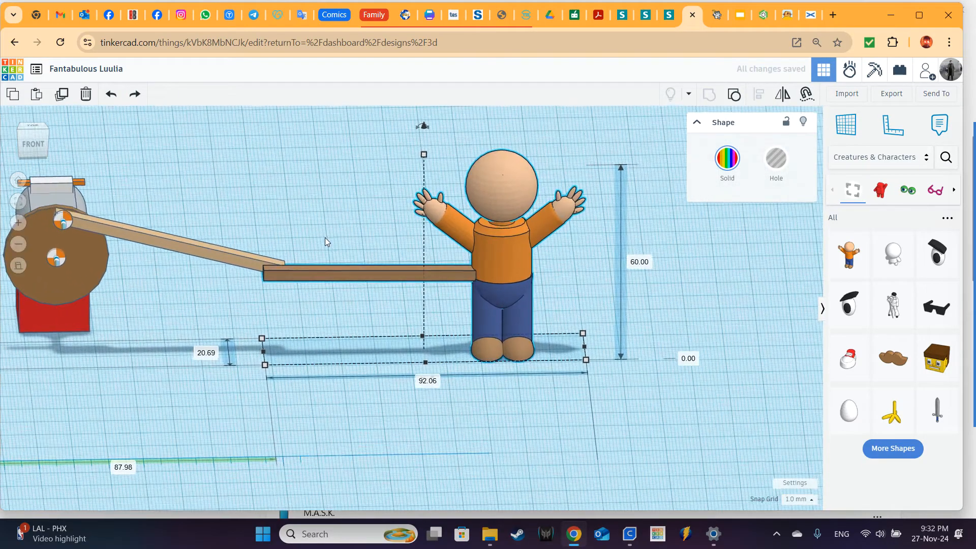
{"action": "scroll", "coordinate": [426, 268], "scroll_direction": "down", "scroll_amount": 2}
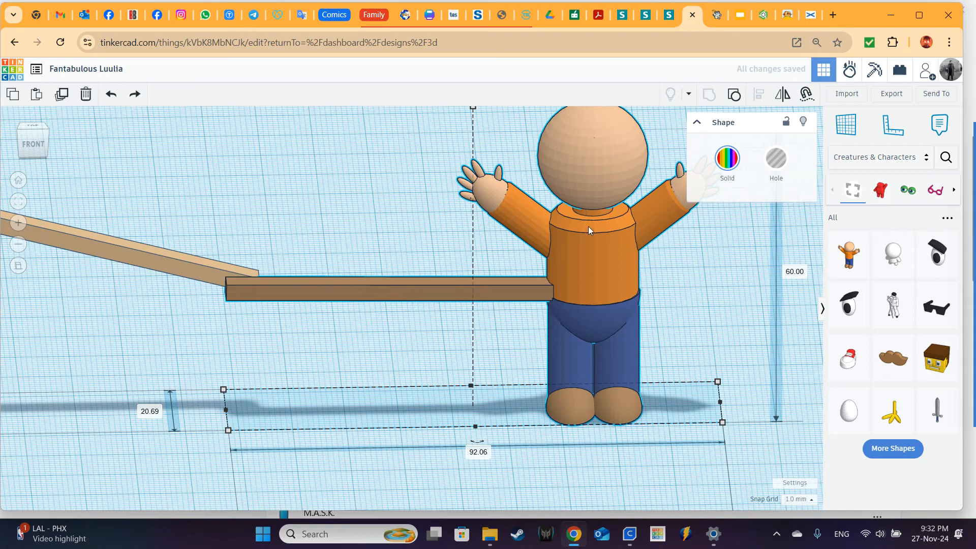
{"action": "scroll", "coordinate": [339, 249], "scroll_direction": "down", "scroll_amount": 3}
{"action": "middle_click_drag", "start_coordinate": [340, 248], "coordinate": [454, 259]}
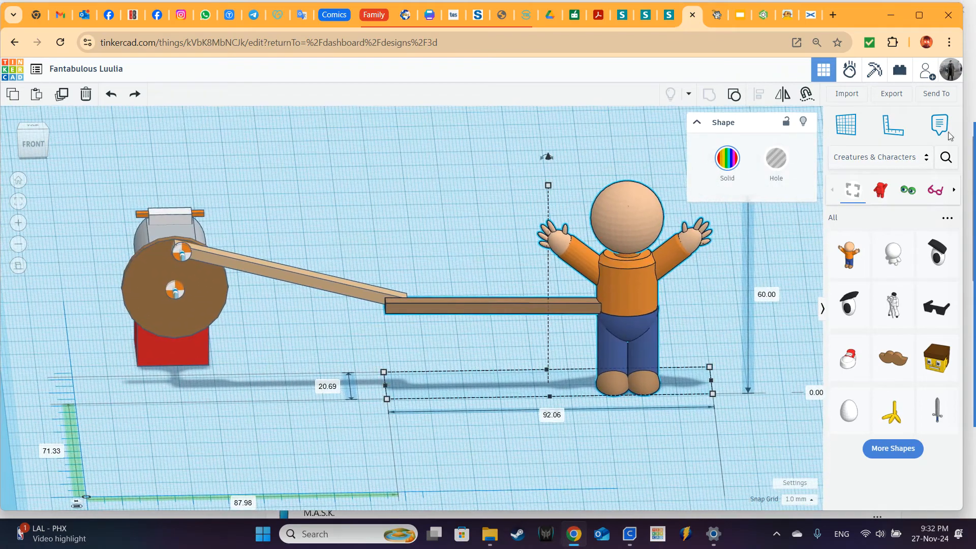
{"action": "left_click", "coordinate": [847, 71]}
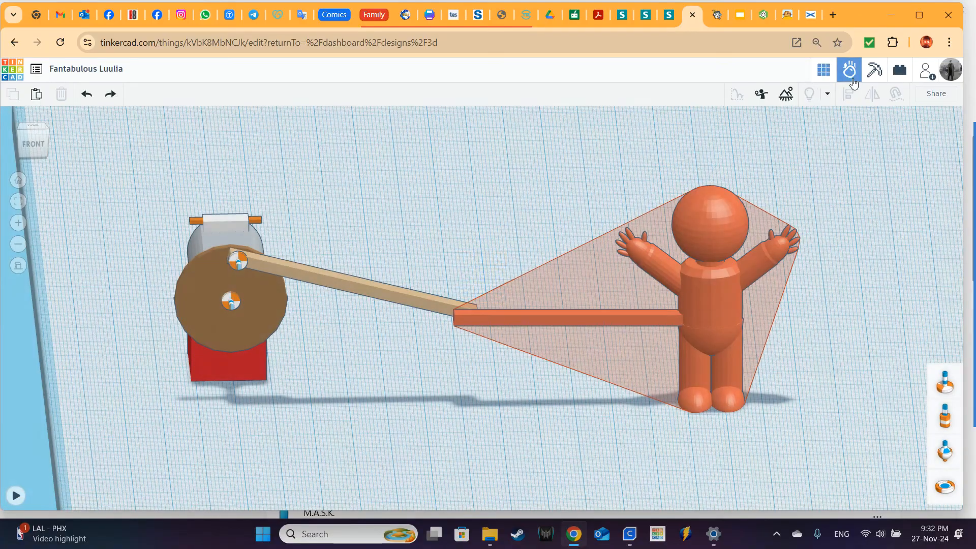
{"action": "left_click", "coordinate": [503, 349]}
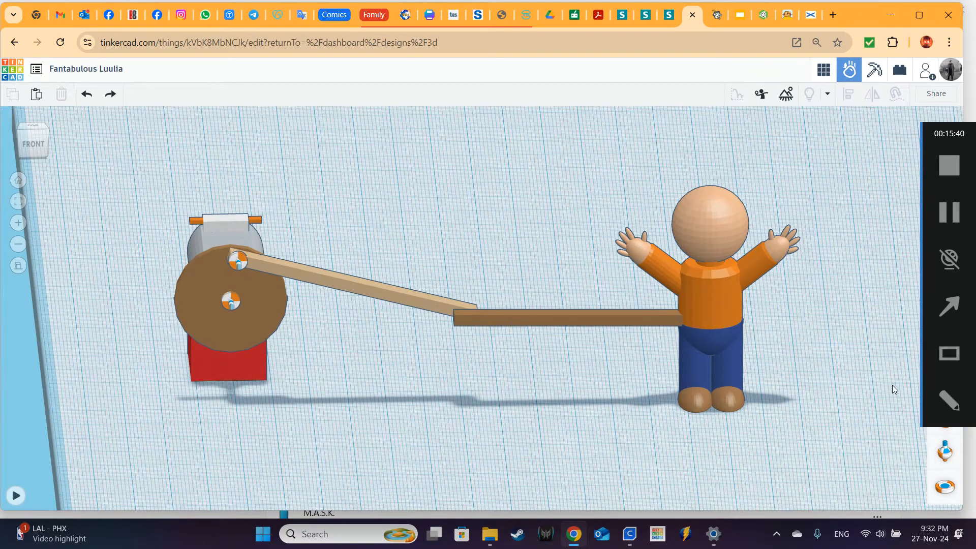
{"action": "left_click_drag", "start_coordinate": [942, 386], "coordinate": [468, 328]}
{"action": "right_click_drag", "start_coordinate": [446, 399], "coordinate": [473, 391]}
{"action": "left_click", "coordinate": [480, 333]}
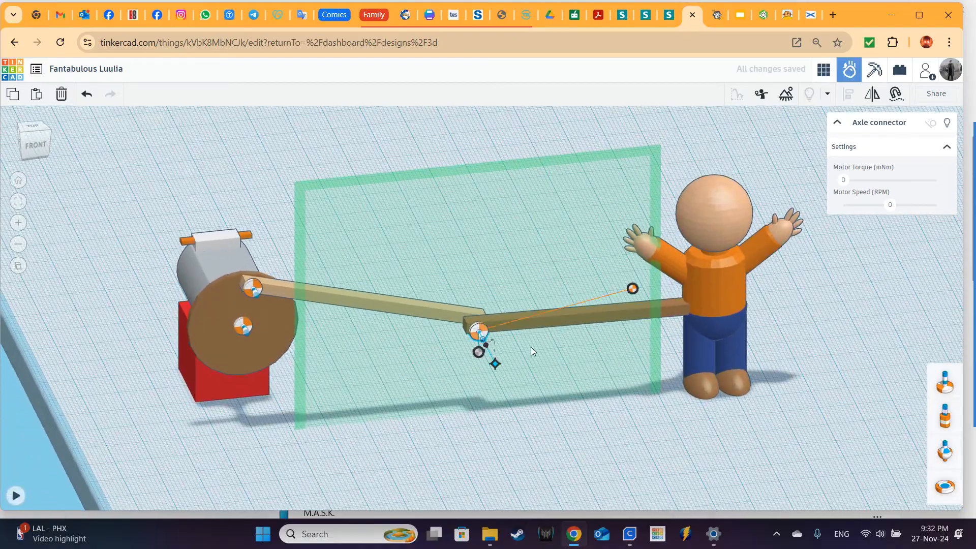
Link the new axle connector to the tilted bar as one part and the bar-and-figure group as the other
{"action": "left_click", "coordinate": [478, 352]}
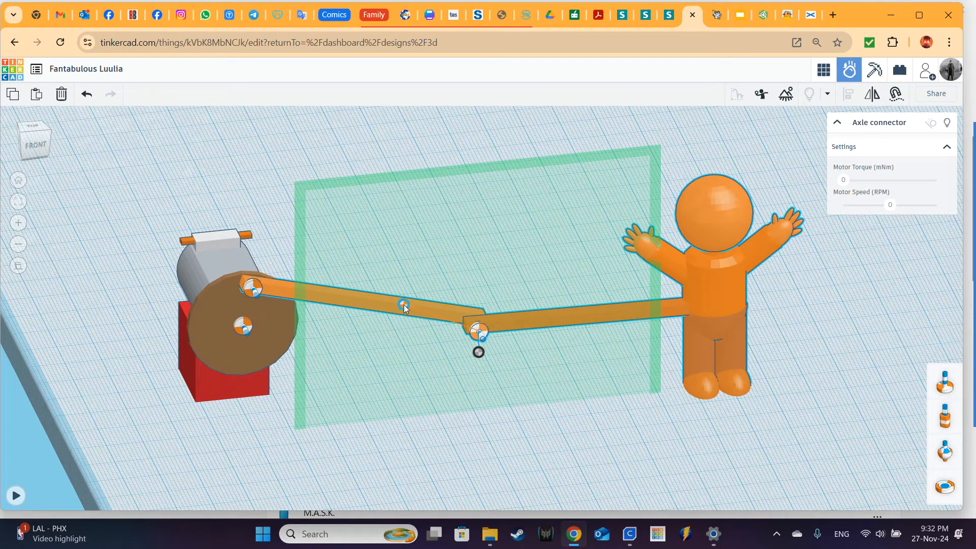
{"action": "left_click", "coordinate": [403, 306]}
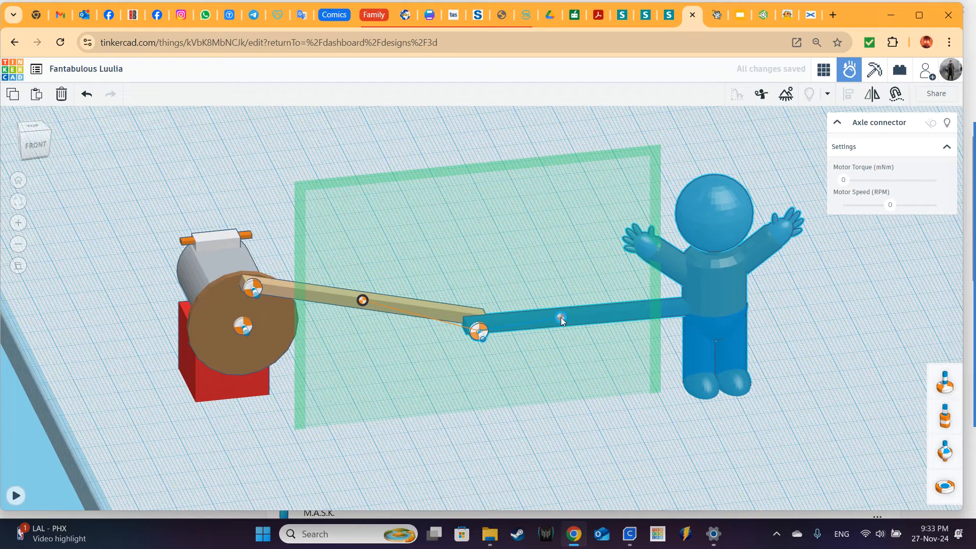
{"action": "left_click", "coordinate": [560, 317]}
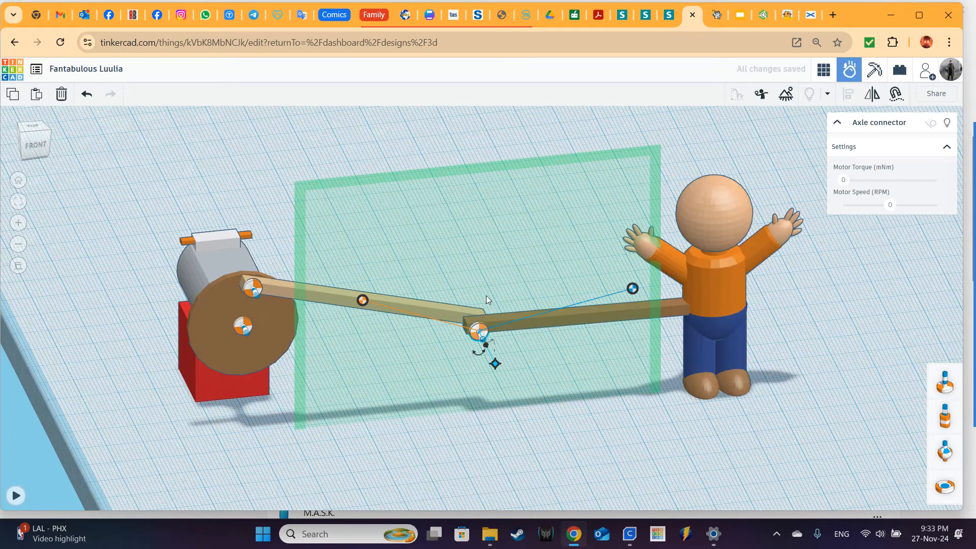
Return to the 3D design editor and ungroup the figure from the horizontal bar
{"action": "scroll", "coordinate": [759, 265], "scroll_direction": "down", "scroll_amount": 5}
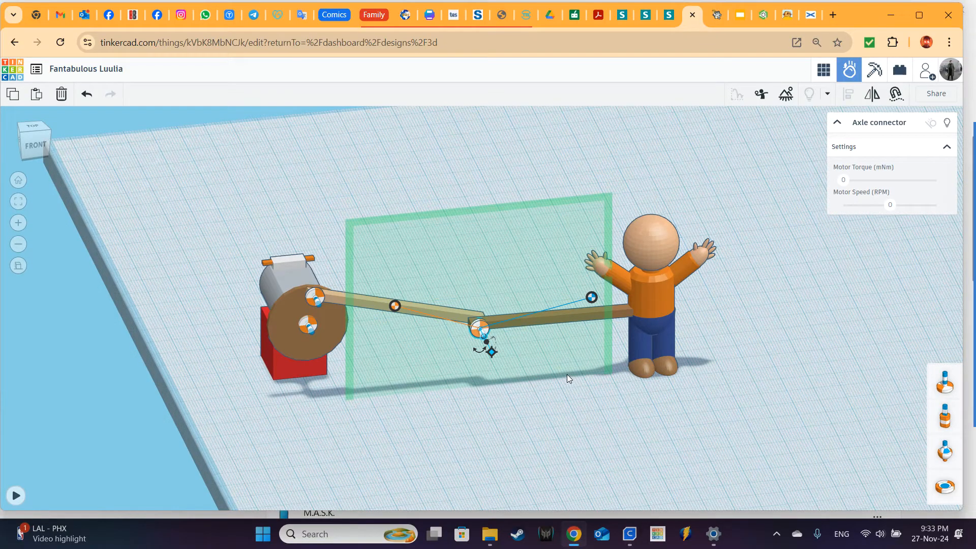
{"action": "left_click", "coordinate": [653, 296]}
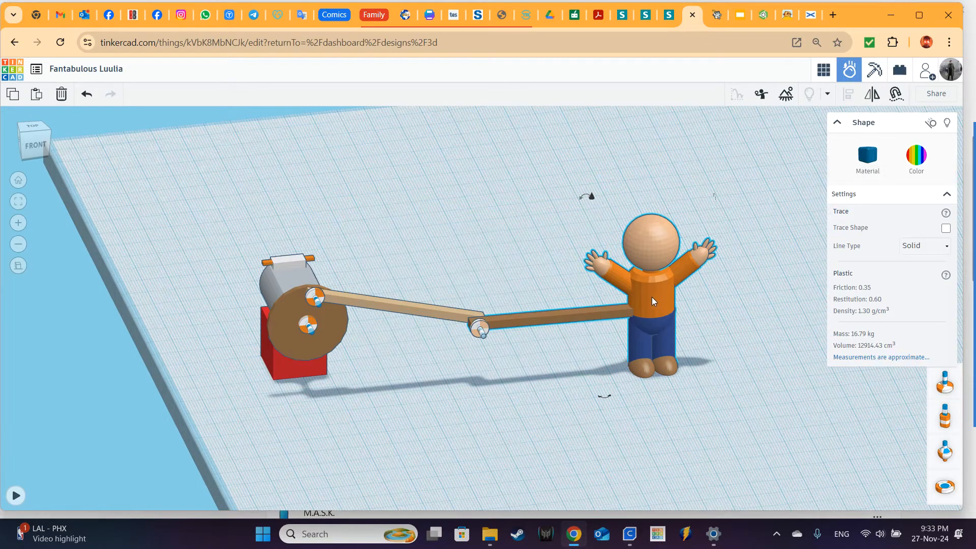
{"action": "left_click", "coordinate": [828, 69]}
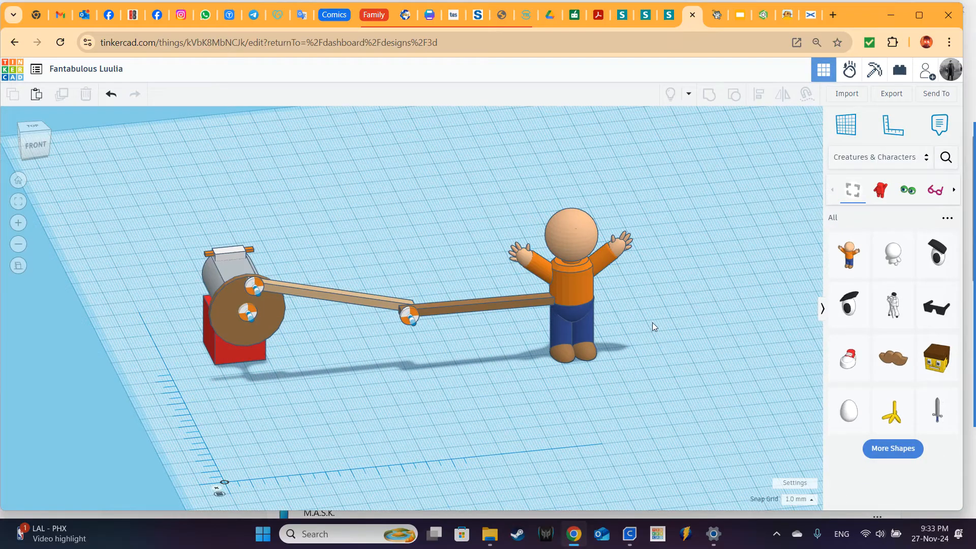
{"action": "left_click", "coordinate": [578, 287]}
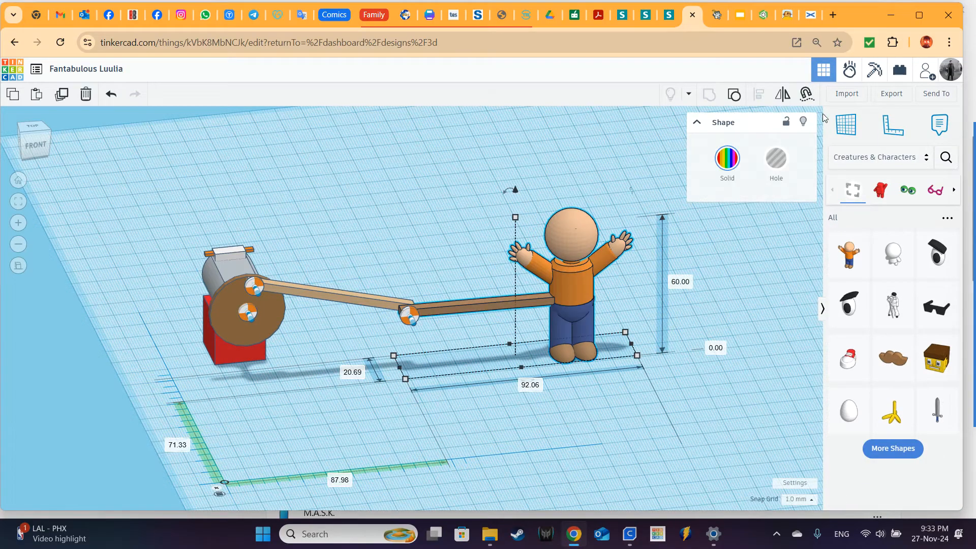
{"action": "left_click", "coordinate": [732, 96]}
{"action": "left_click", "coordinate": [738, 285]}
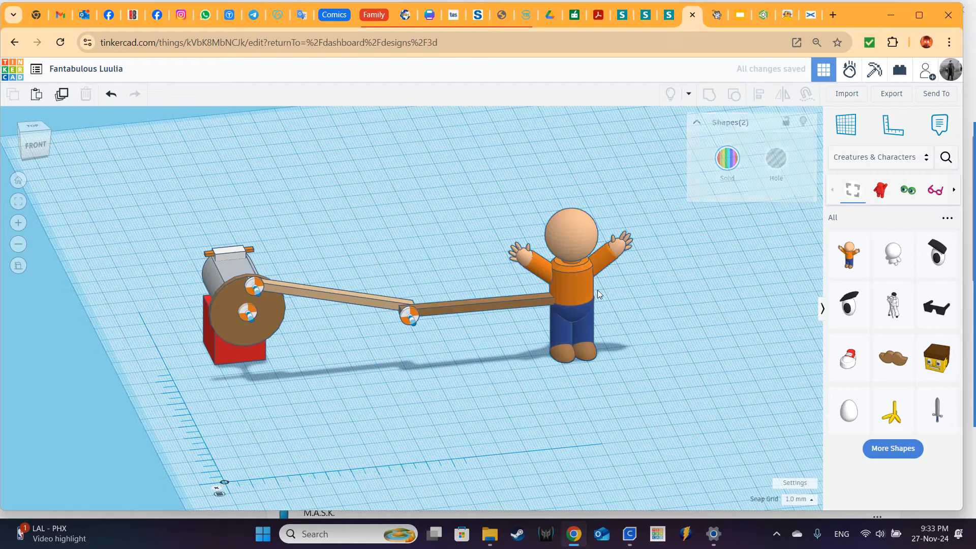
Shift the figure 25 mm farther away from the disc along the bar's direction
{"action": "left_click", "coordinate": [584, 293]}
{"action": "key", "text": "Right"}
{"action": "key", "text": "Right"}
{"action": "key", "text": "Right"}
{"action": "key", "text": "Right"}
{"action": "key", "text": "Right"}
{"action": "key", "text": "Right"}
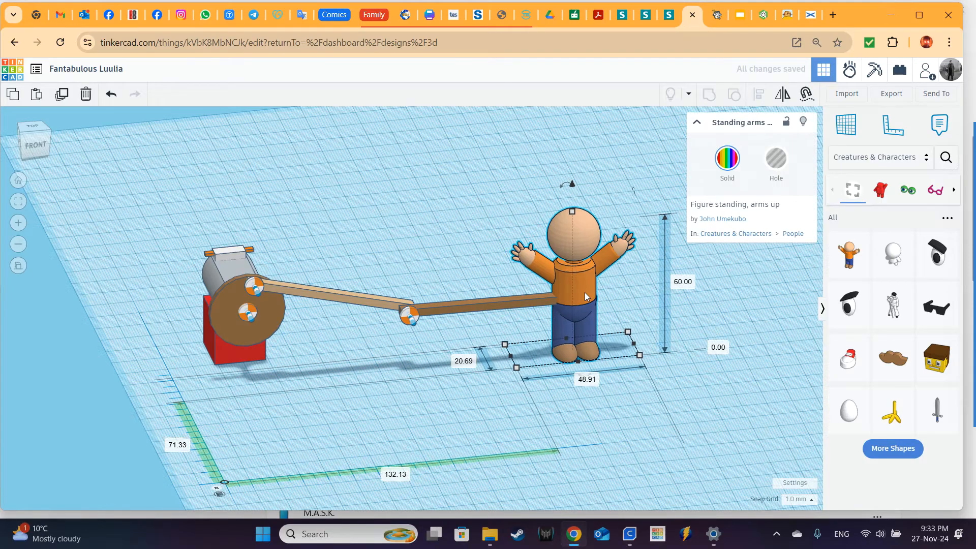
{"action": "key", "text": "Right"}
{"action": "key", "text": "Right"}
{"action": "key", "text": "Right"}
{"action": "key", "text": "Right"}
{"action": "key", "text": "Right"}
{"action": "key", "text": "Right"}
{"action": "key", "text": "Right"}
{"action": "key", "text": "Right"}
{"action": "key", "text": "Right"}
{"action": "key", "text": "Right"}
{"action": "key", "text": "Right"}
{"action": "key", "text": "Right"}
{"action": "key", "text": "Right"}
{"action": "key", "text": "Right"}
{"action": "key", "text": "Right"}
{"action": "key", "text": "Right"}
{"action": "key", "text": "Right"}
{"action": "key", "text": "Right"}
{"action": "key", "text": "Right"}
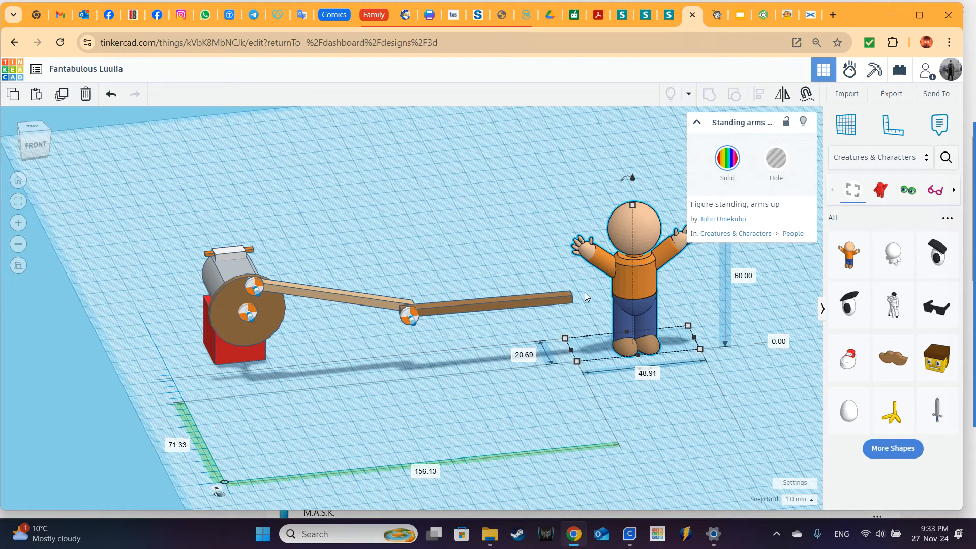
Lengthen the horizontal bar at its free end until it reaches into the figure's torso
{"action": "left_click", "coordinate": [562, 296]}
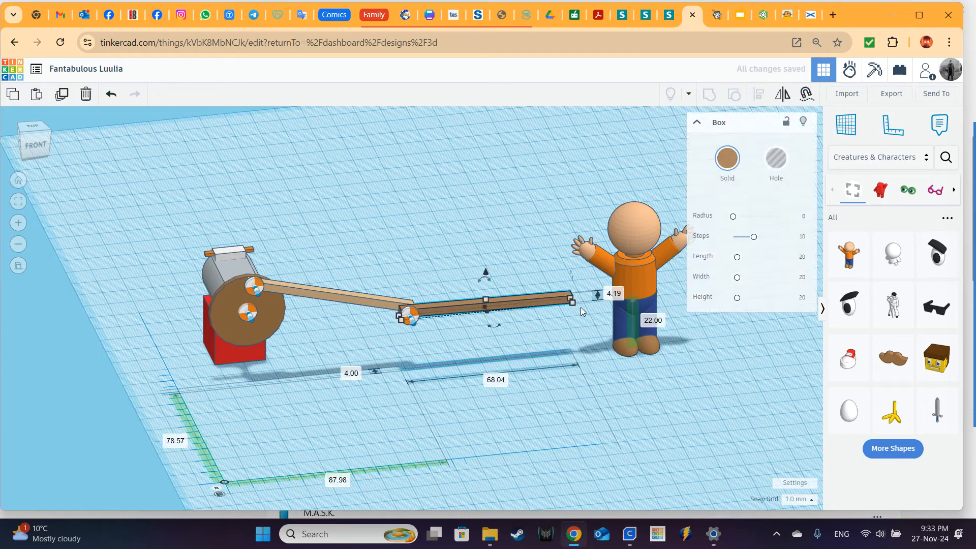
{"action": "right_click_drag", "start_coordinate": [578, 315], "coordinate": [568, 336]}
{"action": "left_click_drag", "start_coordinate": [570, 337], "coordinate": [643, 336]}
{"action": "right_click_drag", "start_coordinate": [622, 395], "coordinate": [464, 278]}
{"action": "left_click", "coordinate": [444, 248]}
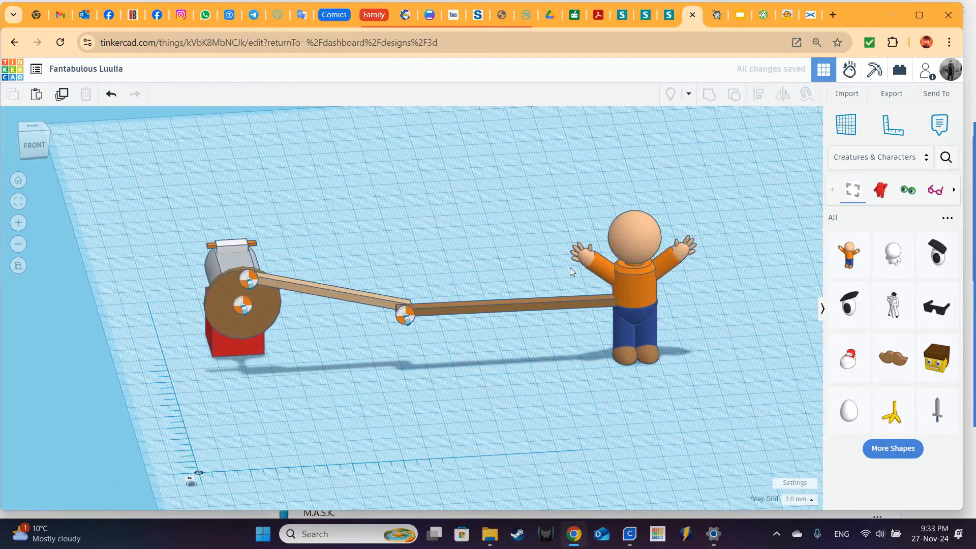
Regroup the lengthened bar with the figure into one shape and deselect it
{"action": "left_click_drag", "start_coordinate": [569, 211], "coordinate": [724, 378]}
{"action": "left_click", "coordinate": [707, 98]}
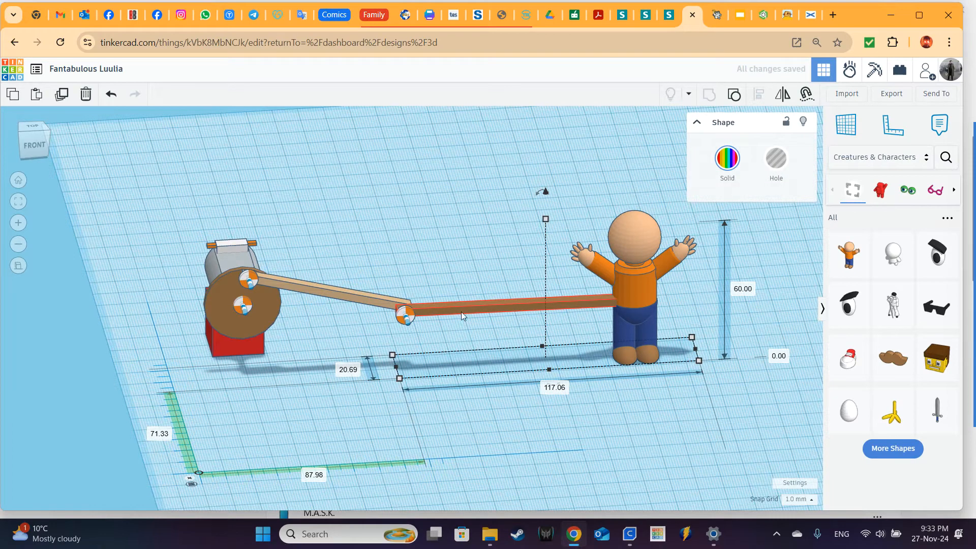
{"action": "scroll", "coordinate": [396, 326], "scroll_direction": "up", "scroll_amount": 5}
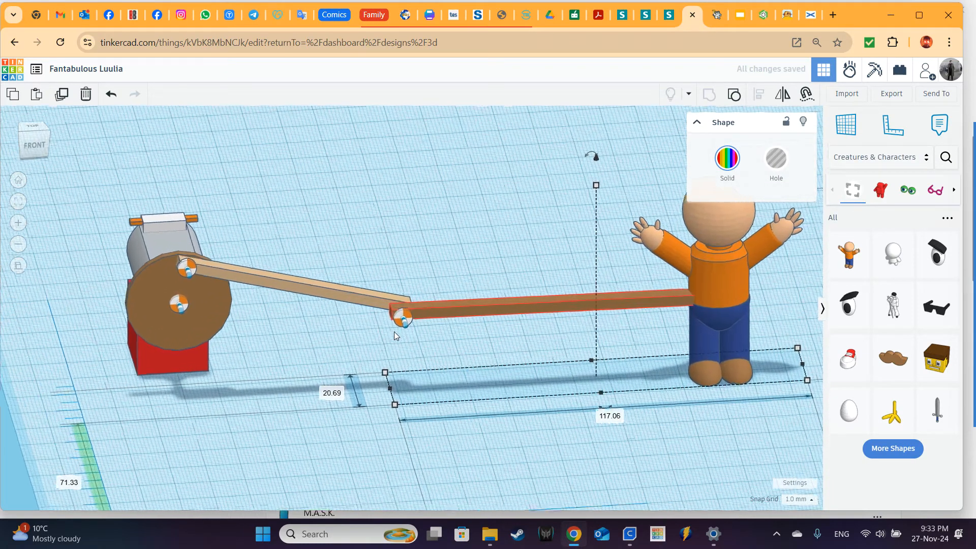
{"action": "scroll", "coordinate": [565, 252], "scroll_direction": "down", "scroll_amount": 4}
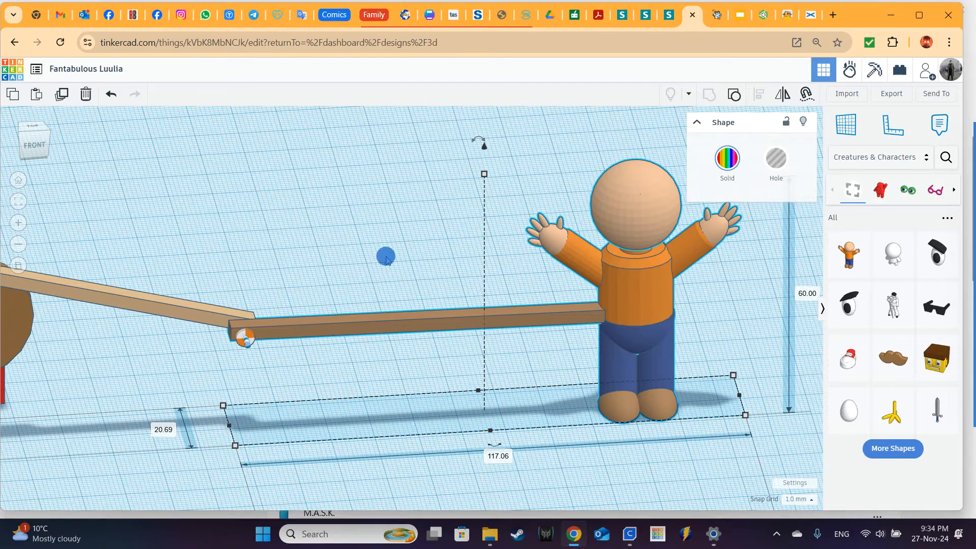
{"action": "left_click", "coordinate": [386, 256]}
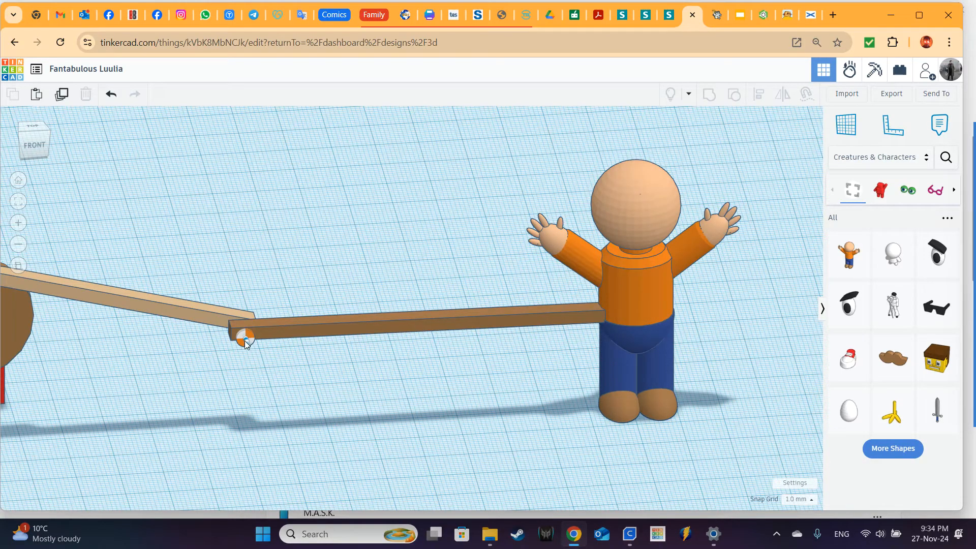
Connect the free end of the bars' joint axle to the regrouped bar and figure, then test-run the mechanism in Sim Lab
{"action": "left_click", "coordinate": [245, 341]}
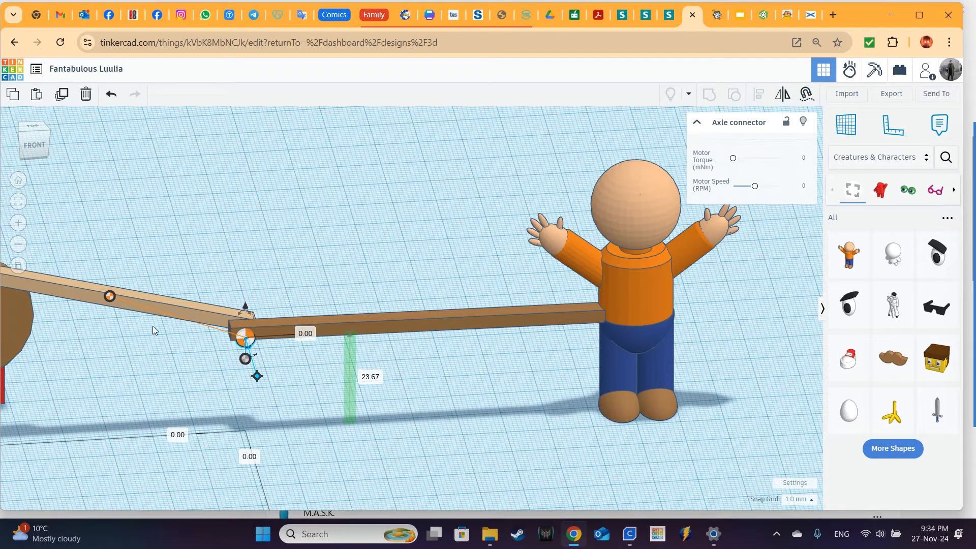
{"action": "left_click_drag", "start_coordinate": [247, 361], "coordinate": [389, 320]}
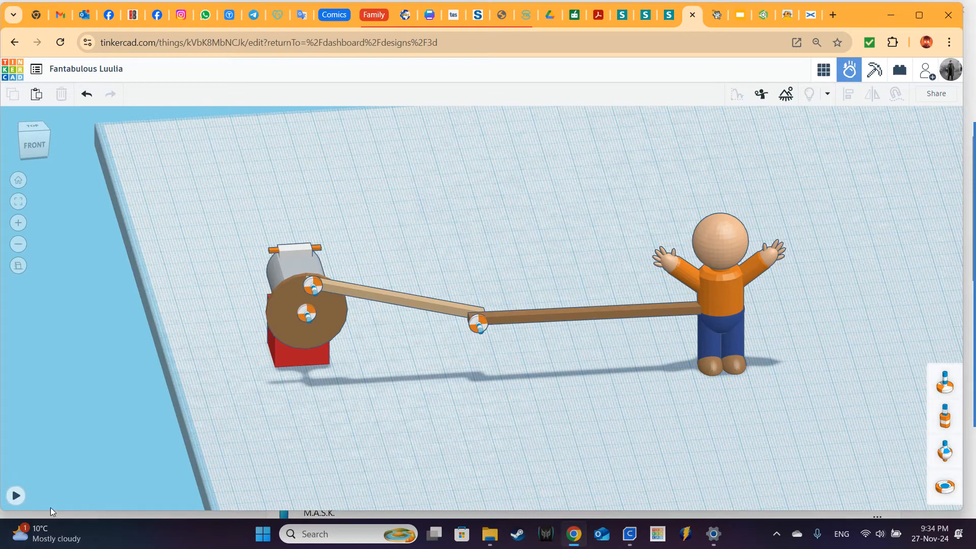
{"action": "left_click", "coordinate": [16, 497]}
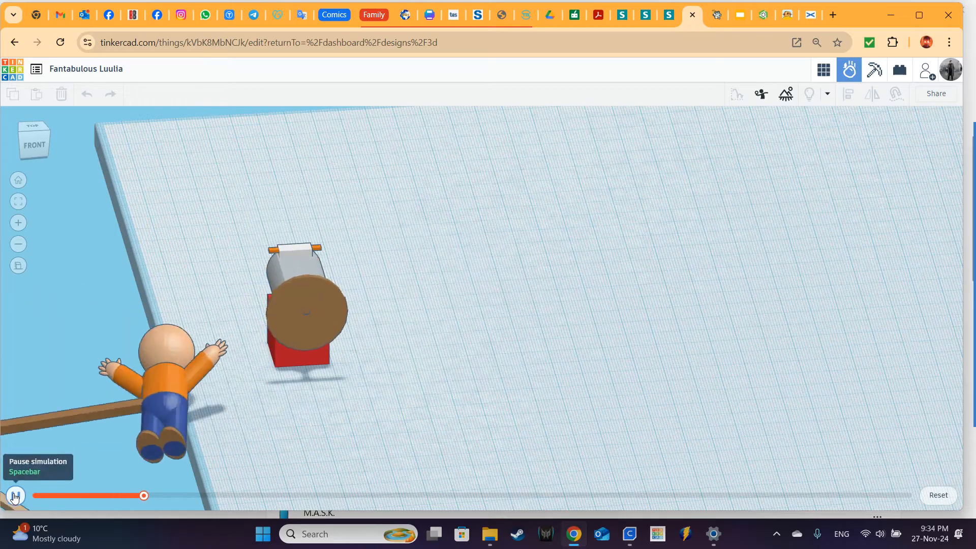
{"action": "left_click", "coordinate": [939, 495]}
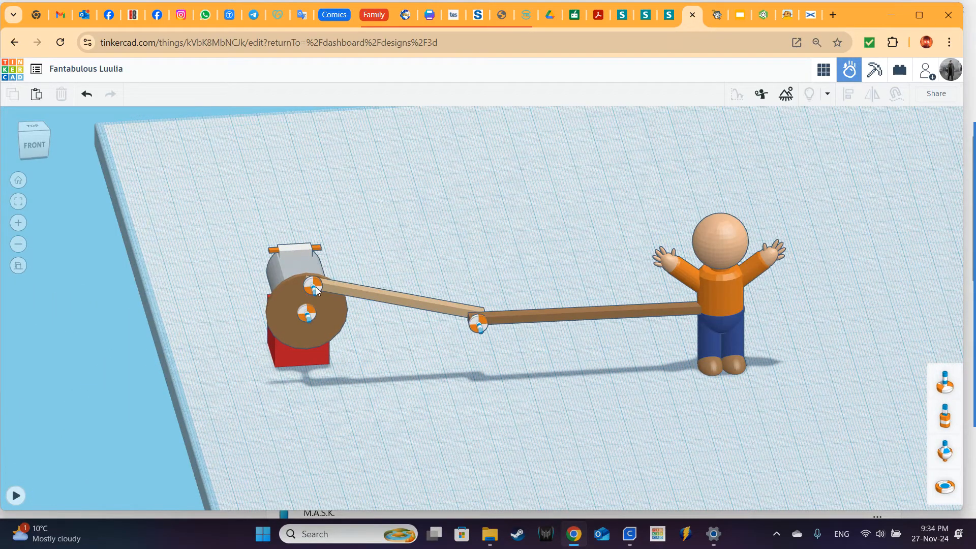
Set the disc's central axle motor to 53 mNm torque and 183 RPM
{"action": "left_click", "coordinate": [305, 313]}
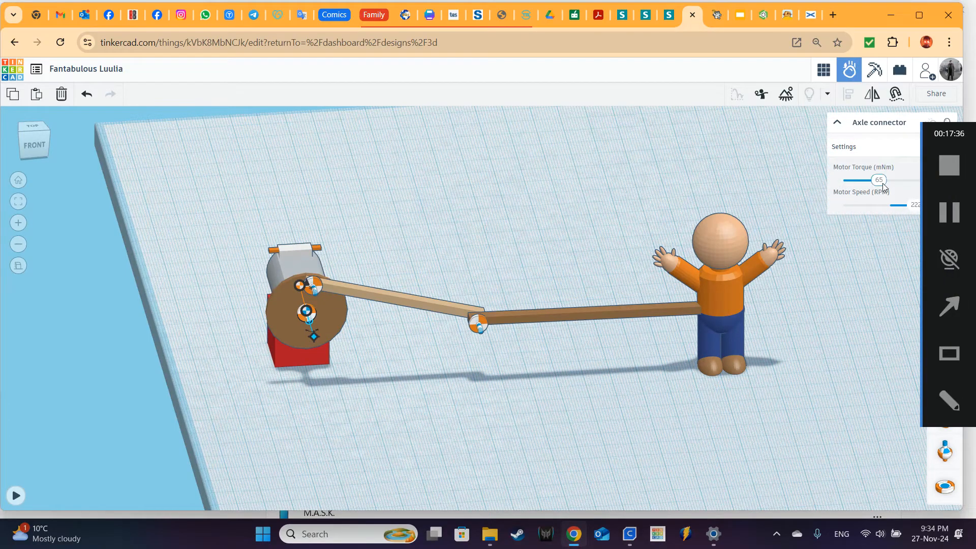
{"action": "left_click_drag", "start_coordinate": [880, 181], "coordinate": [872, 180]}
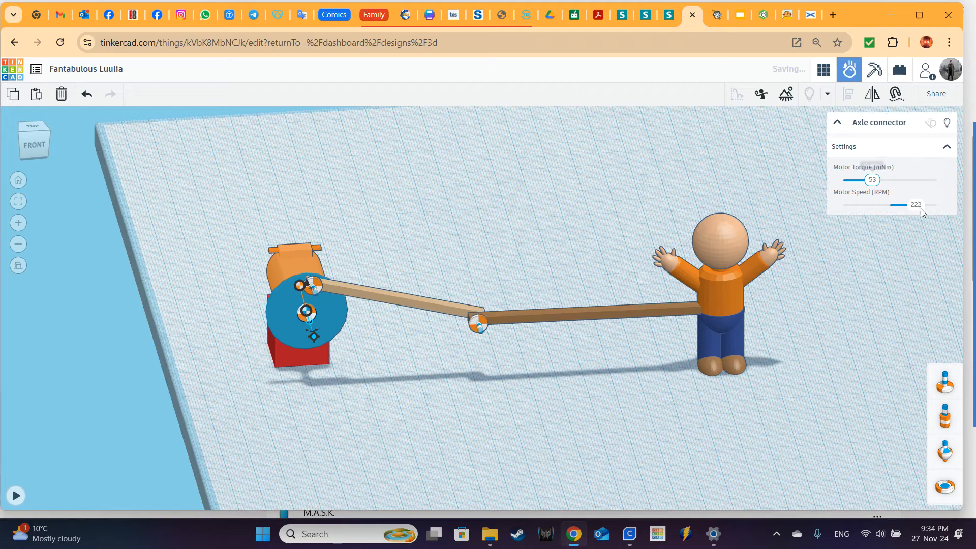
{"action": "left_click_drag", "start_coordinate": [914, 206], "coordinate": [907, 205]}
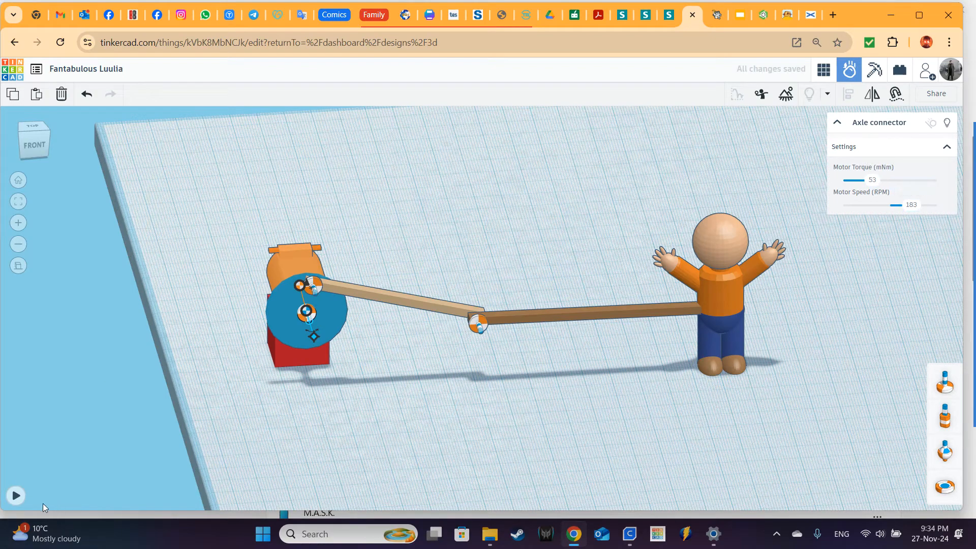
Run the simulation with the reduced motor settings, reset it, and run it again
{"action": "left_click", "coordinate": [16, 495]}
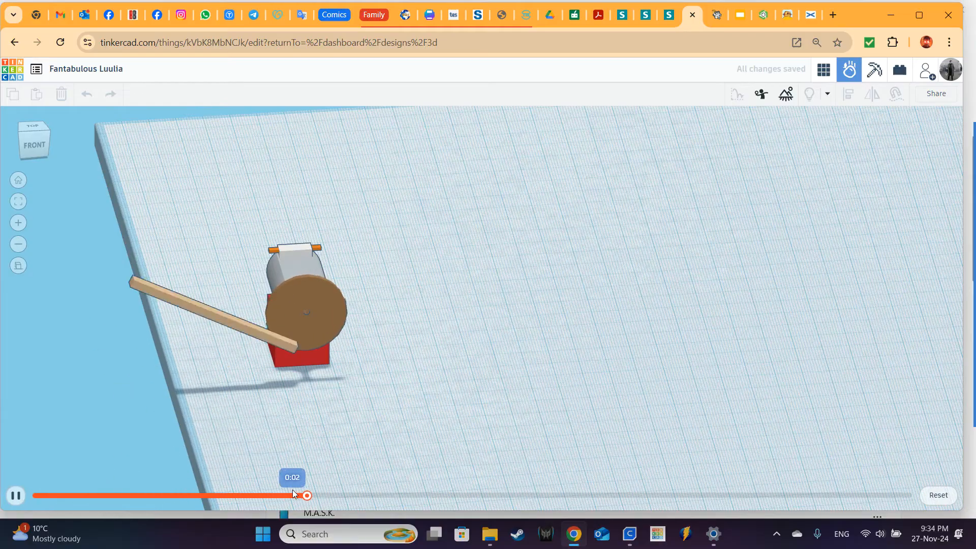
{"action": "left_click", "coordinate": [938, 494]}
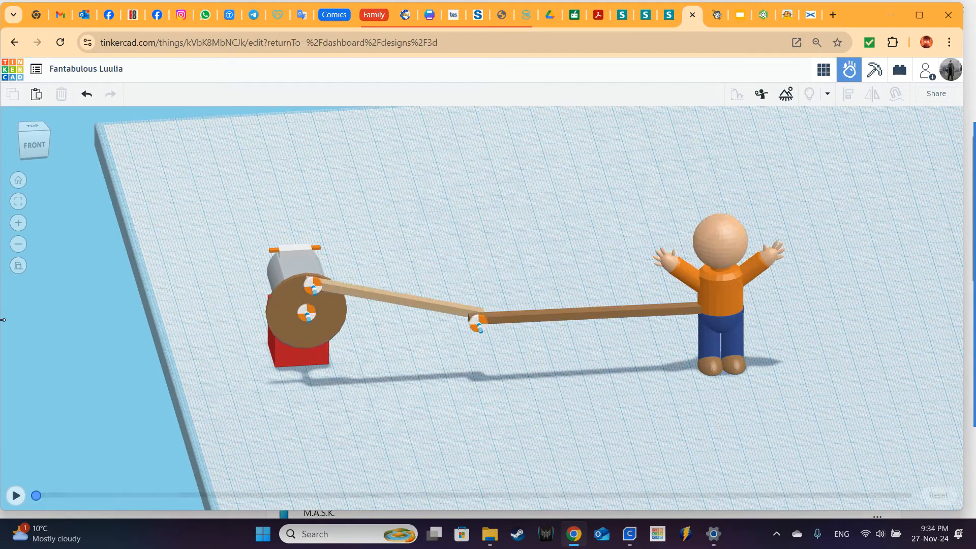
{"action": "left_click", "coordinate": [16, 495]}
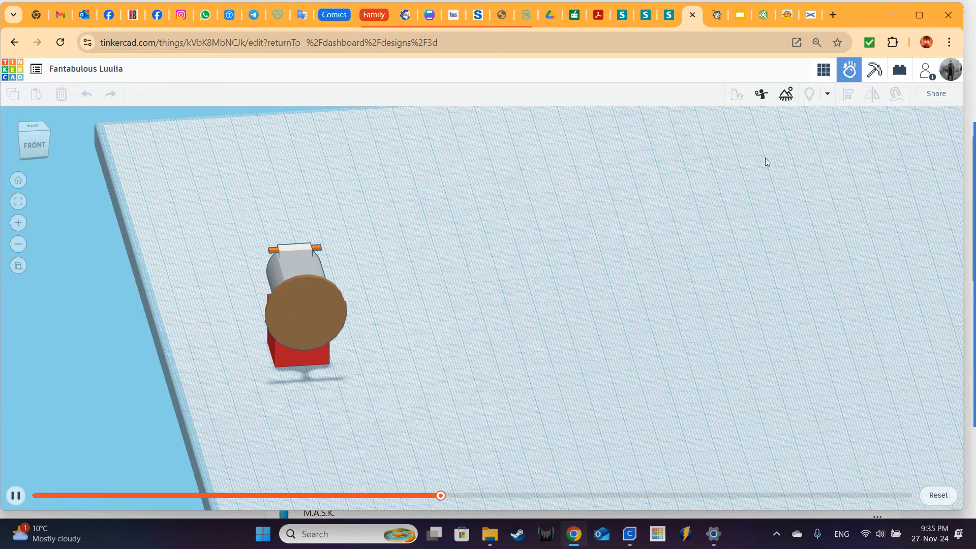
Return to the 3D design editor and place a red box 8 by 20 mm and 35 mm tall beside the horizontal bar
{"action": "left_click", "coordinate": [824, 70]}
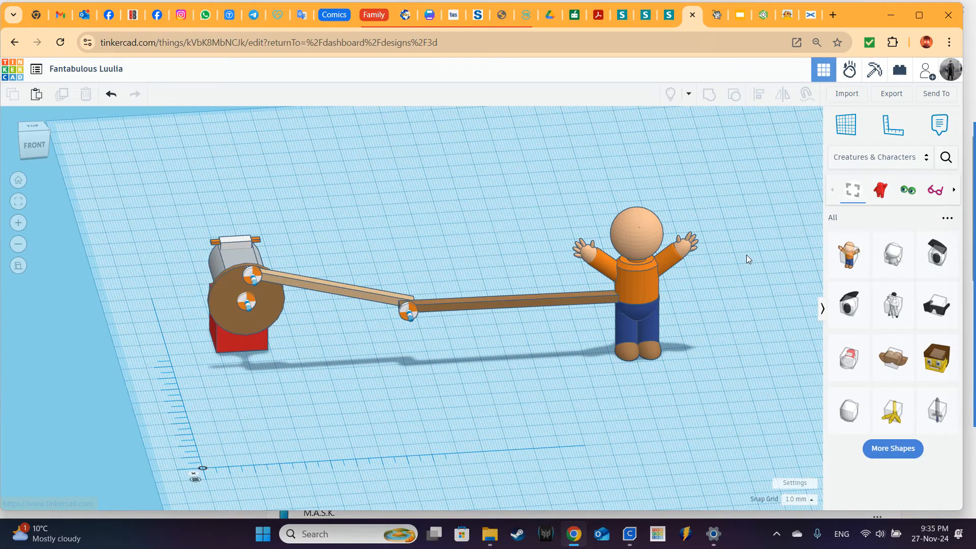
{"action": "right_click_drag", "start_coordinate": [705, 344], "coordinate": [584, 365]}
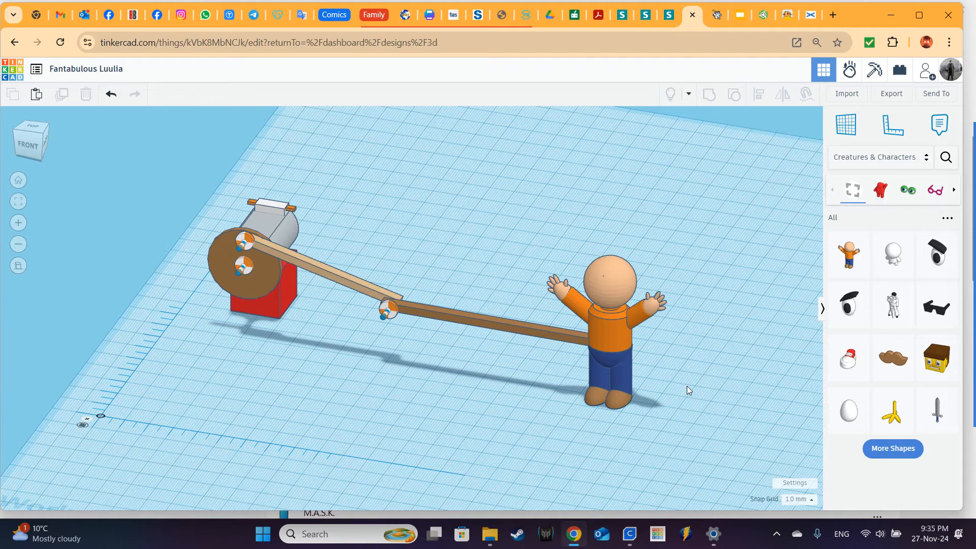
{"action": "scroll", "coordinate": [687, 386], "scroll_direction": "up", "scroll_amount": 5}
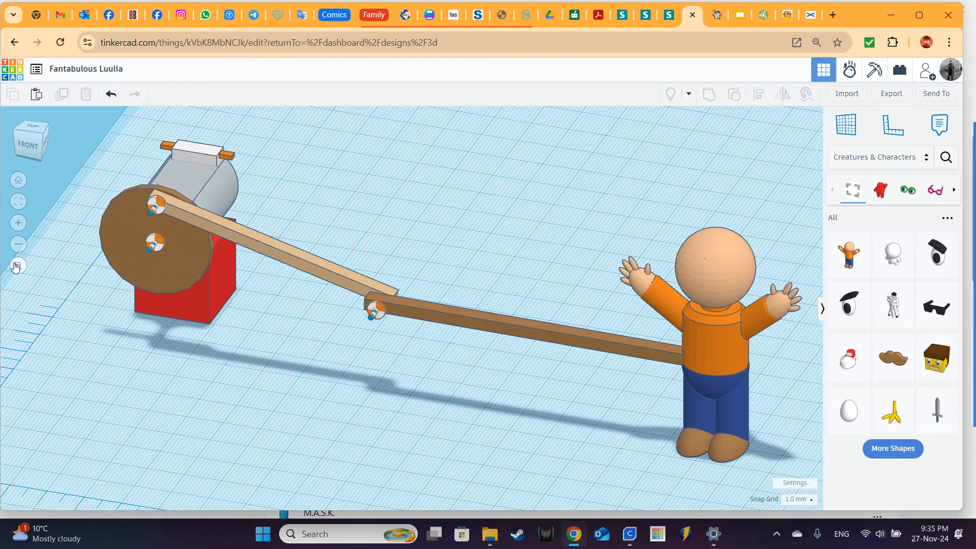
{"action": "left_click", "coordinate": [17, 265]}
{"action": "scroll", "coordinate": [593, 268], "scroll_direction": "down", "scroll_amount": 2}
{"action": "middle_click_drag", "start_coordinate": [593, 268], "coordinate": [398, 255]}
{"action": "scroll", "coordinate": [400, 252], "scroll_direction": "down", "scroll_amount": 1}
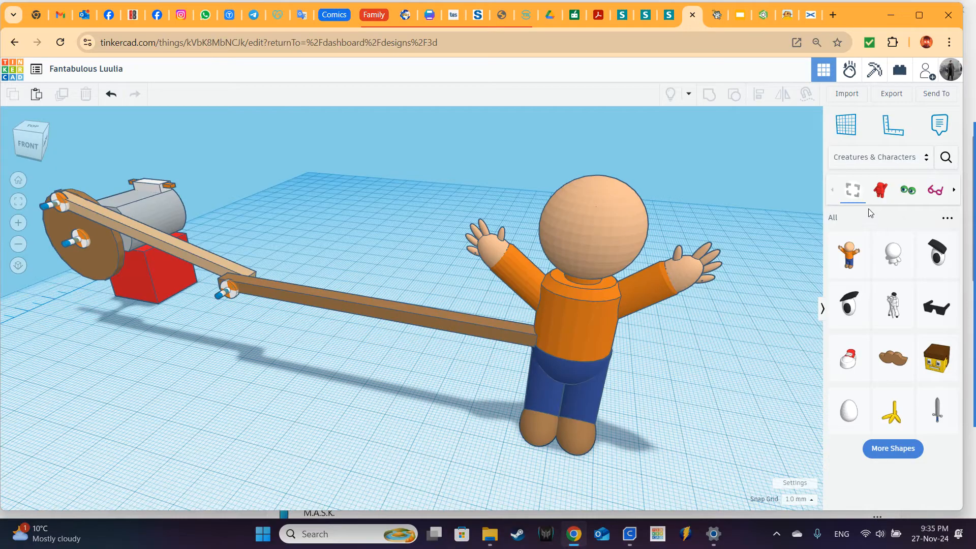
{"action": "left_click", "coordinate": [922, 158]}
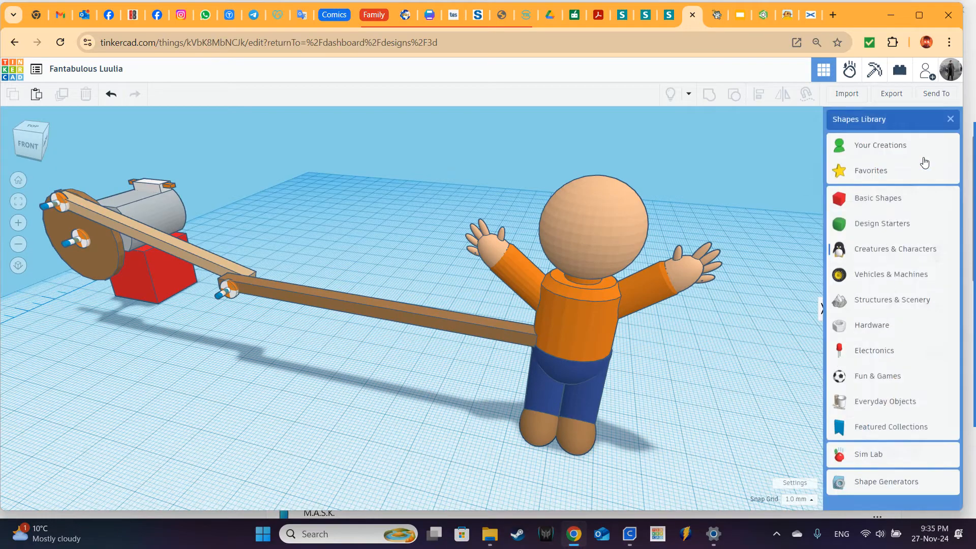
{"action": "left_click", "coordinate": [878, 198]}
{"action": "left_click_drag", "start_coordinate": [934, 202], "coordinate": [342, 406]}
{"action": "left_click_drag", "start_coordinate": [349, 347], "coordinate": [353, 293]}
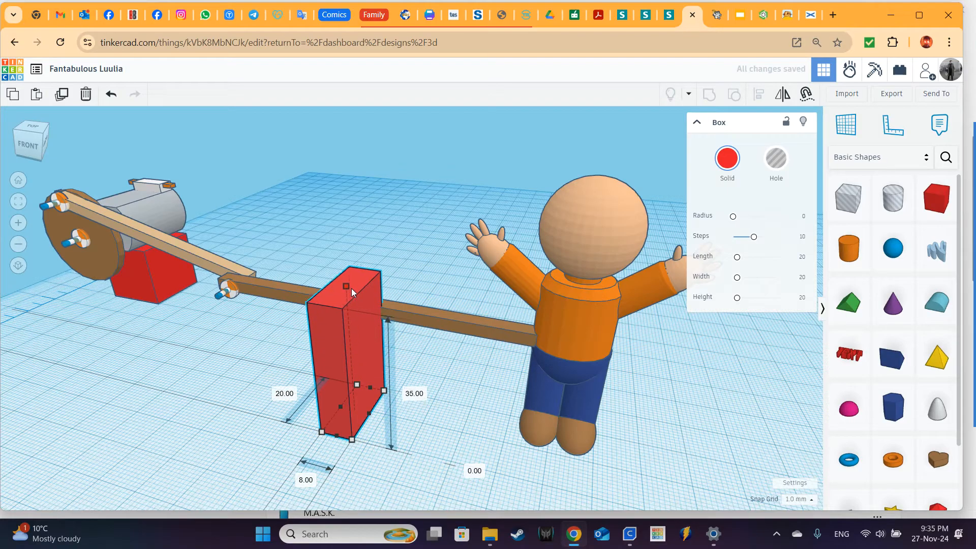
Shift the tall red box slightly farther from the horizontal bar
{"action": "right_click_drag", "start_coordinate": [442, 379], "coordinate": [372, 350]}
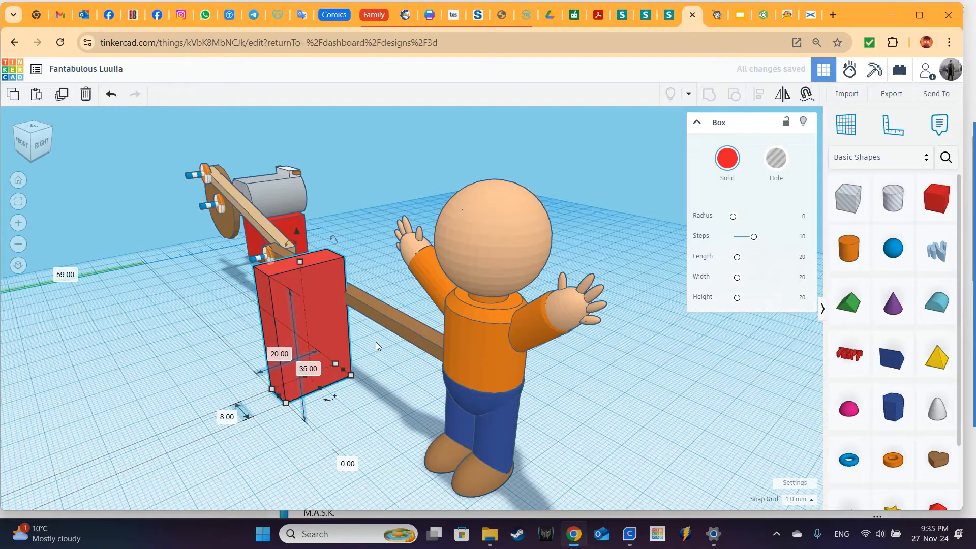
{"action": "left_click_drag", "start_coordinate": [348, 320], "coordinate": [329, 320]}
{"action": "right_click_drag", "start_coordinate": [337, 440], "coordinate": [287, 316]}
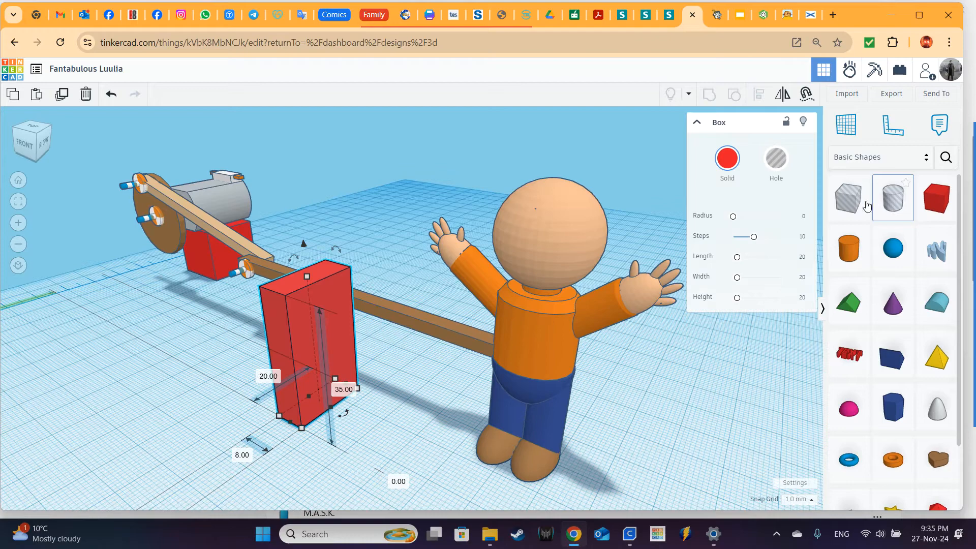
Place a hole box on the red block's face, size it 9 by 10 mm, and push it 13 mm into the block
{"action": "left_click_drag", "start_coordinate": [851, 204], "coordinate": [330, 328]}
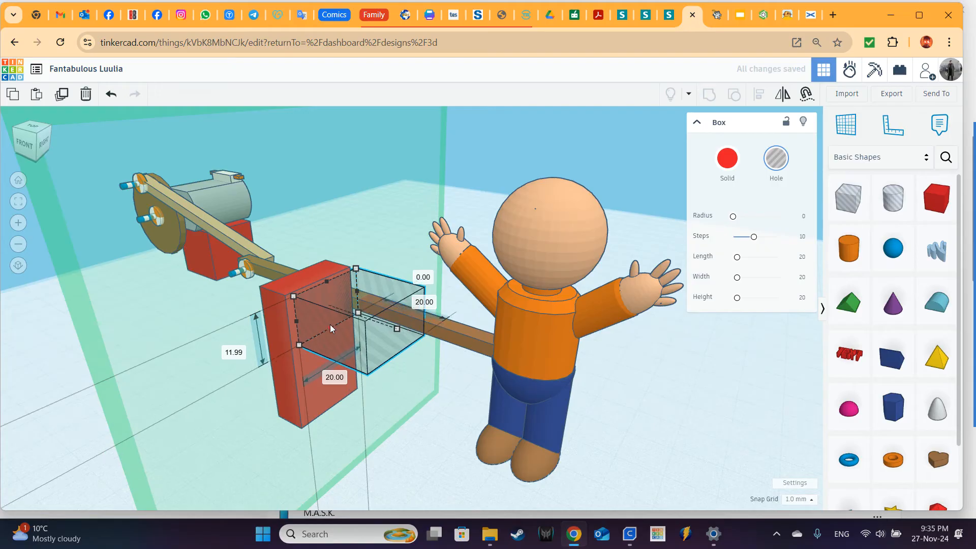
{"action": "left_click_drag", "start_coordinate": [328, 284], "coordinate": [342, 307]}
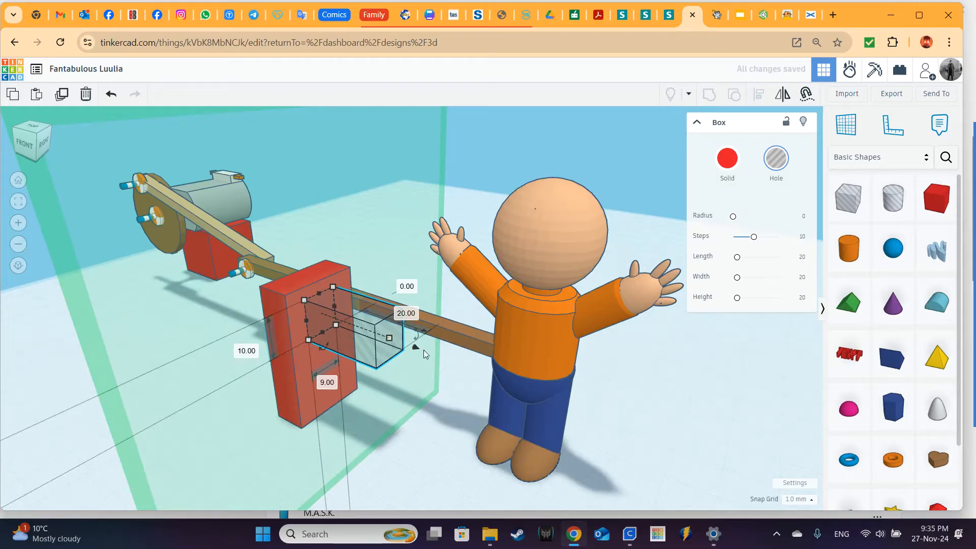
{"action": "left_click_drag", "start_coordinate": [416, 350], "coordinate": [351, 341]}
Lower the hole box about 2 mm within the red block and check its height against the axles from the left side
{"action": "right_click_drag", "start_coordinate": [319, 438], "coordinate": [577, 407]}
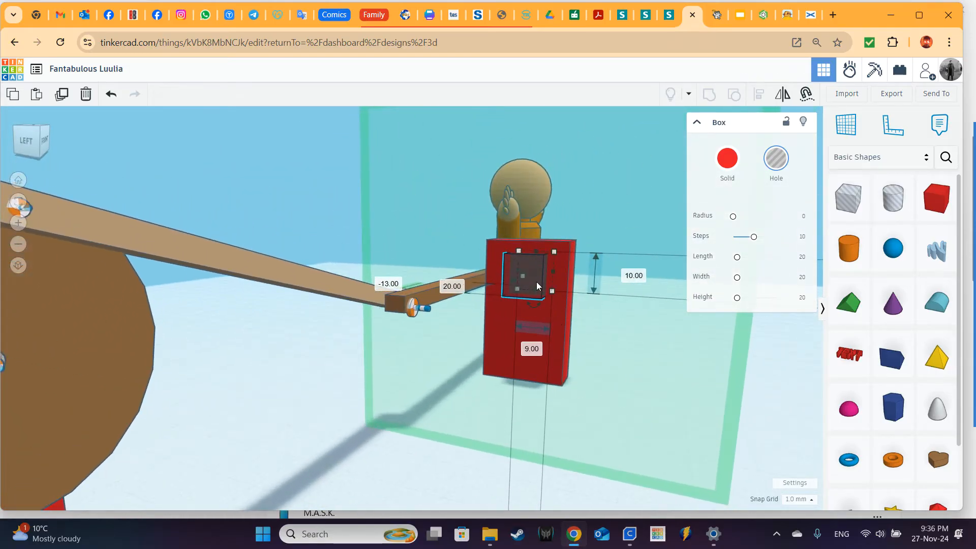
{"action": "key", "text": "Down"}
{"action": "key", "text": "Down"}
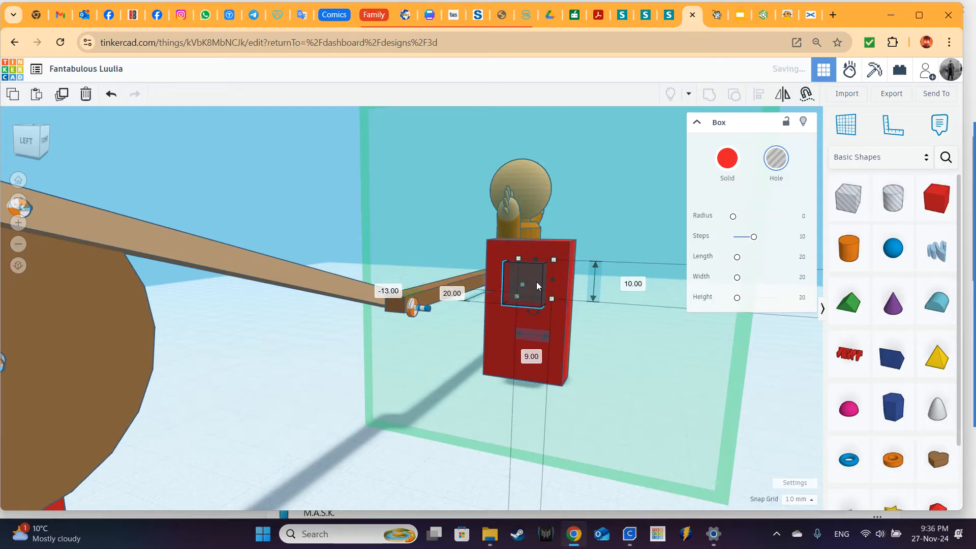
{"action": "left_click", "coordinate": [26, 140]}
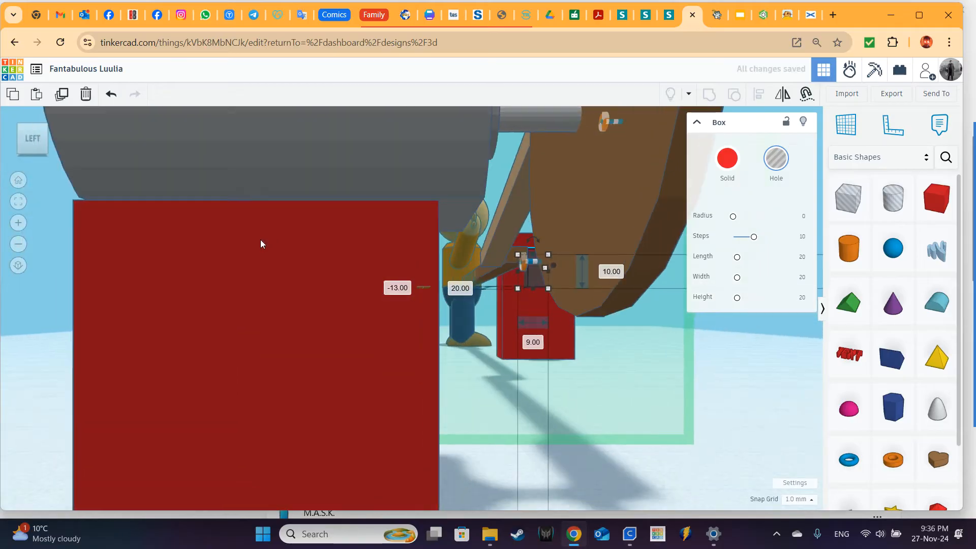
{"action": "left_click", "coordinate": [19, 266]}
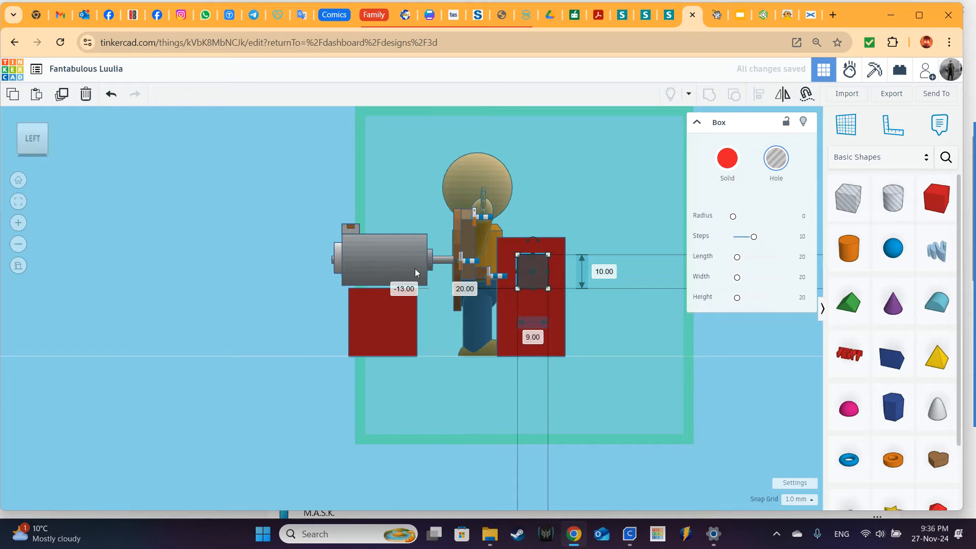
{"action": "right_click_drag", "start_coordinate": [660, 310], "coordinate": [257, 355]}
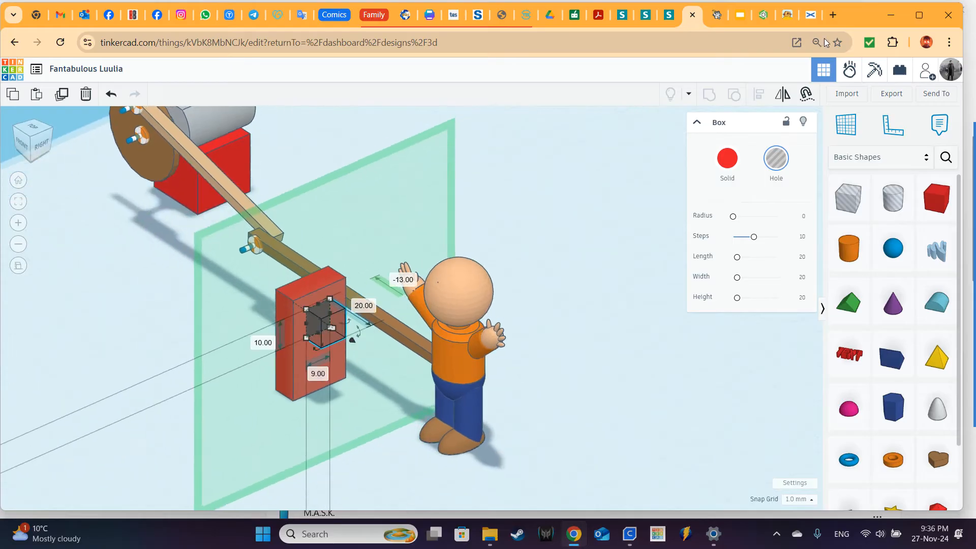
{"action": "left_click", "coordinate": [20, 267]}
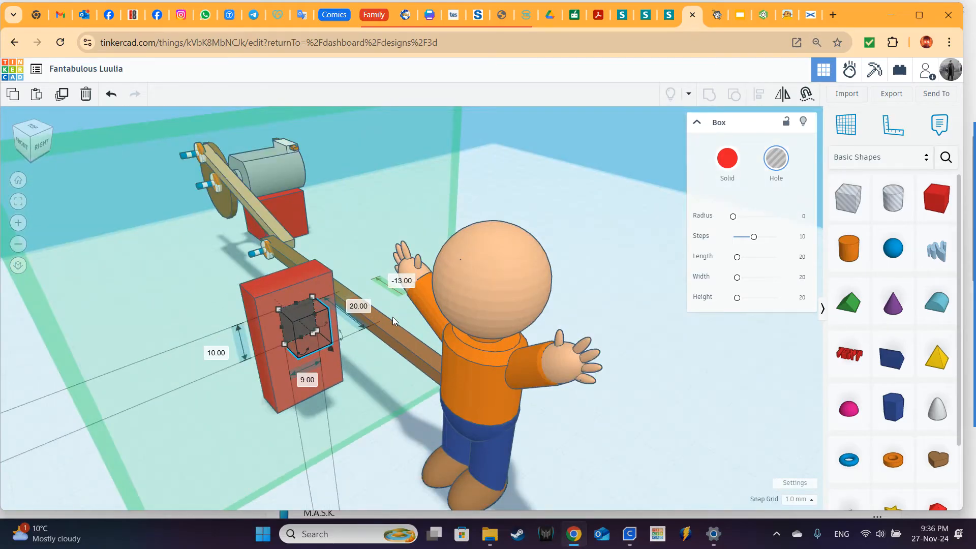
Group the hole box with the red block to cut a rectangular opening through it
{"action": "left_click", "coordinate": [613, 257]}
{"action": "right_click_drag", "start_coordinate": [614, 258], "coordinate": [585, 301]}
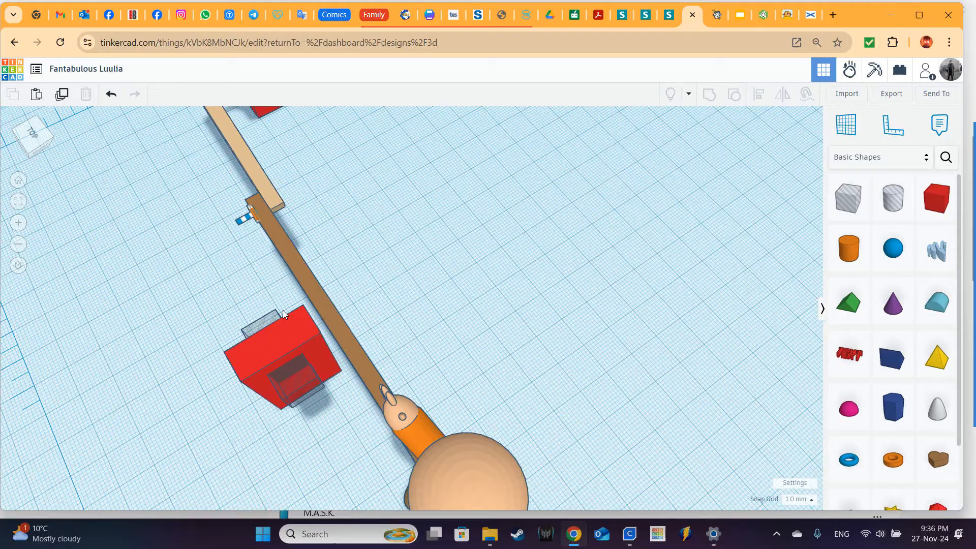
{"action": "left_click", "coordinate": [263, 323]}
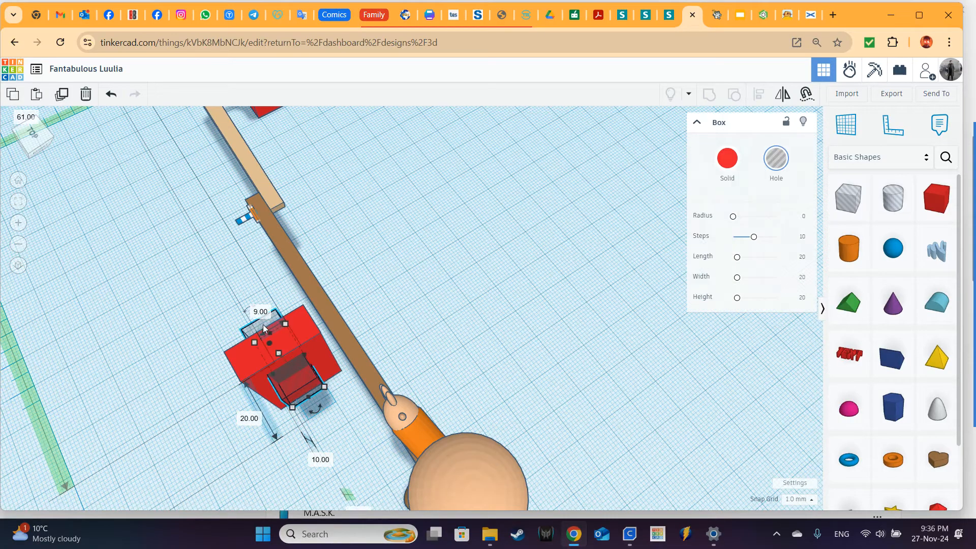
{"action": "left_click", "coordinate": [250, 357], "text": "shift"}
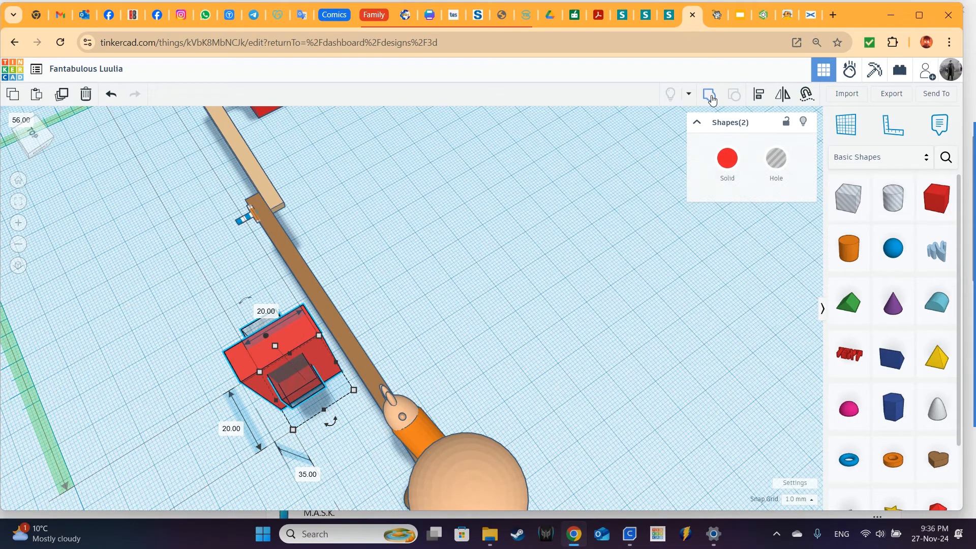
{"action": "left_click", "coordinate": [712, 98]}
{"action": "right_click_drag", "start_coordinate": [420, 303], "coordinate": [449, 233]}
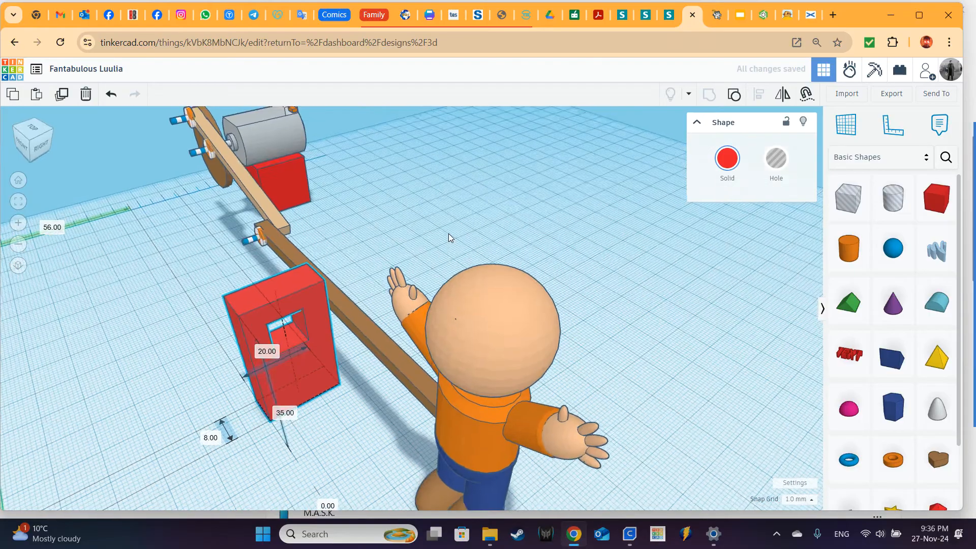
Move the red block onto the horizontal bar so that the bar passes through its opening
{"action": "left_click_drag", "start_coordinate": [285, 350], "coordinate": [173, 394]}
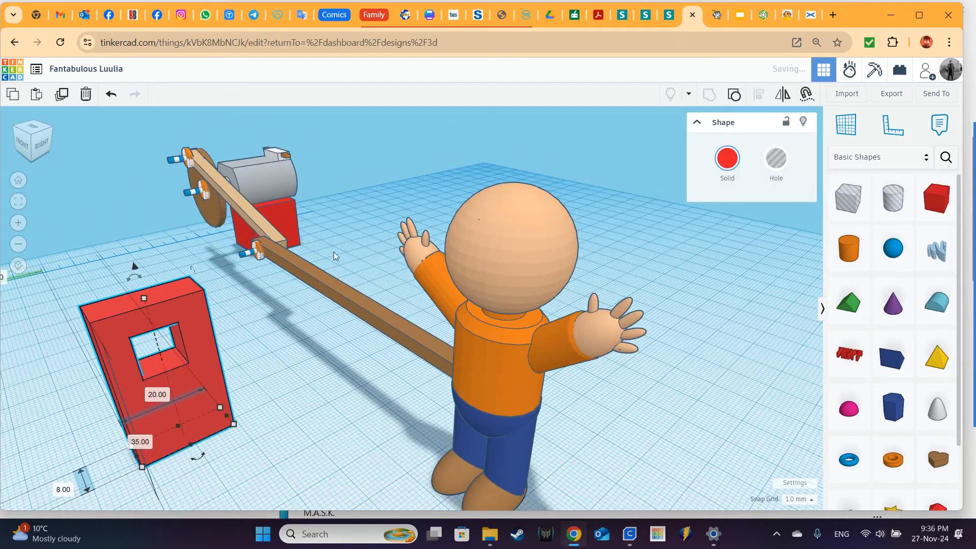
{"action": "scroll", "coordinate": [291, 263], "scroll_direction": "down", "scroll_amount": 1}
{"action": "right_click_drag", "start_coordinate": [298, 399], "coordinate": [324, 400]}
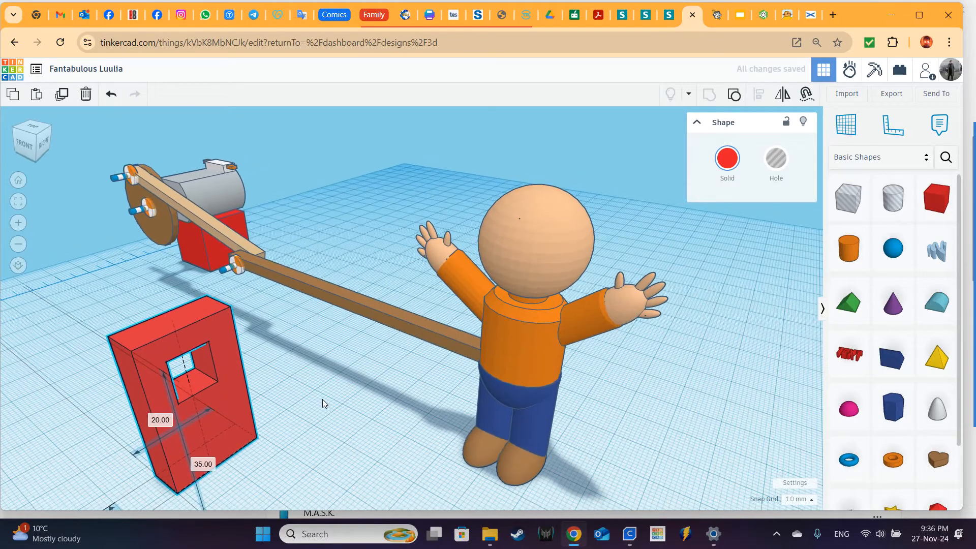
{"action": "left_click_drag", "start_coordinate": [226, 412], "coordinate": [334, 327]}
{"action": "right_click_drag", "start_coordinate": [355, 386], "coordinate": [283, 379]}
{"action": "right_click_drag", "start_coordinate": [252, 328], "coordinate": [299, 345]}
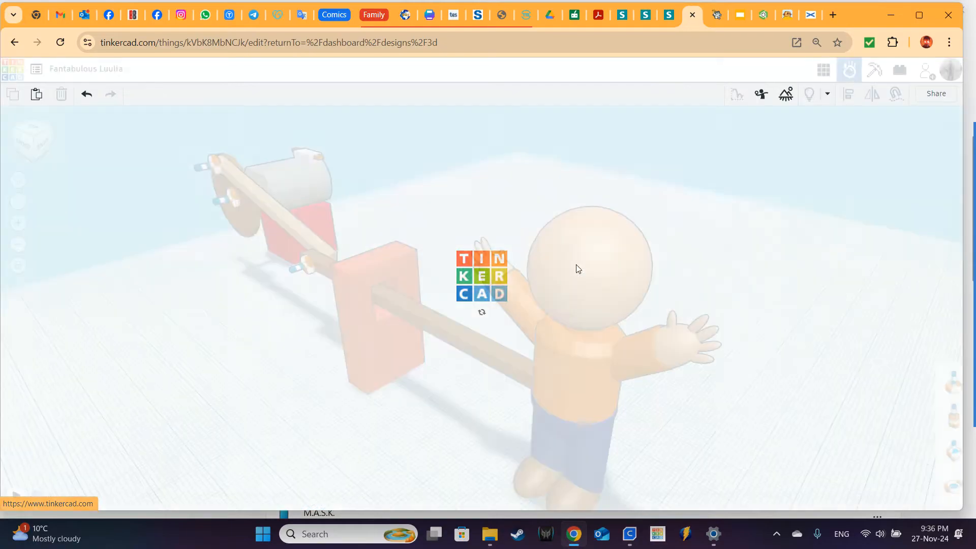
Make the slotted red guide block static so that it stays fixed during the simulation
{"action": "scroll", "coordinate": [476, 306], "scroll_direction": "up", "scroll_amount": 3}
{"action": "scroll", "coordinate": [424, 324], "scroll_direction": "up", "scroll_amount": 1}
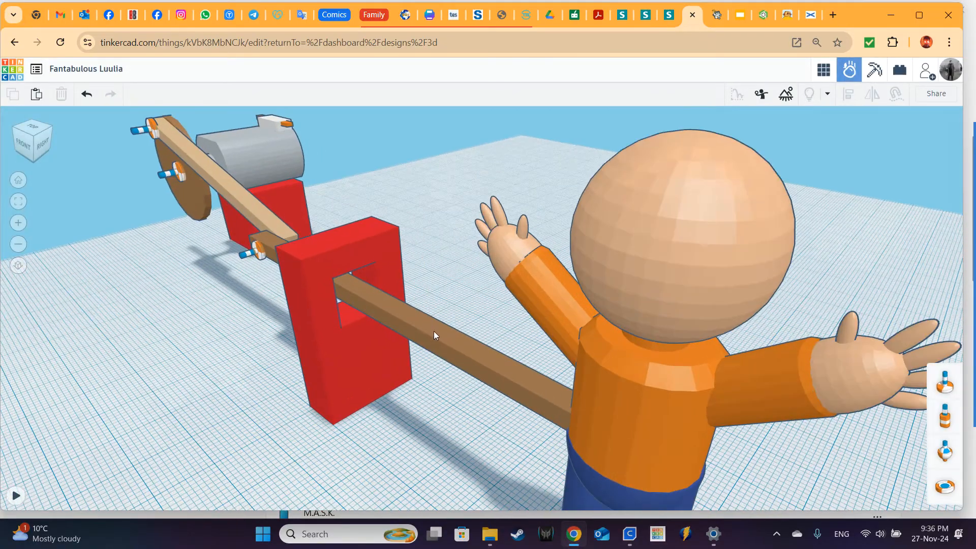
{"action": "middle_click_drag", "start_coordinate": [484, 301], "coordinate": [529, 251]}
{"action": "left_click", "coordinate": [404, 328]}
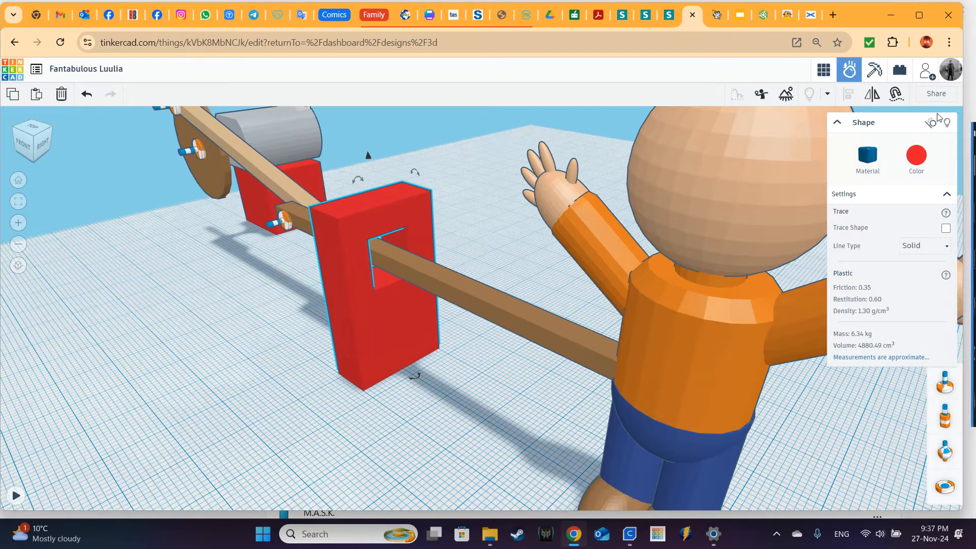
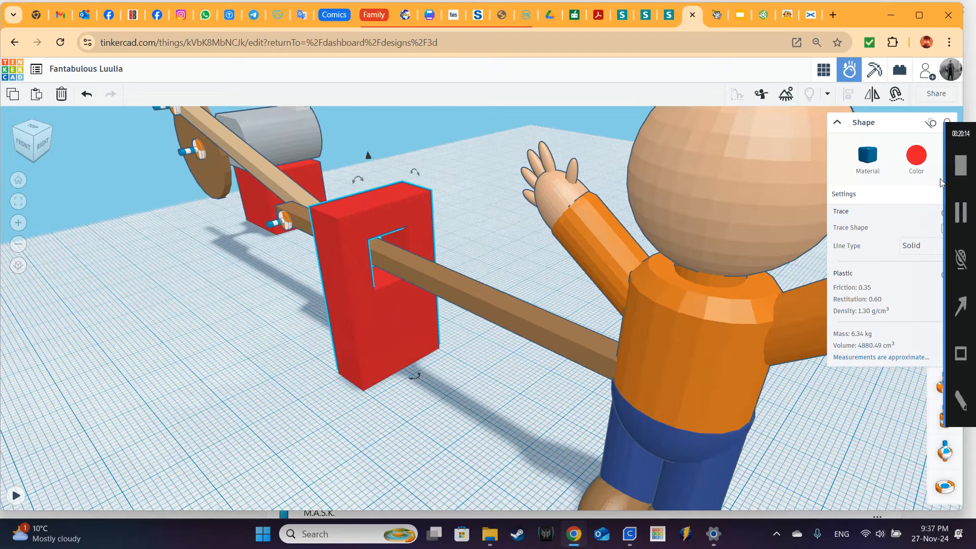
{"action": "left_click", "coordinate": [930, 124]}
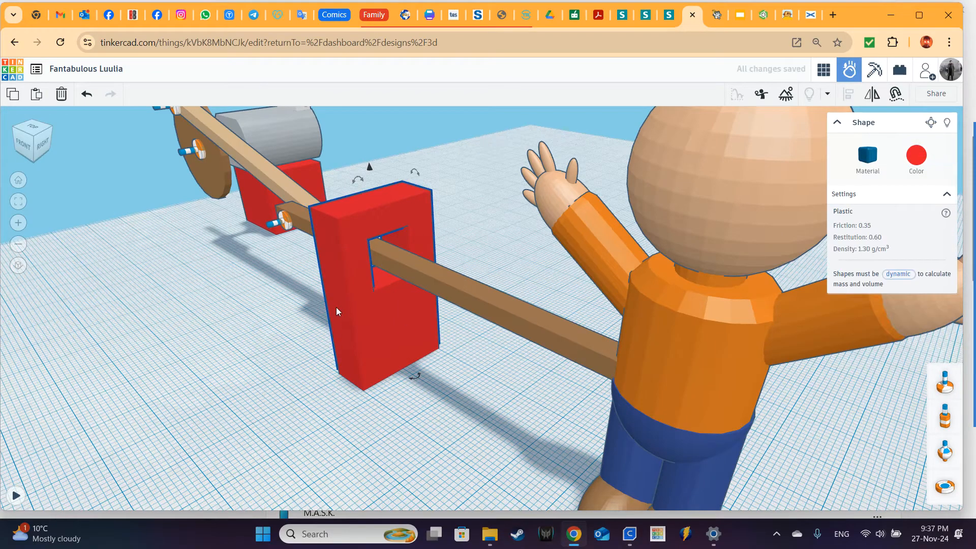
Place a slider connector on the red guide block beside its opening and link it to the horizontal bar that holds the goalkeeper
{"action": "mouse_move", "coordinate": [973, 344]}
{"action": "left_click_drag", "start_coordinate": [946, 423], "coordinate": [447, 265]}
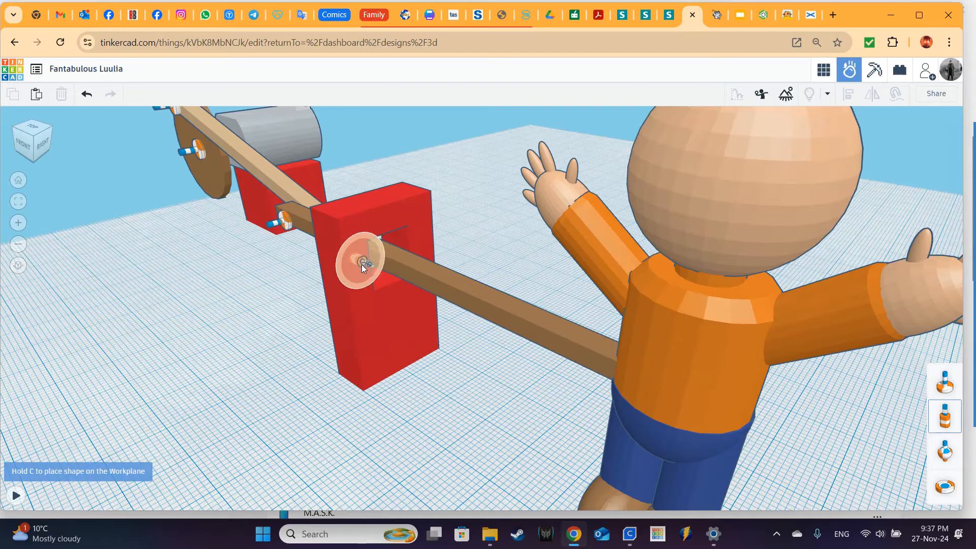
{"action": "left_click_drag", "start_coordinate": [364, 269], "coordinate": [367, 271]}
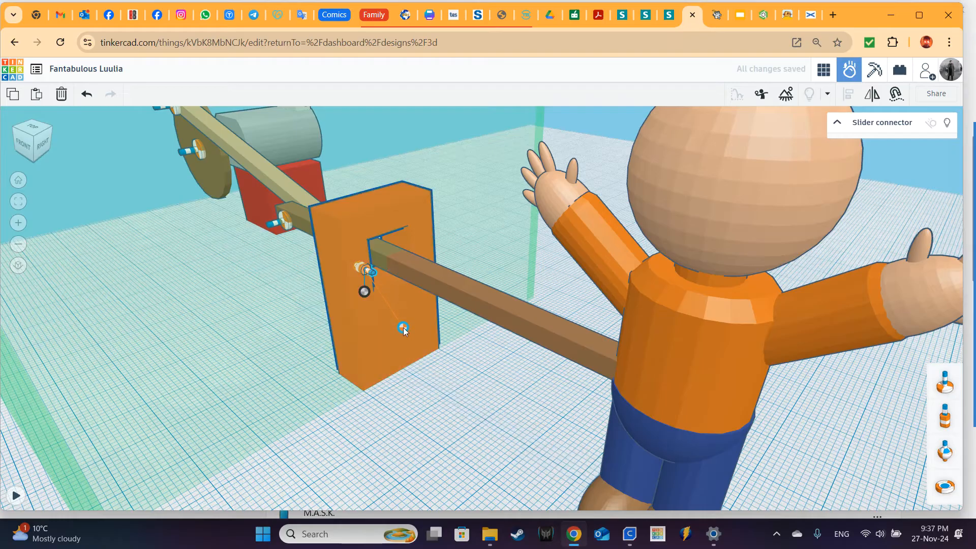
{"action": "left_click", "coordinate": [404, 331]}
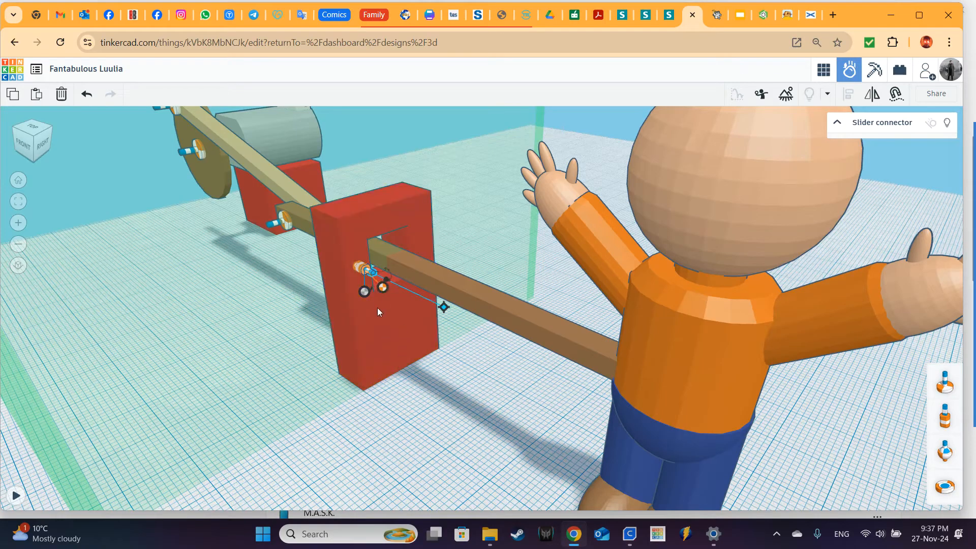
{"action": "left_click_drag", "start_coordinate": [365, 295], "coordinate": [429, 273]}
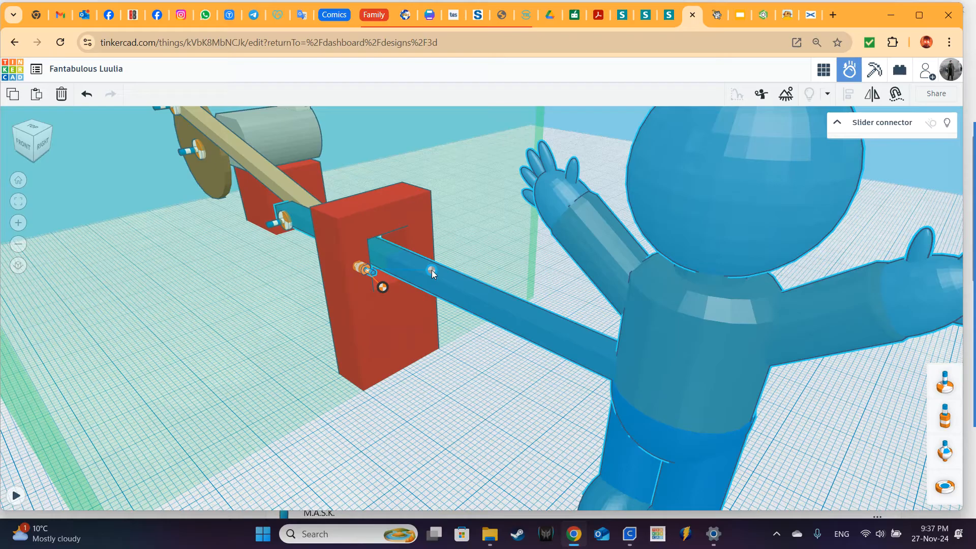
{"action": "left_click_drag", "start_coordinate": [432, 270], "coordinate": [425, 270]}
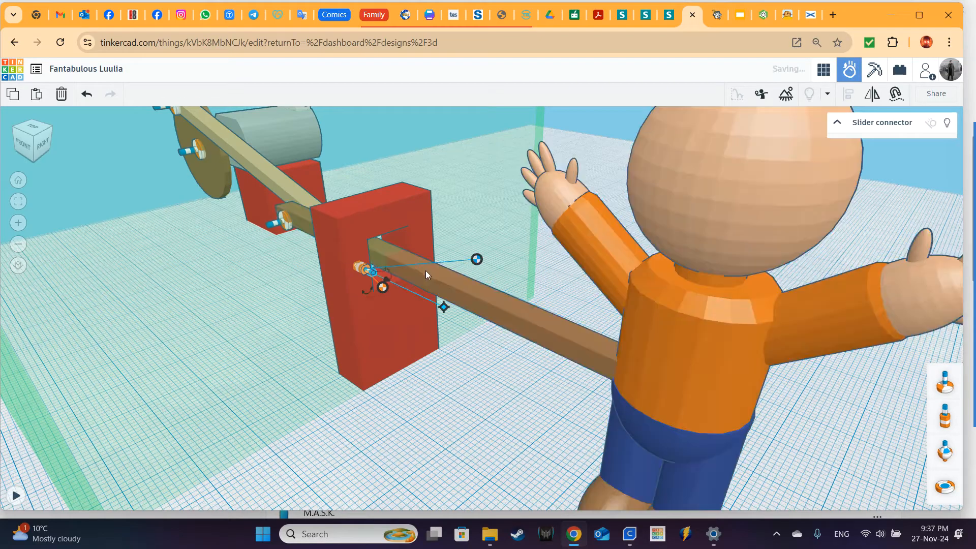
Run the simulation, examine the bar and goalkeeper's sideways motion from several angles, and reset it
{"action": "scroll", "coordinate": [462, 279], "scroll_direction": "down", "scroll_amount": 3}
{"action": "scroll", "coordinate": [462, 282], "scroll_direction": "down", "scroll_amount": 2}
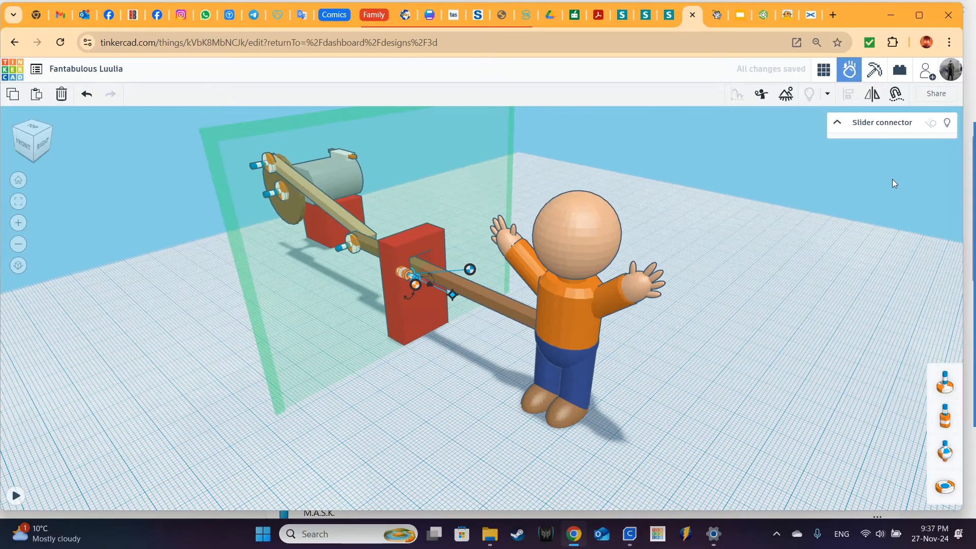
{"action": "right_click_drag", "start_coordinate": [316, 449], "coordinate": [484, 417]}
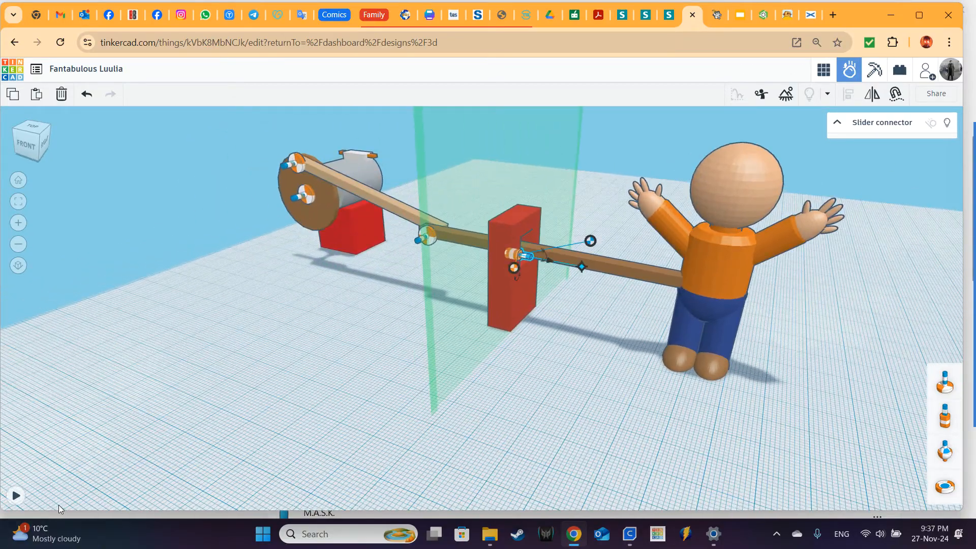
{"action": "left_click", "coordinate": [17, 497]}
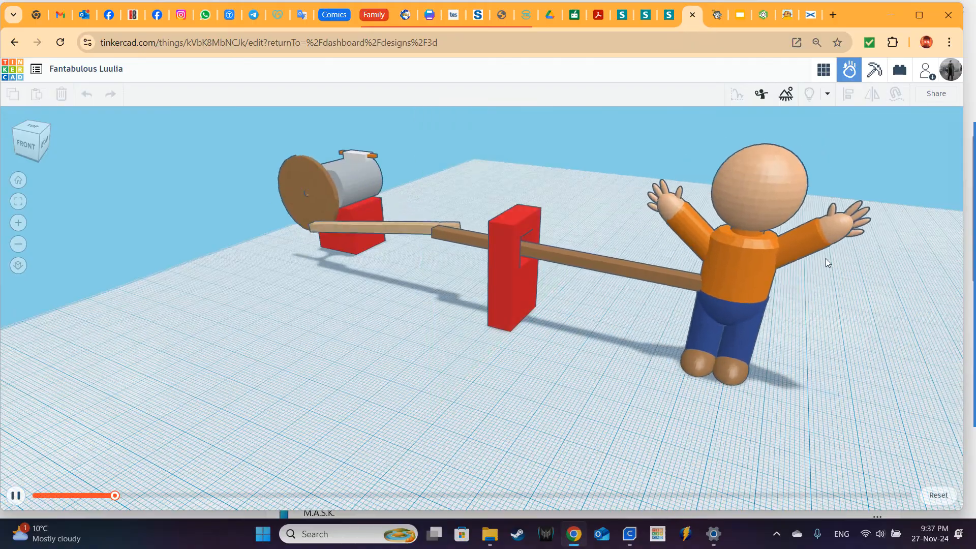
{"action": "right_click_drag", "start_coordinate": [892, 246], "coordinate": [970, 227]}
{"action": "mouse_move", "coordinate": [937, 224]}
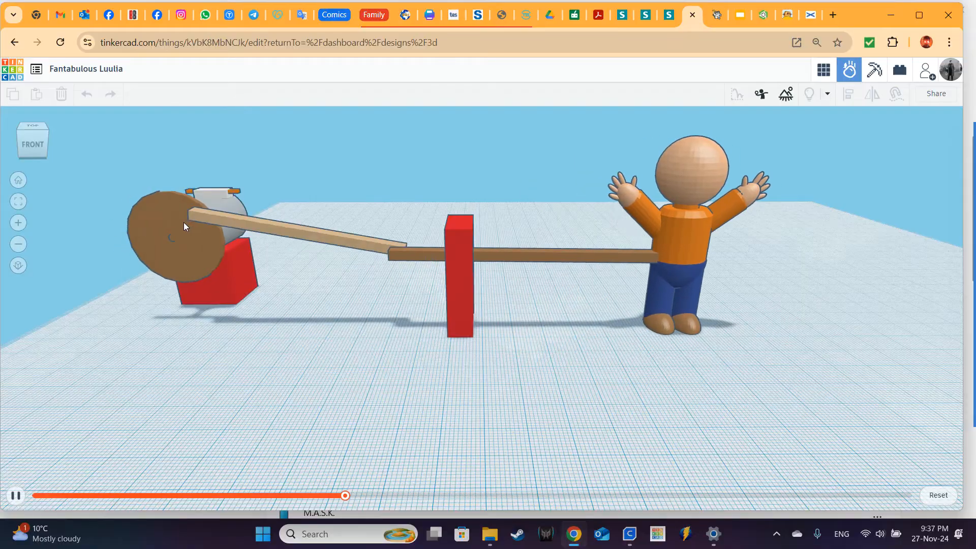
{"action": "right_click_drag", "start_coordinate": [723, 361], "coordinate": [677, 383]}
{"action": "scroll", "coordinate": [691, 339], "scroll_direction": "down", "scroll_amount": 2}
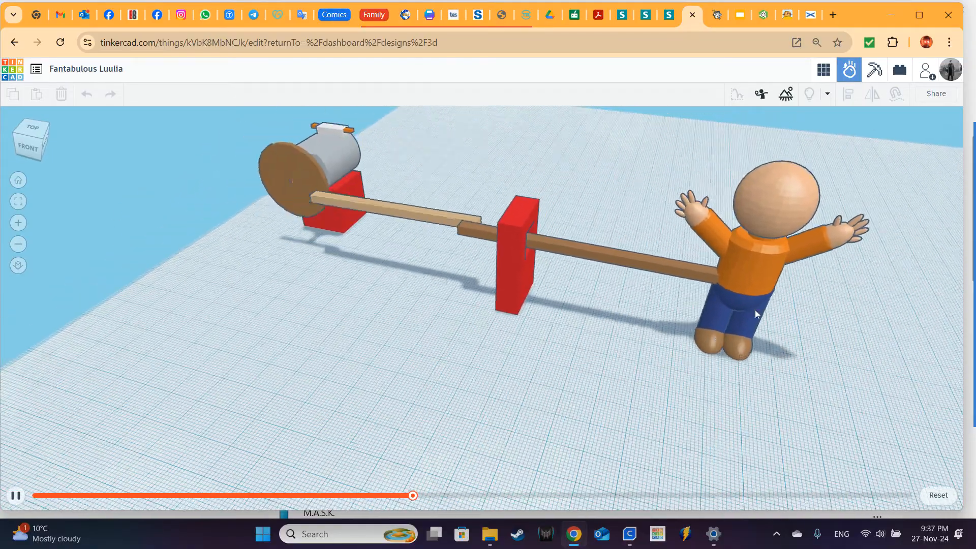
{"action": "middle_click_drag", "start_coordinate": [852, 283], "coordinate": [763, 359]}
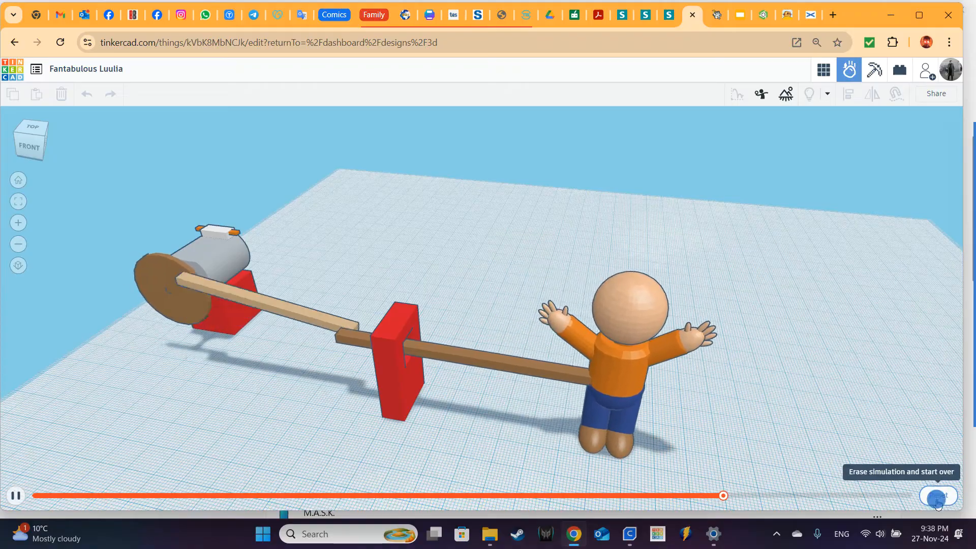
{"action": "left_click", "coordinate": [940, 498]}
Return to the 3D design workspace, place a cylinder behind the horizontal bar and reshape it into a post about 11 mm wide and 89 mm high
{"action": "left_click", "coordinate": [824, 71]}
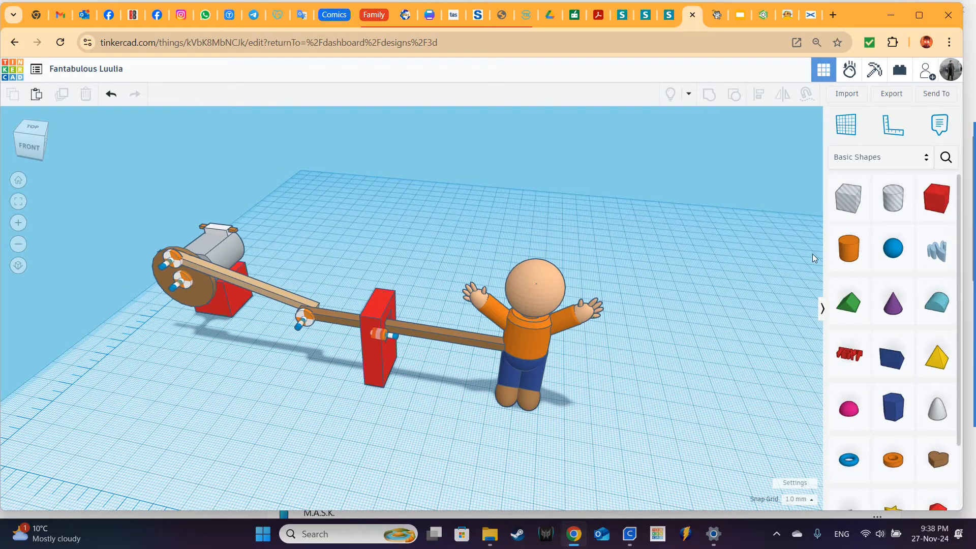
{"action": "middle_click_drag", "start_coordinate": [701, 287], "coordinate": [719, 295]}
{"action": "right_click_drag", "start_coordinate": [711, 314], "coordinate": [730, 317]}
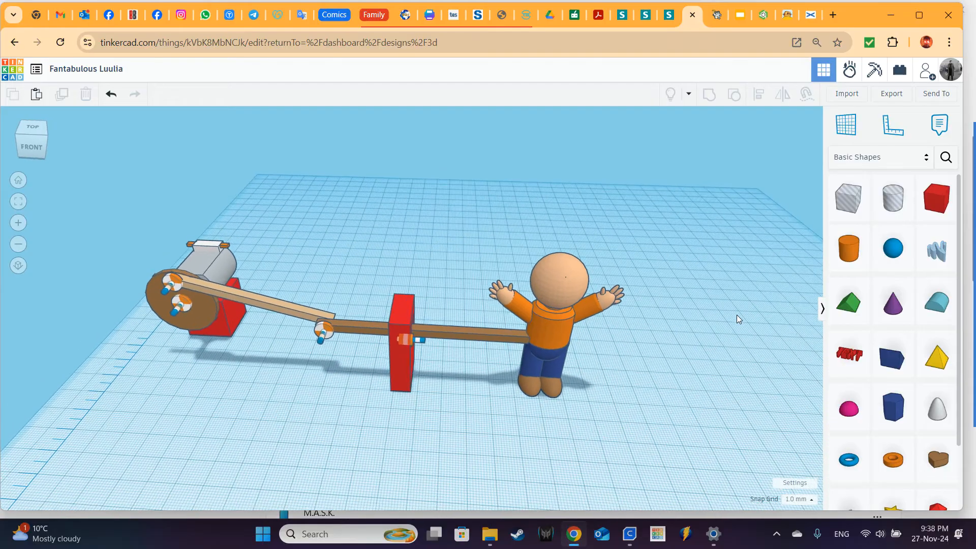
{"action": "scroll", "coordinate": [856, 289], "scroll_direction": "down", "scroll_amount": 2}
{"action": "scroll", "coordinate": [857, 289], "scroll_direction": "up", "scroll_amount": 2}
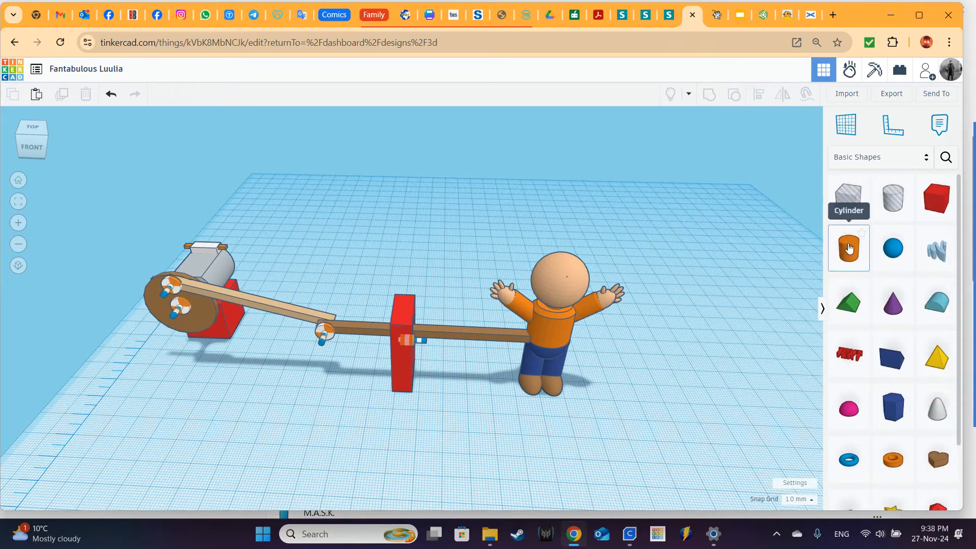
{"action": "left_click_drag", "start_coordinate": [849, 248], "coordinate": [444, 323]}
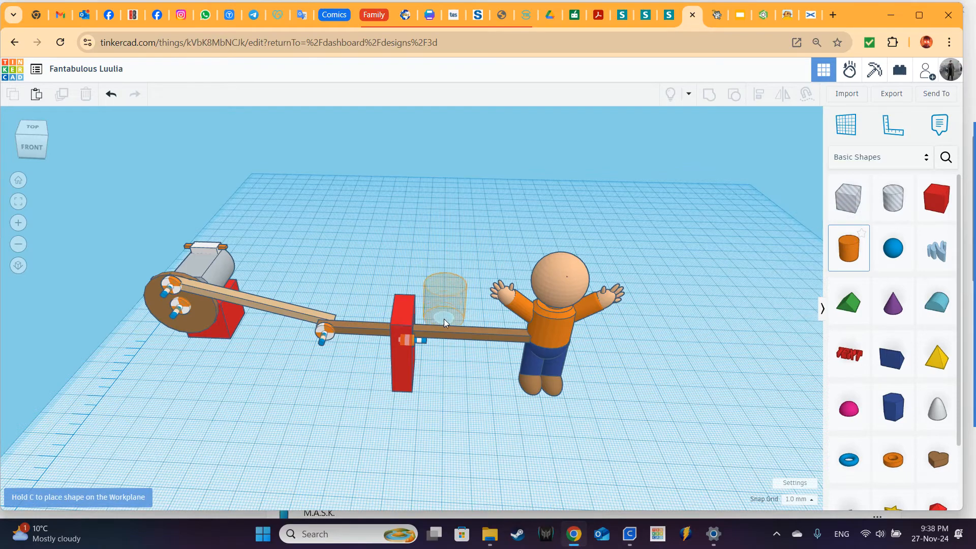
{"action": "left_click", "coordinate": [444, 323]}
{"action": "mouse_move", "coordinate": [675, 364]}
{"action": "right_mouse_down"}
{"action": "mouse_move", "coordinate": [679, 373]}
{"action": "mouse_move", "coordinate": [673, 364]}
{"action": "right_mouse_up"}
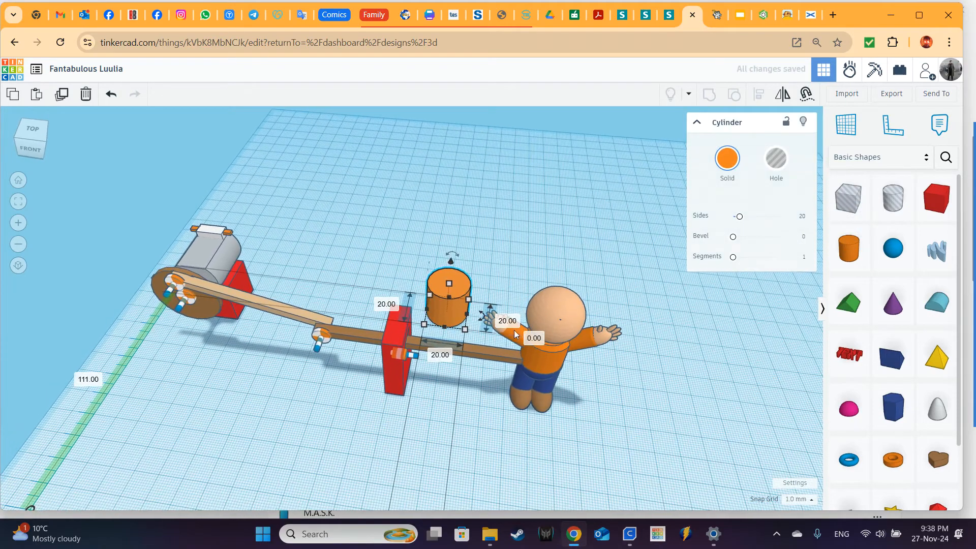
{"action": "left_click_drag", "start_coordinate": [465, 330], "coordinate": [513, 150], "text": "shift"}
Colour the post grey and scale it down proportionally to about 7.91 mm wide and 67 mm high
{"action": "left_click", "coordinate": [729, 161]}
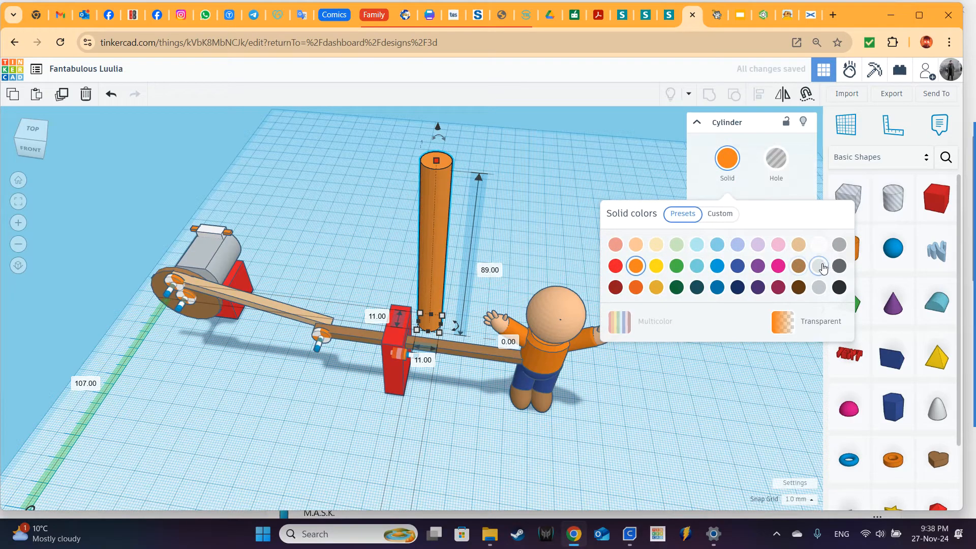
{"action": "left_click", "coordinate": [819, 265]}
{"action": "mouse_move", "coordinate": [525, 234]}
{"action": "right_mouse_down"}
{"action": "mouse_move", "coordinate": [544, 224]}
{"action": "mouse_move", "coordinate": [527, 180]}
{"action": "mouse_move", "coordinate": [588, 205]}
{"action": "mouse_move", "coordinate": [568, 185]}
{"action": "mouse_move", "coordinate": [453, 231]}
{"action": "mouse_move", "coordinate": [524, 246]}
{"action": "right_mouse_up"}
{"action": "left_click", "coordinate": [818, 290]}
{"action": "left_click_drag", "start_coordinate": [300, 213], "coordinate": [305, 260], "text": "shift"}
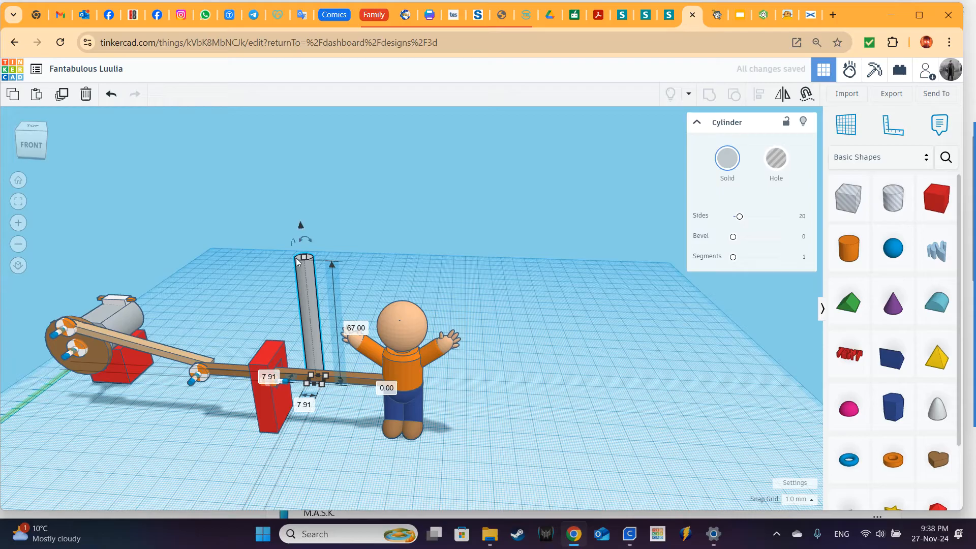
Duplicate the goal post and move the copy straight across to the other side of the goalkeeper
{"action": "key", "text": "ctrl+d"}
{"action": "key", "text": "Right"}
{"action": "key", "text": "Right"}
{"action": "key", "text": "Right"}
{"action": "key", "text": "Right"}
{"action": "key", "text": "Right"}
{"action": "key", "text": "Right"}
{"action": "key", "text": "Right"}
{"action": "key", "text": "Right"}
{"action": "key", "text": "Right"}
{"action": "key", "text": "Right"}
{"action": "key", "text": "Right"}
{"action": "key", "text": "Right"}
{"action": "key", "text": "Right"}
{"action": "key", "text": "Right"}
{"action": "key", "text": "Right"}
{"action": "key", "text": "Right"}
{"action": "key", "text": "Right"}
{"action": "key", "text": "Right"}
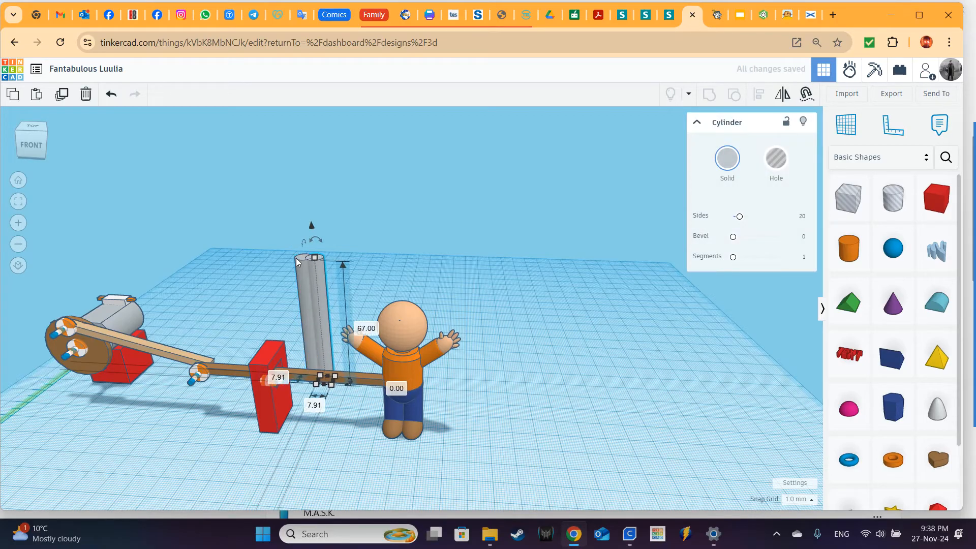
{"action": "key", "text": "Right"}
{"action": "key", "text": "Right"}
{"action": "key", "text": "Right"}
{"action": "key", "text": "Right"}
{"action": "key", "text": "Right"}
{"action": "key", "text": "Right"}
{"action": "key", "text": "Right"}
{"action": "key", "text": "Right"}
{"action": "key", "text": "Right"}
{"action": "key", "text": "Right"}
{"action": "key", "text": "Right"}
{"action": "key", "text": "Right"}
{"action": "key", "text": "Right"}
{"action": "key", "text": "Right"}
{"action": "key", "text": "Right"}
{"action": "key", "text": "Right"}
{"action": "key", "text": "Right"}
{"action": "key", "text": "Right"}
{"action": "key", "text": "Right"}
{"action": "key", "text": "Right"}
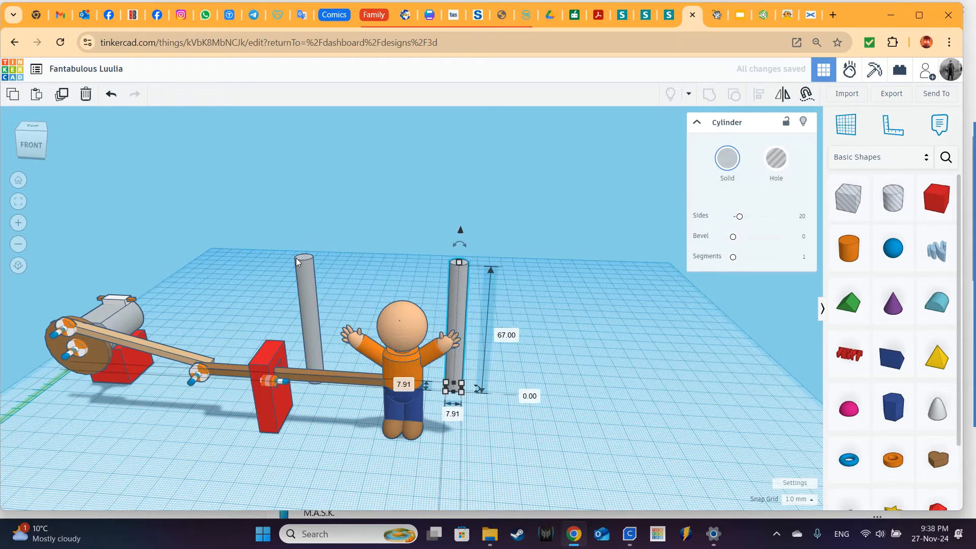
{"action": "key", "text": "Right"}
{"action": "key", "text": "Right"}
{"action": "key", "text": "Right"}
{"action": "key", "text": "Right"}
{"action": "key", "text": "Right"}
{"action": "key", "text": "Right"}
{"action": "key", "text": "Right"}
{"action": "key", "text": "Right"}
{"action": "key", "text": "Right"}
{"action": "key", "text": "Right"}
{"action": "key", "text": "Right"}
{"action": "key", "text": "Right"}
{"action": "key", "text": "Right"}
{"action": "key", "text": "Right"}
{"action": "key", "text": "Right"}
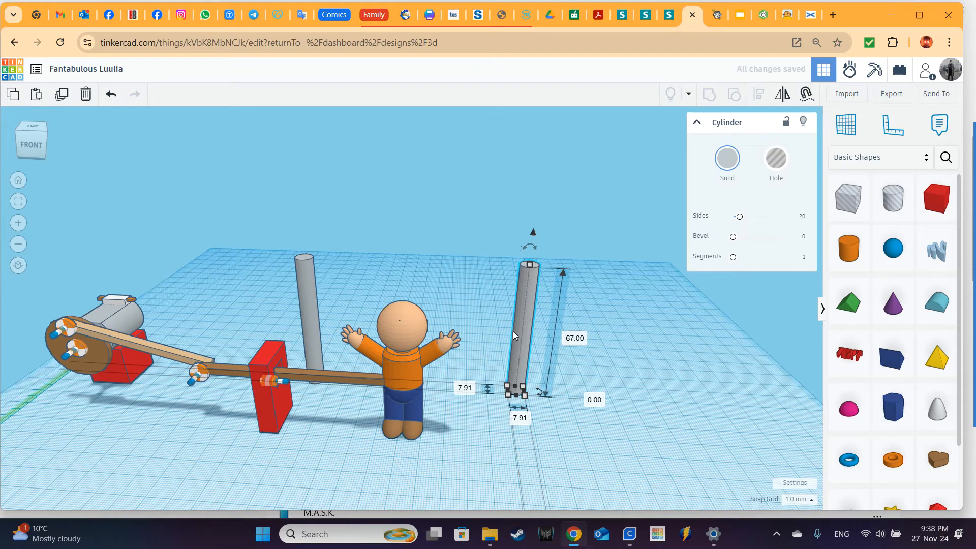
Duplicate the second post, rotate the copy 90° to lie horizontally as a crossbar, and move it over to the first post
{"action": "key", "text": "ctrl+d"}
{"action": "left_click_drag", "start_coordinate": [752, 326], "coordinate": [619, 313]}
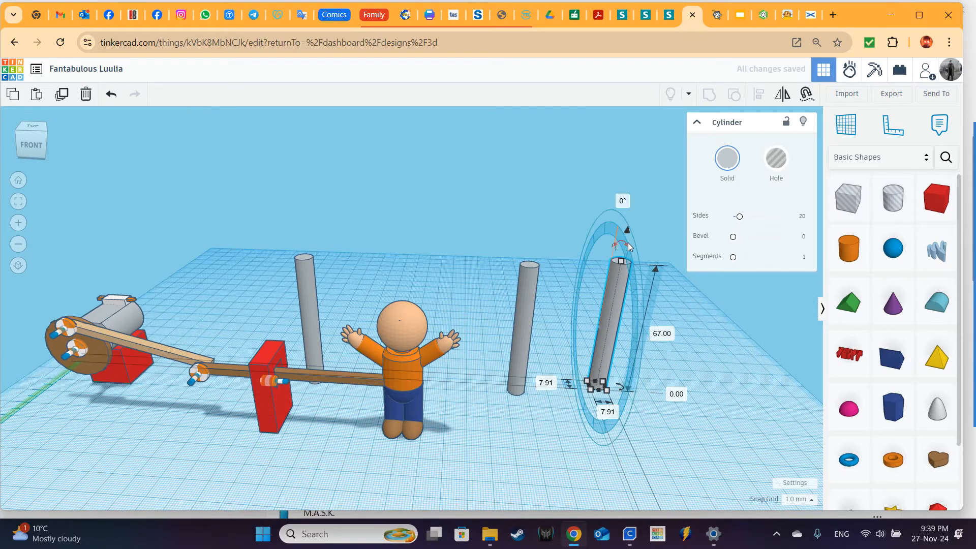
{"action": "left_click_drag", "start_coordinate": [604, 240], "coordinate": [519, 297]}
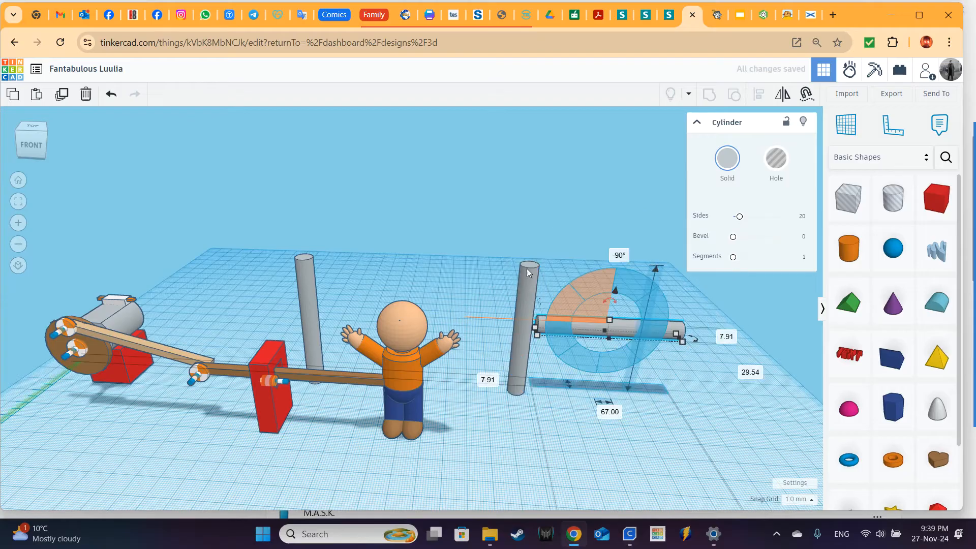
{"action": "left_click_drag", "start_coordinate": [576, 321], "coordinate": [326, 302]}
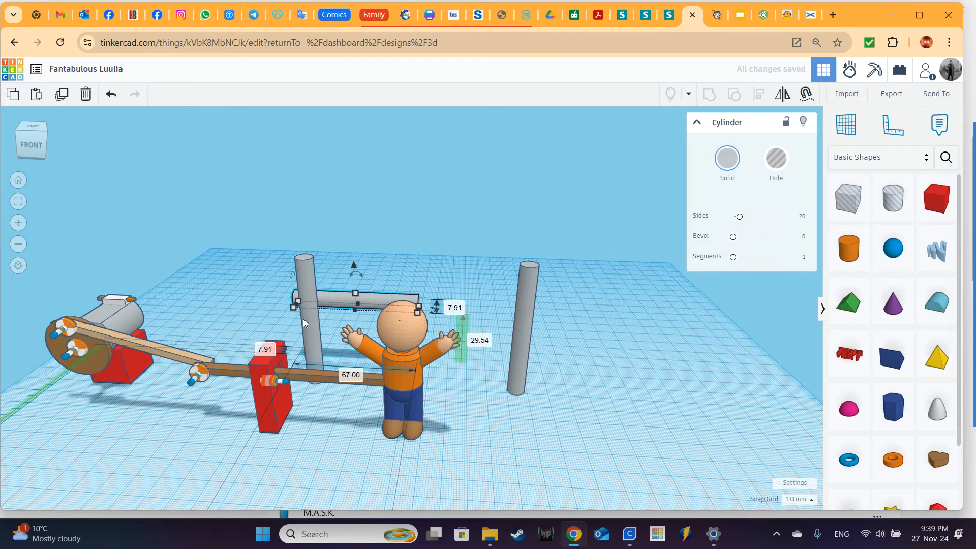
Align the crossbar with the two goal posts in depth and level with their tops
{"action": "left_click", "coordinate": [310, 311], "text": "shift"}
{"action": "left_click", "coordinate": [522, 299], "text": "shift"}
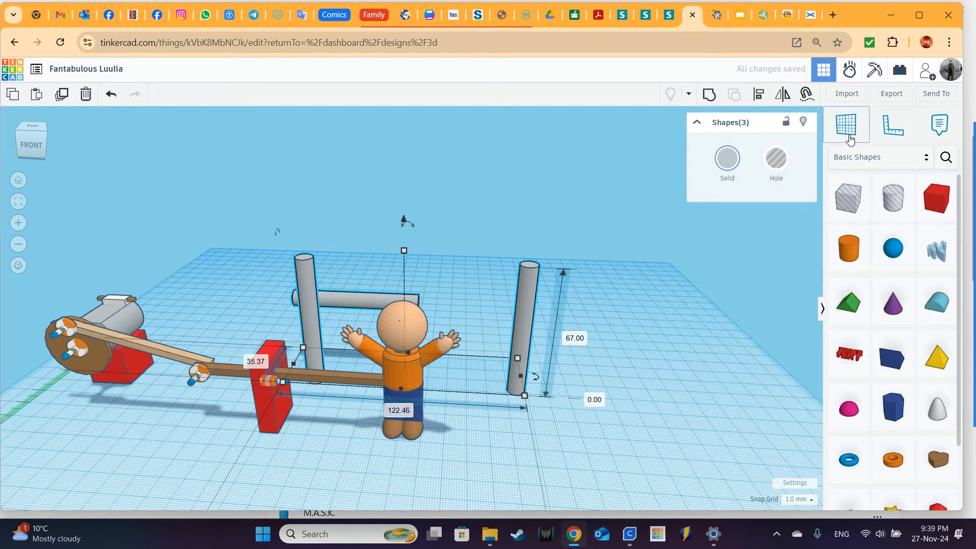
{"action": "left_click", "coordinate": [760, 96]}
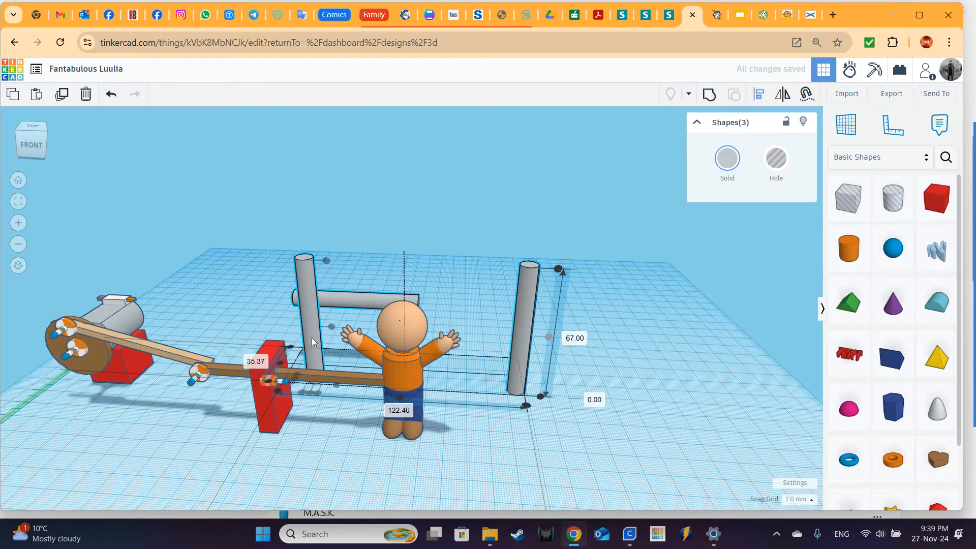
{"action": "right_click_drag", "start_coordinate": [350, 392], "coordinate": [349, 451]}
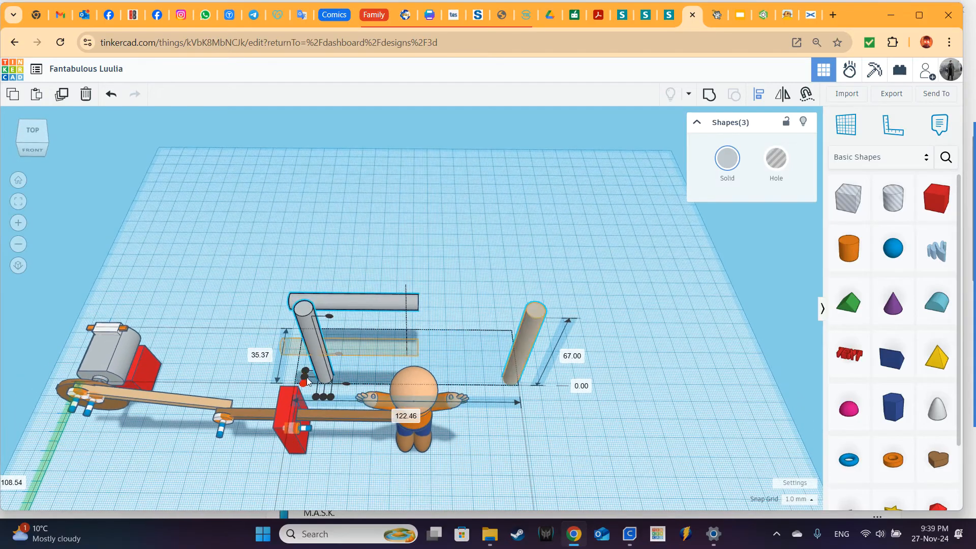
{"action": "left_click", "coordinate": [307, 378]}
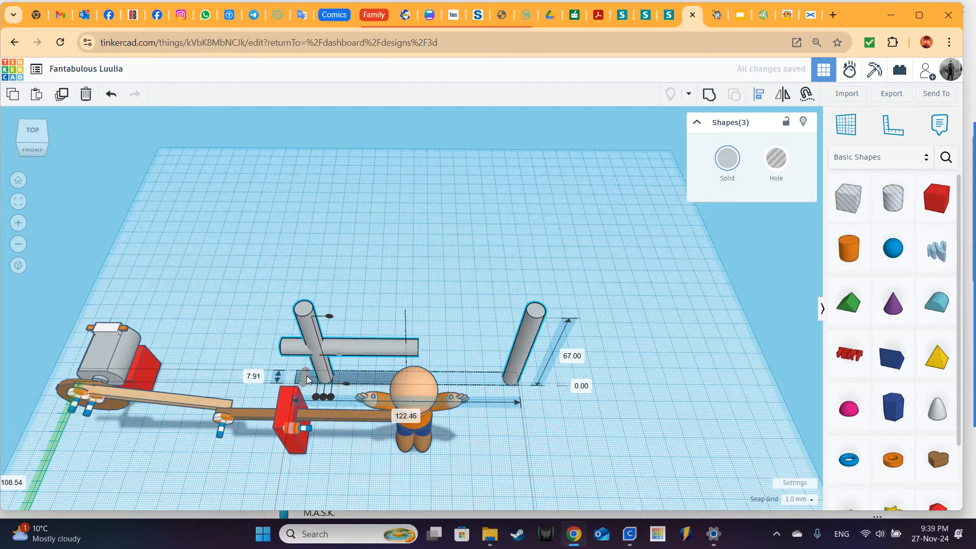
{"action": "left_click", "coordinate": [330, 317]}
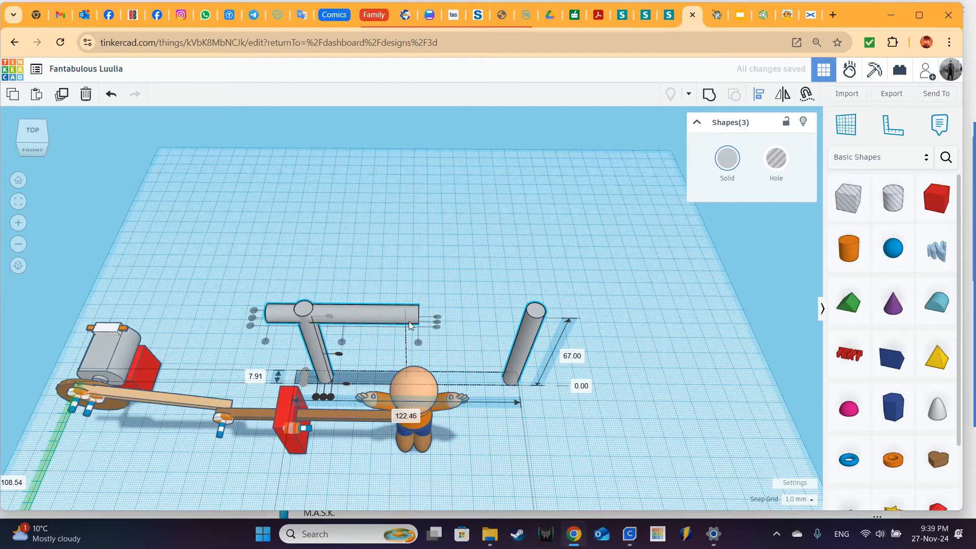
{"action": "left_click", "coordinate": [314, 397]}
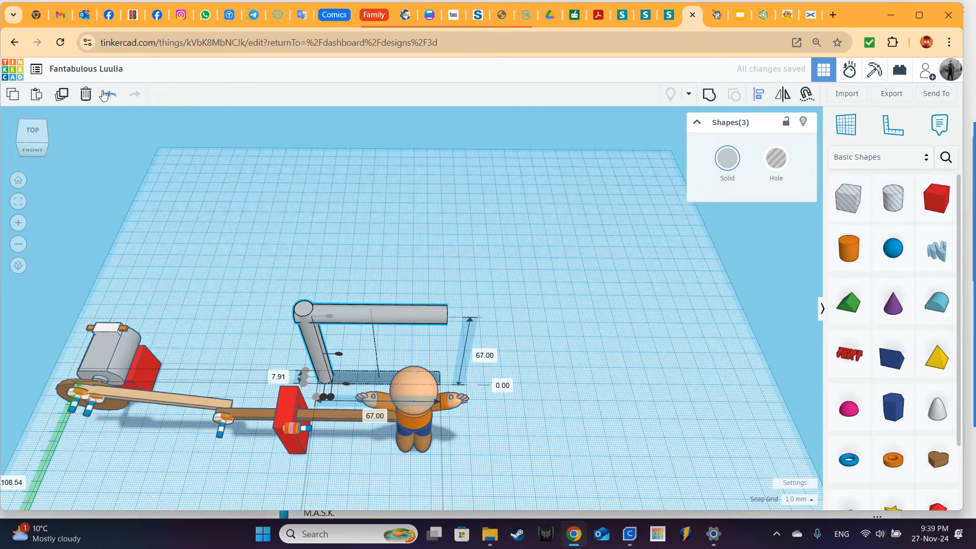
{"action": "left_click", "coordinate": [107, 95]}
{"action": "left_click", "coordinate": [332, 288]}
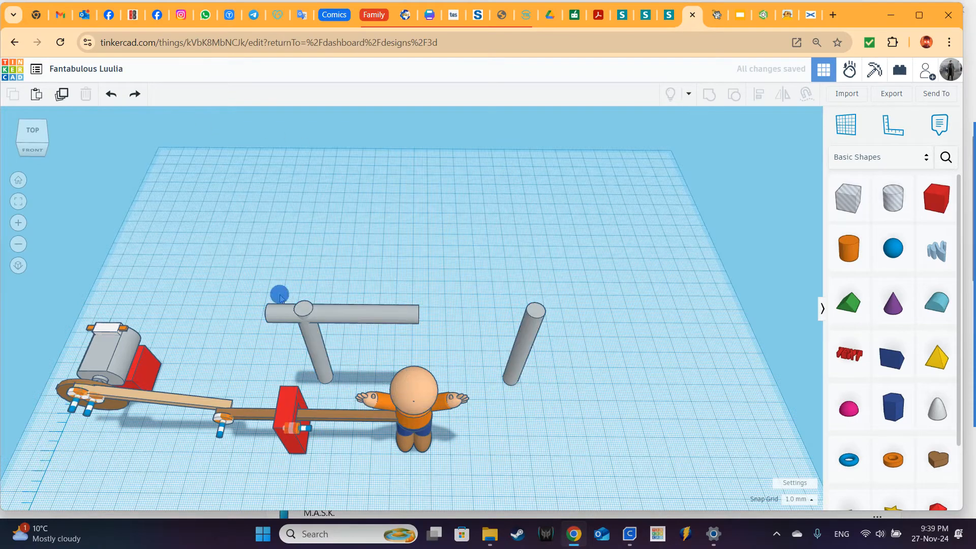
Align the crossbar's outer end flush with the outer edge of the first goal post
{"action": "left_click_drag", "start_coordinate": [342, 338], "coordinate": [343, 339]}
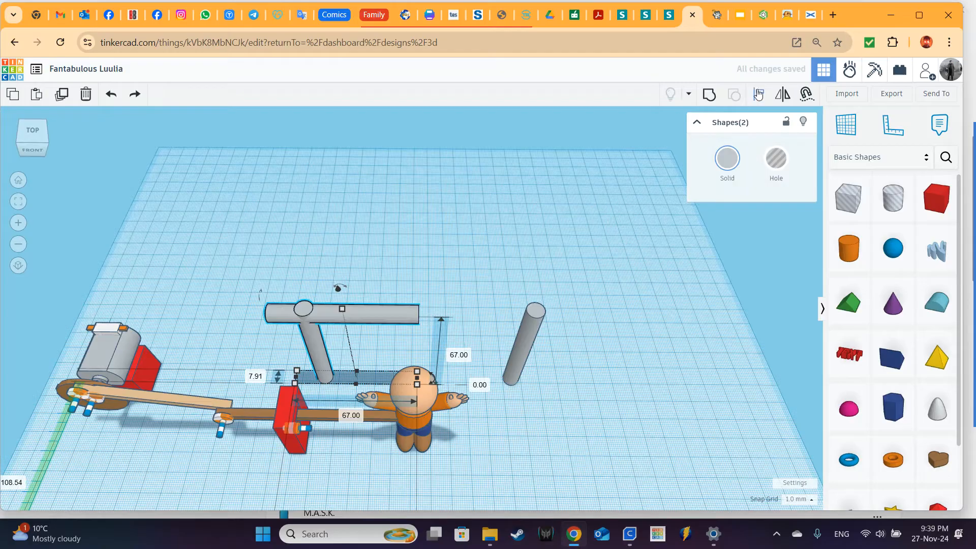
{"action": "left_click", "coordinate": [758, 95]}
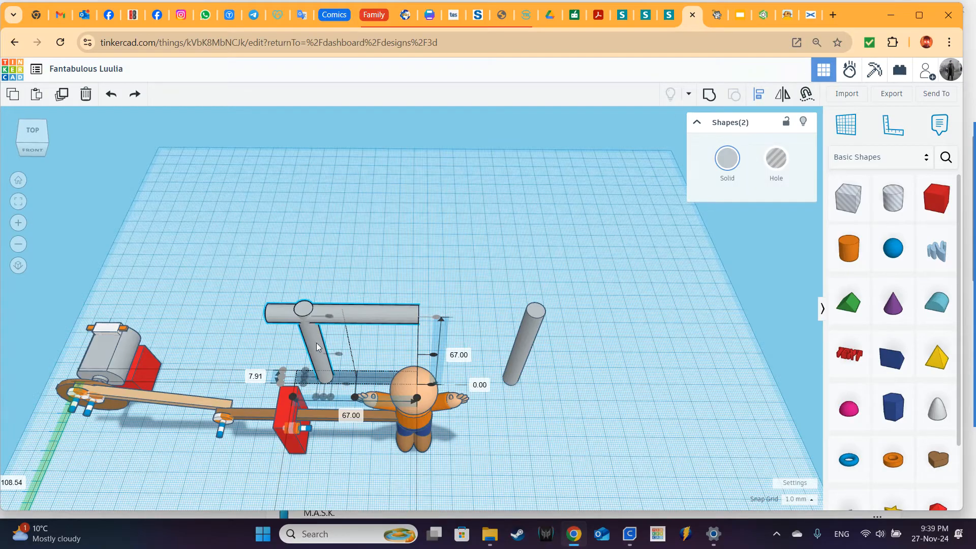
{"action": "left_click", "coordinate": [315, 396]}
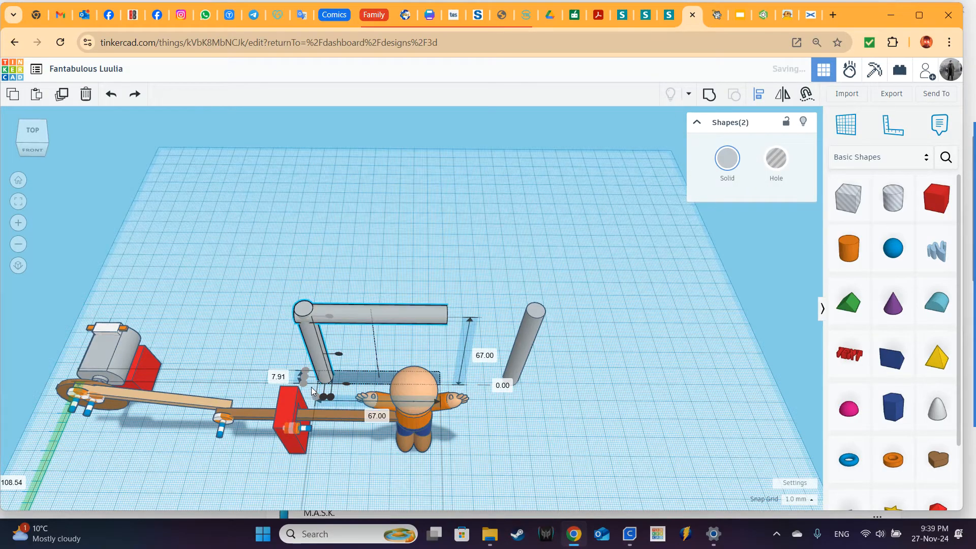
{"action": "right_click_drag", "start_coordinate": [468, 264], "coordinate": [446, 239]}
{"action": "left_click", "coordinate": [446, 261]}
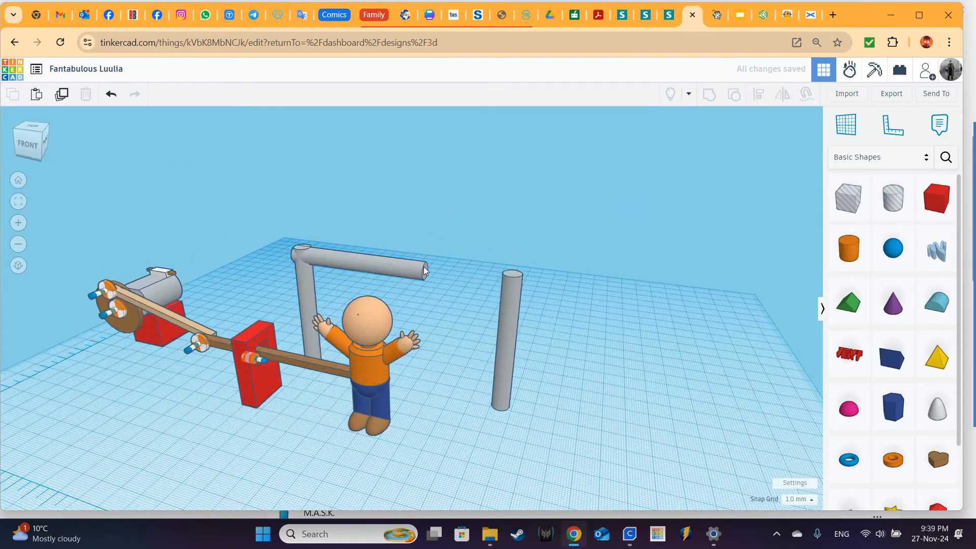
Lengthen the crossbar along its axis until it reaches the second goal post
{"action": "left_click", "coordinate": [436, 279]}
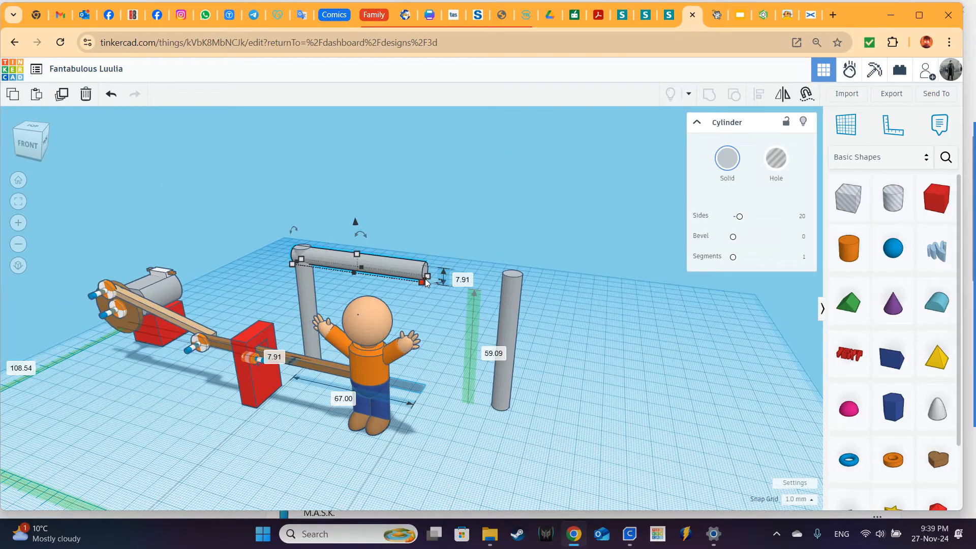
{"action": "right_click_drag", "start_coordinate": [445, 311], "coordinate": [403, 315]}
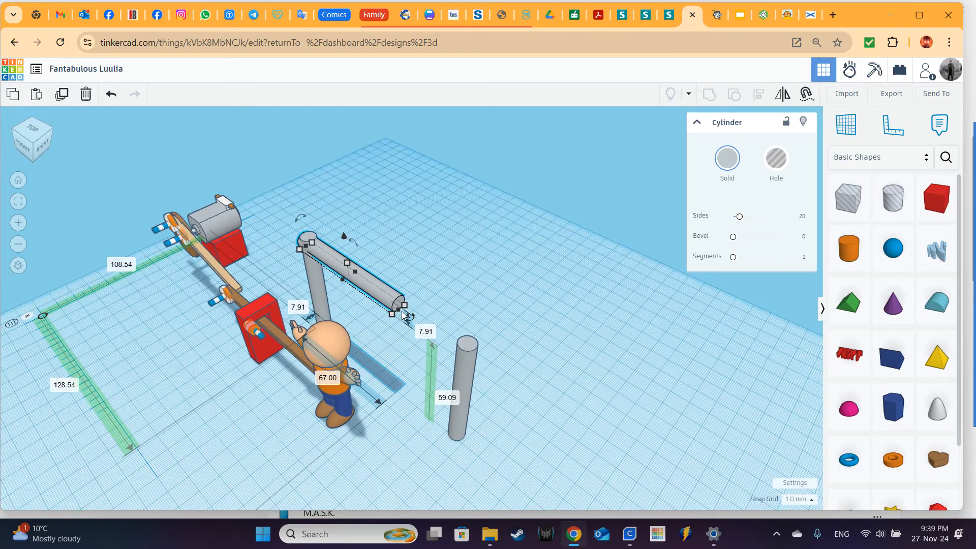
{"action": "left_click_drag", "start_coordinate": [400, 312], "coordinate": [480, 355]}
{"action": "right_click_drag", "start_coordinate": [572, 323], "coordinate": [636, 297]}
{"action": "left_click", "coordinate": [577, 236]}
{"action": "right_click_drag", "start_coordinate": [529, 274], "coordinate": [566, 250]}
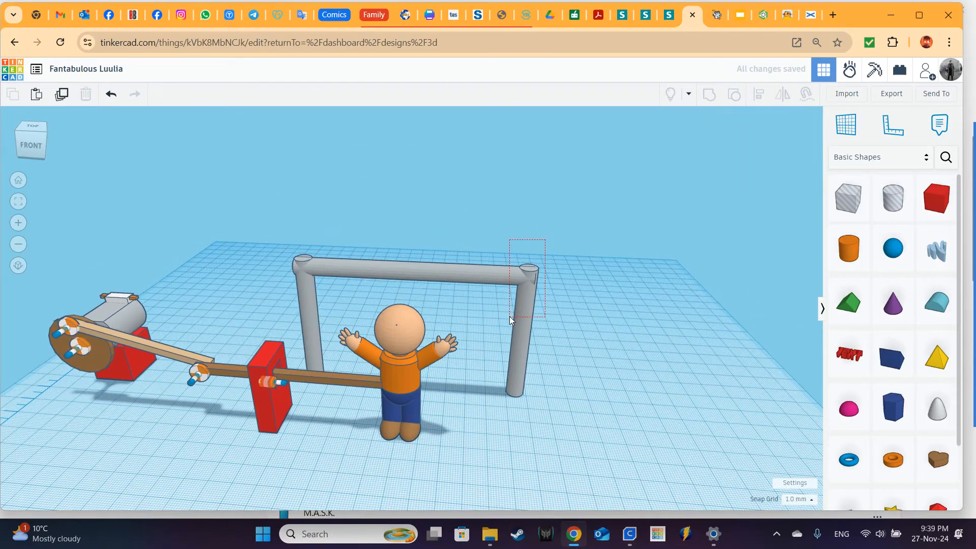
Widen the goal by moving the crossbar and second post together a few millimetres away from the first post
{"action": "left_click_drag", "start_coordinate": [511, 319], "coordinate": [505, 321]}
{"action": "key", "text": "Right"}
{"action": "key", "text": "Right"}
{"action": "key", "text": "Right"}
{"action": "key", "text": "Right"}
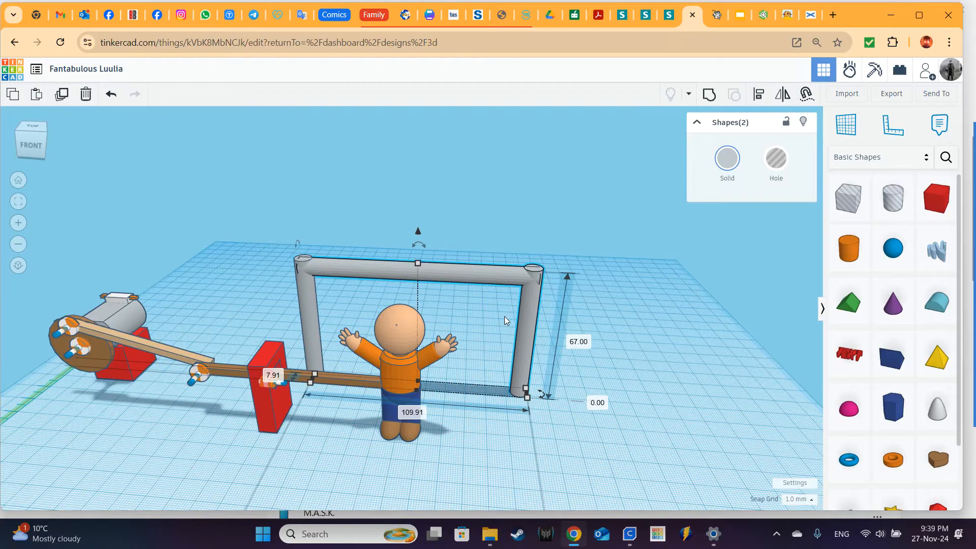
{"action": "key", "text": "Right"}
{"action": "key", "text": "Right"}
{"action": "key", "text": "Right"}
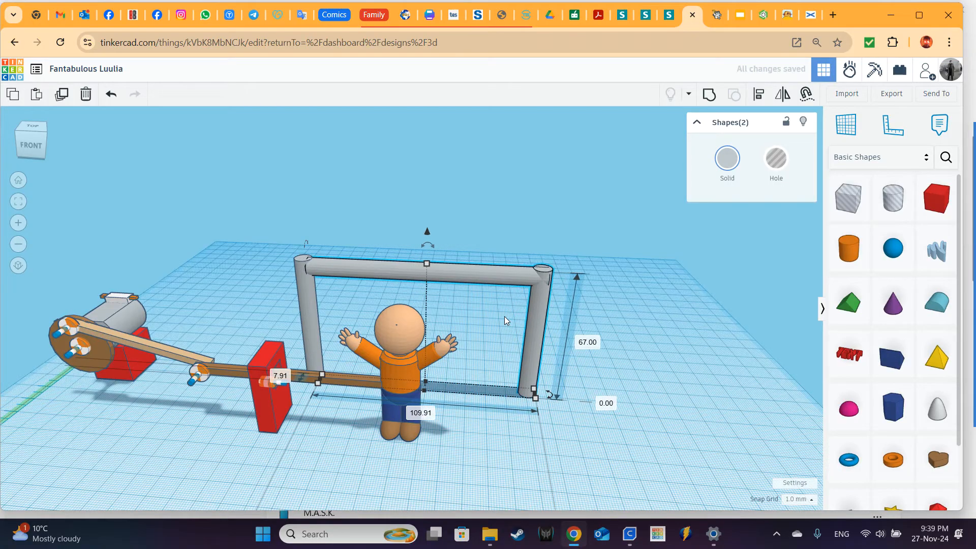
{"action": "key", "text": "Left"}
{"action": "key", "text": "Left"}
{"action": "key", "text": "Left"}
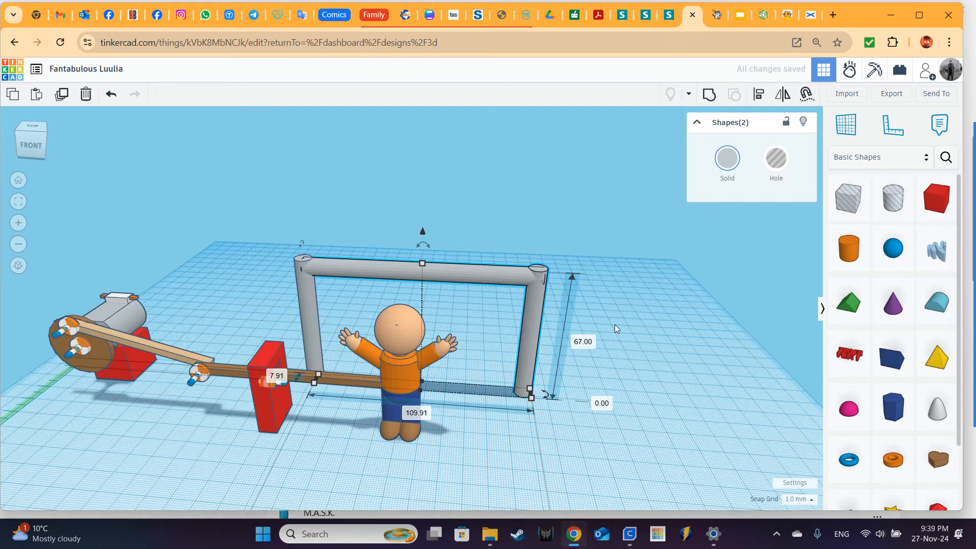
{"action": "left_click", "coordinate": [679, 298]}
{"action": "left_click", "coordinate": [526, 326]}
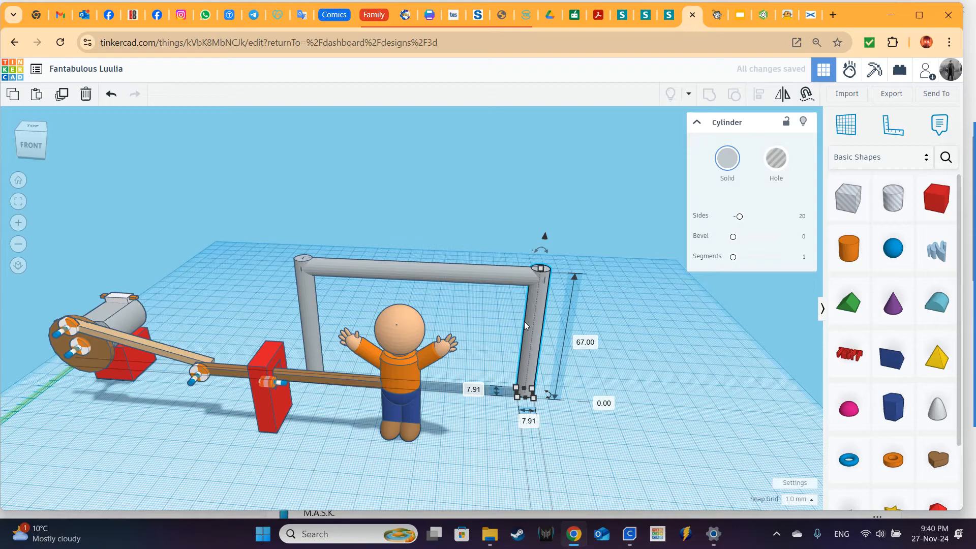
Group the two posts and the crossbar into a single goal frame
{"action": "right_click_drag", "start_coordinate": [410, 234], "coordinate": [445, 223]}
{"action": "left_click_drag", "start_coordinate": [450, 276], "coordinate": [572, 275]}
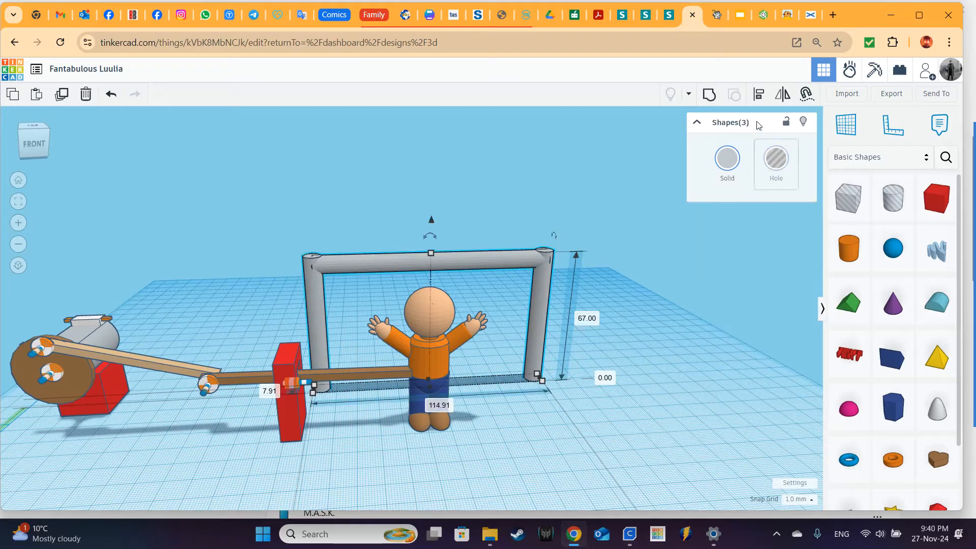
{"action": "left_click", "coordinate": [709, 94]}
Make the goal frame static in the simulation workspace, then run and reset the simulation to check the goalkeeper's travel
{"action": "right_click_drag", "start_coordinate": [672, 291], "coordinate": [768, 217]}
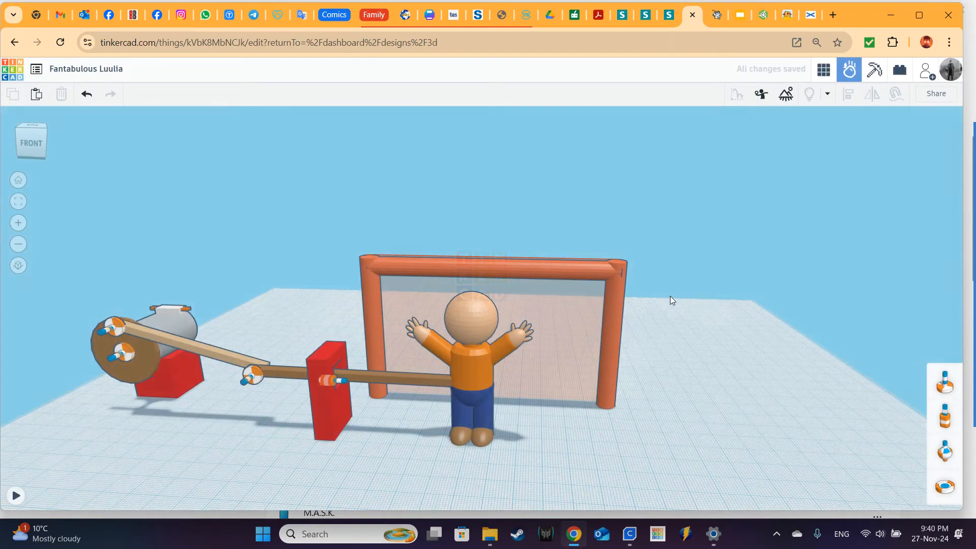
{"action": "left_click", "coordinate": [613, 310]}
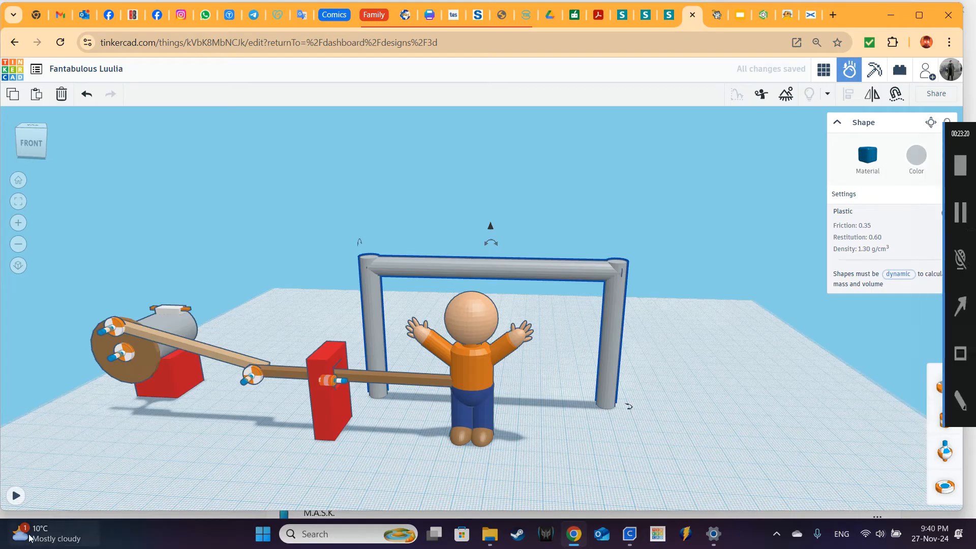
{"action": "left_click", "coordinate": [16, 495]}
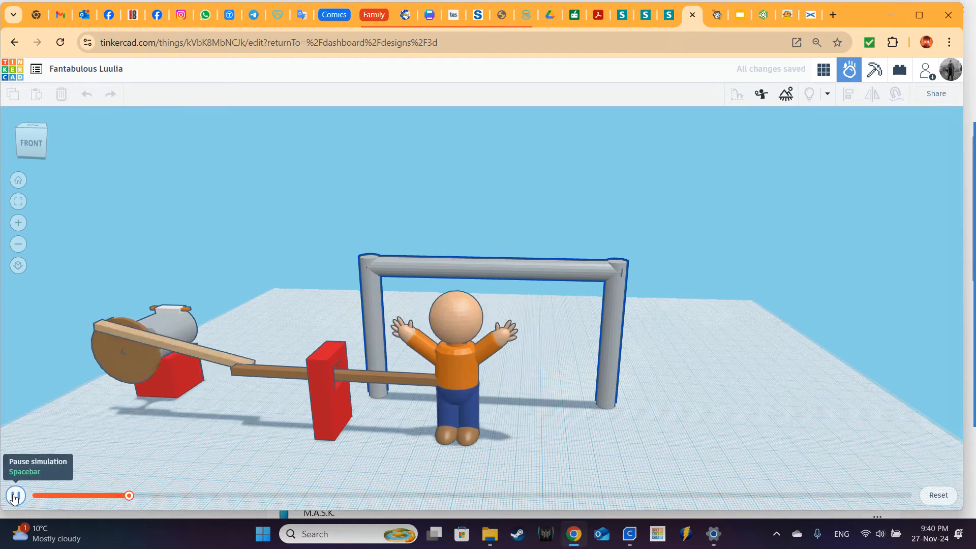
{"action": "right_click_drag", "start_coordinate": [432, 469], "coordinate": [438, 446]}
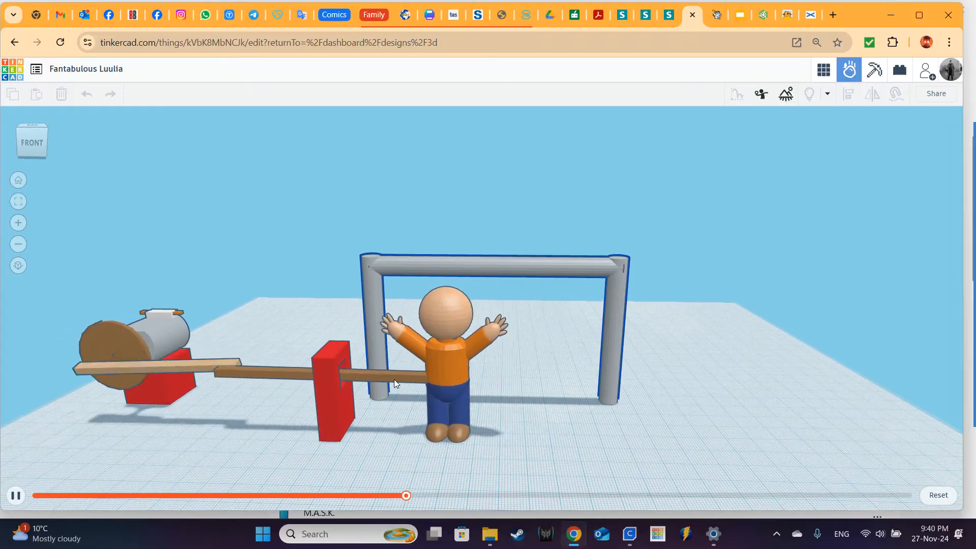
{"action": "left_click", "coordinate": [938, 499]}
Return to 3D design and shift the goal frame a few millimetres sideways towards the motor
{"action": "left_click", "coordinate": [823, 70]}
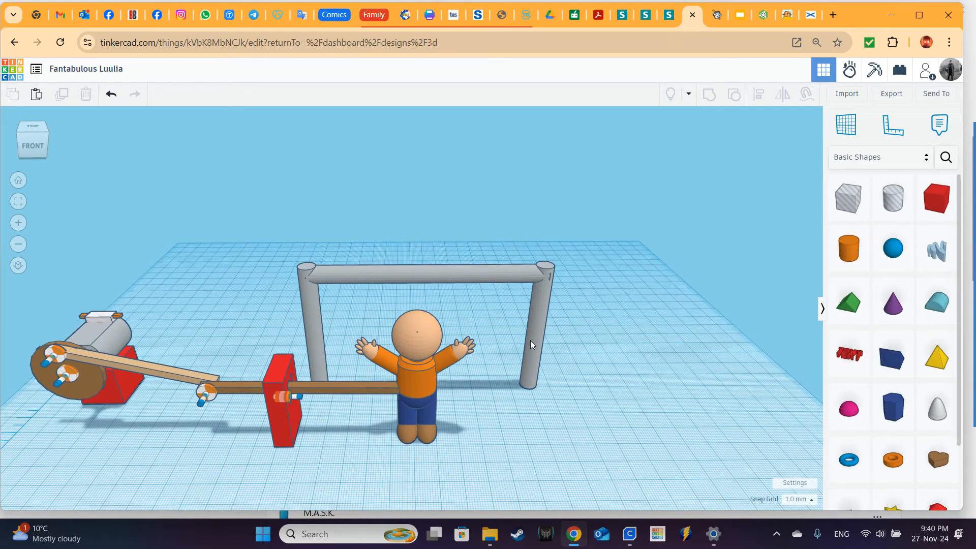
{"action": "left_click", "coordinate": [530, 345]}
{"action": "key", "text": "Left"}
{"action": "key", "text": "Left"}
{"action": "key", "text": "Left"}
{"action": "key", "text": "Left"}
{"action": "key", "text": "Left"}
{"action": "key", "text": "Left"}
{"action": "key", "text": "Left"}
{"action": "key", "text": "Left"}
{"action": "key", "text": "Left"}
{"action": "key", "text": "Left"}
{"action": "key", "text": "Left"}
{"action": "key", "text": "Left"}
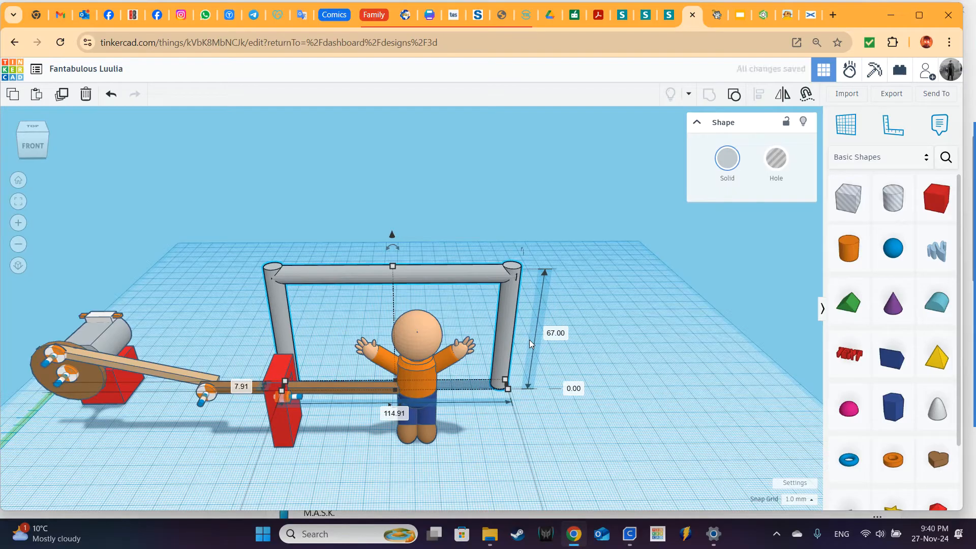
{"action": "key", "text": "Right"}
{"action": "key", "text": "Right"}
{"action": "key", "text": "Right"}
{"action": "key", "text": "Right"}
{"action": "key", "text": "Right"}
{"action": "key", "text": "Right"}
{"action": "key", "text": "Right"}
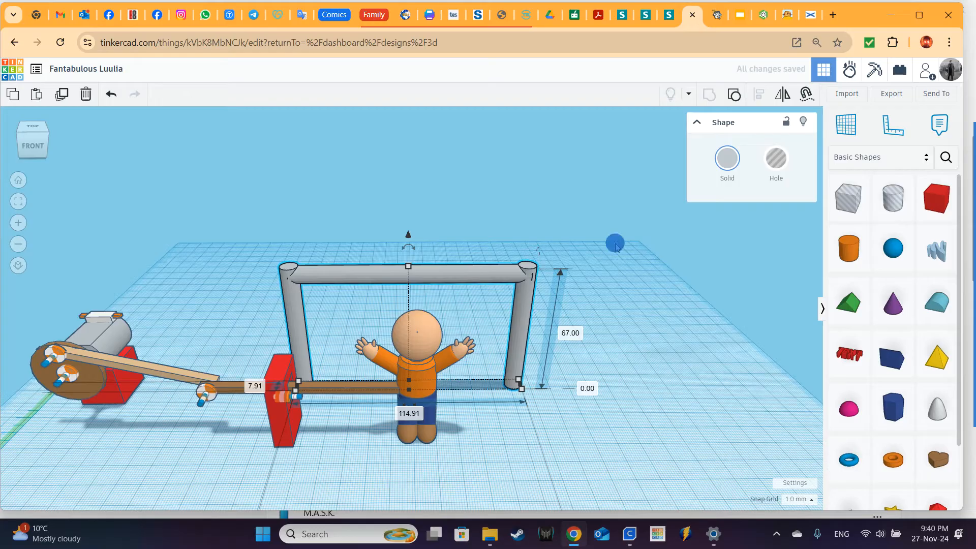
Ungroup the goal frame and shorten its crossbar to about 89.46 mm from the second post's end
{"action": "left_click", "coordinate": [615, 247]}
{"action": "left_click", "coordinate": [527, 314]}
{"action": "left_click", "coordinate": [742, 95]}
{"action": "left_click", "coordinate": [629, 317]}
{"action": "left_click", "coordinate": [510, 272]}
{"action": "left_click_drag", "start_coordinate": [528, 283], "coordinate": [488, 283]}
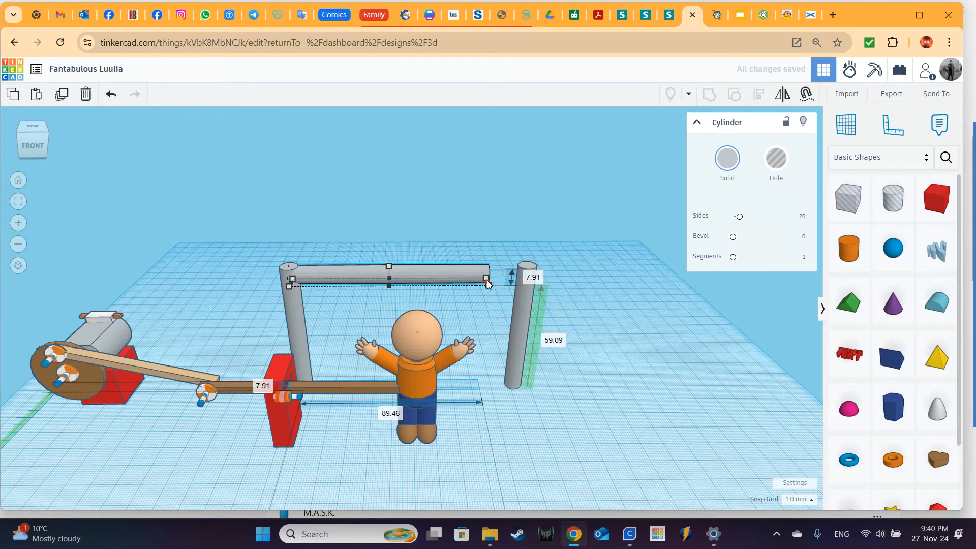
Move the second goal post 16 mm inward to meet the end of the shortened crossbar
{"action": "left_click", "coordinate": [524, 317]}
{"action": "key", "text": "Left"}
{"action": "key", "text": "Left"}
{"action": "key", "text": "Left"}
{"action": "key", "text": "Left"}
{"action": "key", "text": "Left"}
{"action": "key", "text": "Left"}
{"action": "key", "text": "Left"}
{"action": "key", "text": "Left"}
{"action": "key", "text": "Left"}
{"action": "key", "text": "Left"}
{"action": "key", "text": "Left"}
{"action": "key", "text": "Left"}
{"action": "key", "text": "Left"}
{"action": "key", "text": "Left"}
{"action": "key", "text": "Left"}
{"action": "key", "text": "Left"}
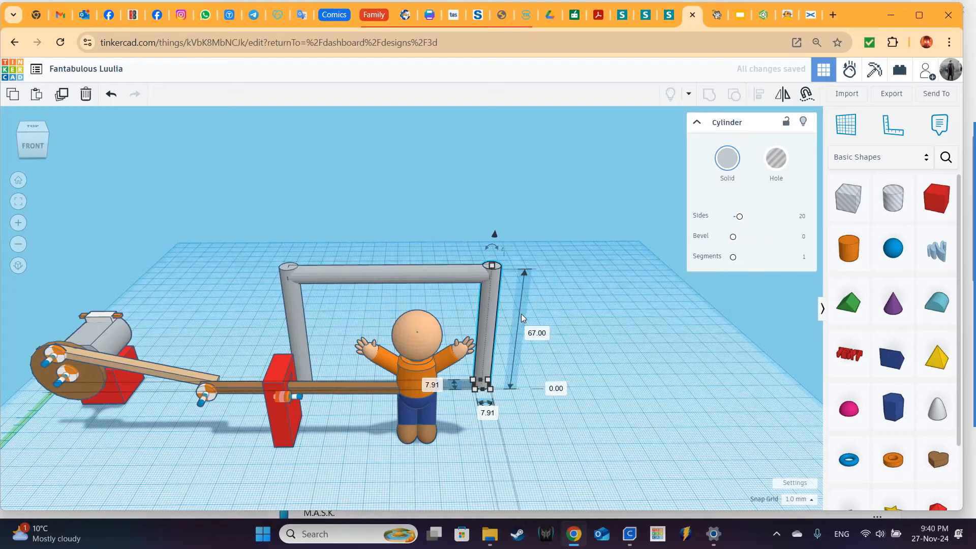
Regroup both posts and the shortened crossbar into one goal frame
{"action": "left_click", "coordinate": [442, 233]}
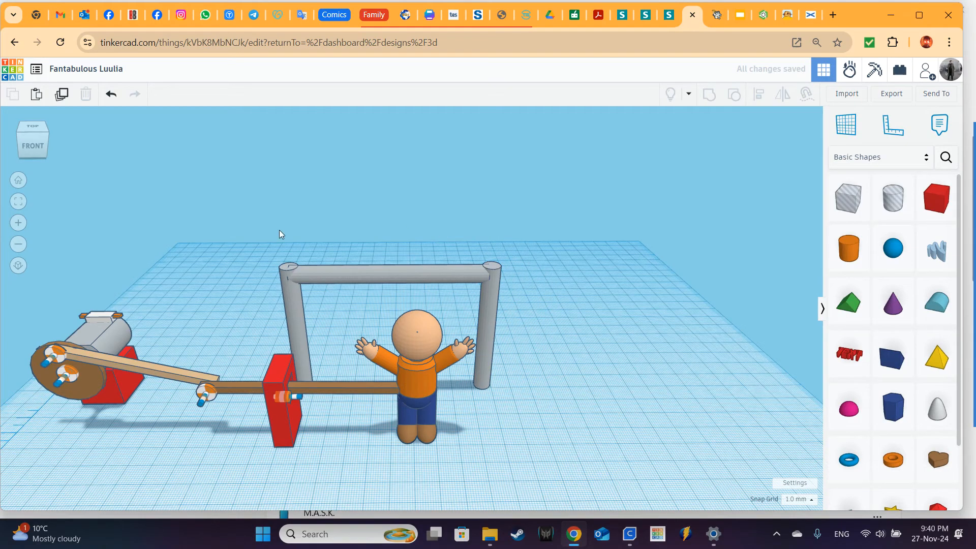
{"action": "left_click_drag", "start_coordinate": [525, 283], "coordinate": [531, 296]}
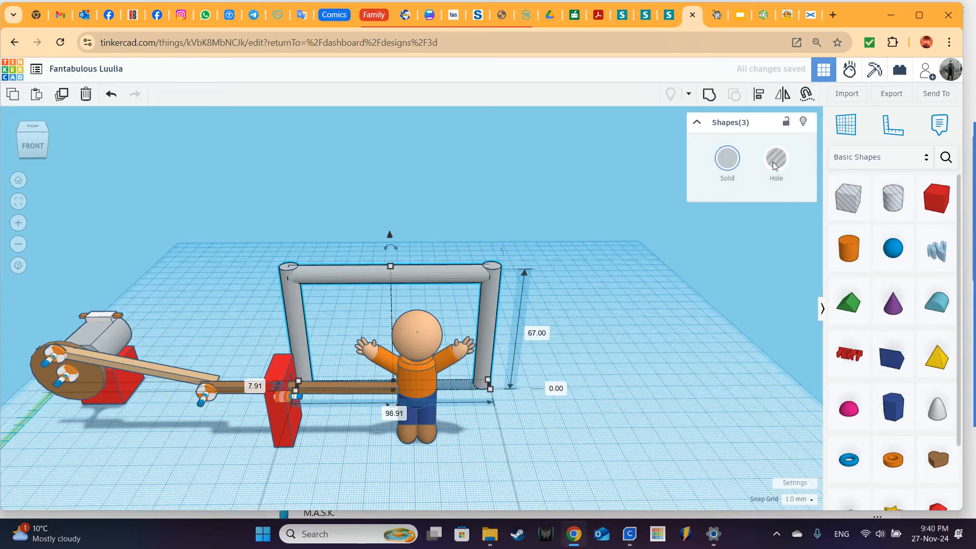
{"action": "left_click", "coordinate": [711, 98]}
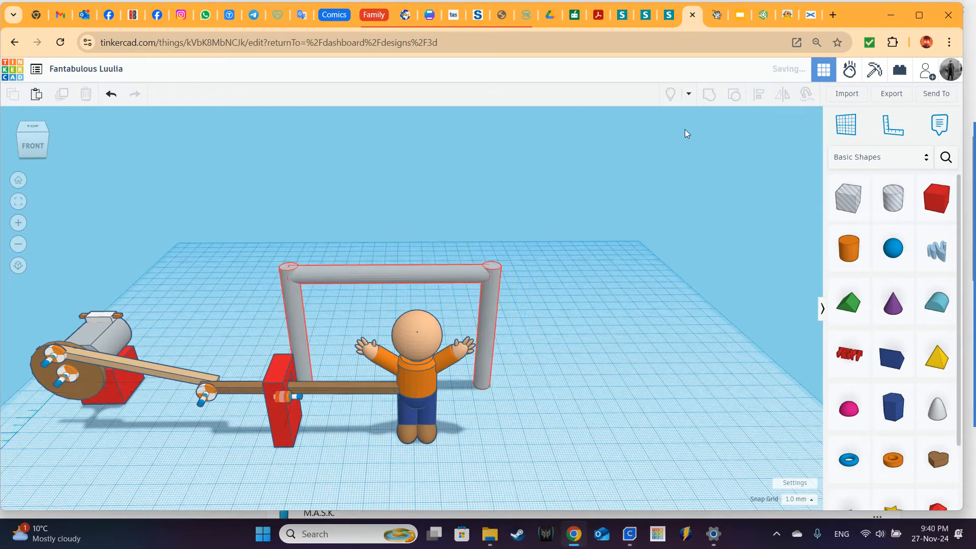
Switch to the simulation workspace and make the regrouped goal frame static
{"action": "left_click", "coordinate": [851, 71]}
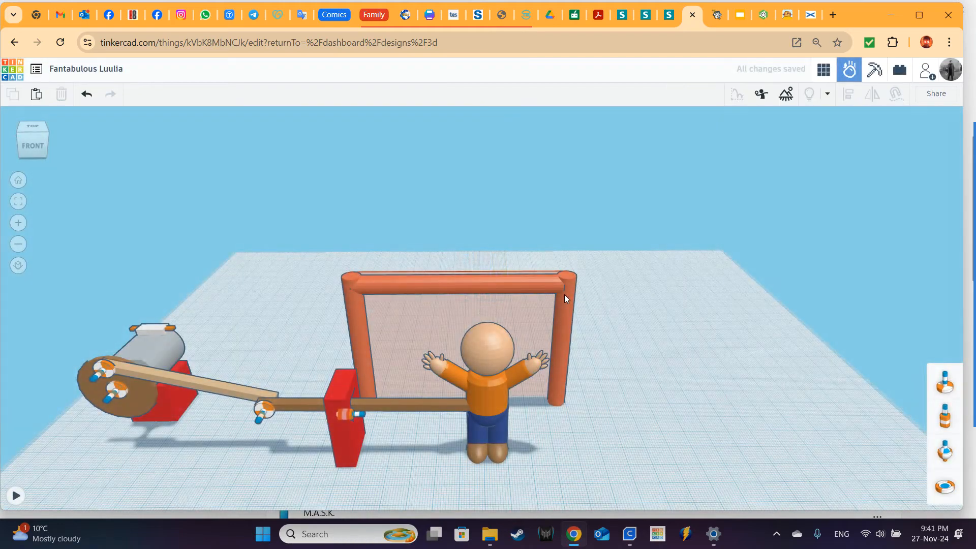
{"action": "left_click", "coordinate": [565, 295]}
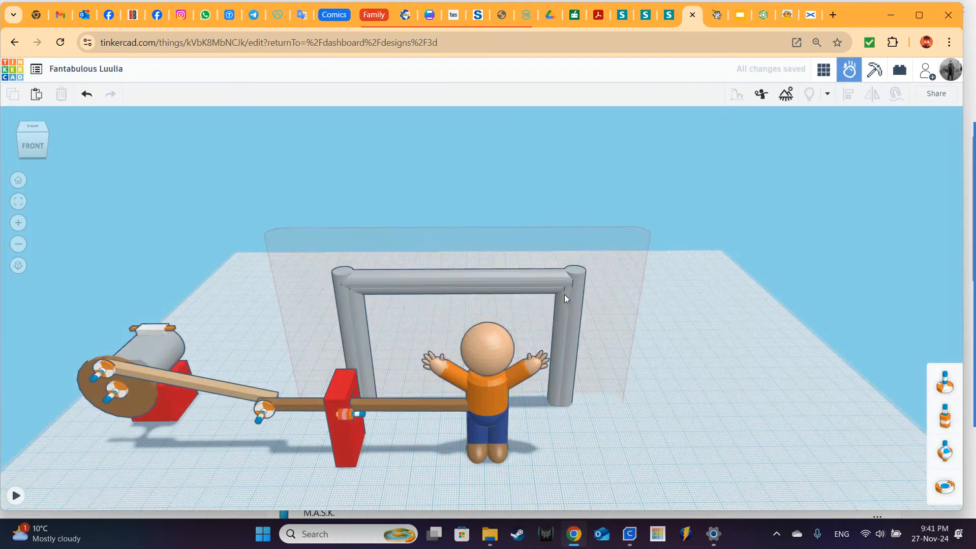
{"action": "mouse_move", "coordinate": [943, 140]}
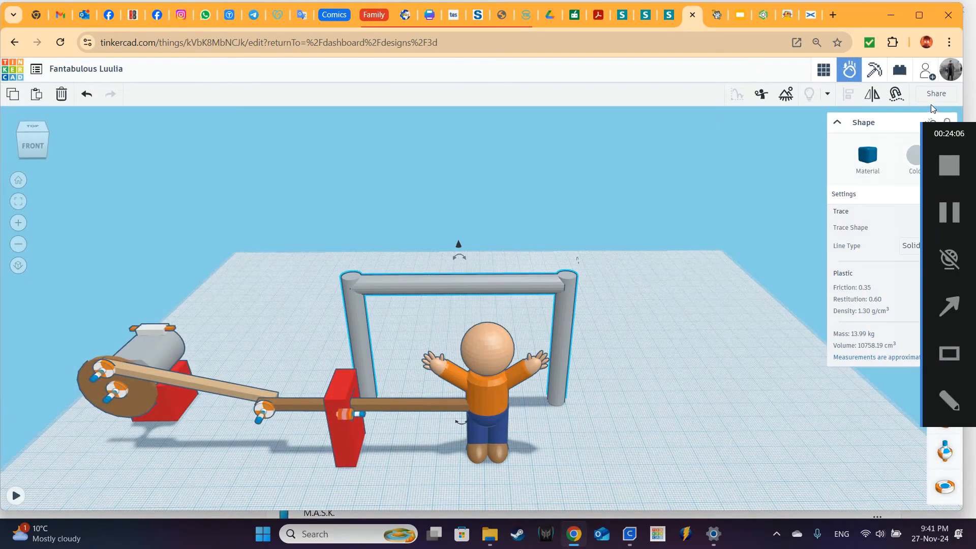
{"action": "left_click", "coordinate": [930, 124]}
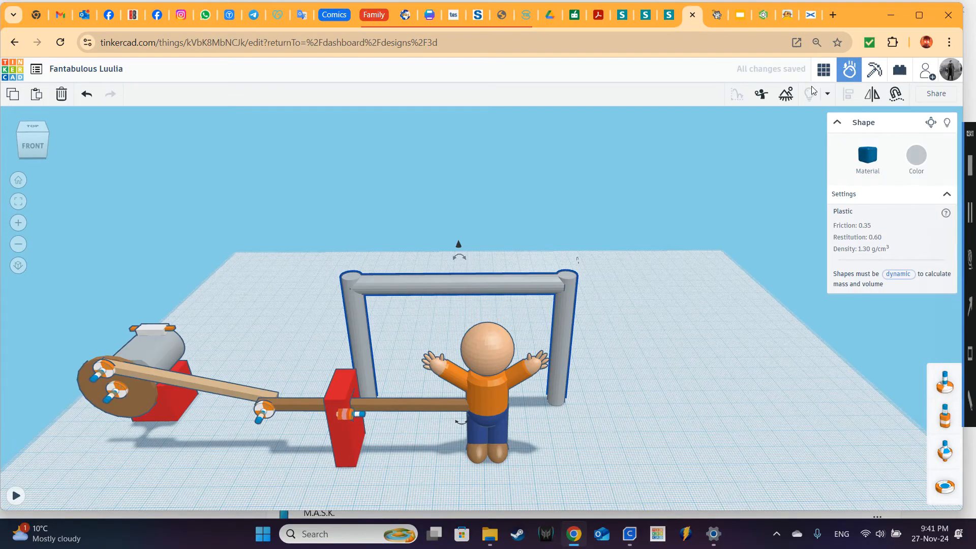
Choose the soccer ball as the throwable, run the simulation to test it against the goalkeeper, and reset it
{"action": "left_click", "coordinate": [763, 96]}
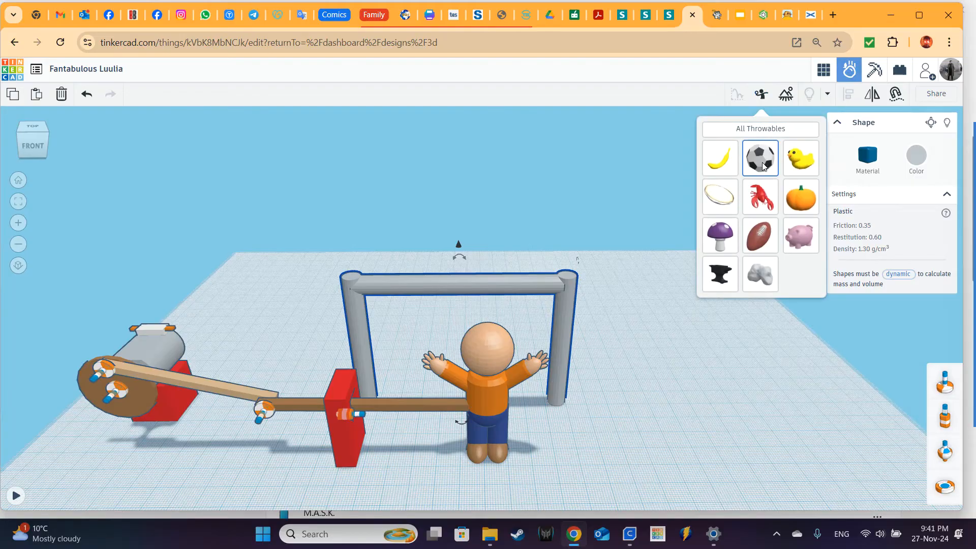
{"action": "left_click", "coordinate": [16, 497]}
{"action": "right_click_drag", "start_coordinate": [685, 395], "coordinate": [715, 380]}
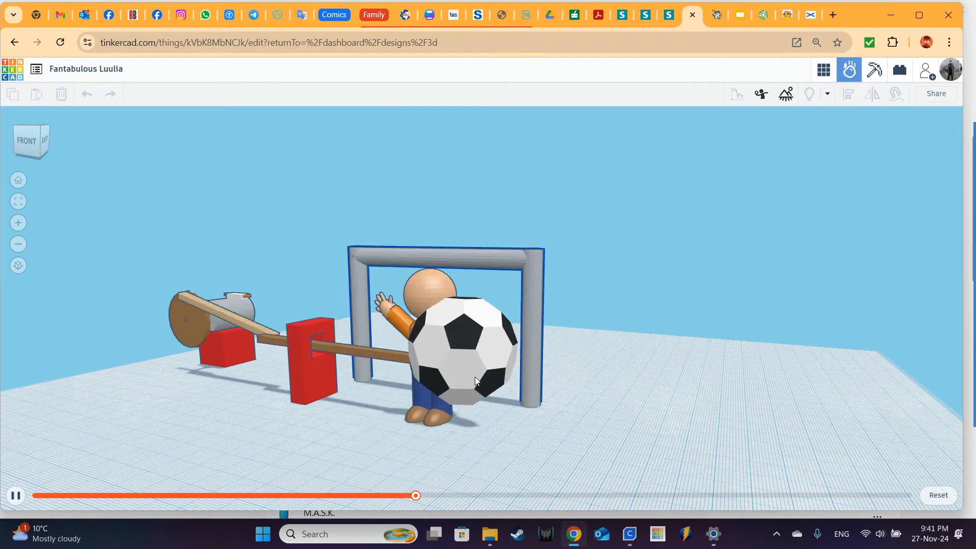
{"action": "right_click_drag", "start_coordinate": [516, 383], "coordinate": [574, 392]}
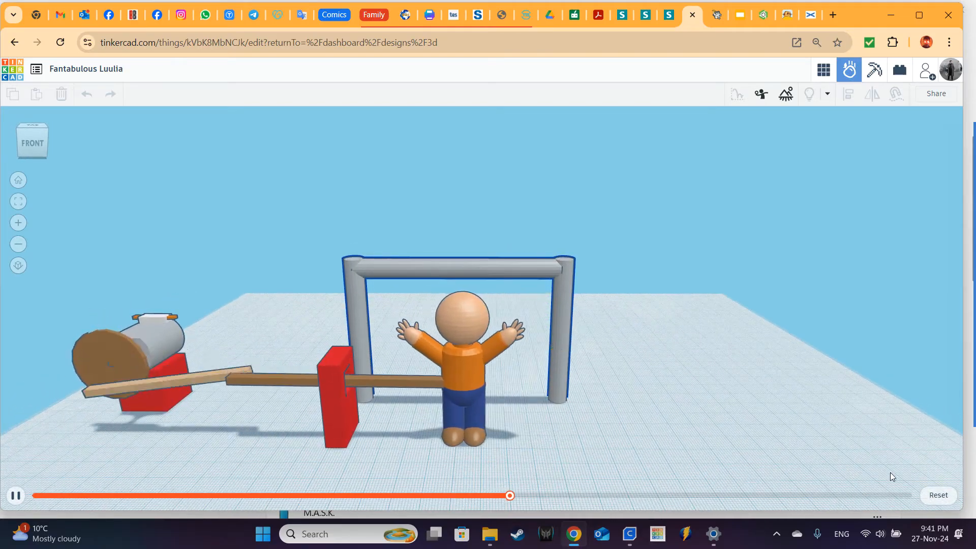
{"action": "left_click", "coordinate": [940, 496]}
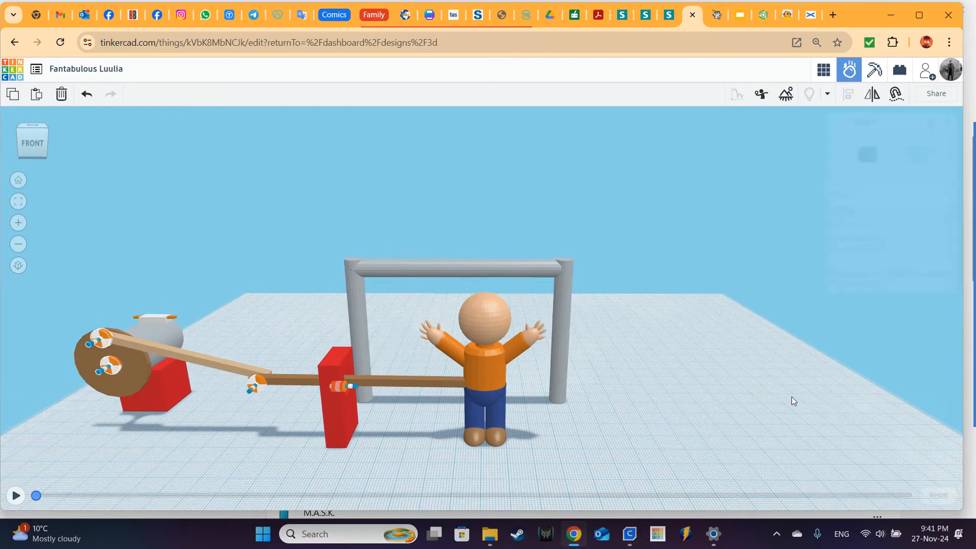
{"action": "scroll", "coordinate": [694, 337], "scroll_direction": "down", "scroll_amount": 3}
{"action": "scroll", "coordinate": [669, 356], "scroll_direction": "down", "scroll_amount": 1}
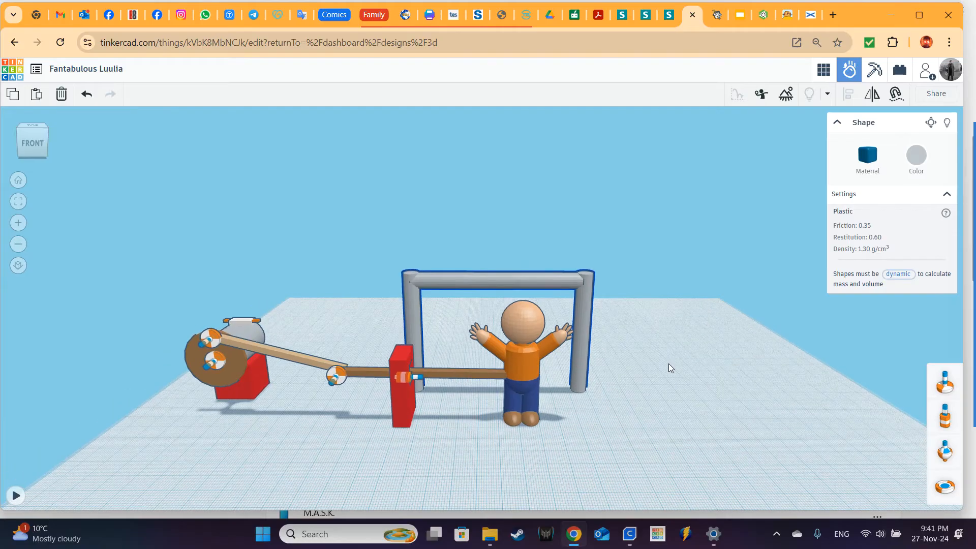
{"action": "middle_click_drag", "start_coordinate": [669, 363], "coordinate": [685, 337]}
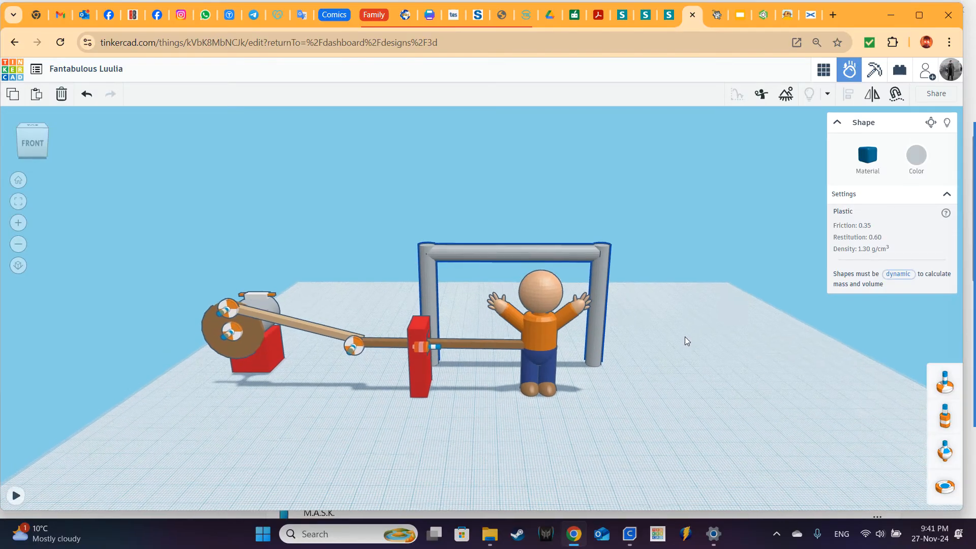
{"action": "left_click", "coordinate": [730, 397]}
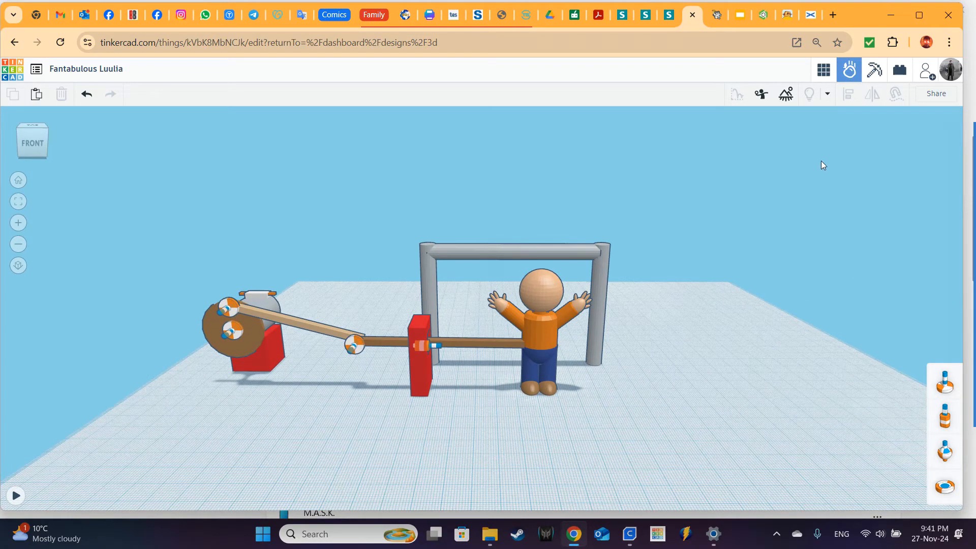
Try bouncy rubber as the ground material and compare green presets for its colour, settling on the medium green
{"action": "left_click", "coordinate": [788, 96]}
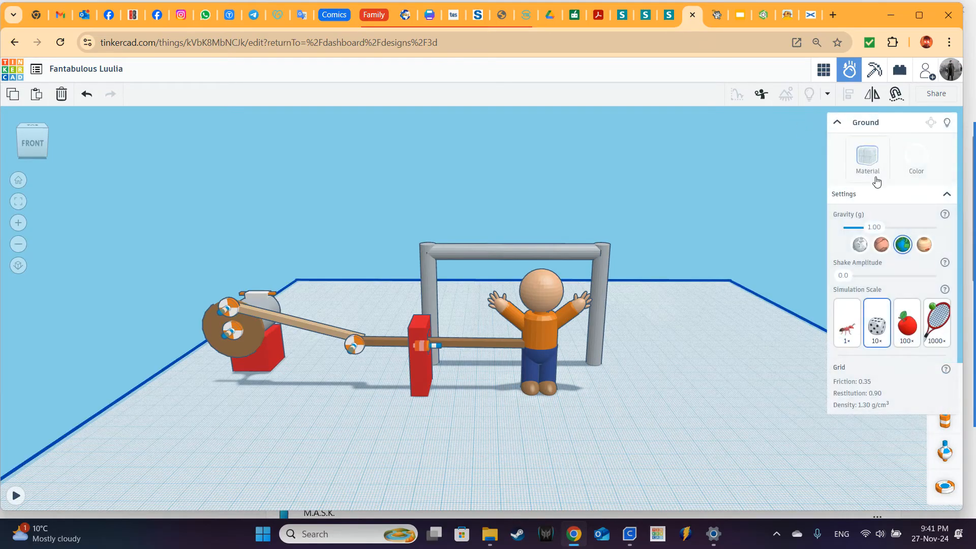
{"action": "left_click", "coordinate": [869, 162]}
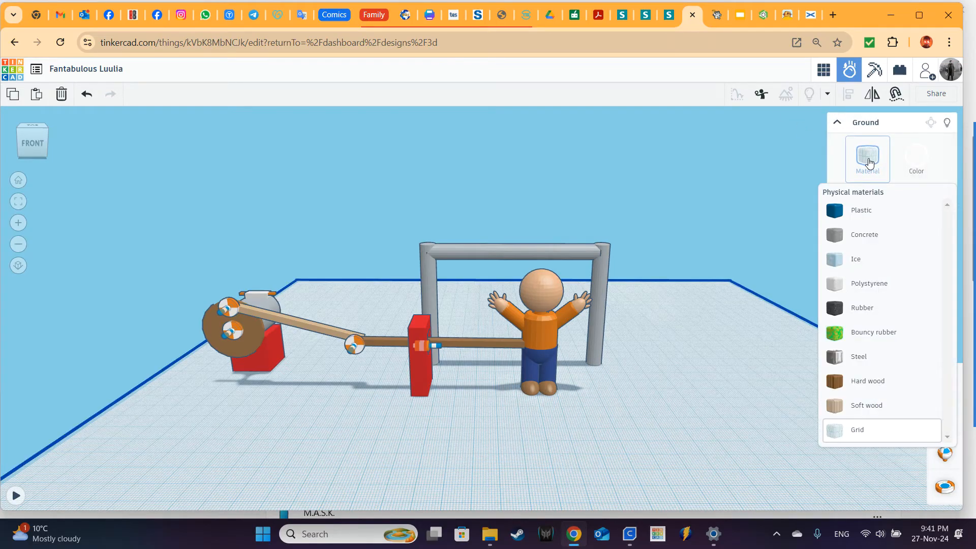
{"action": "left_click", "coordinate": [883, 335]}
{"action": "left_click", "coordinate": [916, 156]}
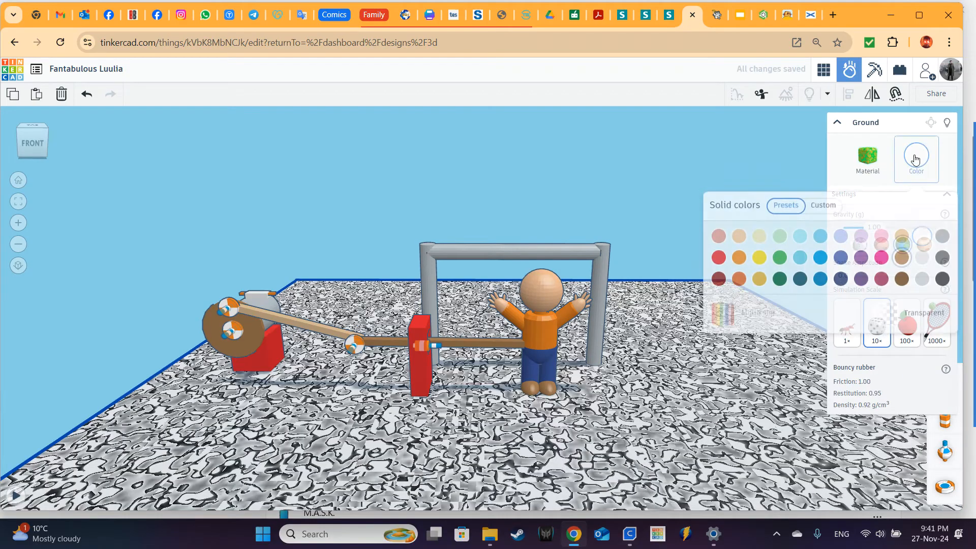
{"action": "left_click", "coordinate": [780, 260]}
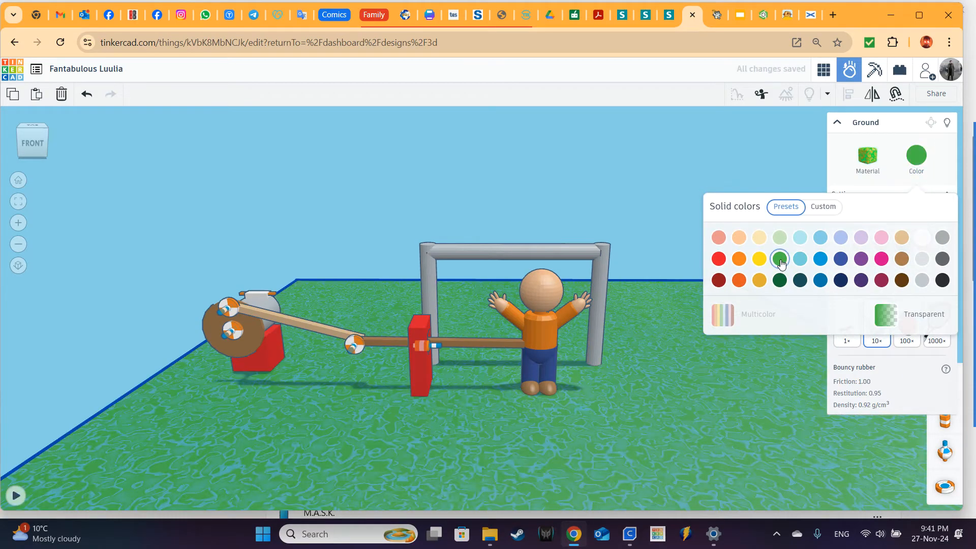
{"action": "left_click", "coordinate": [780, 280]}
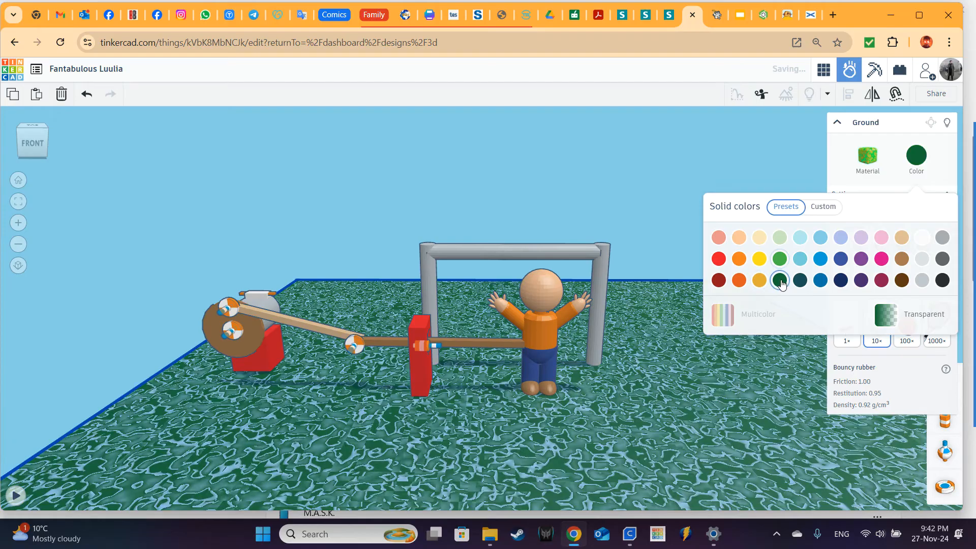
{"action": "left_click", "coordinate": [781, 258]}
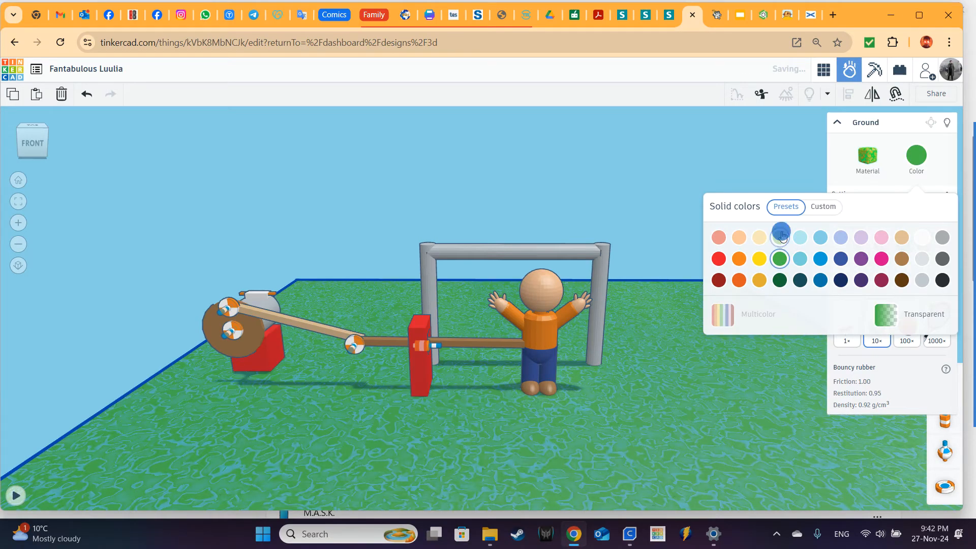
{"action": "left_click", "coordinate": [781, 236]}
{"action": "left_click", "coordinate": [784, 261]}
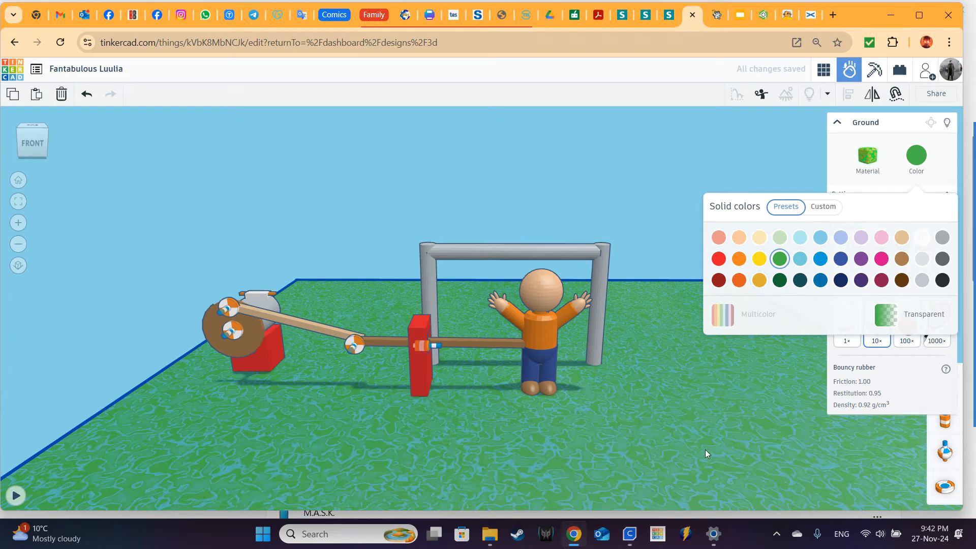
Run the simulation twice on the bouncy rubber ground to test the goalkeeper mechanism, resetting it after each run
{"action": "left_click", "coordinate": [18, 495]}
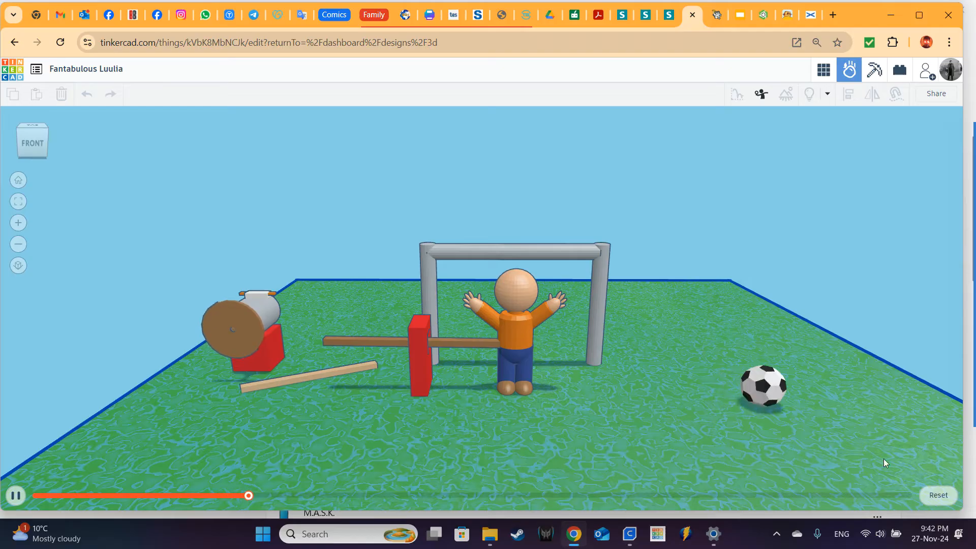
{"action": "left_click", "coordinate": [938, 496]}
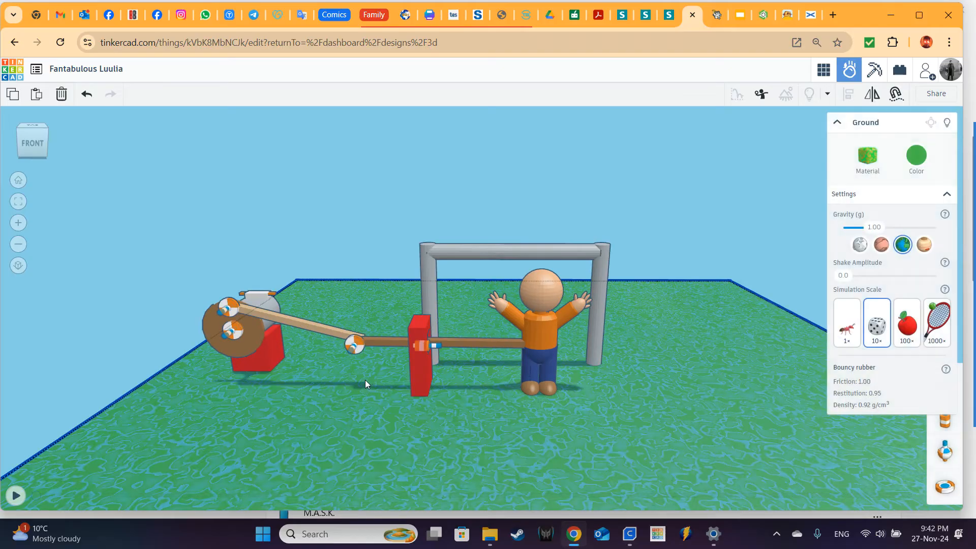
{"action": "left_click", "coordinate": [16, 495]}
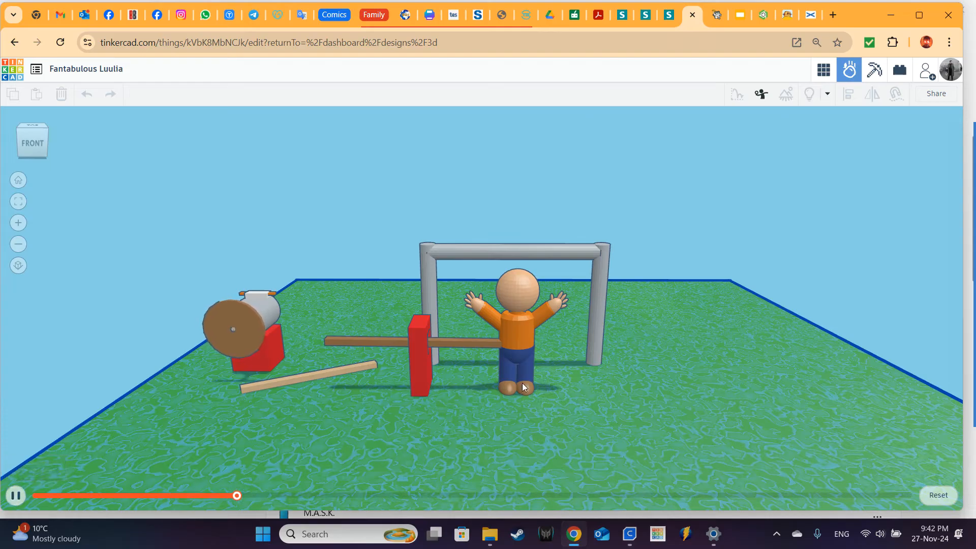
{"action": "left_click", "coordinate": [945, 496]}
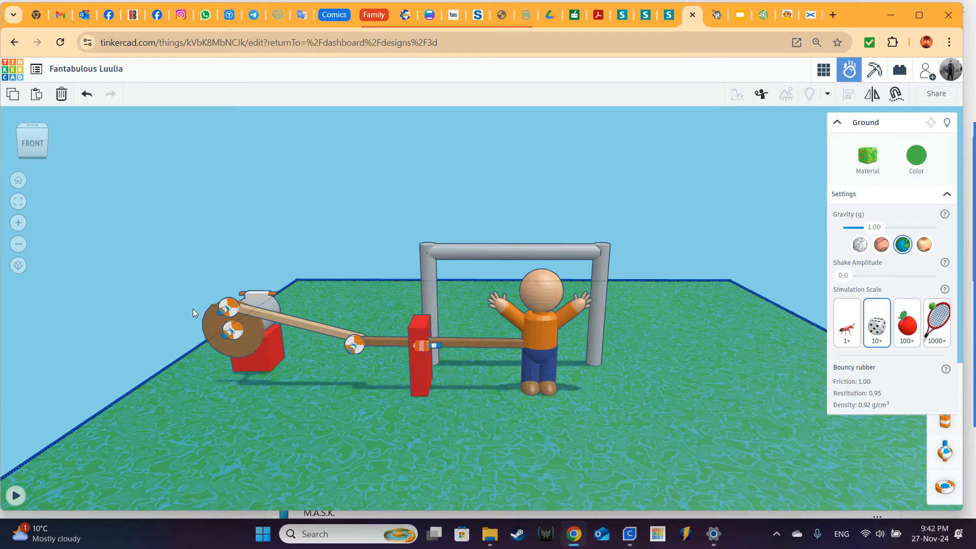
Set the motor axle connector at the wheel's centre to 28 mNm torque and 222 RPM speed
{"action": "left_click", "coordinate": [225, 308]}
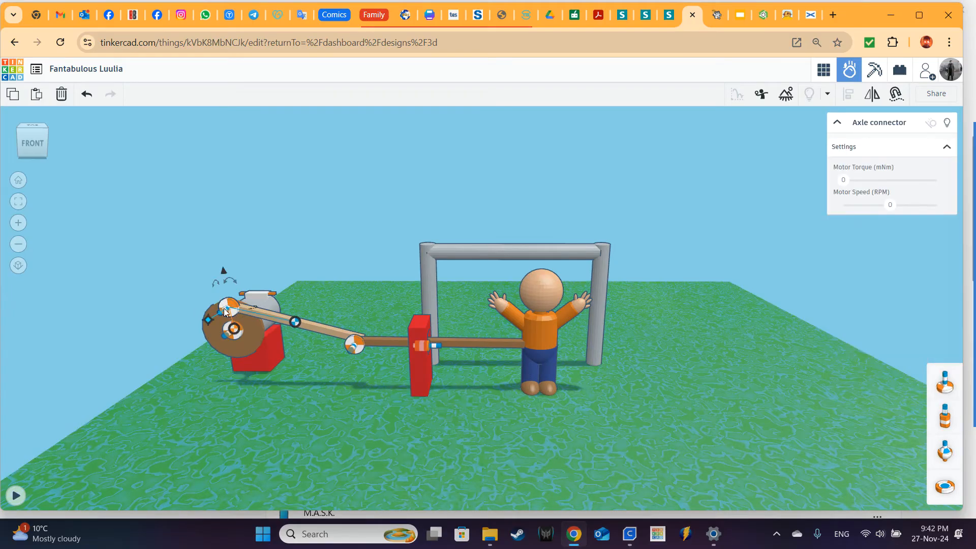
{"action": "left_click", "coordinate": [228, 338]}
{"action": "left_click", "coordinate": [319, 435]}
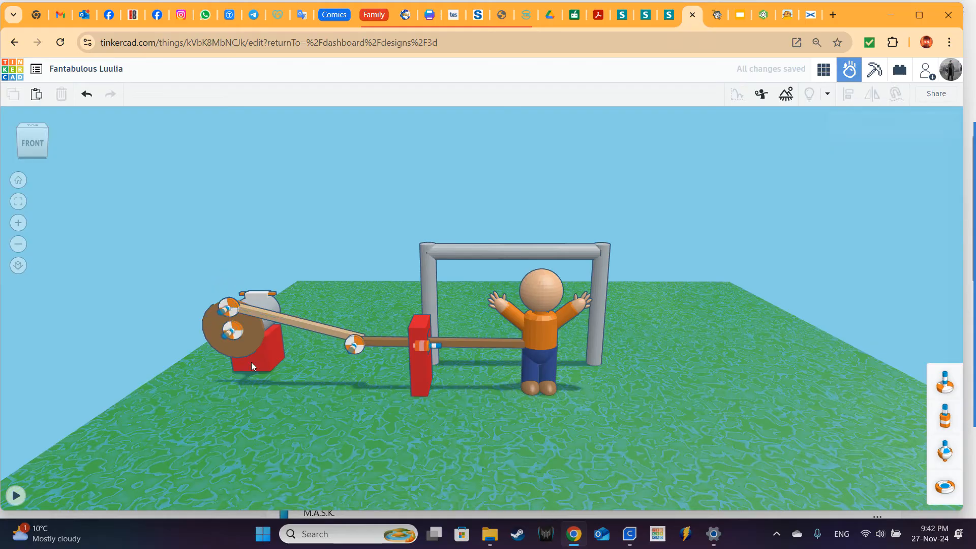
{"action": "left_click", "coordinate": [224, 334]}
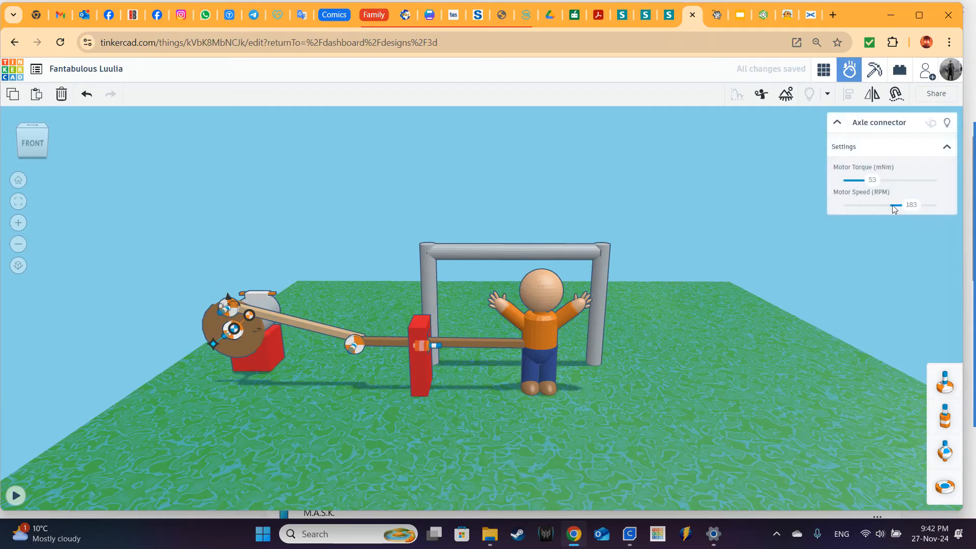
{"action": "left_click_drag", "start_coordinate": [873, 181], "coordinate": [859, 181]}
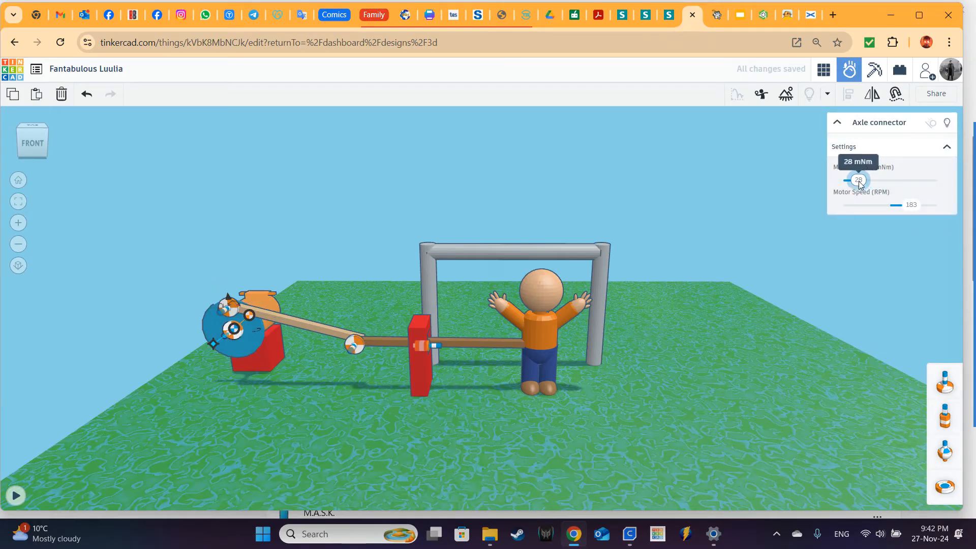
{"action": "left_click", "coordinate": [915, 205]}
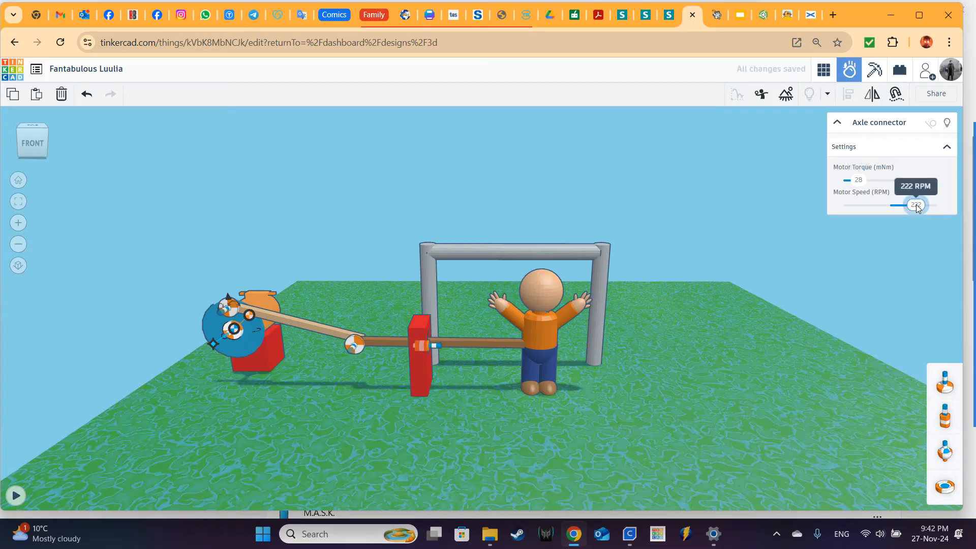
Run the simulation two more times to check how the motor drives the linkage, resetting after each run
{"action": "left_click", "coordinate": [16, 495]}
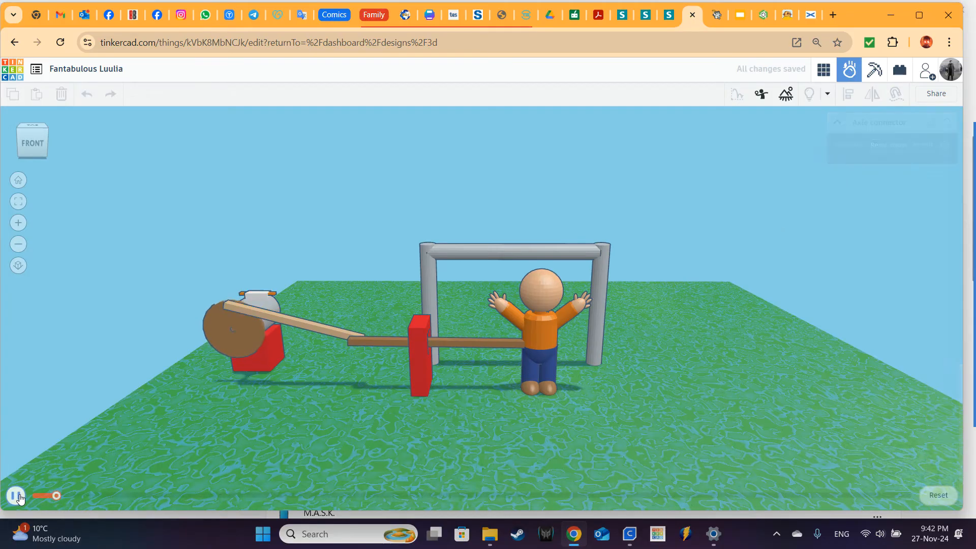
{"action": "left_click", "coordinate": [937, 496]}
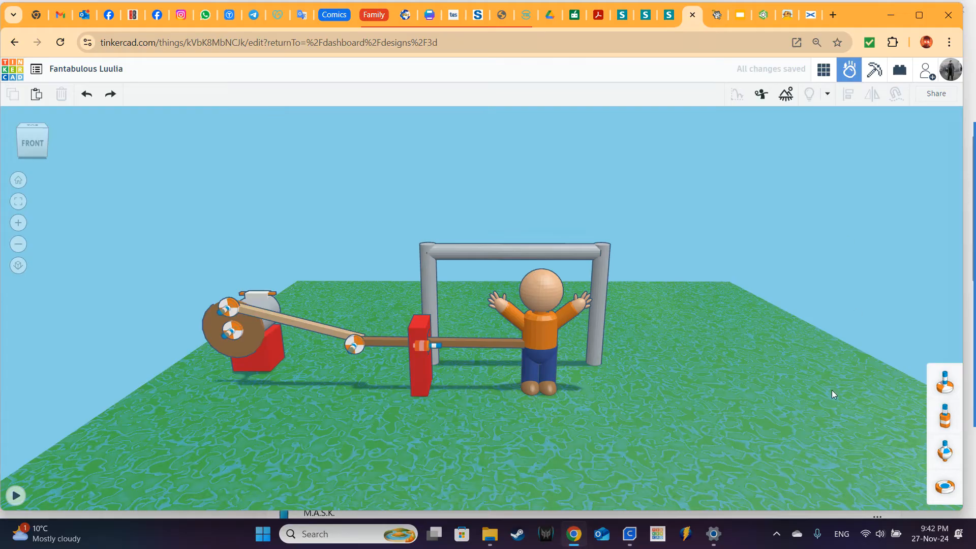
{"action": "left_click", "coordinate": [16, 495]}
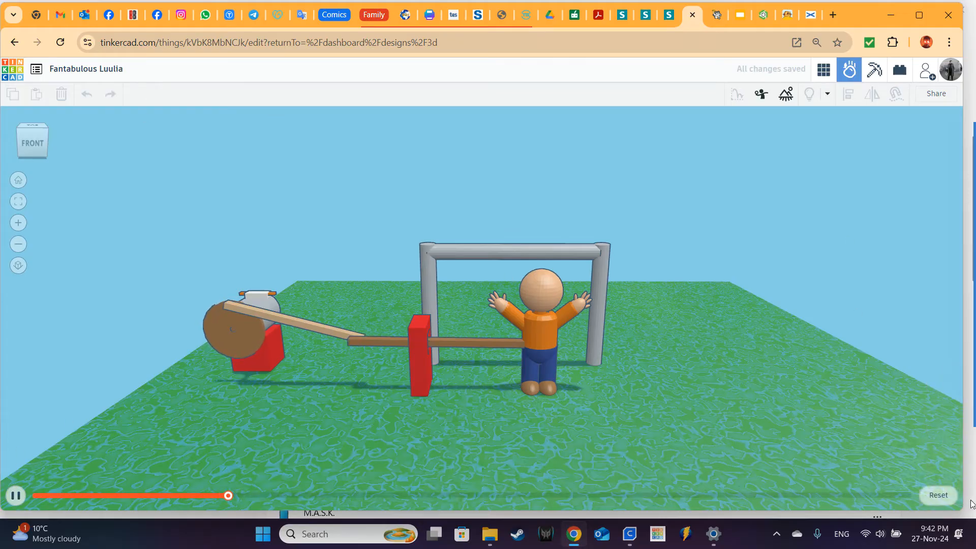
{"action": "left_click", "coordinate": [930, 498]}
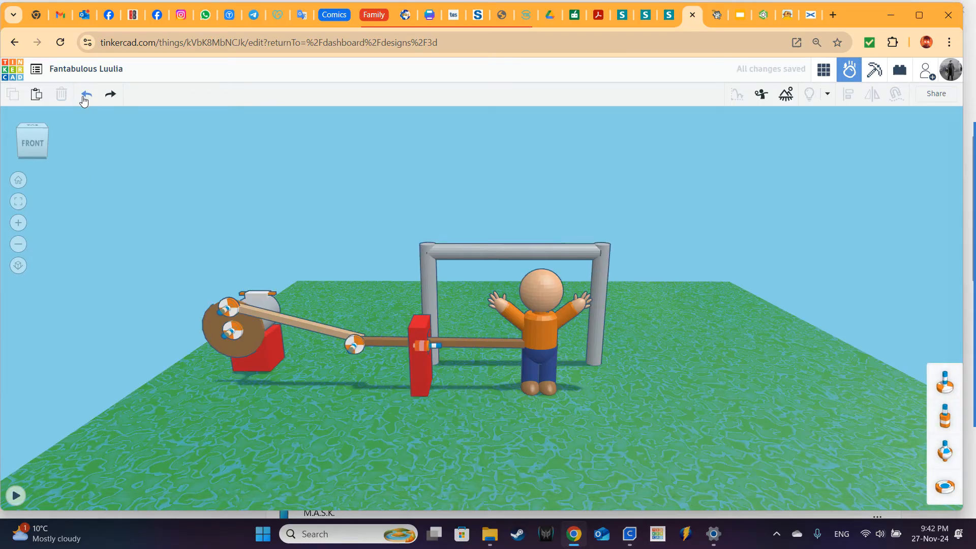
Undo the ground colour and material changes back to the original white Grid ground
{"action": "left_click", "coordinate": [84, 99]}
{"action": "left_click", "coordinate": [84, 100]}
{"action": "left_click", "coordinate": [84, 99]}
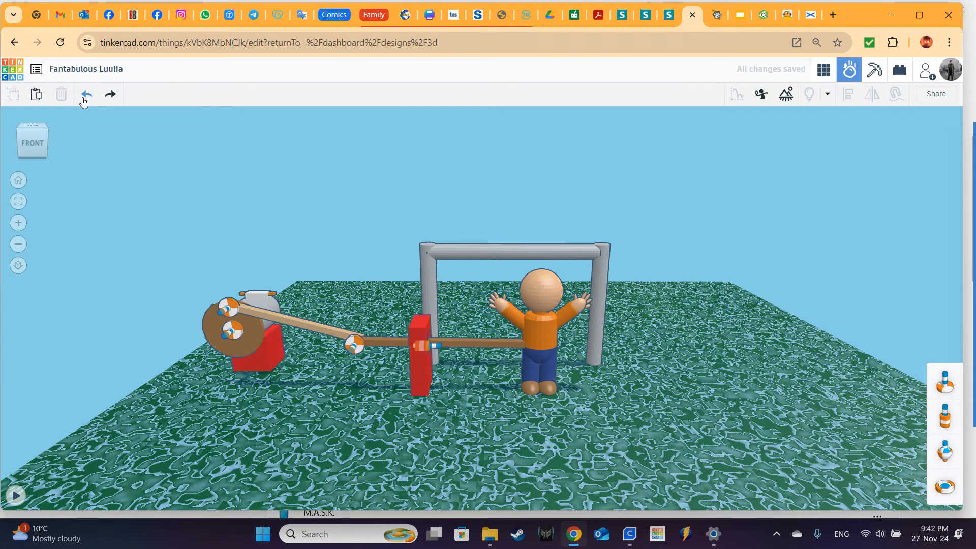
{"action": "left_click", "coordinate": [84, 99]}
{"action": "left_click", "coordinate": [85, 99]}
{"action": "left_click", "coordinate": [84, 99]}
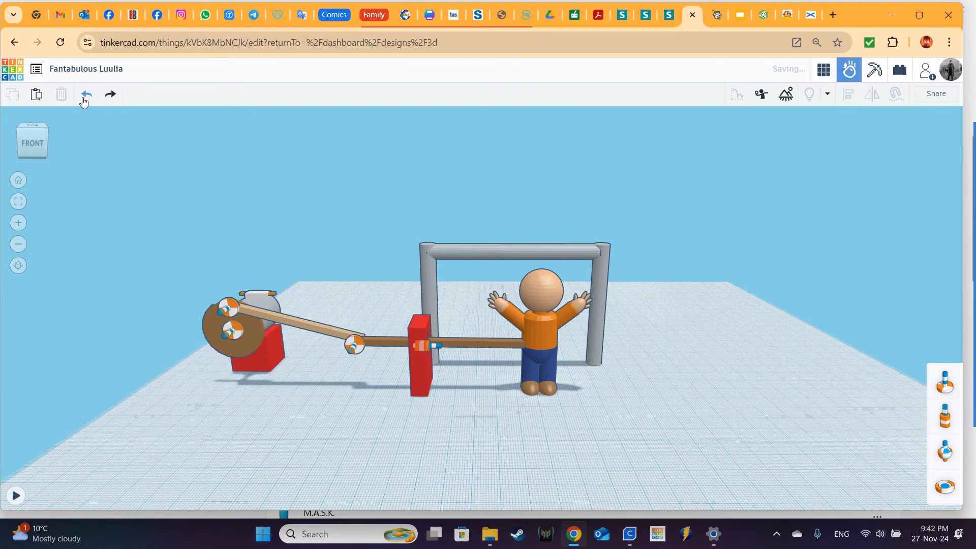
Run the simulation on the original Grid ground to check the mechanism, inspect the ground's properties, and reset the scene
{"action": "left_click", "coordinate": [15, 496]}
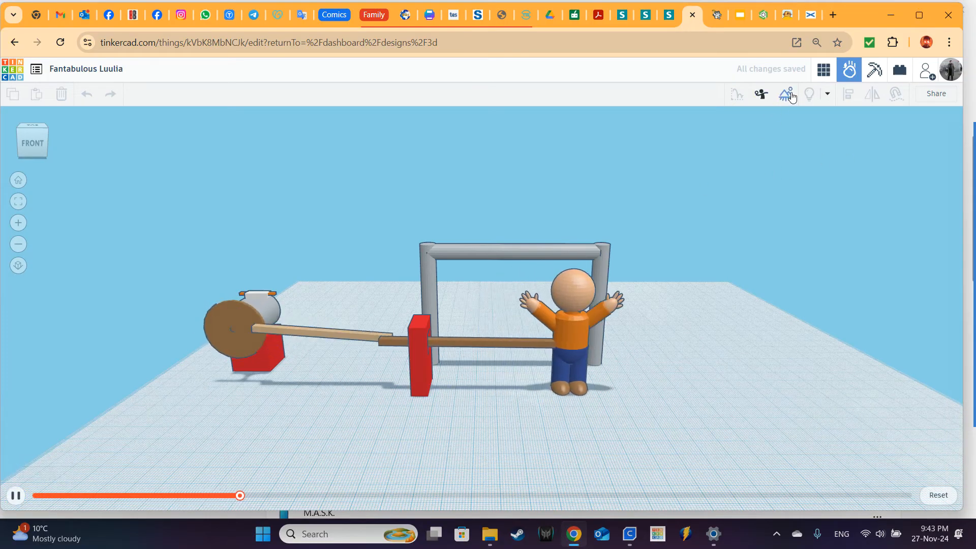
{"action": "left_click", "coordinate": [846, 351]}
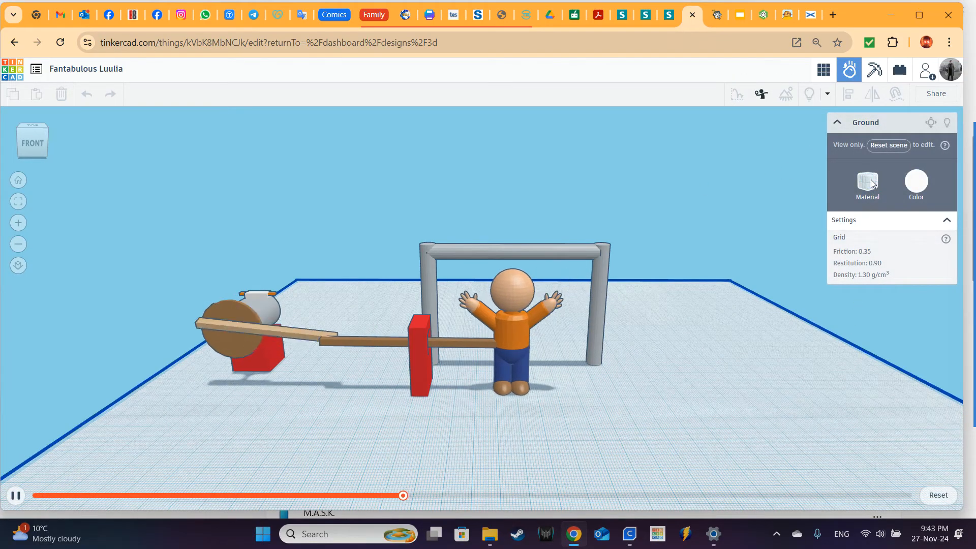
{"action": "left_click", "coordinate": [933, 499]}
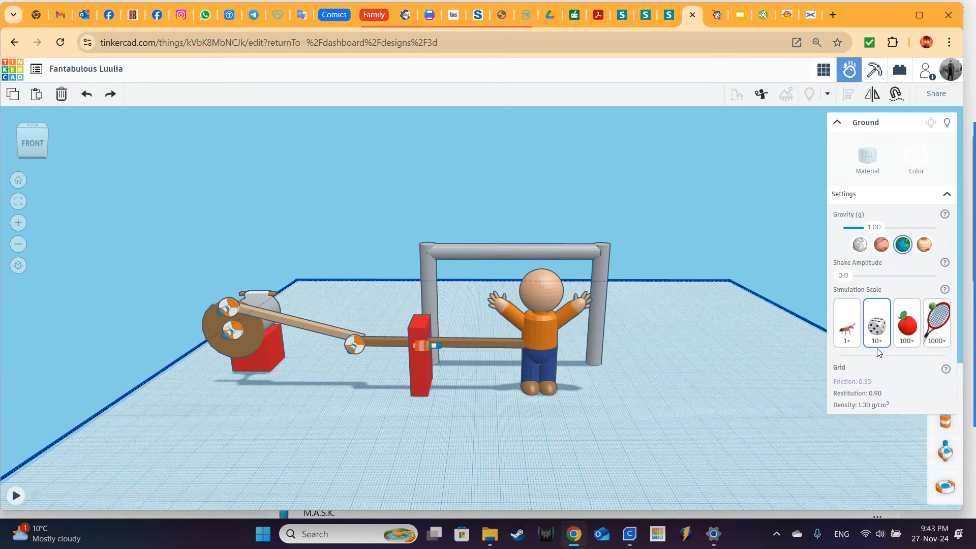
Set the ground material to Concrete and its colour to medium green, then test the simulation and reset it
{"action": "left_click", "coordinate": [870, 167]}
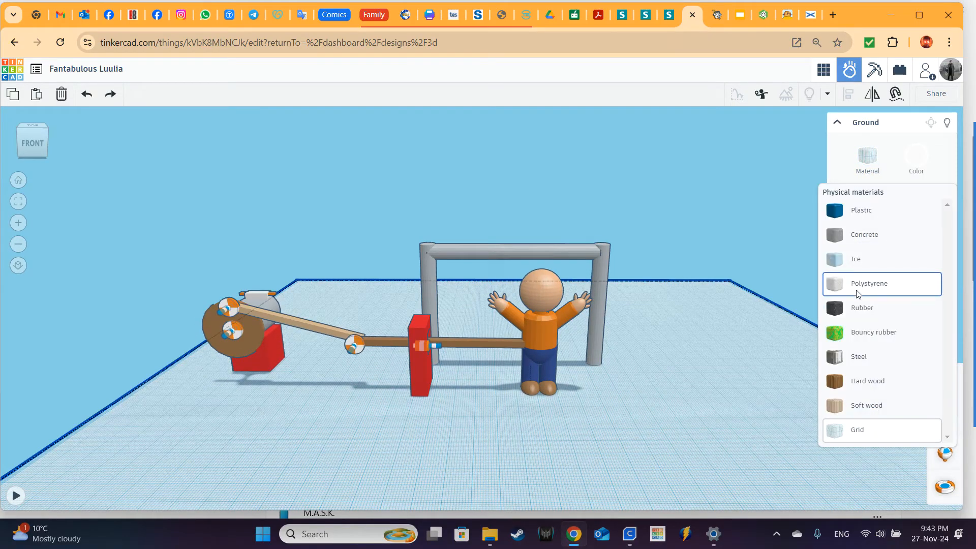
{"action": "left_click", "coordinate": [871, 236]}
{"action": "left_click", "coordinate": [914, 157]}
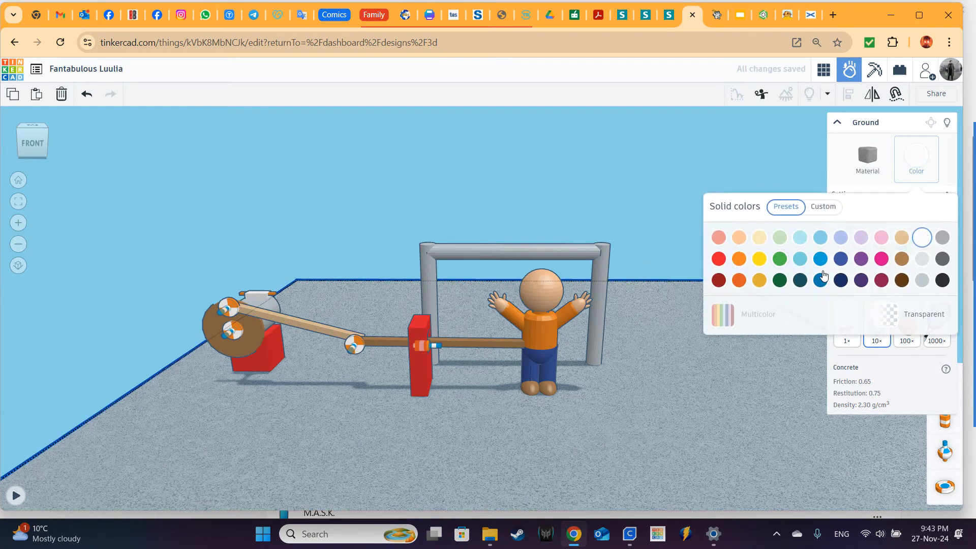
{"action": "left_click", "coordinate": [781, 259]}
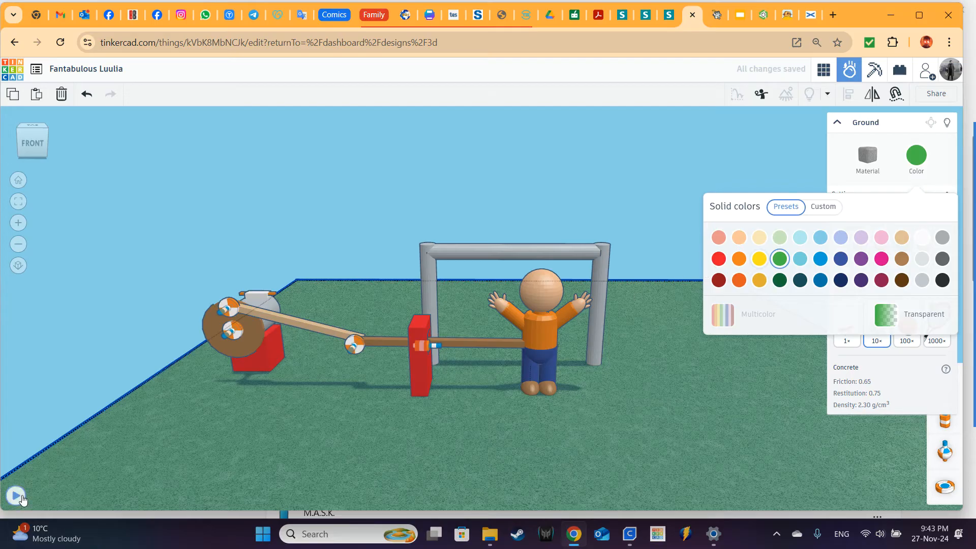
{"action": "left_click", "coordinate": [16, 496]}
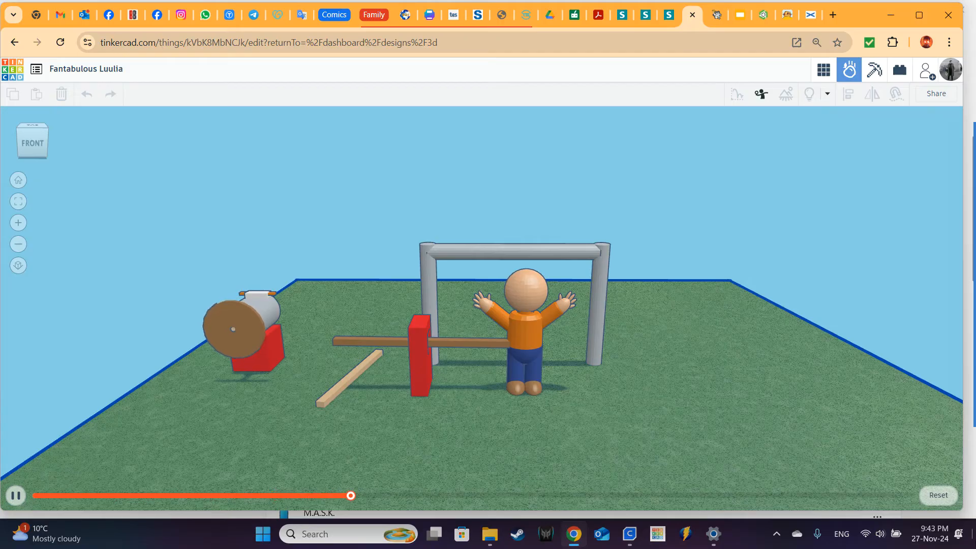
{"action": "left_click", "coordinate": [945, 496]}
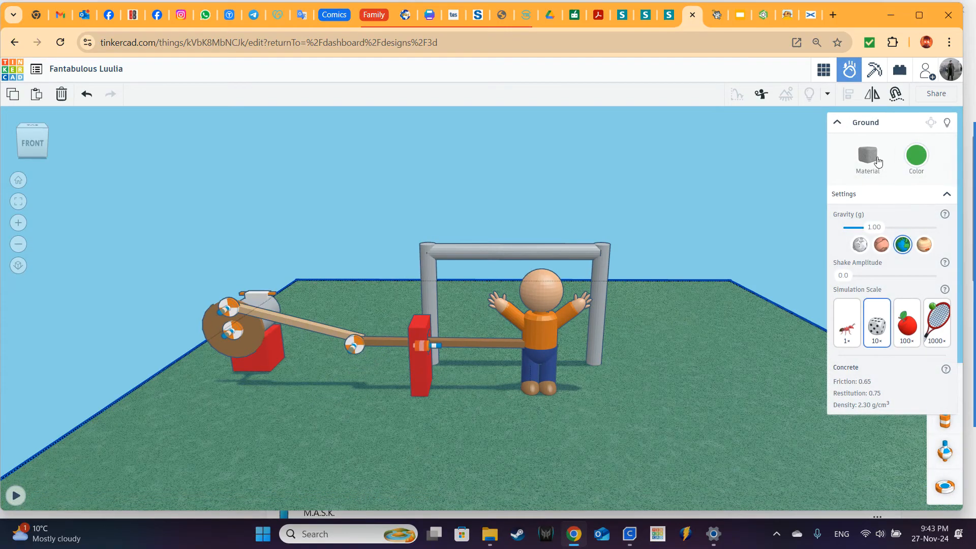
Change the green ground's material to Grid, run the simulation to test the goalkeeper mechanism, and reset it
{"action": "left_click", "coordinate": [868, 155]}
{"action": "left_click", "coordinate": [855, 436]}
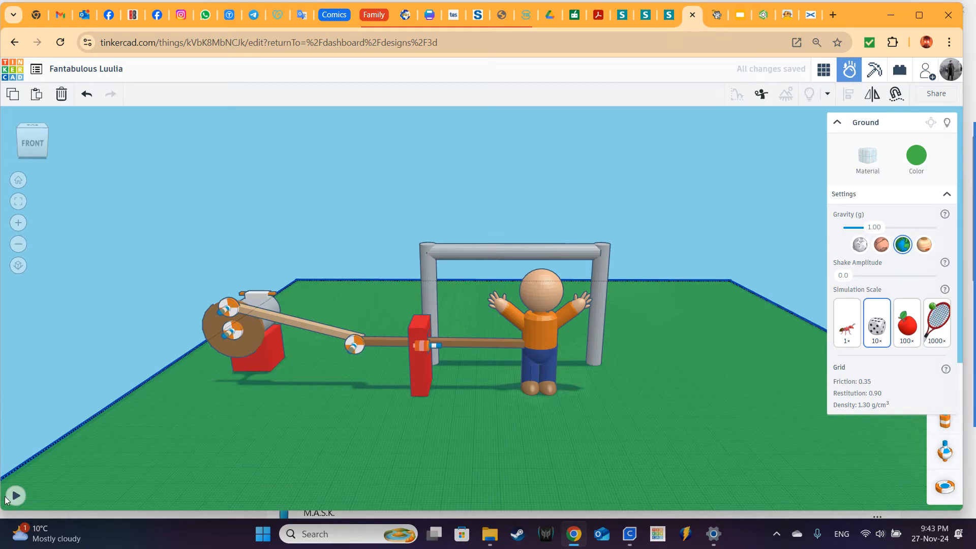
{"action": "left_click", "coordinate": [15, 496]}
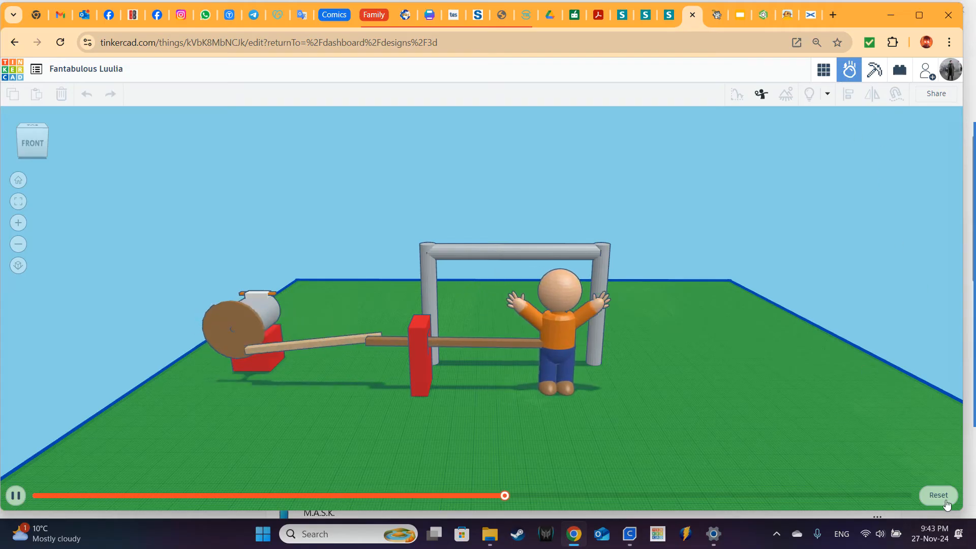
{"action": "left_click", "coordinate": [938, 495]}
Return to the 3D design editor, search the community shapes for "wall" and place the brick wall at the workplane's back edge
{"action": "left_click", "coordinate": [824, 69]}
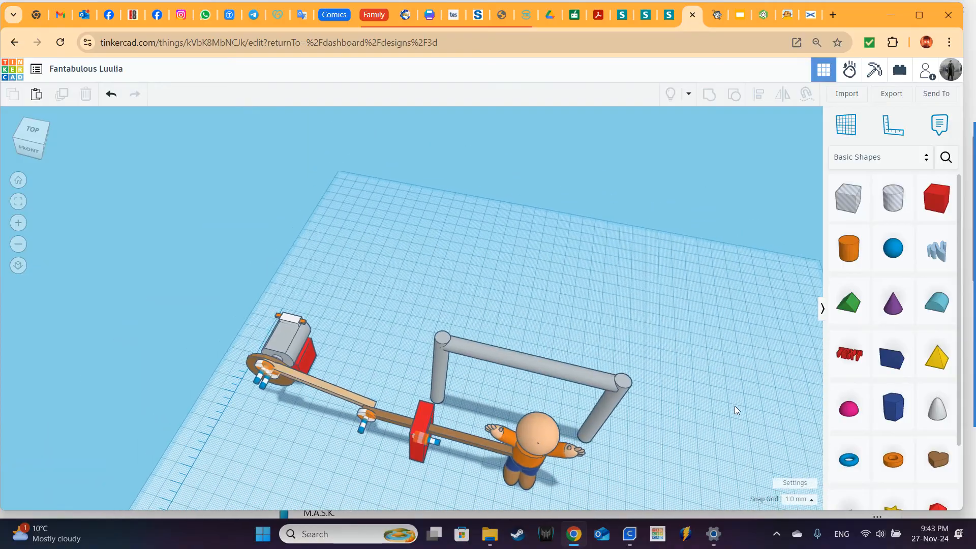
{"action": "middle_click_drag", "start_coordinate": [737, 410], "coordinate": [750, 444]}
{"action": "middle_click_drag", "start_coordinate": [677, 326], "coordinate": [638, 322]}
{"action": "right_click_drag", "start_coordinate": [555, 362], "coordinate": [618, 344]}
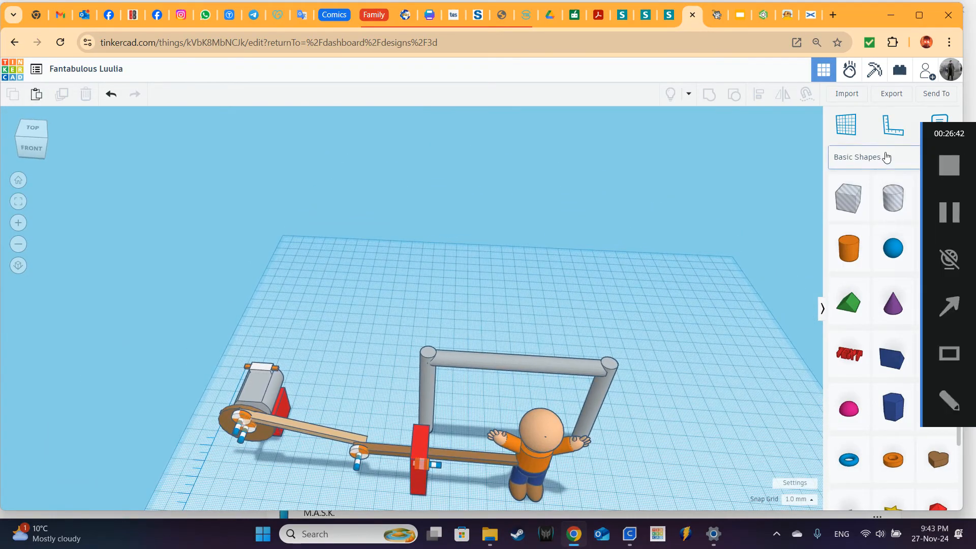
{"action": "left_click", "coordinate": [945, 159]}
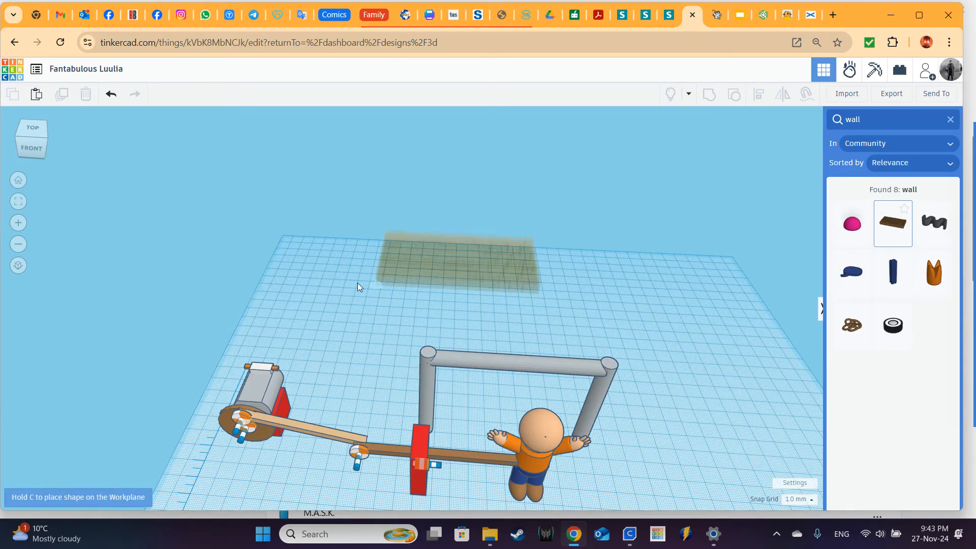
{"action": "left_click", "coordinate": [309, 276]}
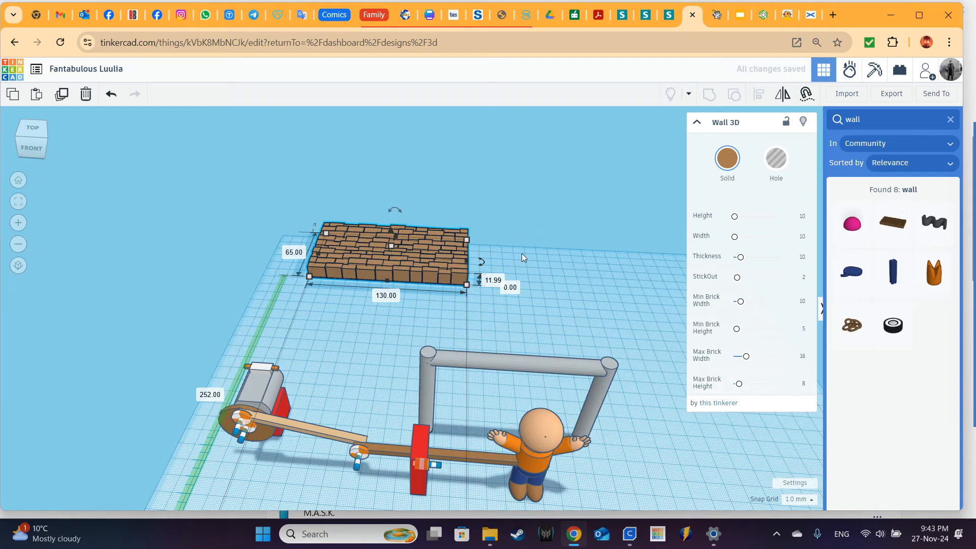
Rotate the brick wall upright so it stands along the back edge of the workplane behind the goal
{"action": "right_click_drag", "start_coordinate": [534, 254], "coordinate": [455, 218]}
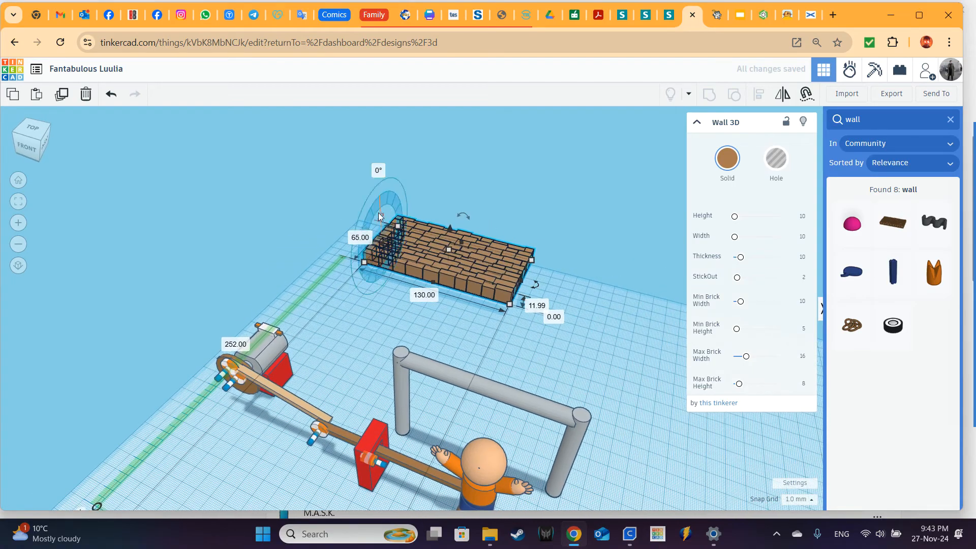
{"action": "left_click_drag", "start_coordinate": [377, 212], "coordinate": [361, 252]}
{"action": "right_click_drag", "start_coordinate": [532, 334], "coordinate": [545, 304]}
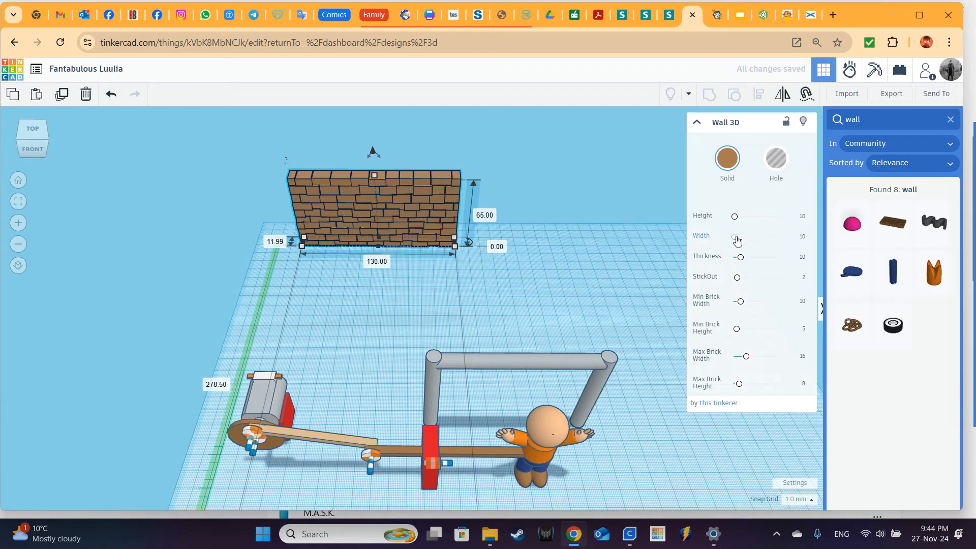
Set the wall's Width parameter to 26 so it spans the back of the workplane at 338 mm long
{"action": "left_click_drag", "start_coordinate": [737, 239], "coordinate": [742, 240]}
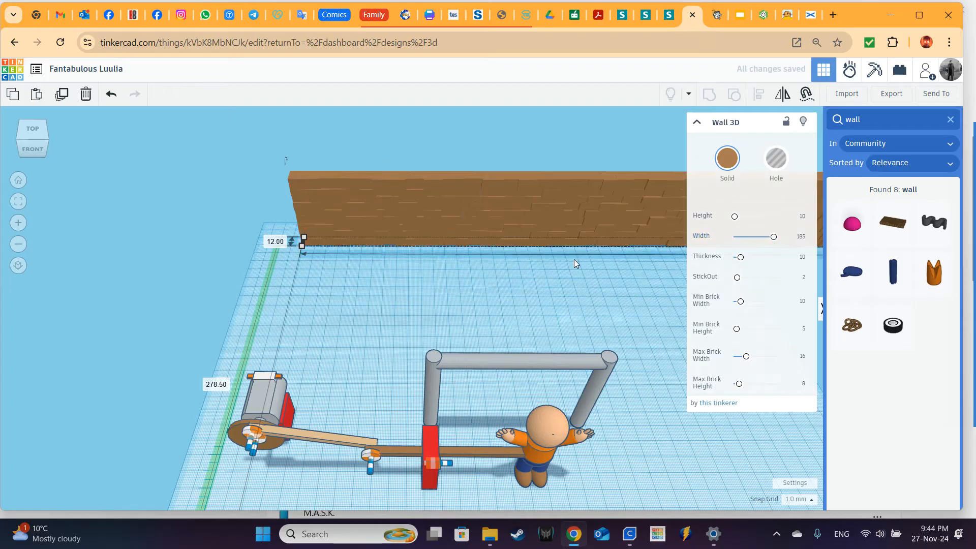
{"action": "scroll", "coordinate": [573, 257], "scroll_direction": "down", "scroll_amount": 2}
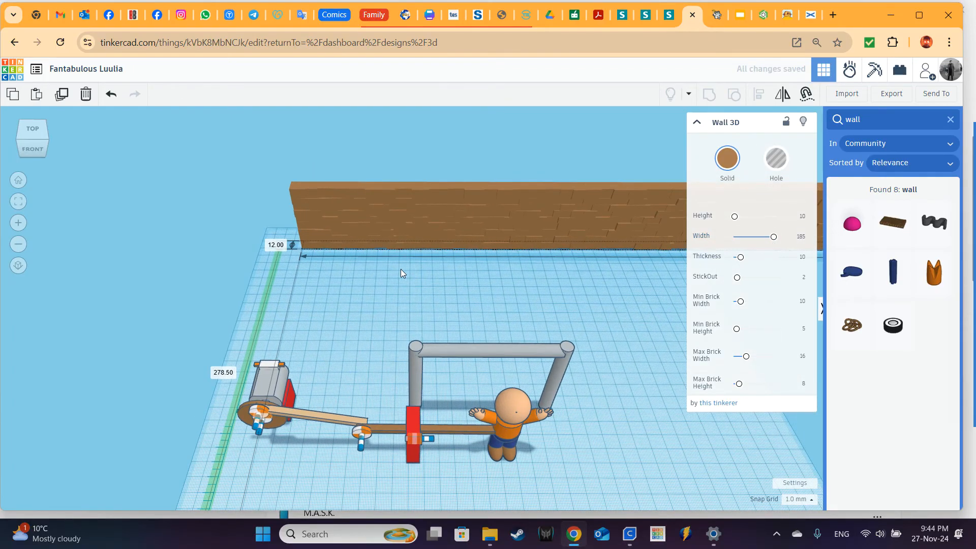
{"action": "scroll", "coordinate": [548, 292], "scroll_direction": "down", "scroll_amount": 3}
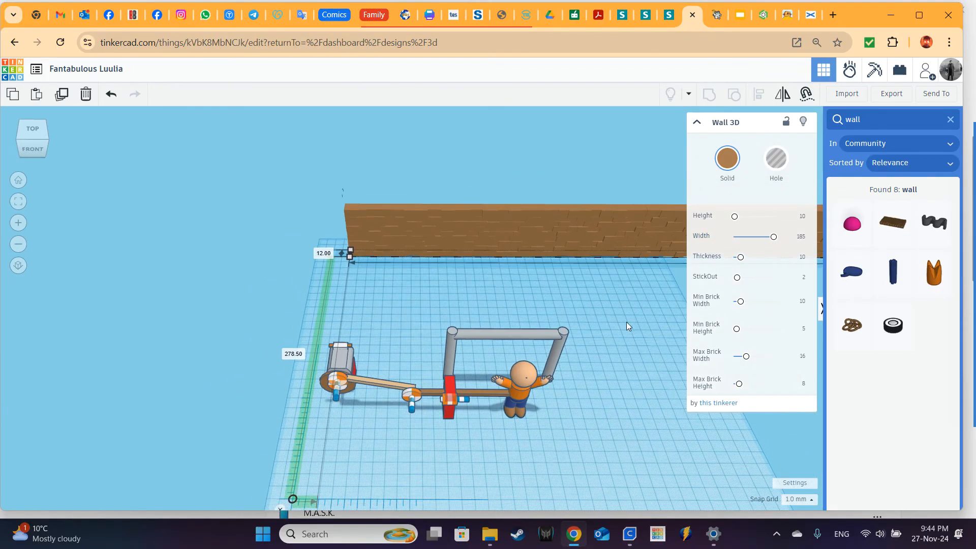
{"action": "middle_click_drag", "start_coordinate": [626, 322], "coordinate": [352, 321]}
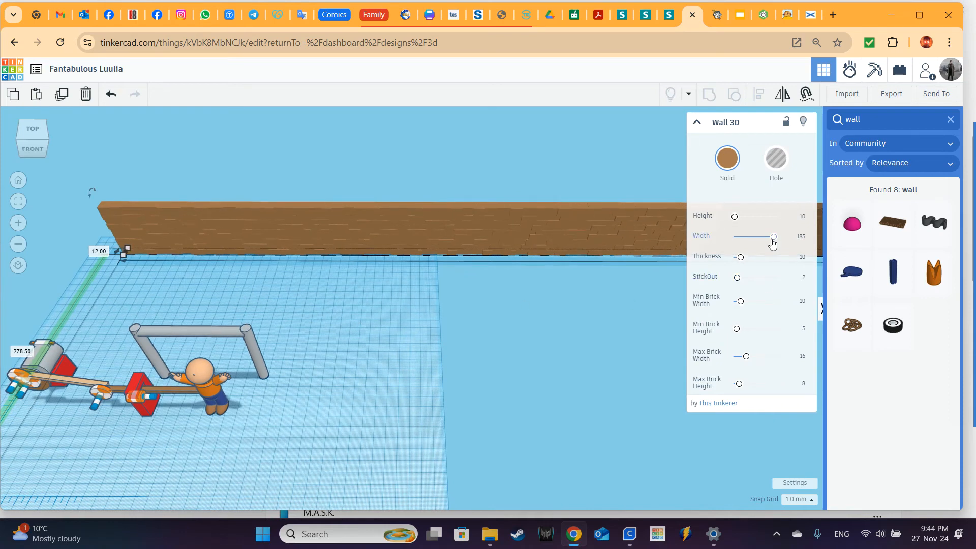
{"action": "left_click_drag", "start_coordinate": [749, 243], "coordinate": [738, 246]}
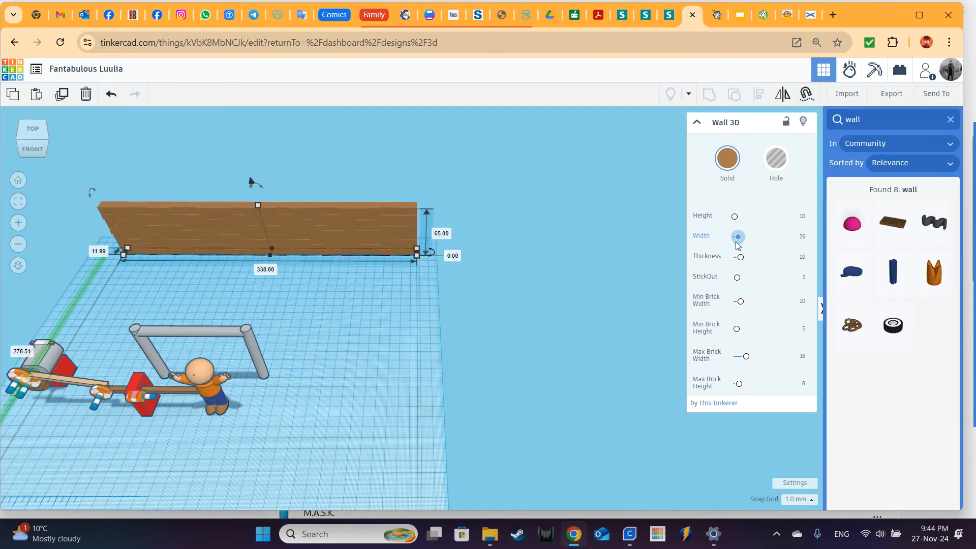
{"action": "middle_click_drag", "start_coordinate": [337, 380], "coordinate": [417, 360]}
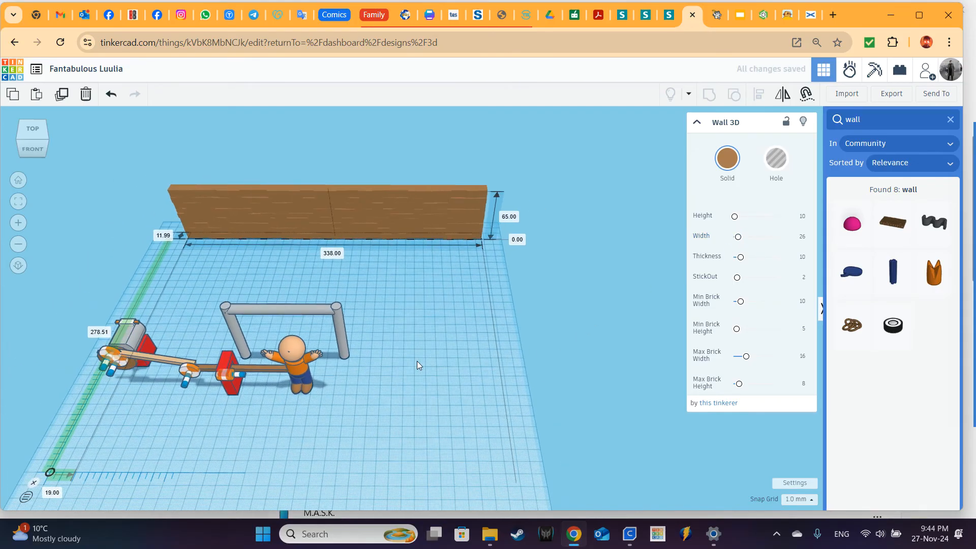
{"action": "right_click_drag", "start_coordinate": [419, 355], "coordinate": [433, 344]}
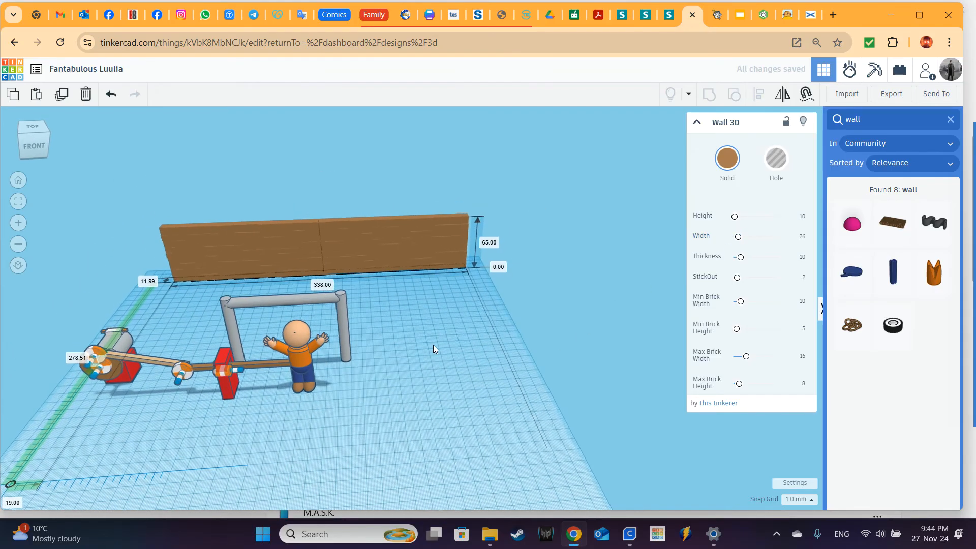
Change the wall's solid colour from the presets to dark red
{"action": "left_click", "coordinate": [727, 158]}
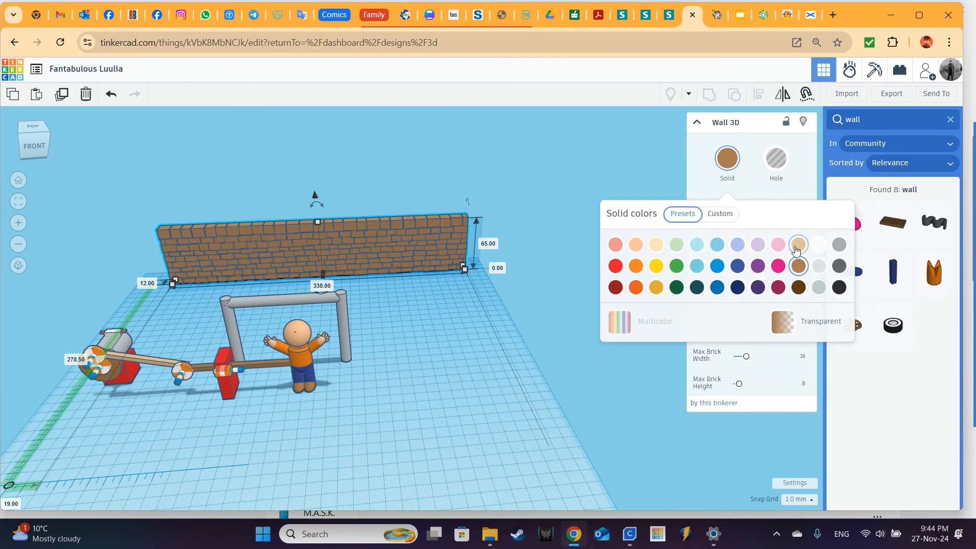
{"action": "left_click", "coordinate": [615, 289]}
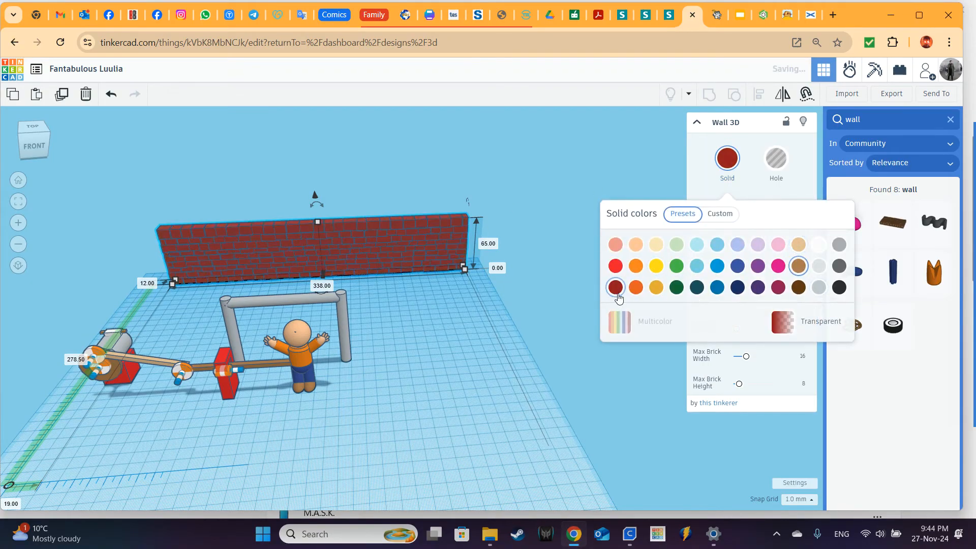
{"action": "left_click", "coordinate": [422, 243]}
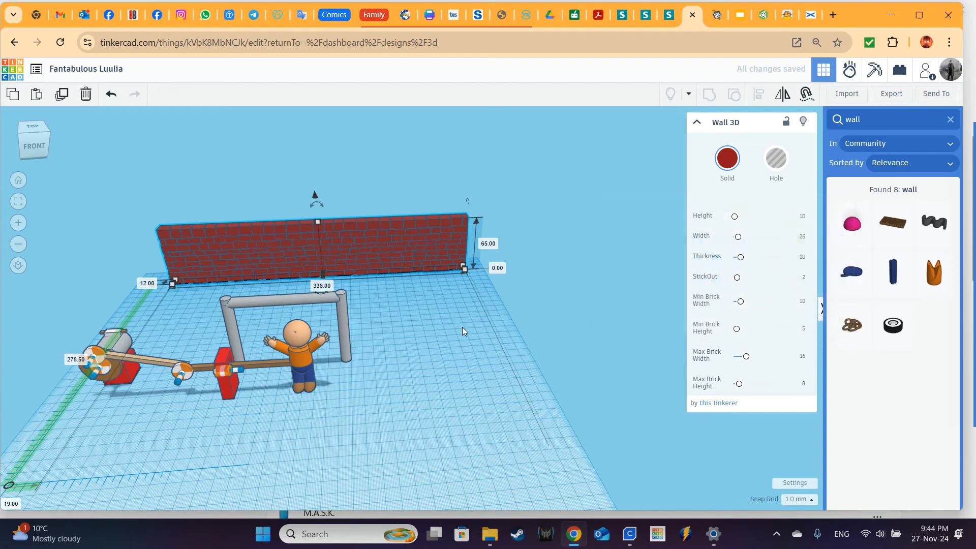
{"action": "left_click", "coordinate": [463, 331]}
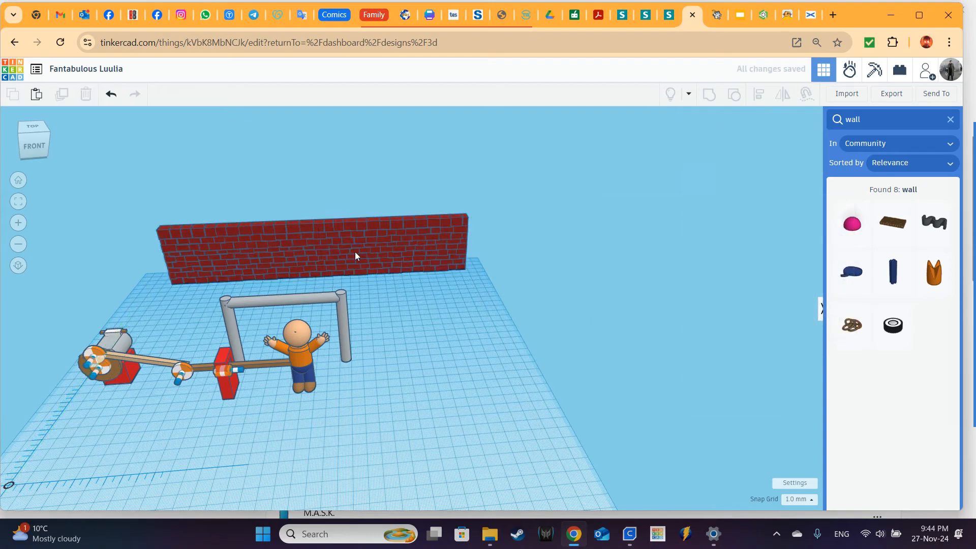
Duplicate the back wall and rotate the copy by -90° so it runs perpendicular to the original
{"action": "left_click", "coordinate": [355, 251]}
{"action": "key", "text": "Escape"}
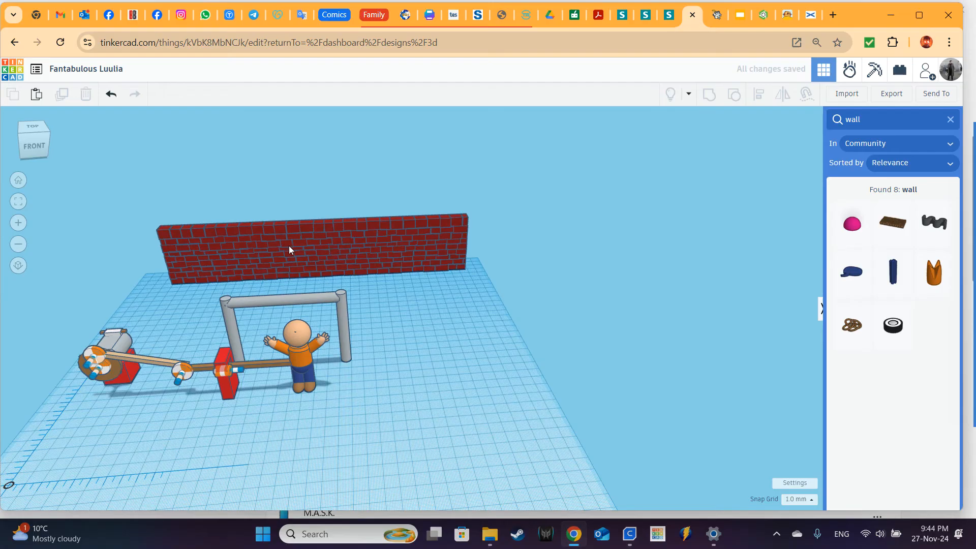
{"action": "left_click", "coordinate": [282, 264]}
{"action": "right_click_drag", "start_coordinate": [332, 236], "coordinate": [431, 343]}
{"action": "scroll", "coordinate": [144, 271], "scroll_direction": "up", "scroll_amount": 3}
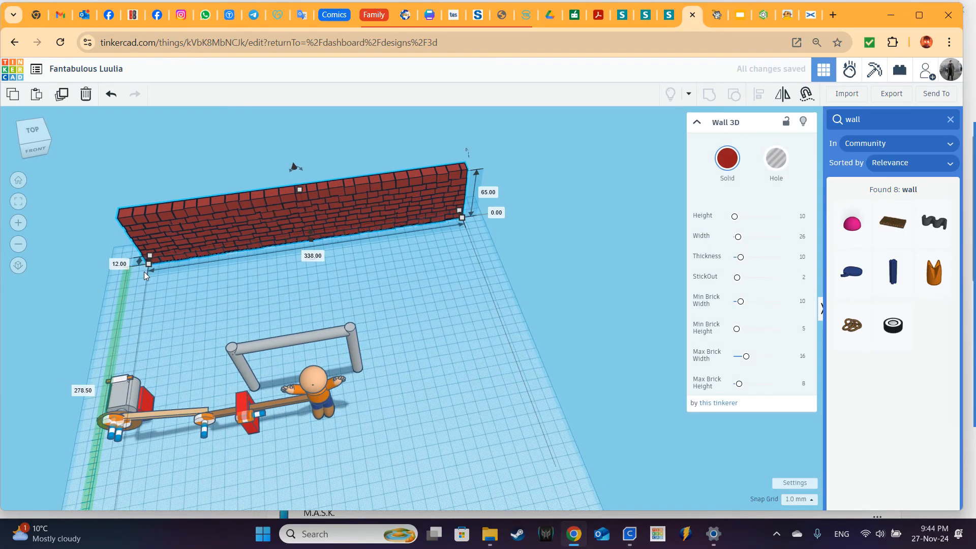
{"action": "right_click_drag", "start_coordinate": [239, 301], "coordinate": [303, 346]}
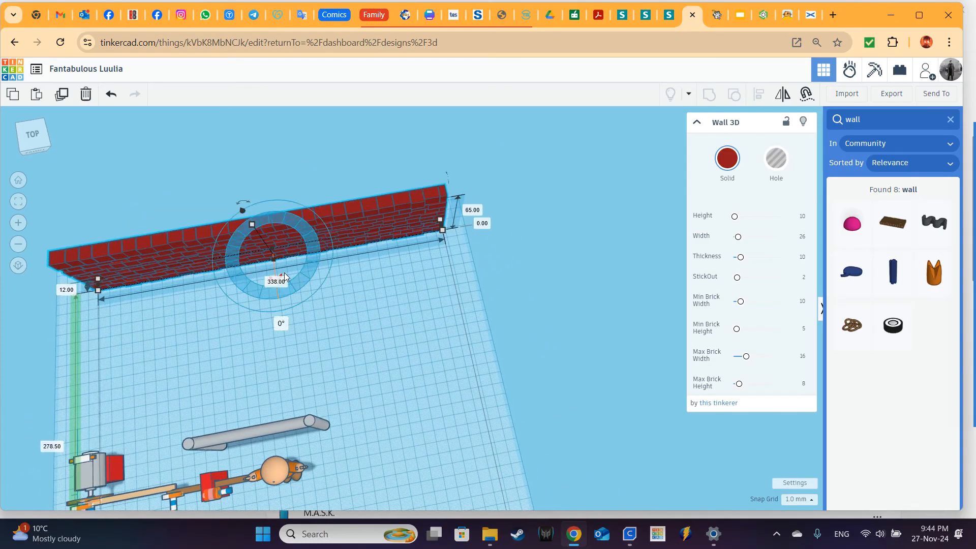
{"action": "left_click_drag", "start_coordinate": [285, 277], "coordinate": [333, 340]}
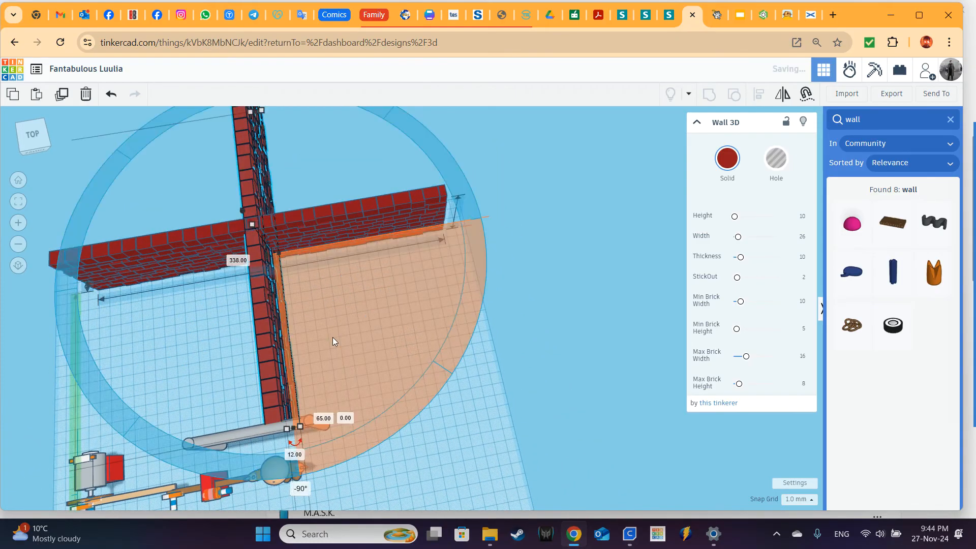
{"action": "right_click_drag", "start_coordinate": [402, 370], "coordinate": [410, 363]}
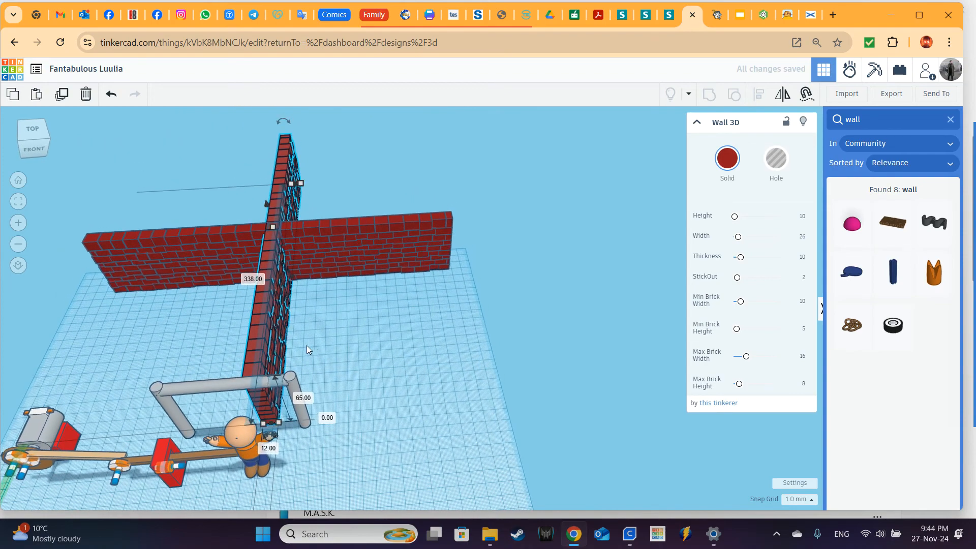
Move the perpendicular wall copy sideways to the right end of the back wall
{"action": "key", "text": "Right"}
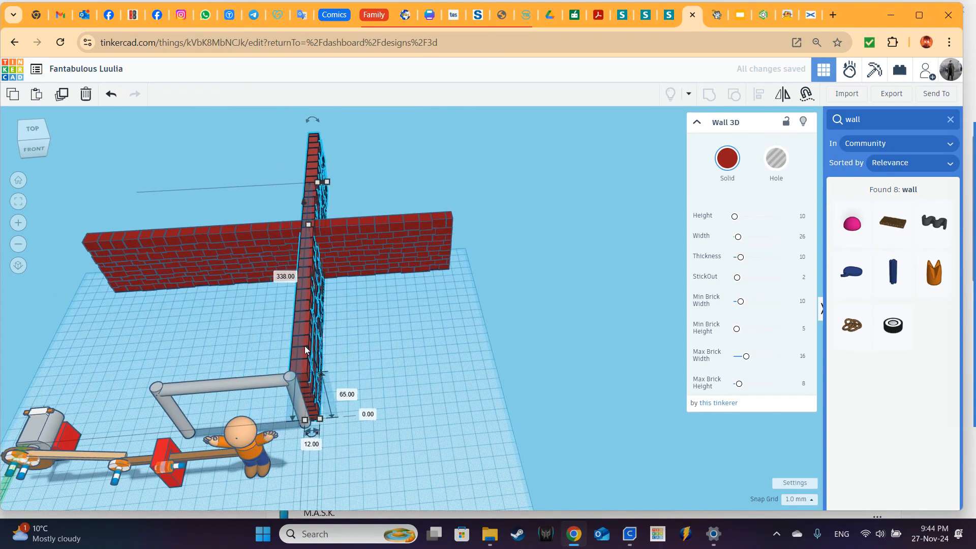
{"action": "key", "text": "Right"}
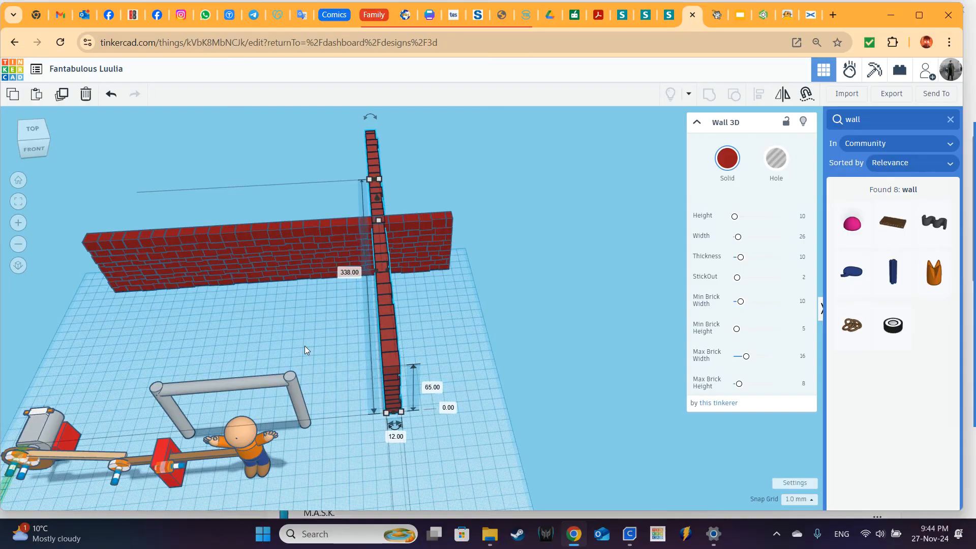
{"action": "key", "text": "Right"}
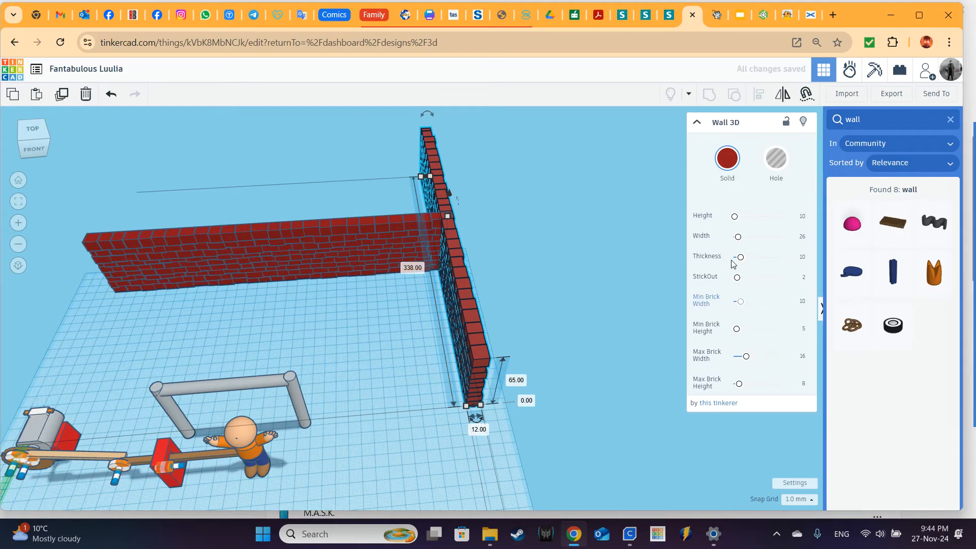
Shorten the side wall by setting its Width parameter to 12, and nudge it back to meet the back wall
{"action": "left_click_drag", "start_coordinate": [740, 243], "coordinate": [738, 243]}
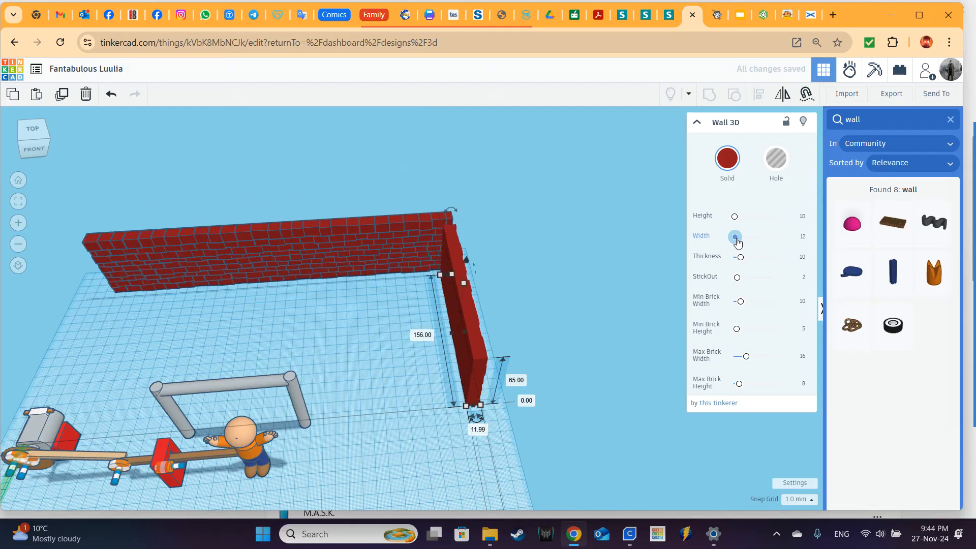
{"action": "left_click_drag", "start_coordinate": [739, 244], "coordinate": [742, 247]}
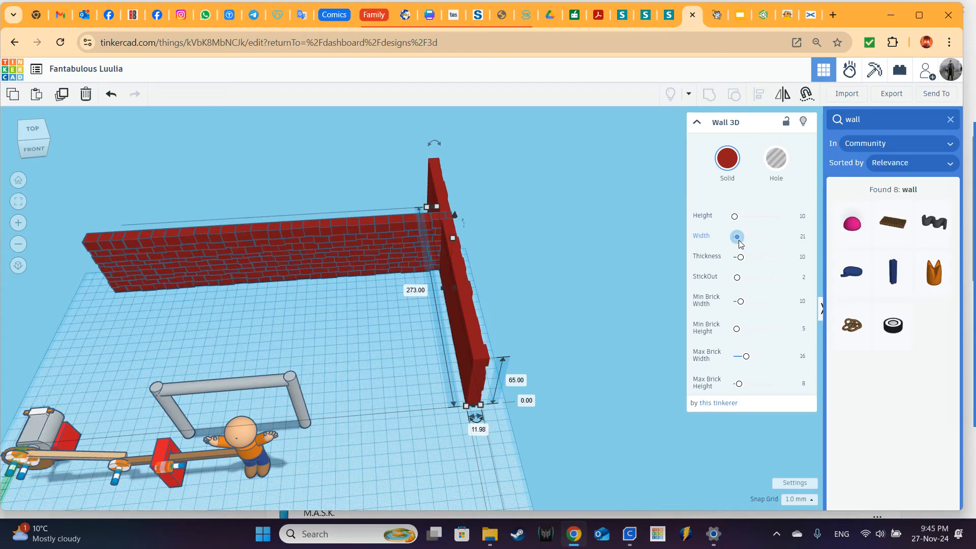
{"action": "left_click_drag", "start_coordinate": [738, 245], "coordinate": [741, 245]}
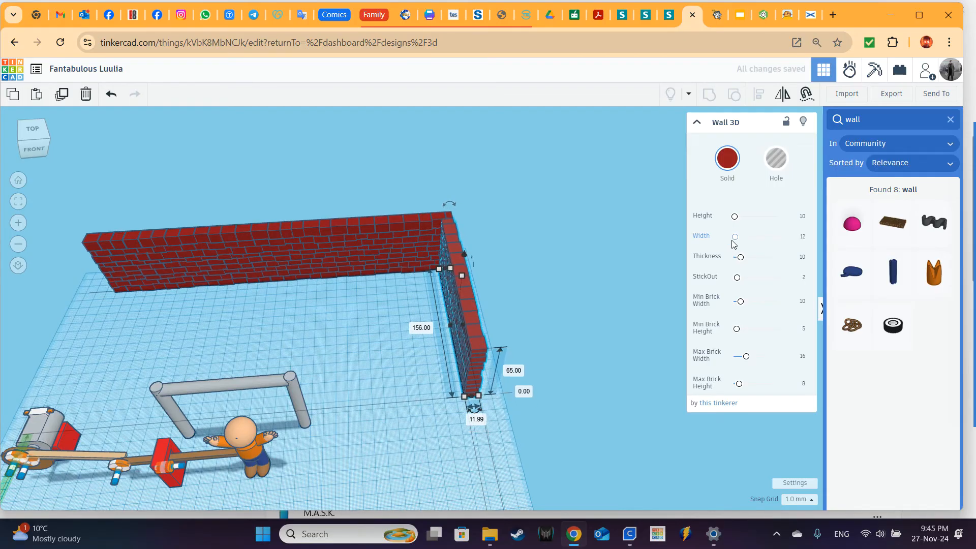
{"action": "left_click", "coordinate": [305, 249]}
{"action": "key", "text": "Escape"}
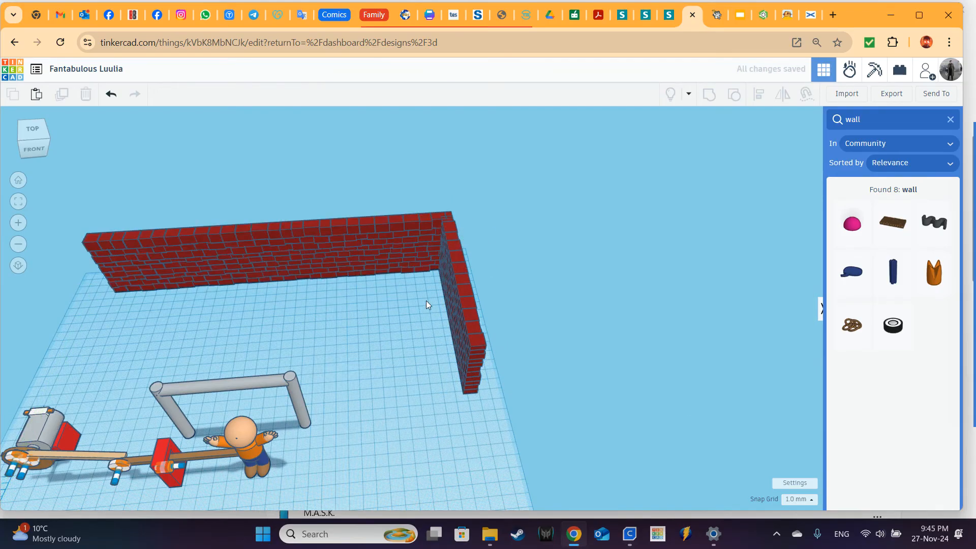
Duplicate the 156 mm side wall and move the copy across to the left end of the back wall
{"action": "left_click", "coordinate": [469, 315]}
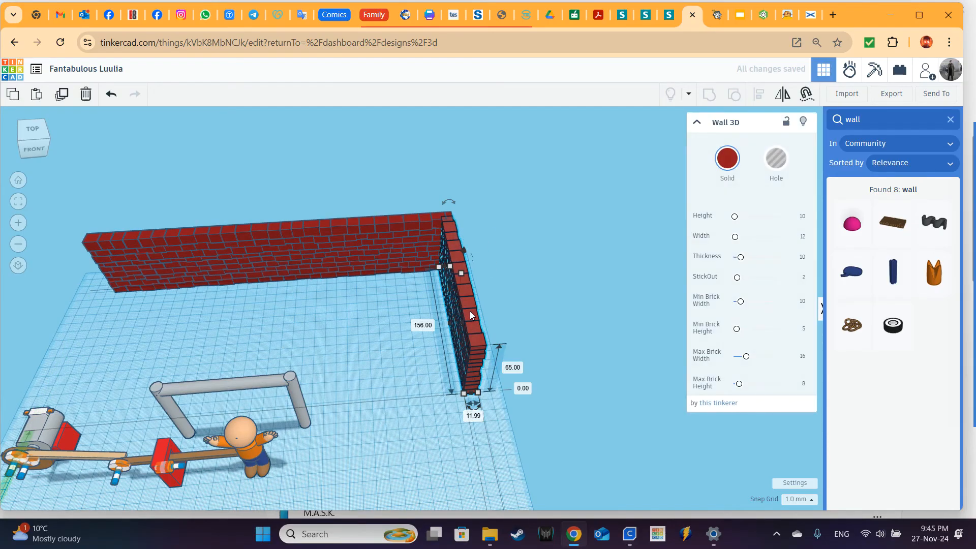
{"action": "key", "text": "shift+Left"}
{"action": "key", "text": "shift+Left"}
{"action": "key", "text": "shift+Left"}
{"action": "key", "text": "shift+Left"}
{"action": "key", "text": "shift+Left"}
{"action": "key", "text": "shift+Left"}
{"action": "key", "text": "shift+Left"}
{"action": "key", "text": "shift+Left"}
{"action": "key", "text": "shift+Left"}
{"action": "key", "text": "shift+Left"}
{"action": "key", "text": "shift+Left"}
{"action": "key", "text": "shift+Left"}
{"action": "key", "text": "shift+Left"}
{"action": "key", "text": "shift+Left"}
{"action": "key", "text": "shift+Left"}
{"action": "key", "text": "shift+Left"}
{"action": "key", "text": "shift+Left"}
{"action": "key", "text": "shift+Left"}
{"action": "key", "text": "shift+Left"}
{"action": "key", "text": "shift+Left"}
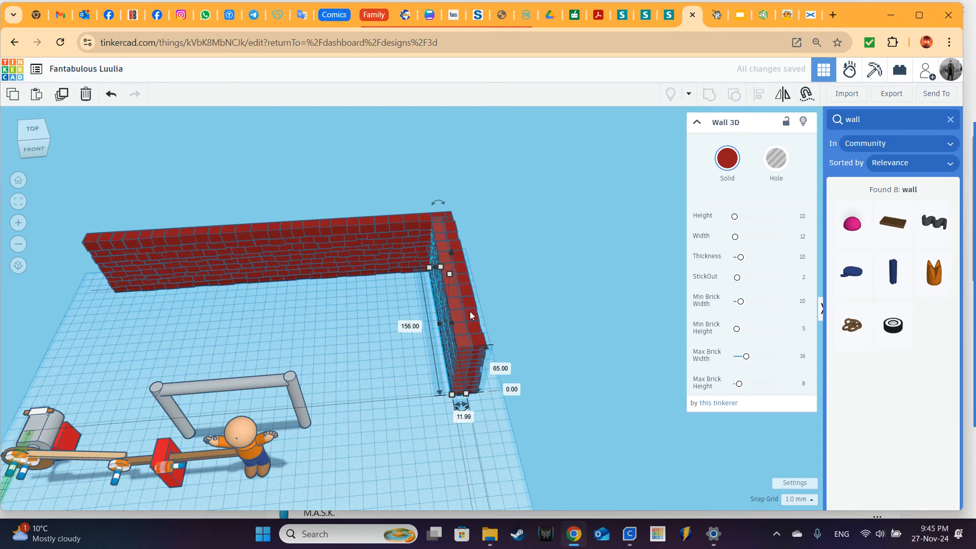
{"action": "key", "text": "shift+Left"}
{"action": "key", "text": "shift+Left"}
{"action": "key", "text": "shift+Left"}
{"action": "key", "text": "shift+Left"}
{"action": "key", "text": "shift+Left"}
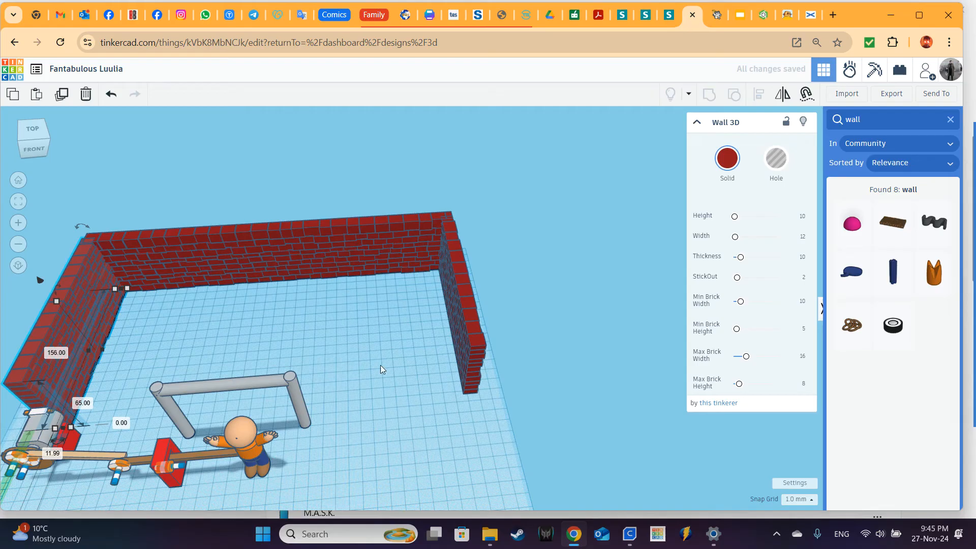
Select the back wall and both side walls and group them into one shape
{"action": "left_click_drag", "start_coordinate": [49, 222], "coordinate": [284, 247]}
{"action": "left_click_drag", "start_coordinate": [487, 242], "coordinate": [487, 243]}
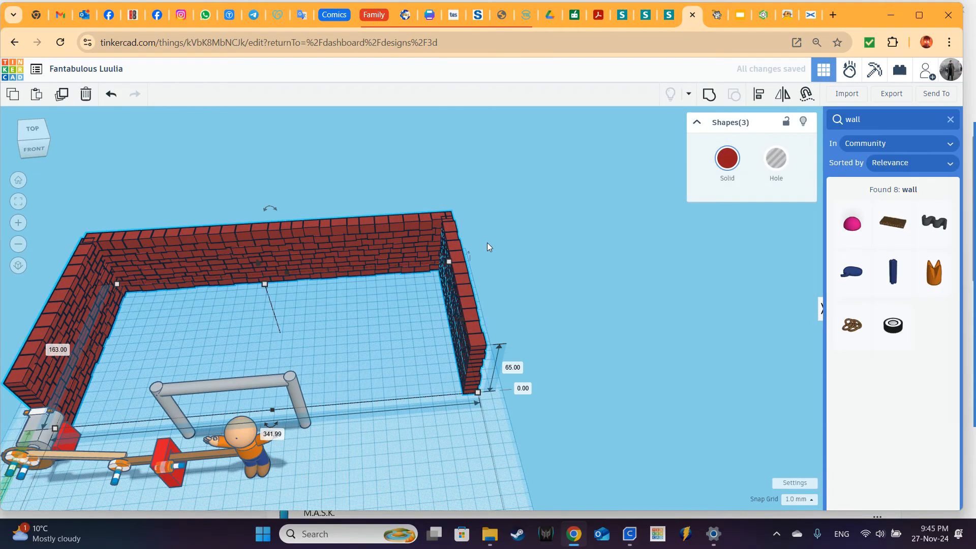
{"action": "left_click", "coordinate": [709, 97]}
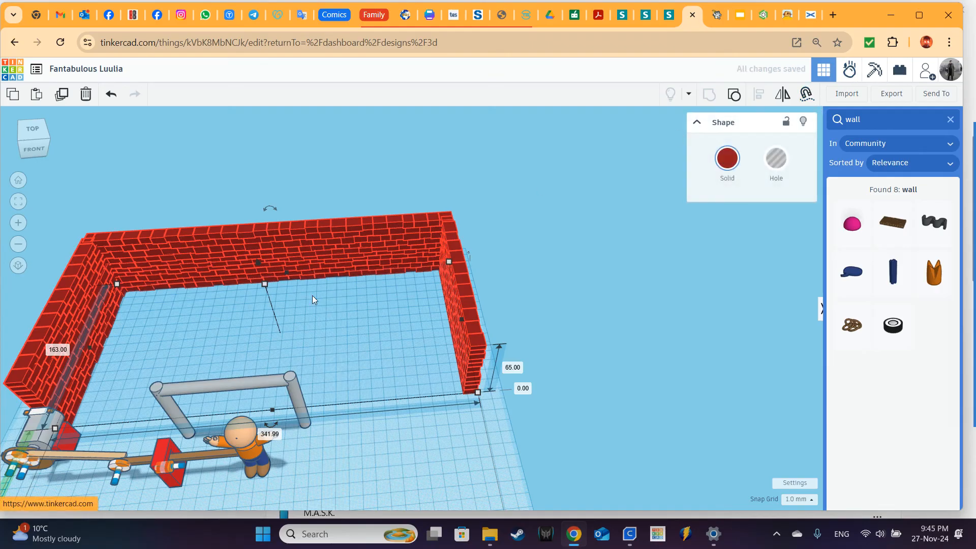
{"action": "right_click_drag", "start_coordinate": [550, 335], "coordinate": [551, 309]}
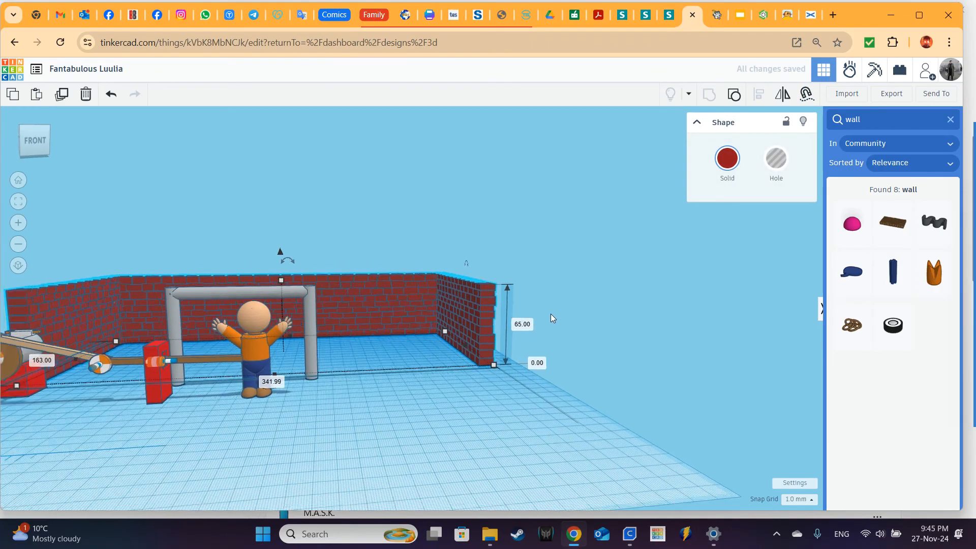
Open the design in the simulation workspace, select the grouped brick wall and start the simulation
{"action": "middle_click_drag", "start_coordinate": [550, 308], "coordinate": [609, 338]}
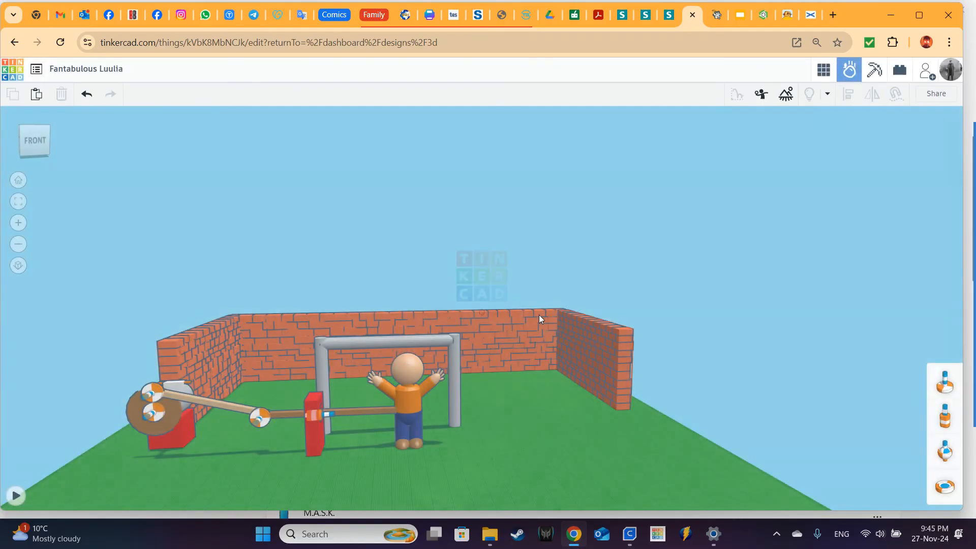
{"action": "left_click", "coordinate": [542, 335]}
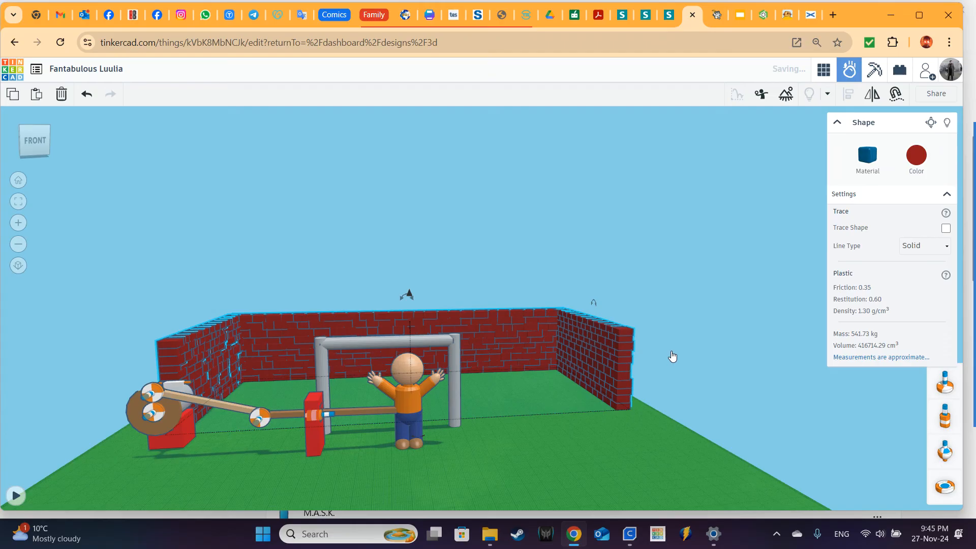
{"action": "right_click_drag", "start_coordinate": [644, 377], "coordinate": [629, 388]}
{"action": "left_click", "coordinate": [20, 496]}
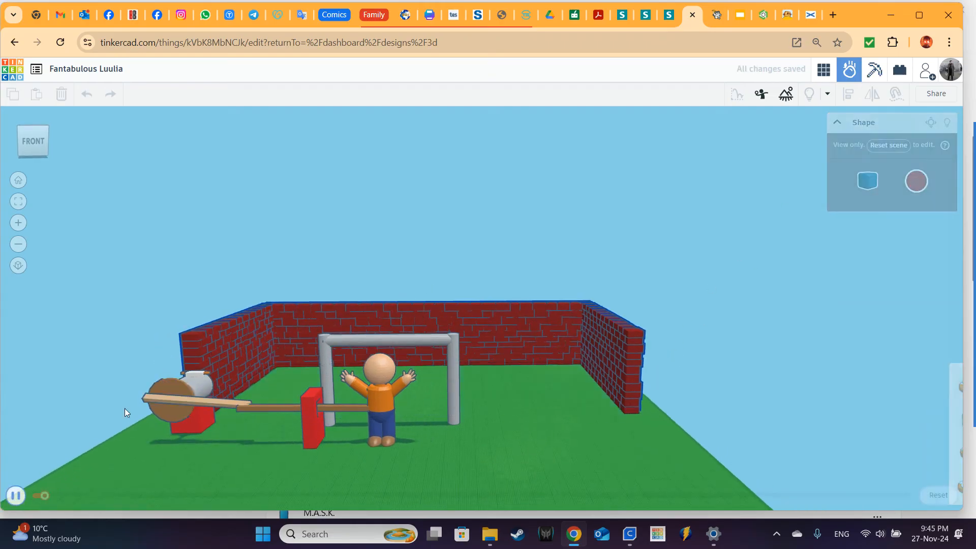
Set the throwable object to the soccer ball and throw several balls at the goalkeeper and the goal during the simulation
{"action": "left_click", "coordinate": [761, 94]}
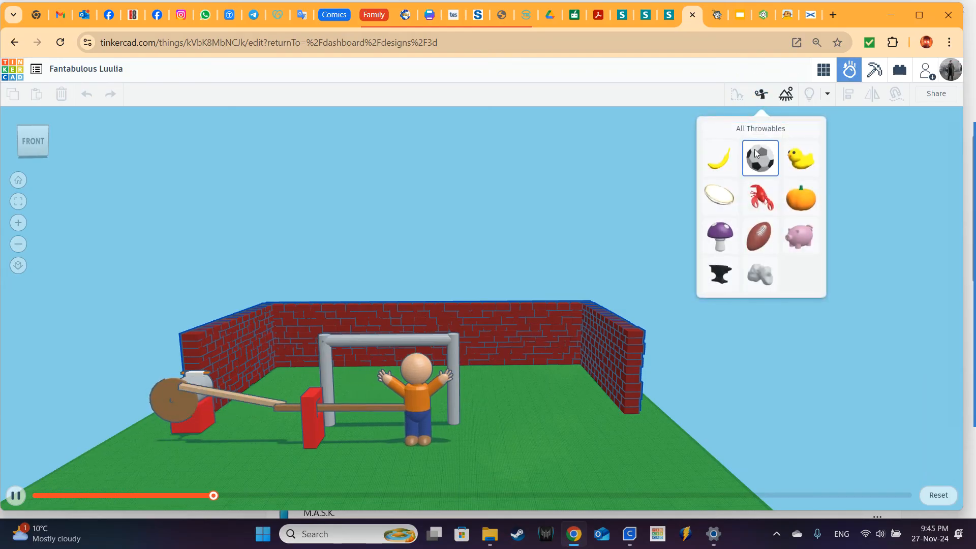
{"action": "left_click", "coordinate": [405, 373]}
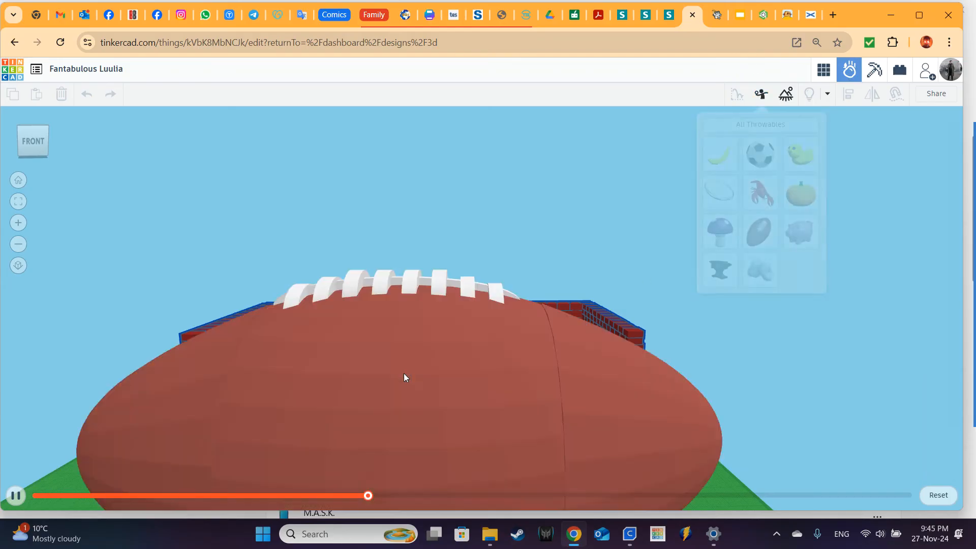
{"action": "left_click", "coordinate": [762, 95]}
{"action": "left_click", "coordinate": [760, 158]}
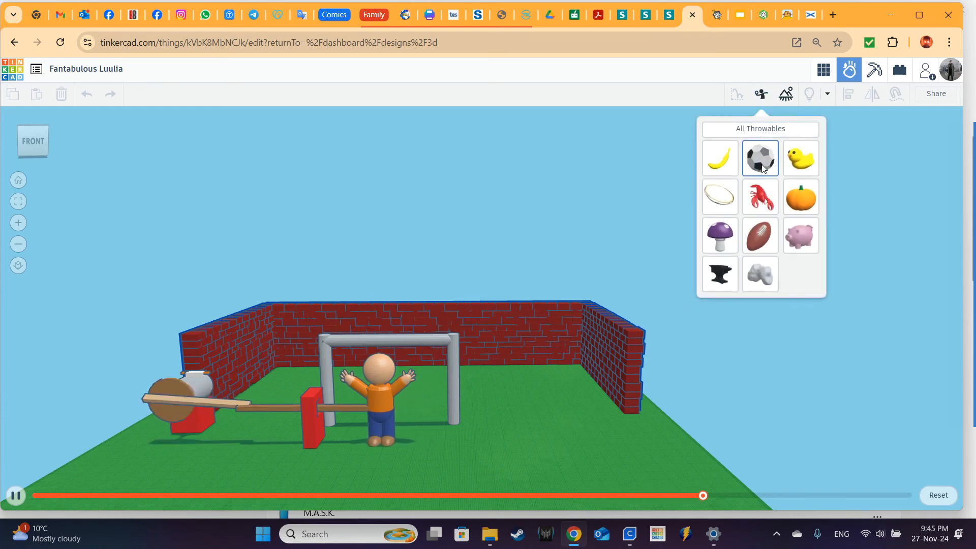
{"action": "left_click", "coordinate": [425, 399]}
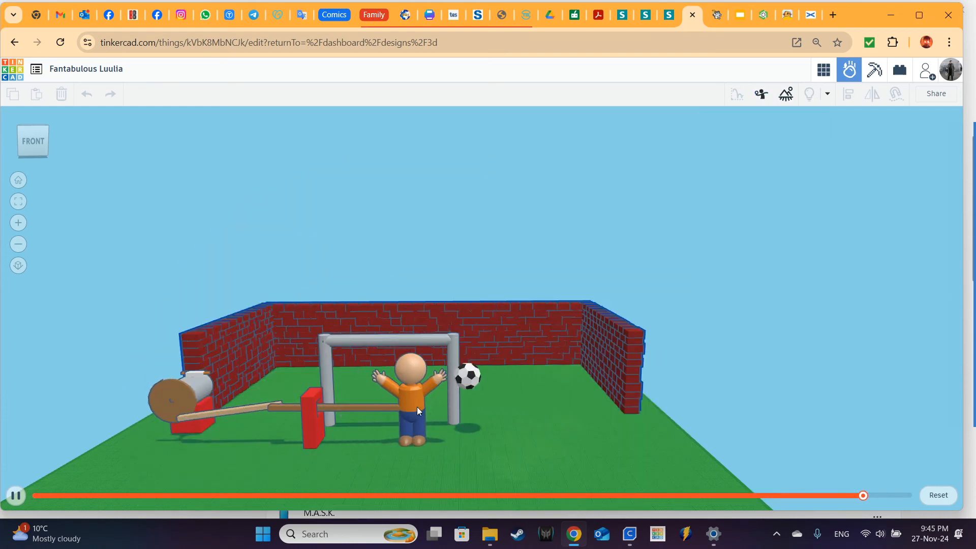
{"action": "left_click", "coordinate": [423, 411]}
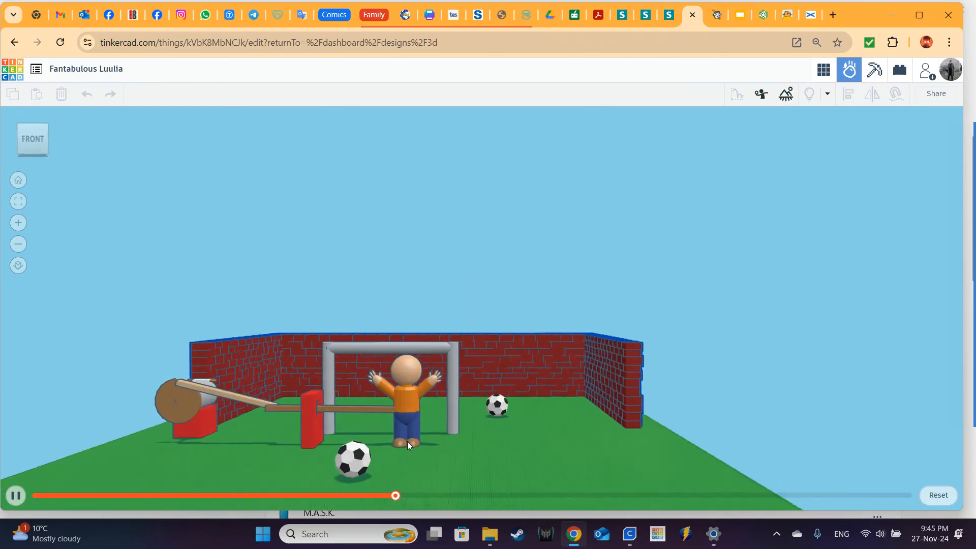
{"action": "left_click", "coordinate": [366, 364]}
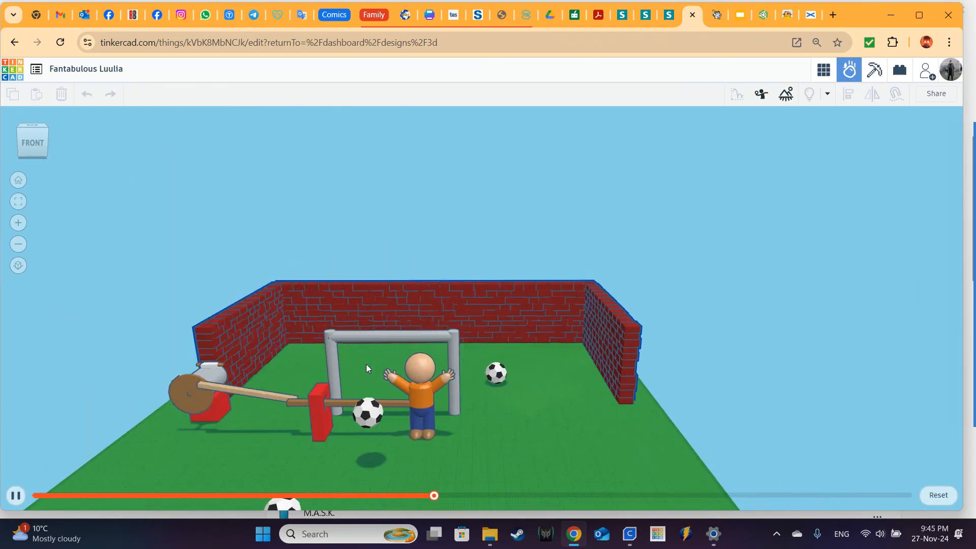
{"action": "left_click", "coordinate": [359, 356]}
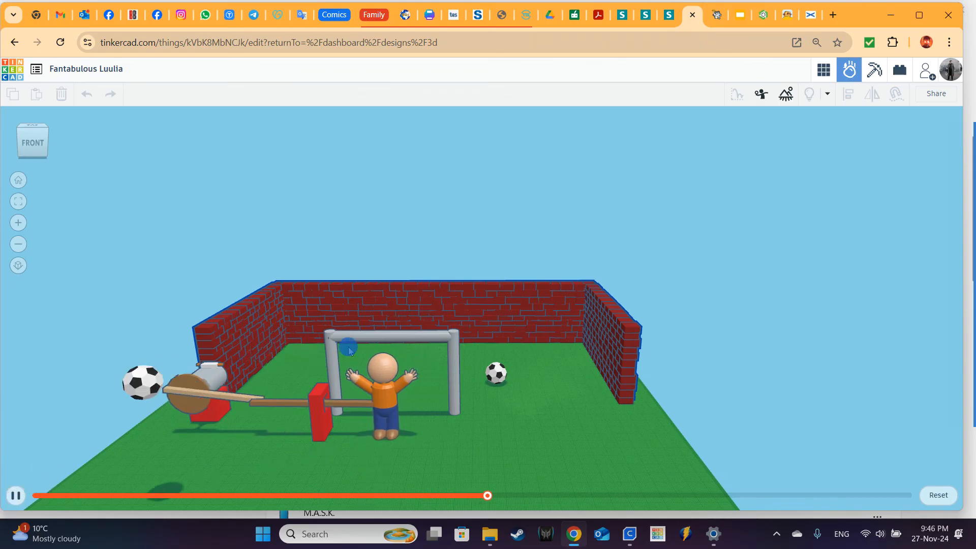
{"action": "left_click", "coordinate": [349, 346]}
View the goal from an angle and throw a quick series of soccer balls at the side of the goalkeeper
{"action": "right_click_drag", "start_coordinate": [348, 352], "coordinate": [444, 383]}
{"action": "left_click", "coordinate": [445, 383]}
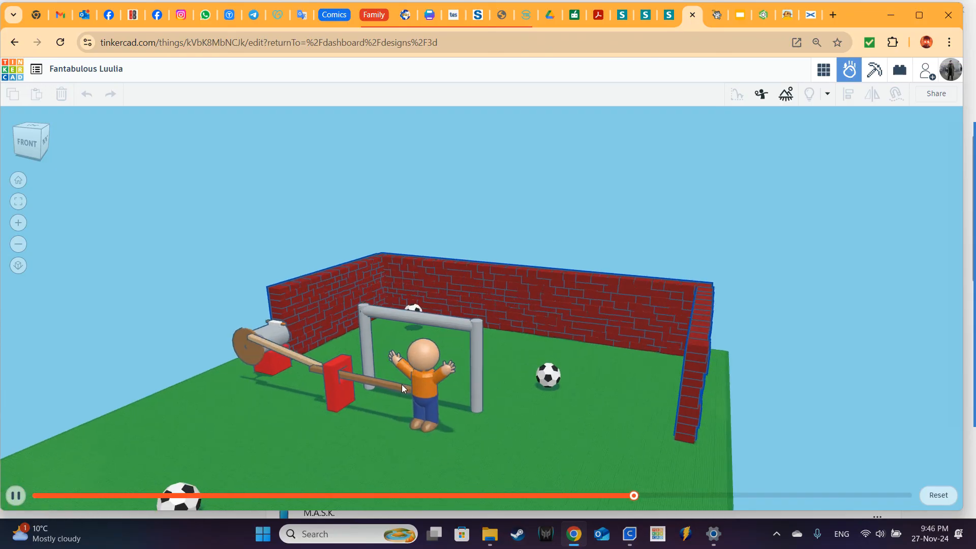
{"action": "scroll", "coordinate": [384, 391], "scroll_direction": "up", "scroll_amount": 3}
{"action": "left_click", "coordinate": [484, 379]}
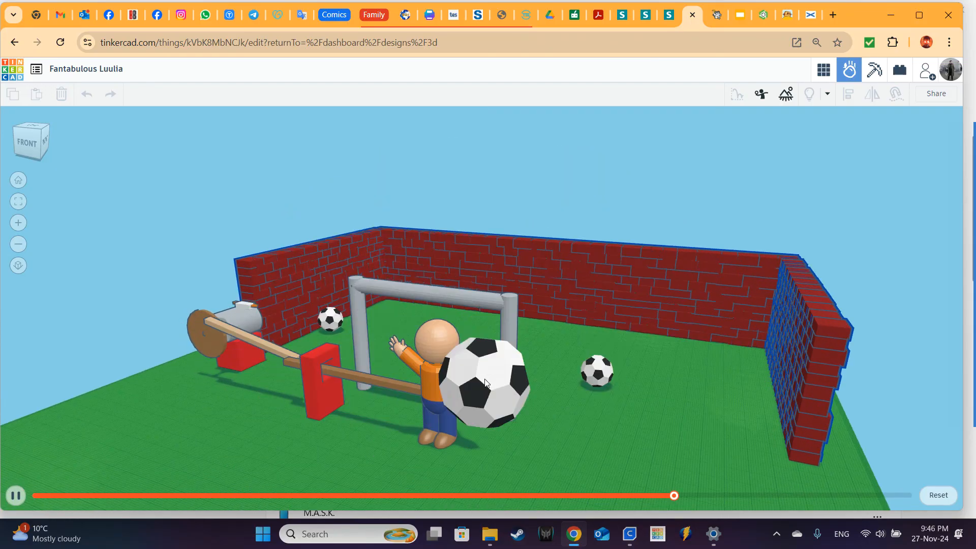
{"action": "left_click", "coordinate": [484, 380]}
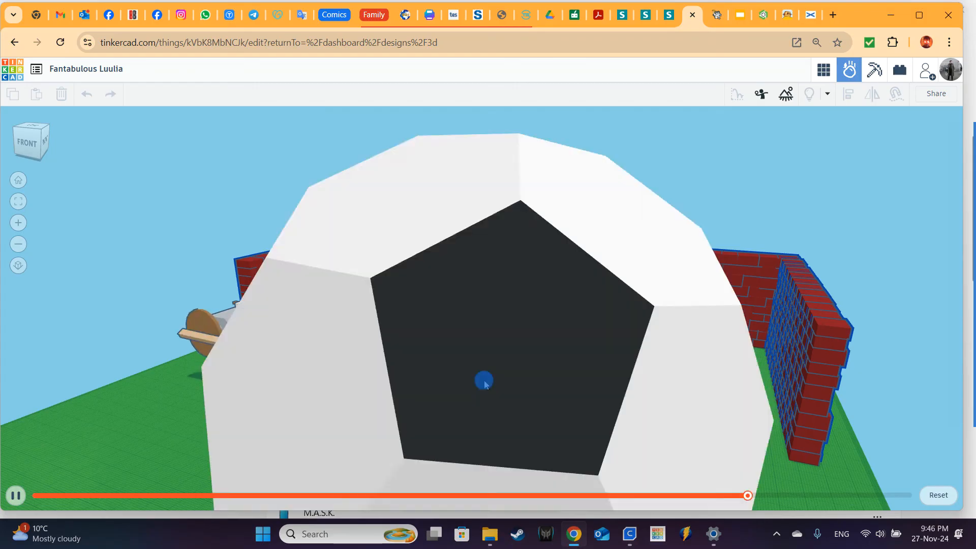
{"action": "left_click", "coordinate": [483, 380]}
{"action": "left_click", "coordinate": [484, 380]}
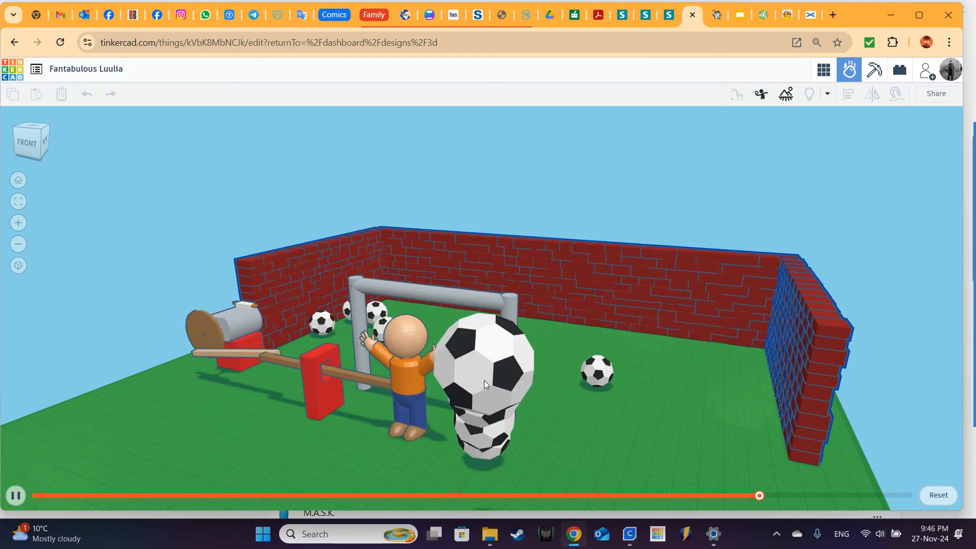
Try switching the throwable object to the anvil, and throw several more soccer balls directly at the goalkeeper
{"action": "right_click_drag", "start_coordinate": [423, 387], "coordinate": [445, 380]}
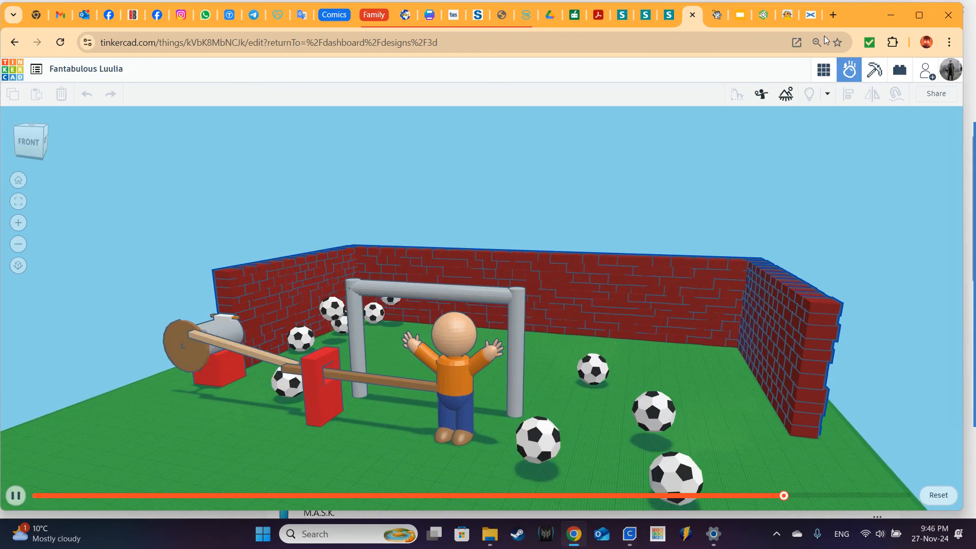
{"action": "left_click", "coordinate": [761, 94]}
{"action": "left_click", "coordinate": [720, 273]}
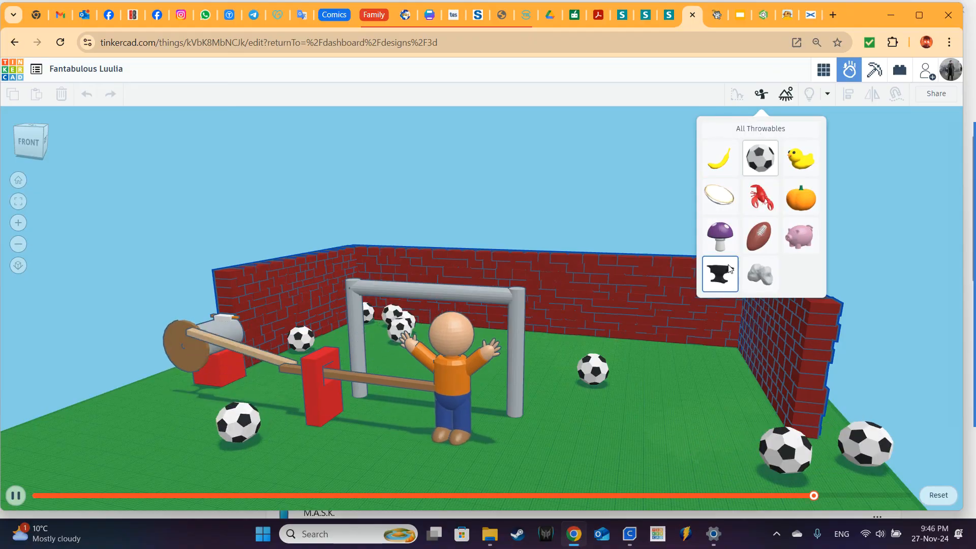
{"action": "left_click", "coordinate": [429, 347]}
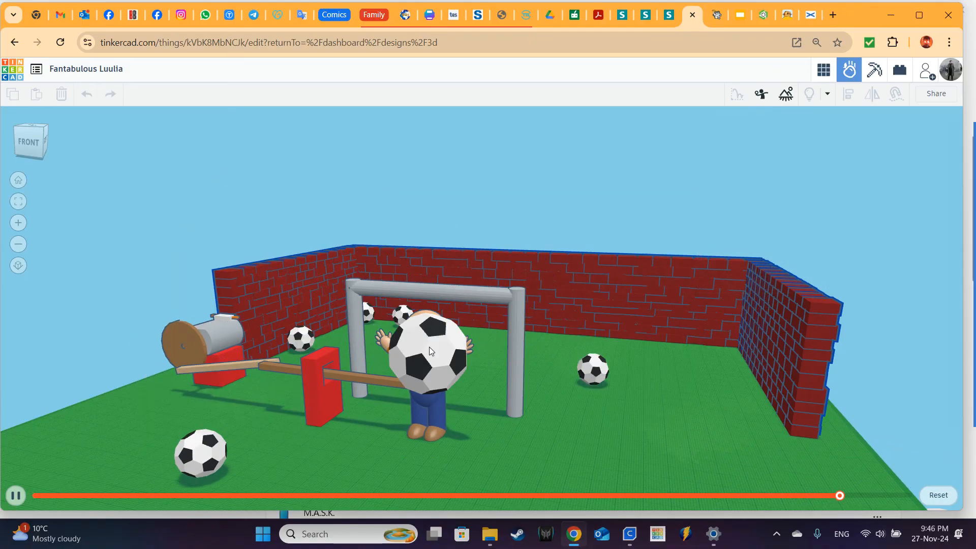
{"action": "left_click", "coordinate": [429, 346]}
{"action": "left_click", "coordinate": [429, 346]}
{"action": "left_click", "coordinate": [429, 347]}
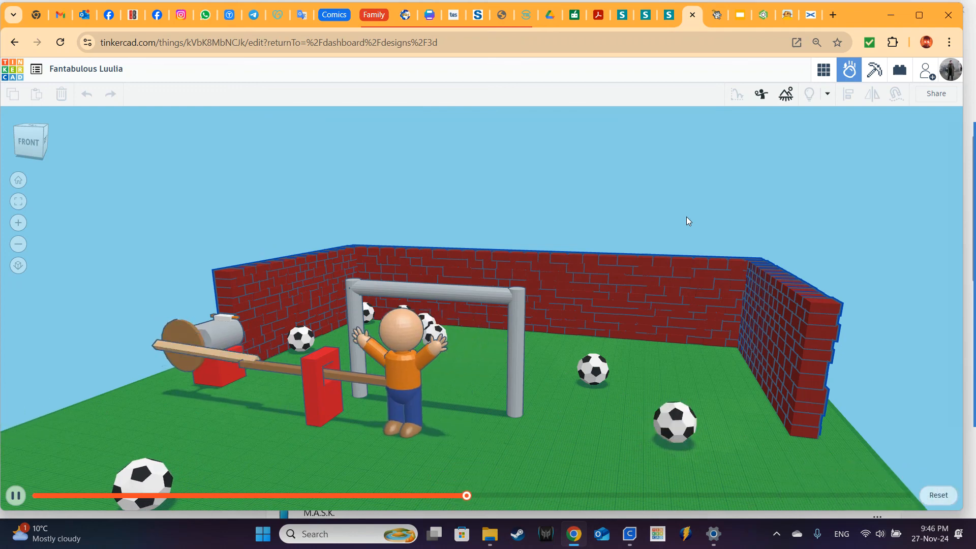
{"action": "mouse_move", "coordinate": [973, 218]}
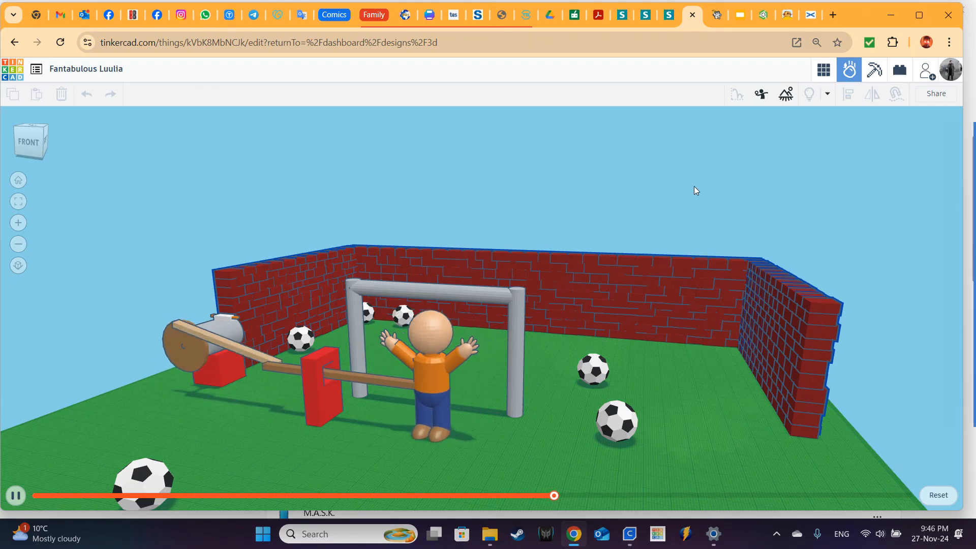
{"action": "mouse_move", "coordinate": [956, 320]}
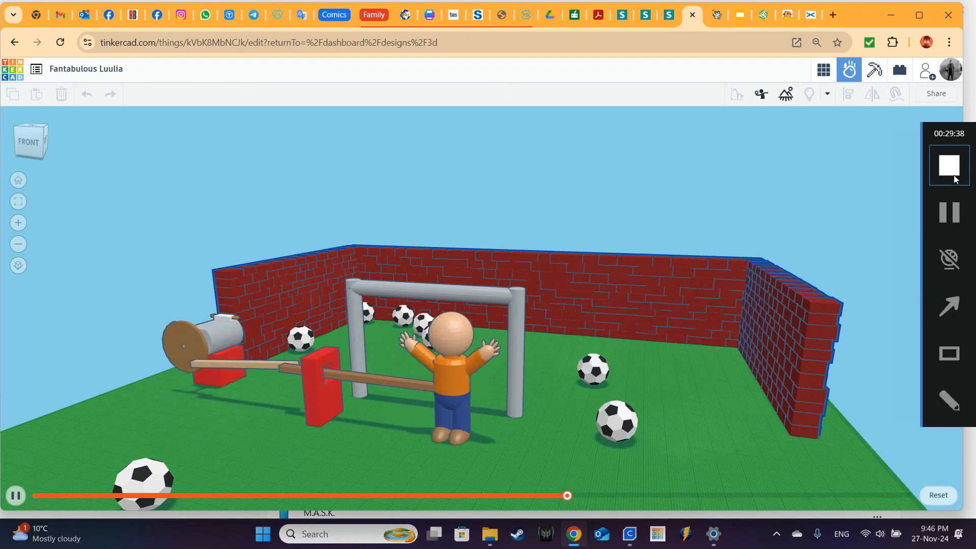